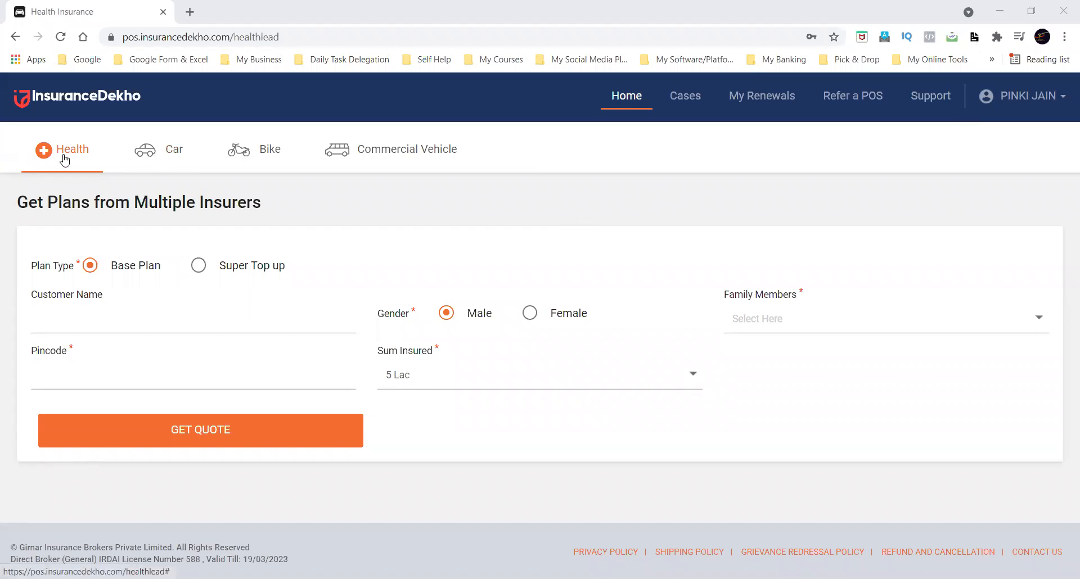
Look through the Car, Bike and Commercial Vehicle insurance quote forms.
{"action": "left_click", "coordinate": [159, 159]}
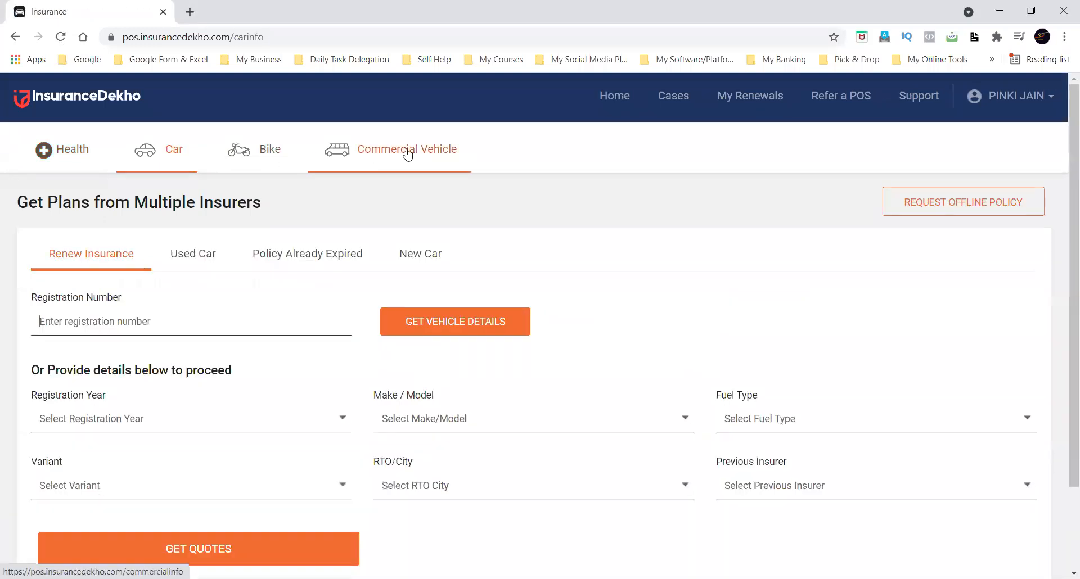
{"action": "left_click", "coordinate": [282, 157]}
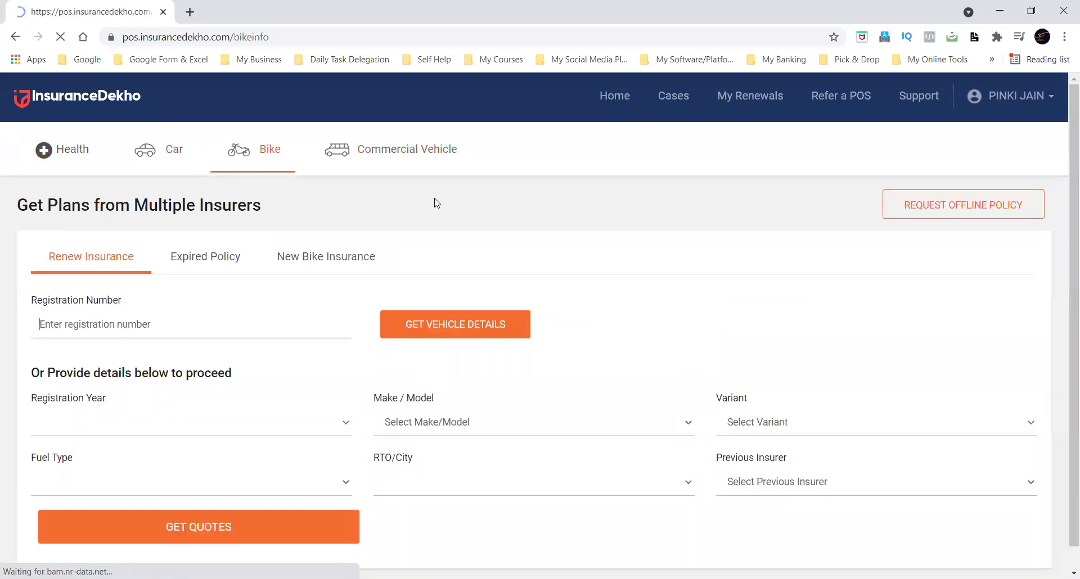
{"action": "left_click", "coordinate": [392, 144]}
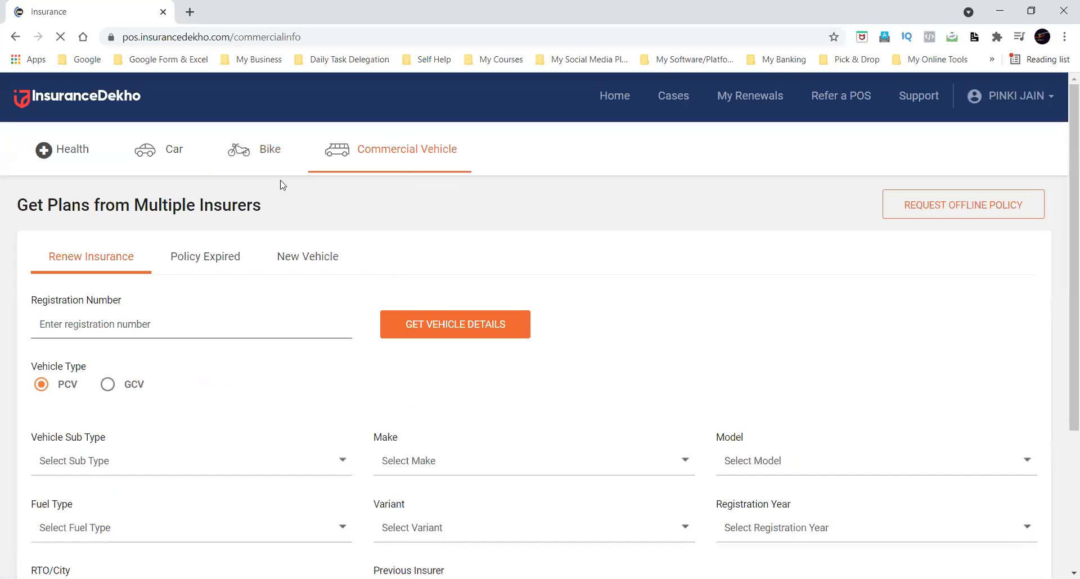
Return to the car insurance section and view its Used Car, Policy Already Expired, New Car and Renew Insurance forms.
{"action": "left_click", "coordinate": [176, 150]}
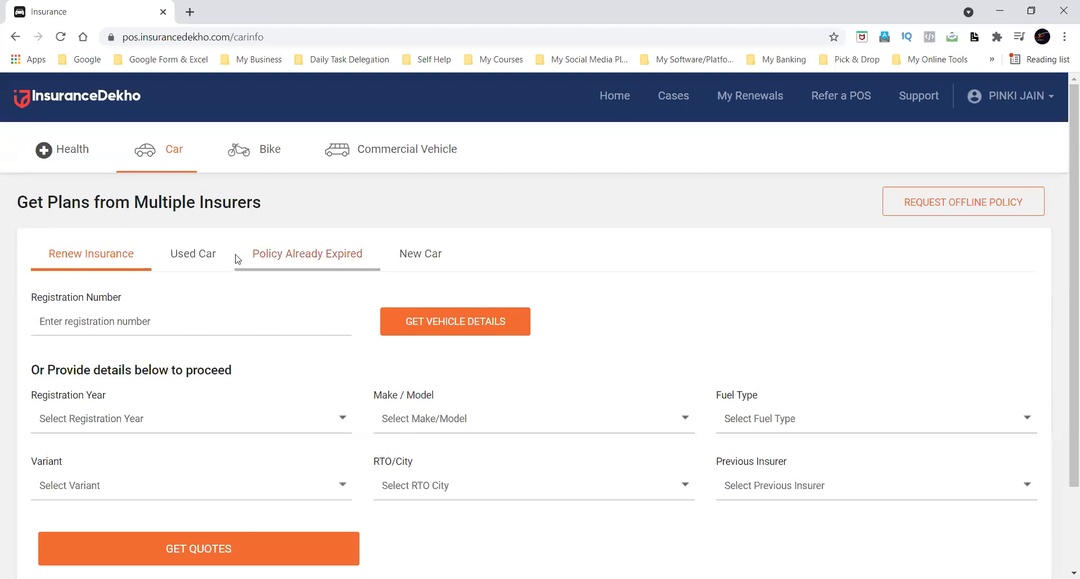
{"action": "left_click", "coordinate": [196, 255]}
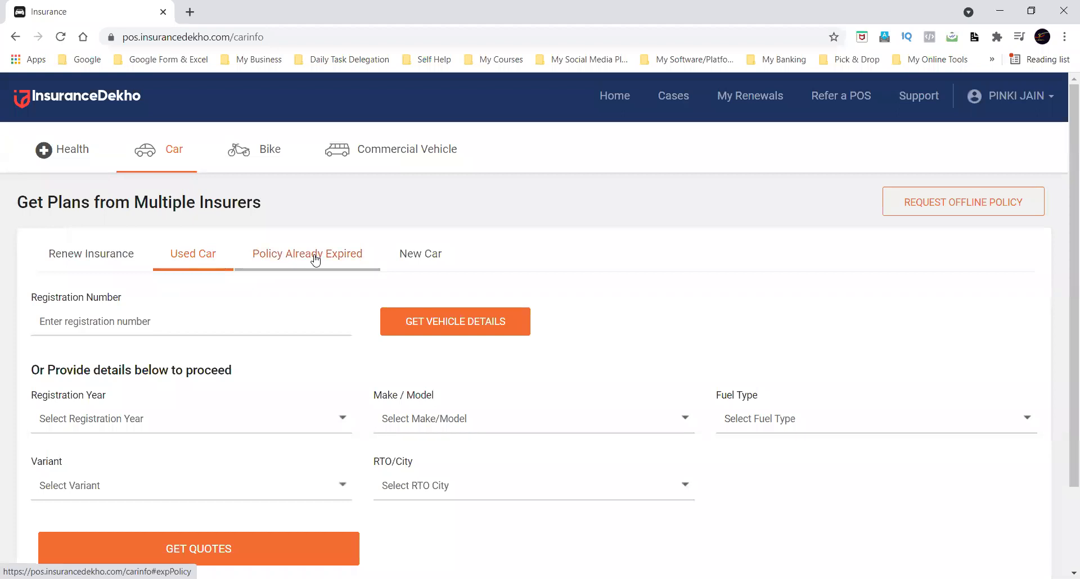
{"action": "left_click", "coordinate": [285, 266]}
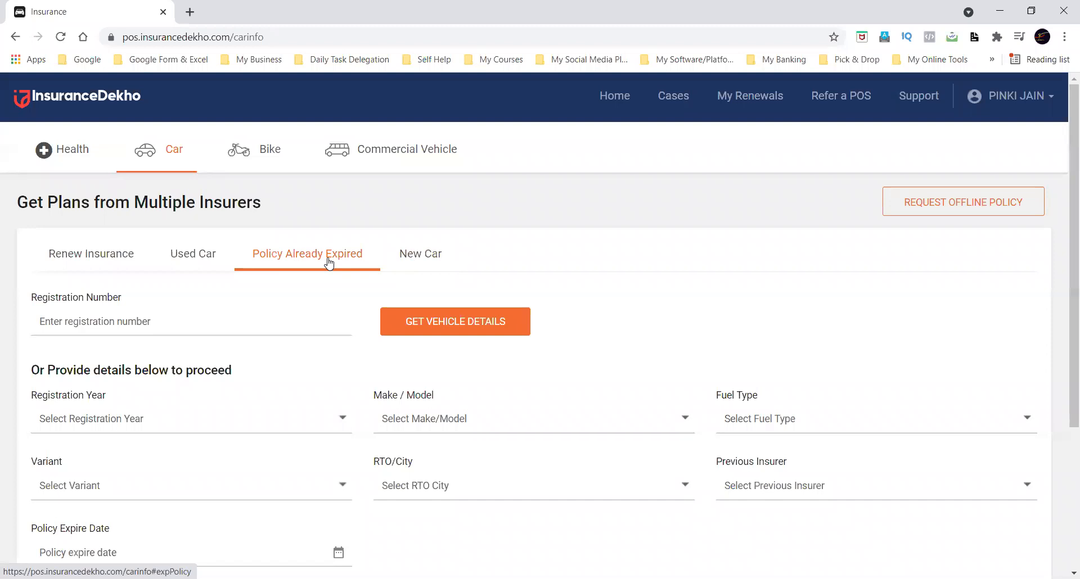
{"action": "left_click", "coordinate": [425, 259]}
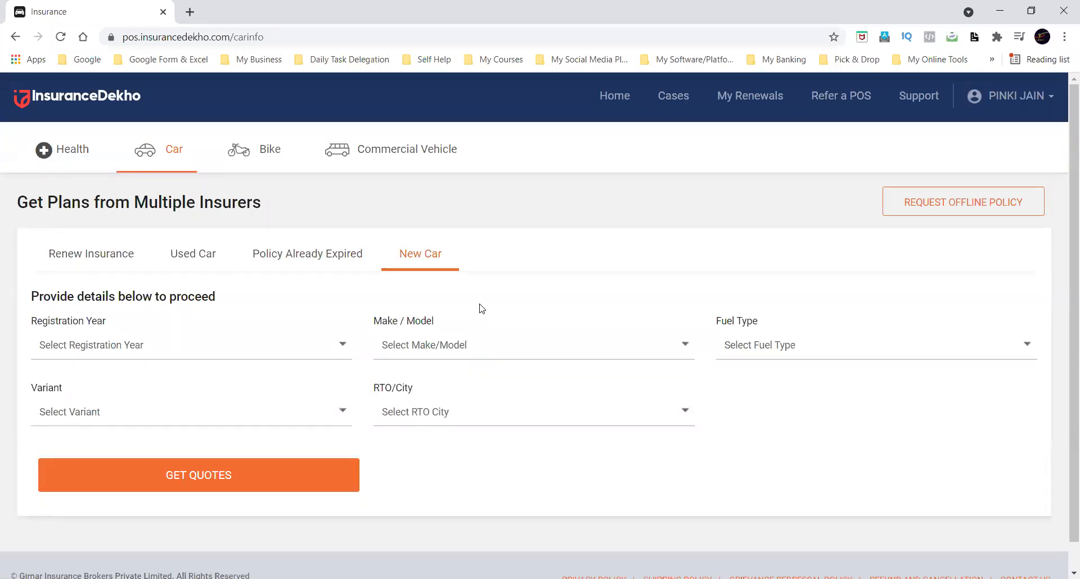
{"action": "left_click", "coordinate": [92, 263]}
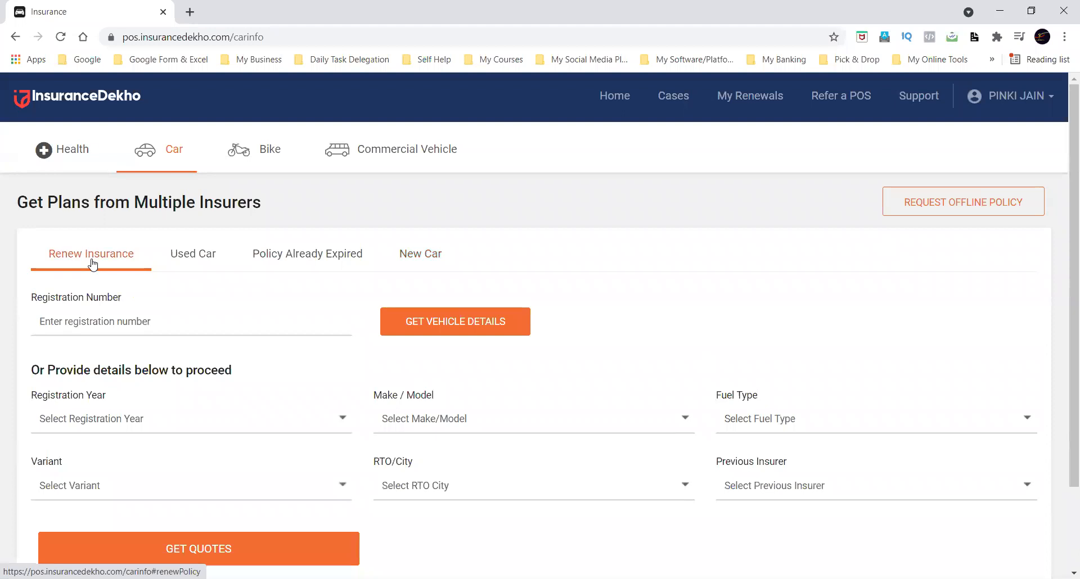
Go through the Used Car, Policy Already Expired and New Car forms once more, ending on Renew Insurance.
{"action": "left_click", "coordinate": [187, 265]}
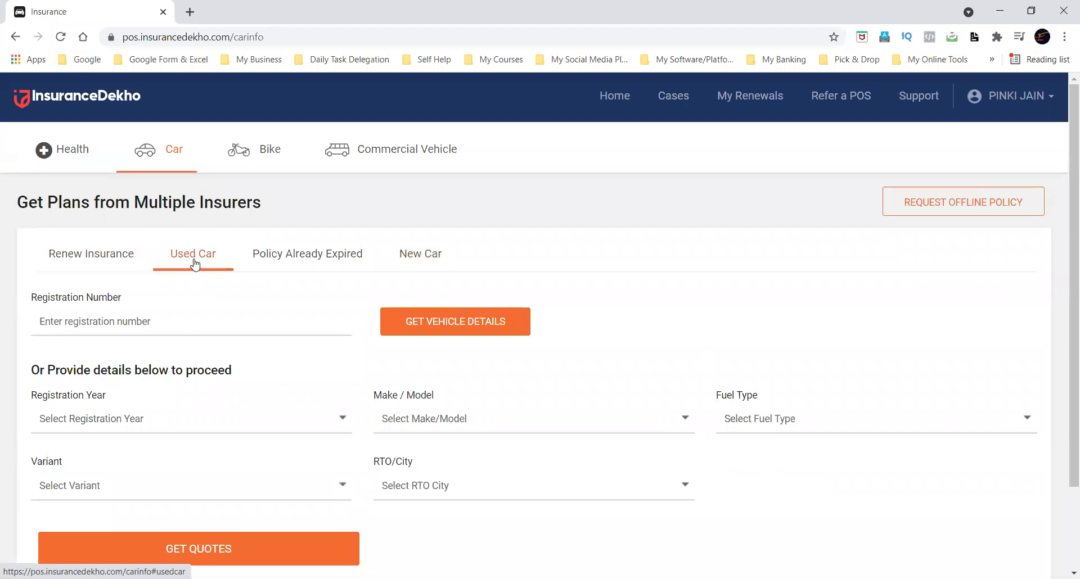
{"action": "left_click", "coordinate": [284, 255]}
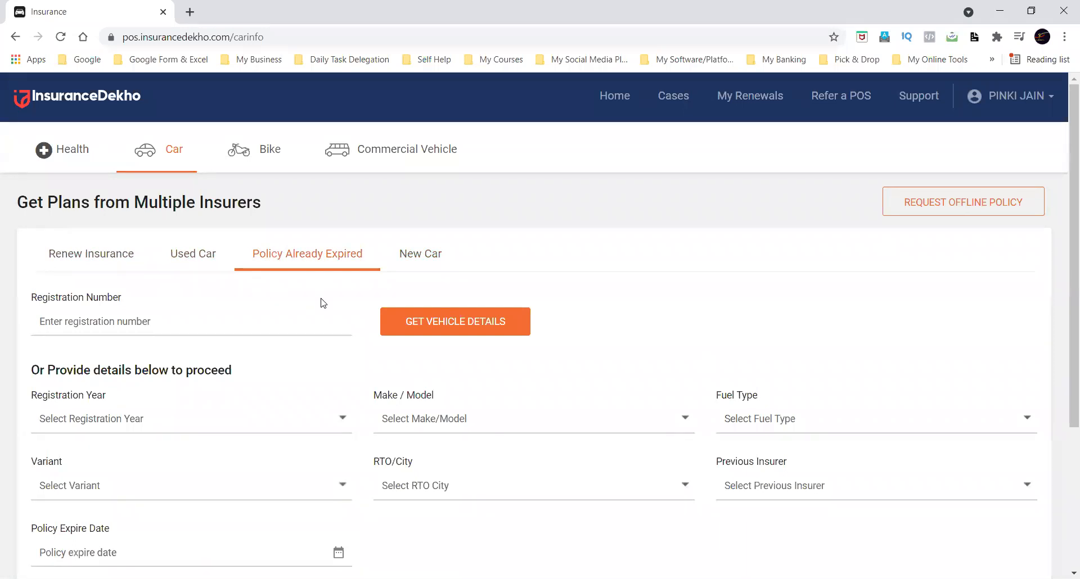
{"action": "left_click", "coordinate": [433, 268]}
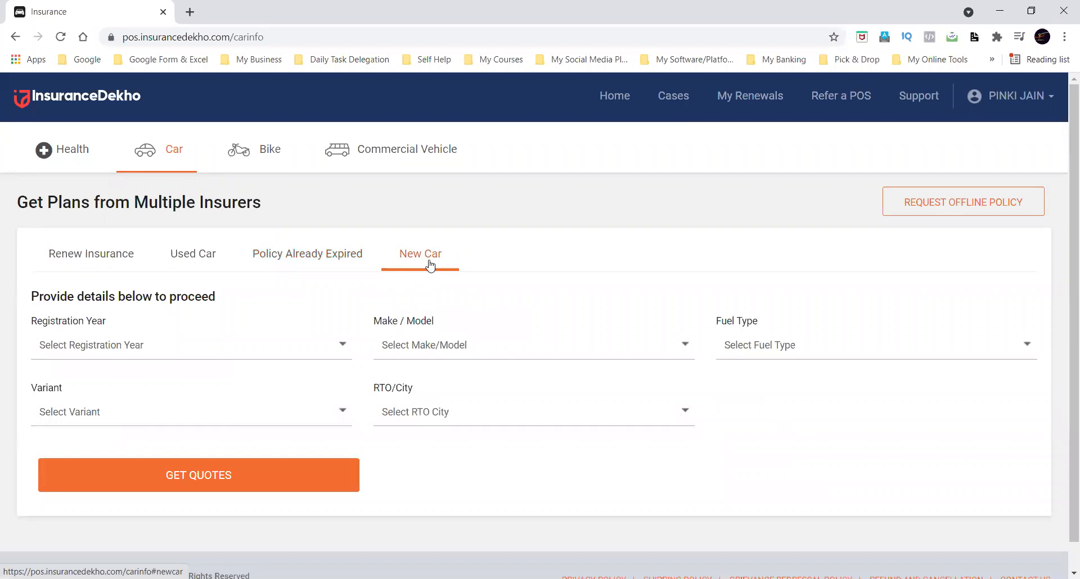
{"action": "left_click", "coordinate": [99, 260]}
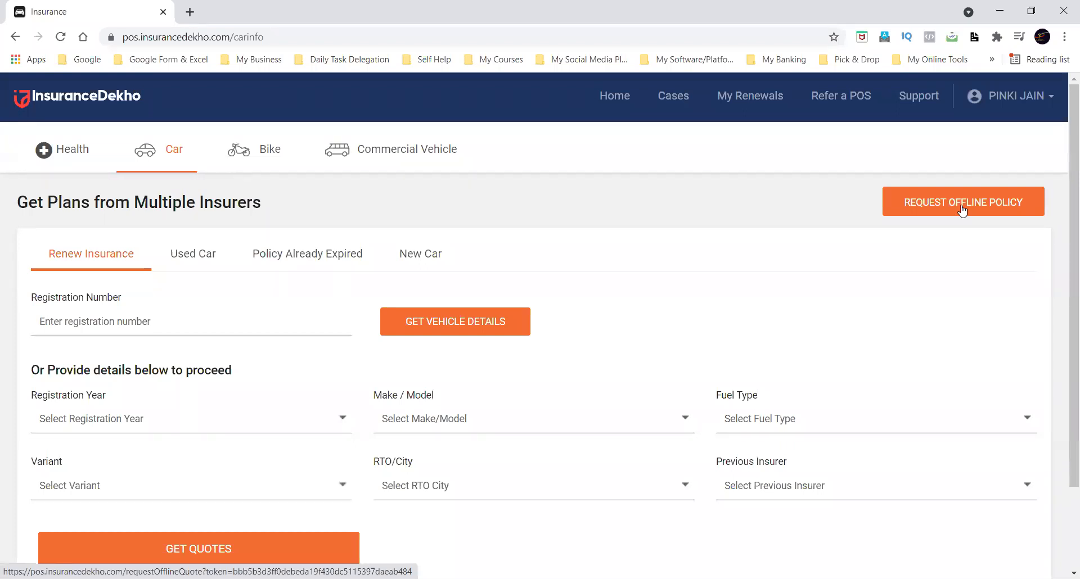
Review the bike insurance section's Expired Policy and New Bike Insurance forms, ending on its Renew Insurance form.
{"action": "left_click", "coordinate": [265, 163]}
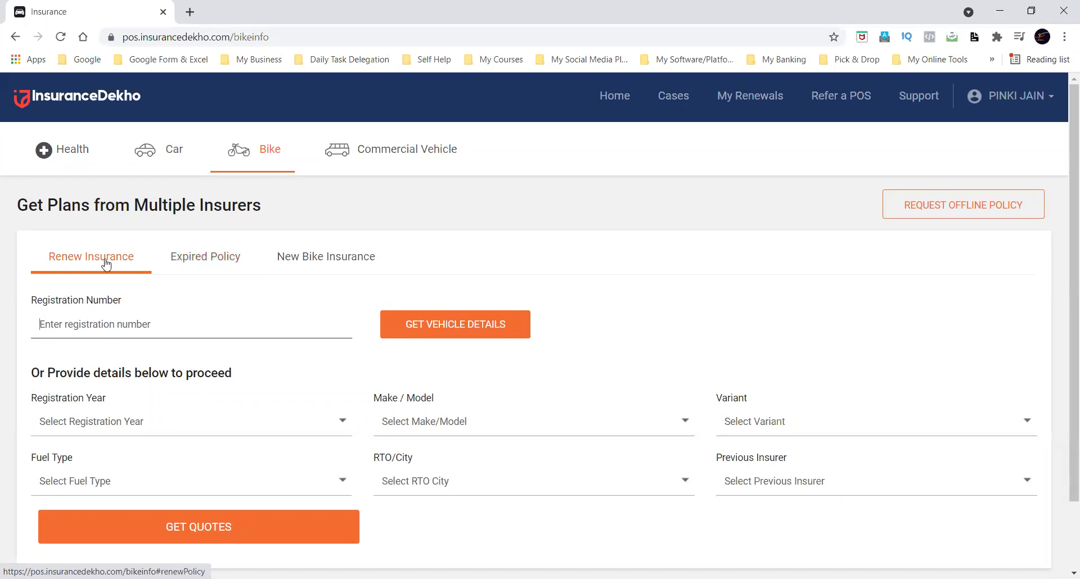
{"action": "left_click", "coordinate": [185, 265]}
{"action": "left_click", "coordinate": [381, 260]}
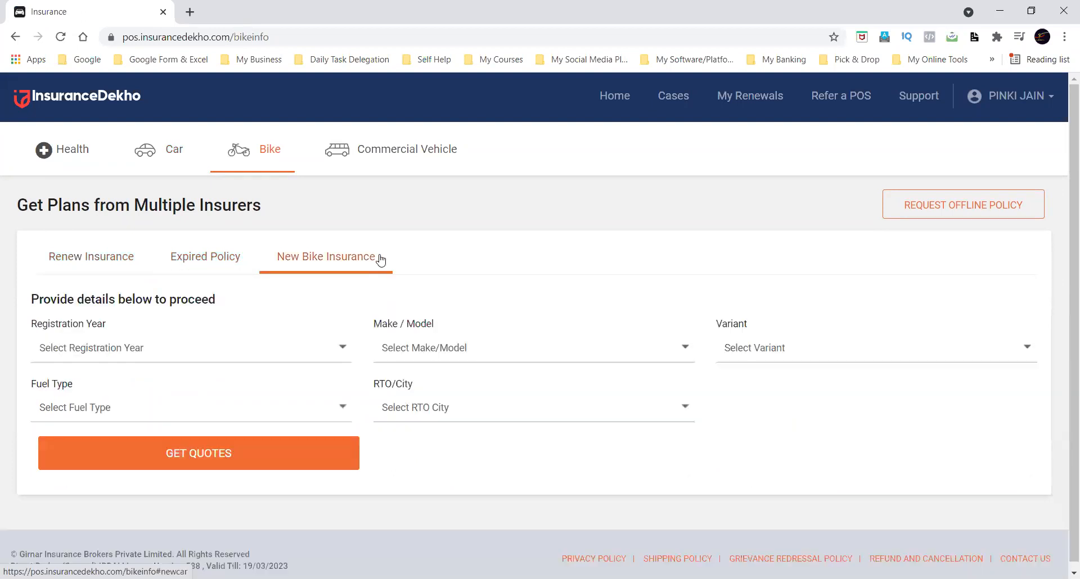
{"action": "left_click", "coordinate": [100, 248]}
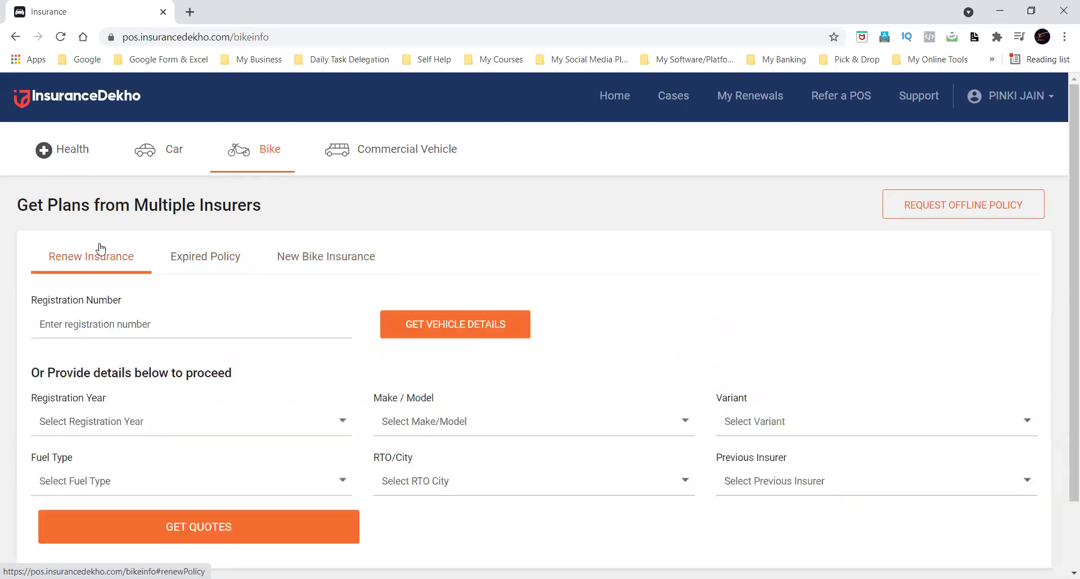
{"action": "left_click", "coordinate": [201, 254]}
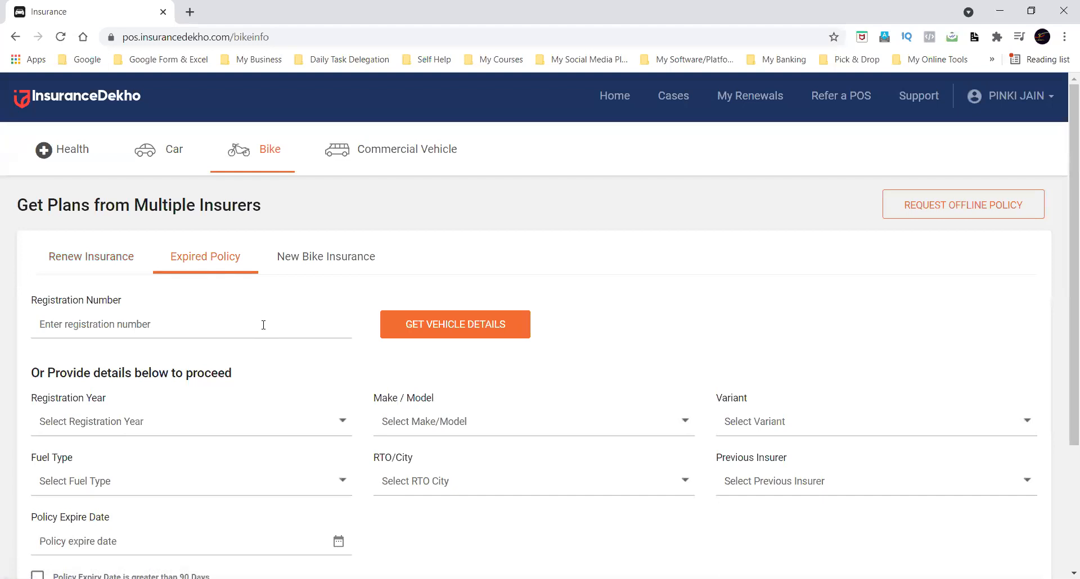
{"action": "scroll", "coordinate": [263, 326], "scroll_direction": "down", "scroll_amount": 2}
{"action": "scroll", "coordinate": [262, 330], "scroll_direction": "up", "scroll_amount": 2}
{"action": "left_click", "coordinate": [109, 265]}
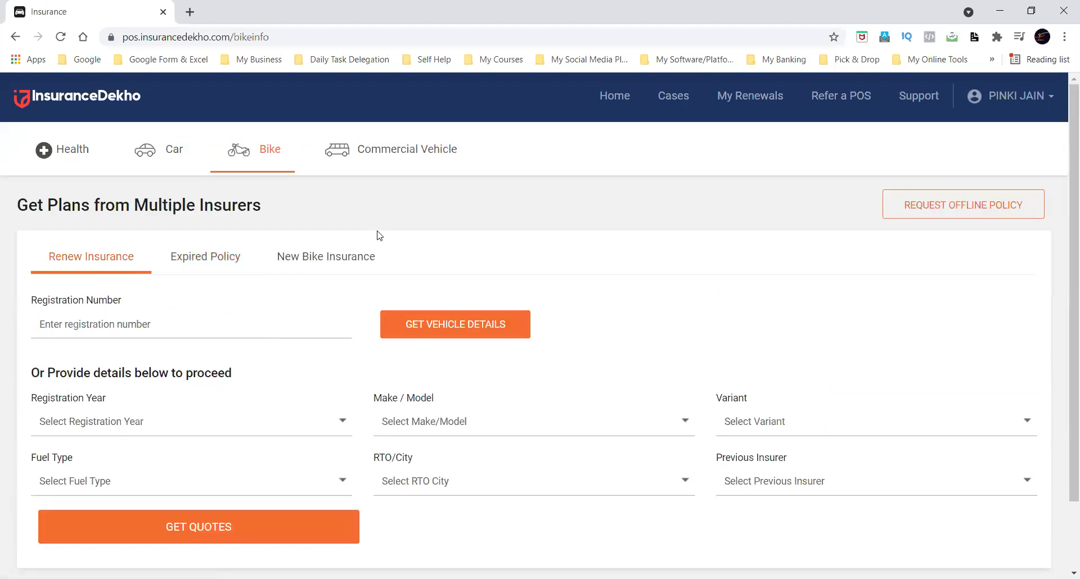
Review the commercial vehicle section's Policy Expired and New Vehicle forms, ending on its Renew Insurance form.
{"action": "left_click", "coordinate": [395, 150]}
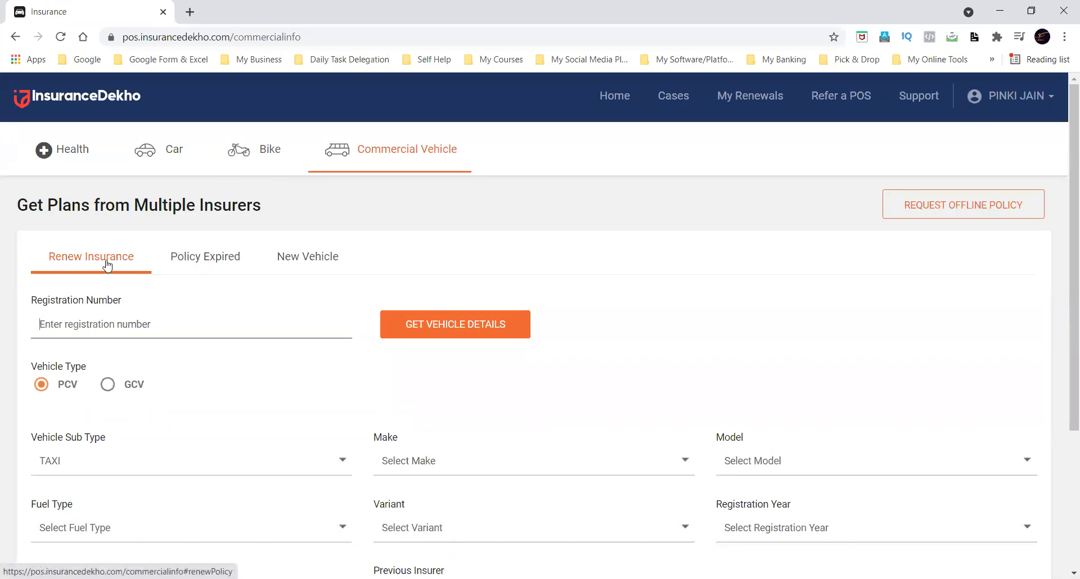
{"action": "left_click", "coordinate": [193, 266]}
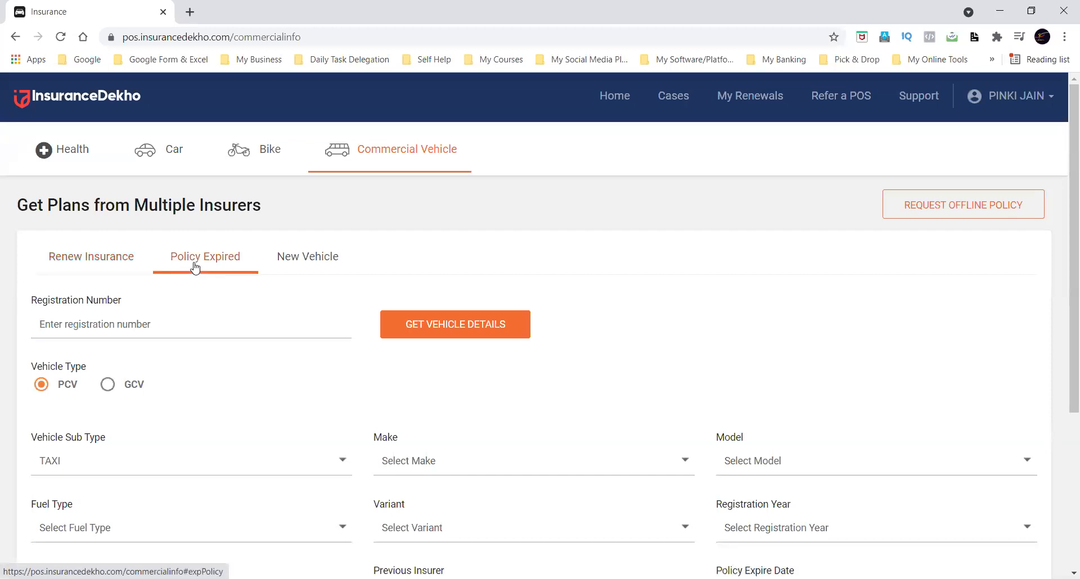
{"action": "left_click", "coordinate": [307, 268]}
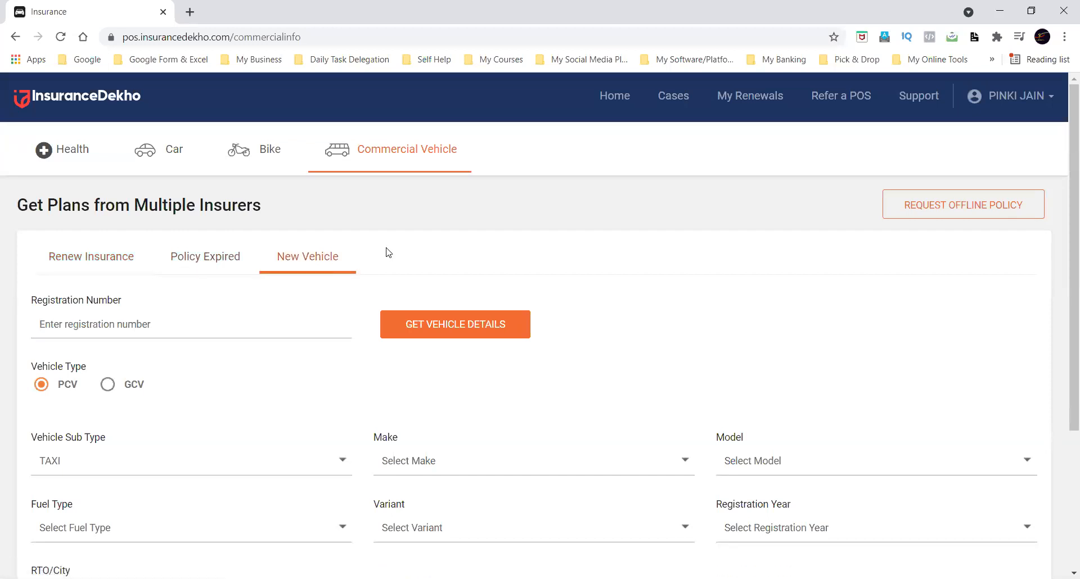
{"action": "left_click", "coordinate": [203, 270]}
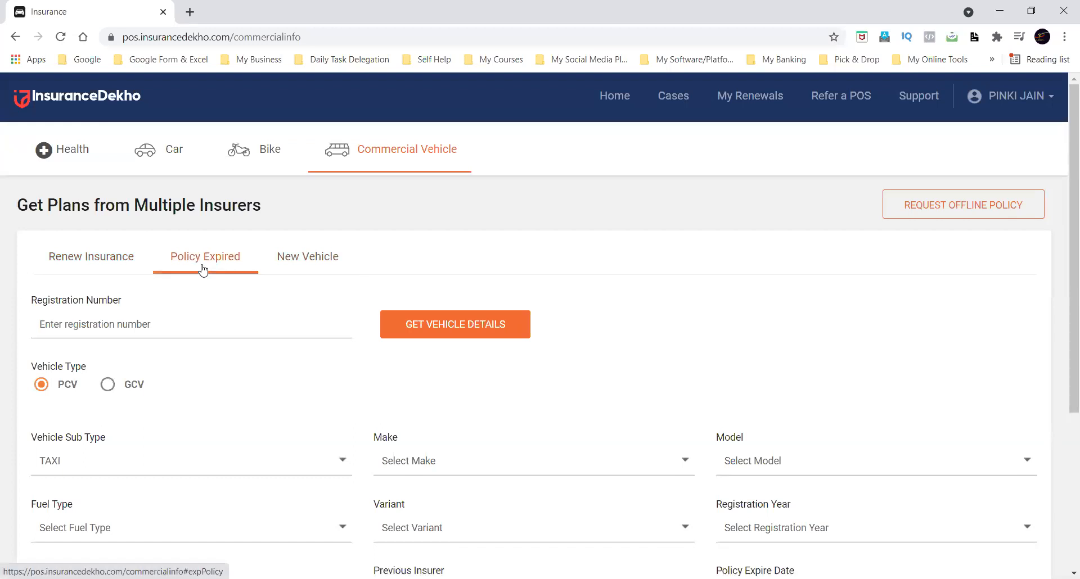
{"action": "left_click", "coordinate": [92, 260]}
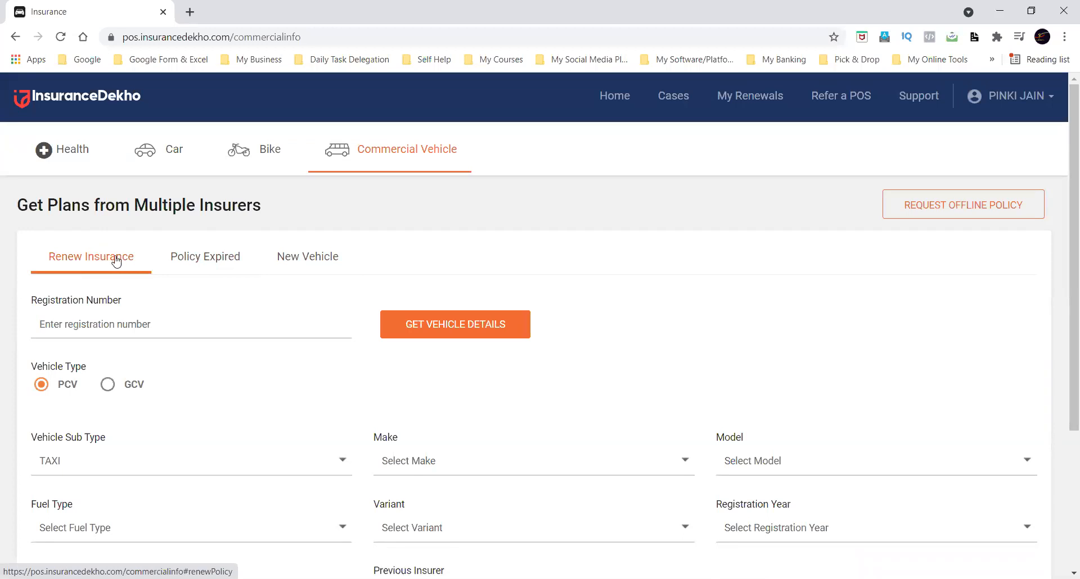
Open the car insurance renewal form and enter the vehicle's registration number.
{"action": "left_click", "coordinate": [184, 167]}
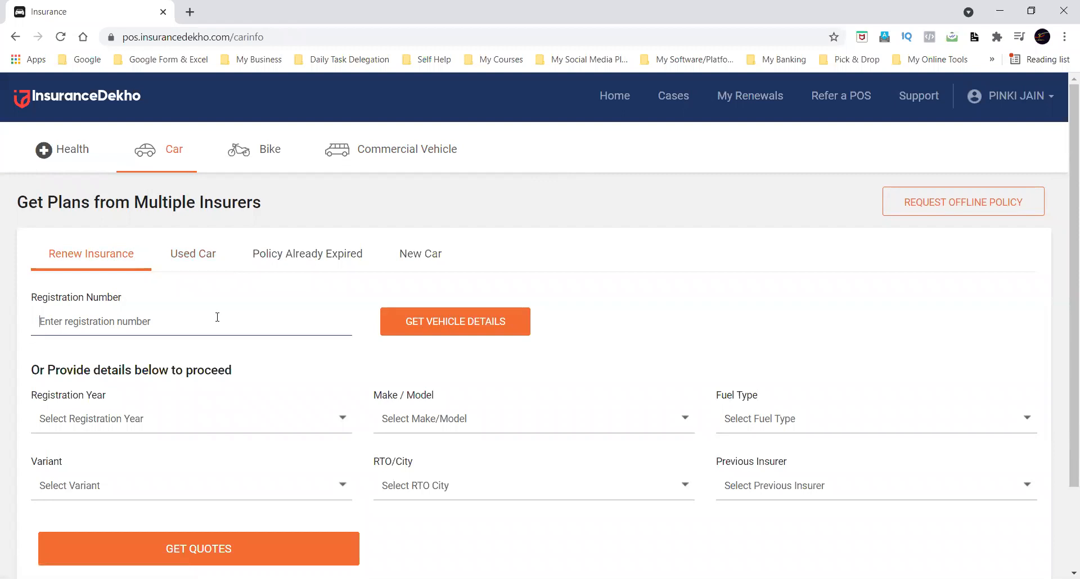
{"action": "scroll", "coordinate": [217, 317], "scroll_direction": "down", "scroll_amount": 1}
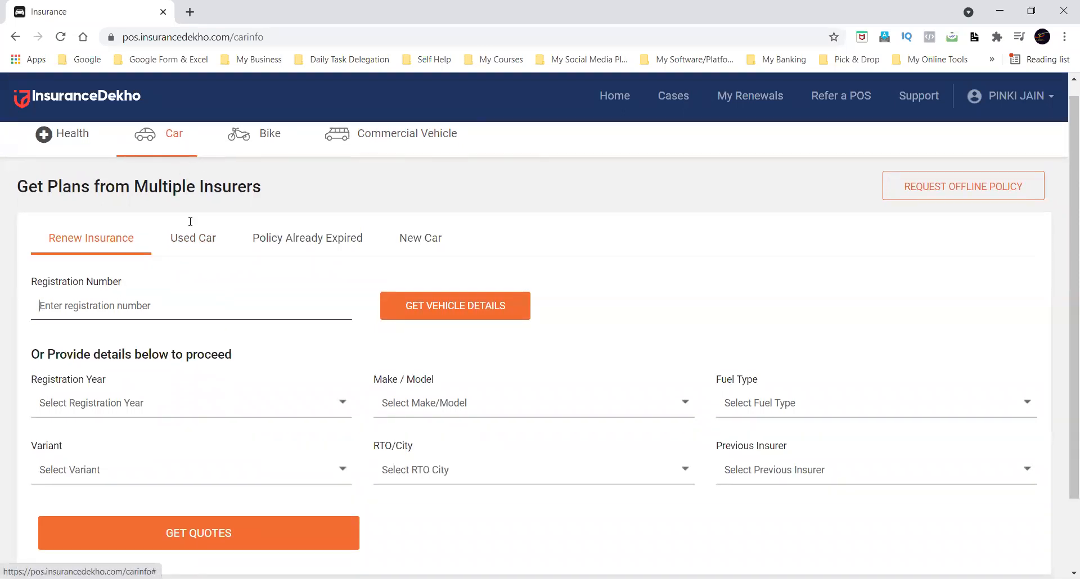
{"action": "triple_click", "coordinate": [102, 284]}
{"action": "left_click", "coordinate": [206, 309]}
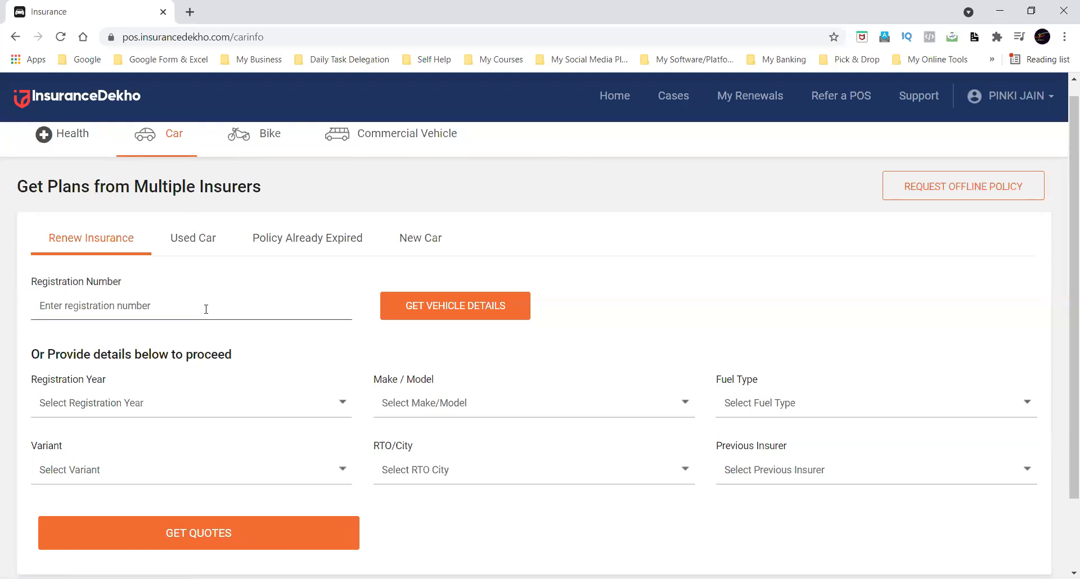
{"action": "type", "text": "DL0"}
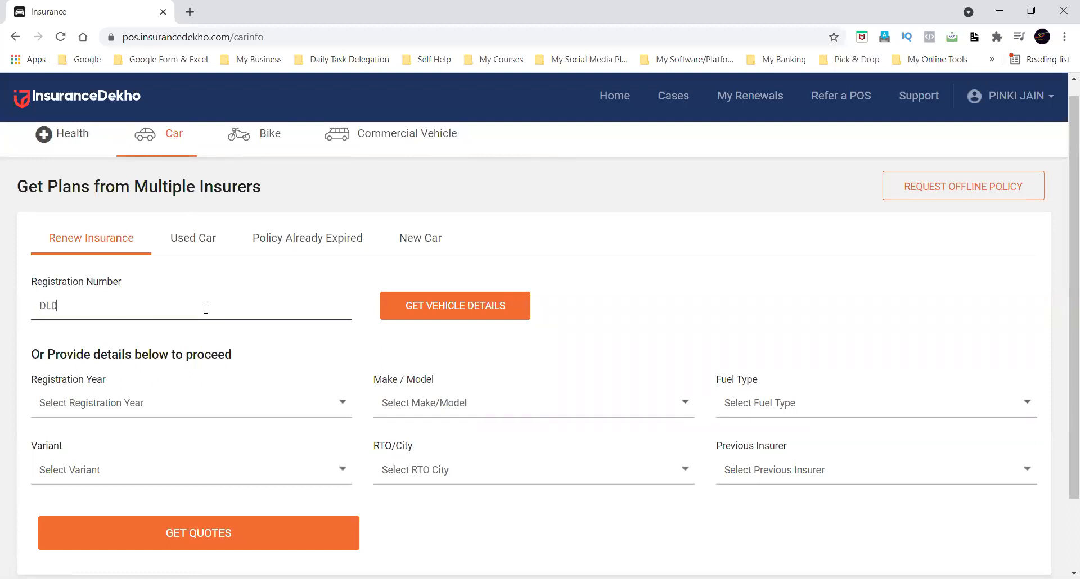
{"action": "type", "text": "1ABCD1234"}
Request the vehicle details for the entered registration number.
{"action": "scroll", "coordinate": [206, 309], "scroll_direction": "down", "scroll_amount": 1}
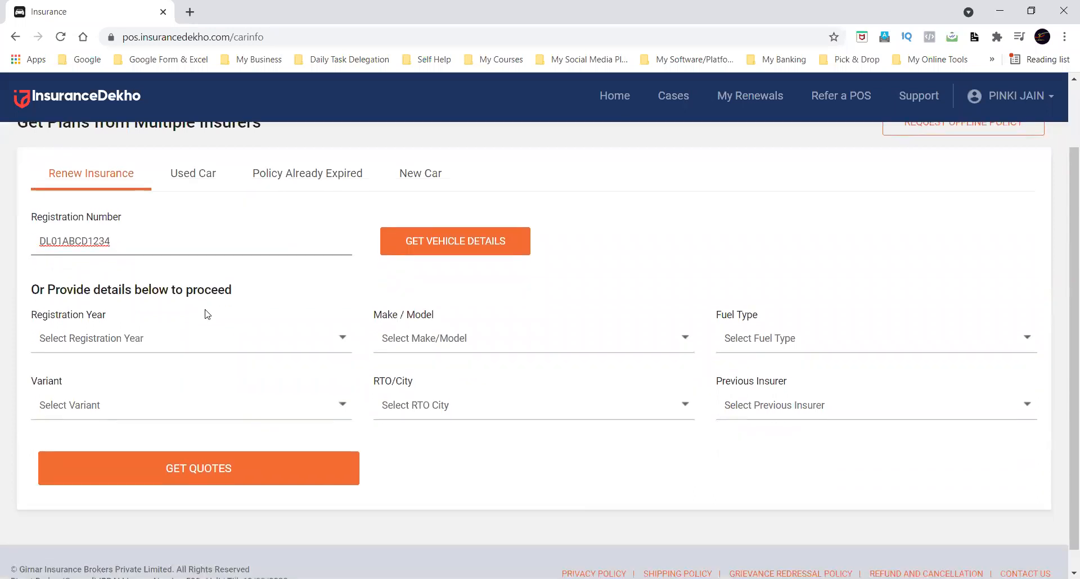
{"action": "left_click", "coordinate": [318, 338]}
{"action": "left_click", "coordinate": [344, 275]}
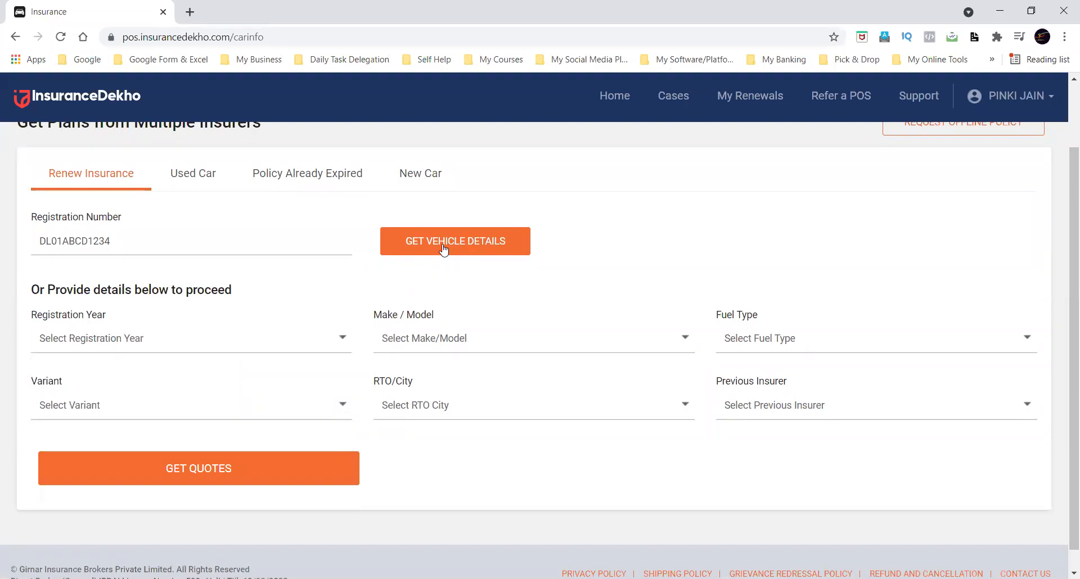
{"action": "left_click", "coordinate": [443, 250]}
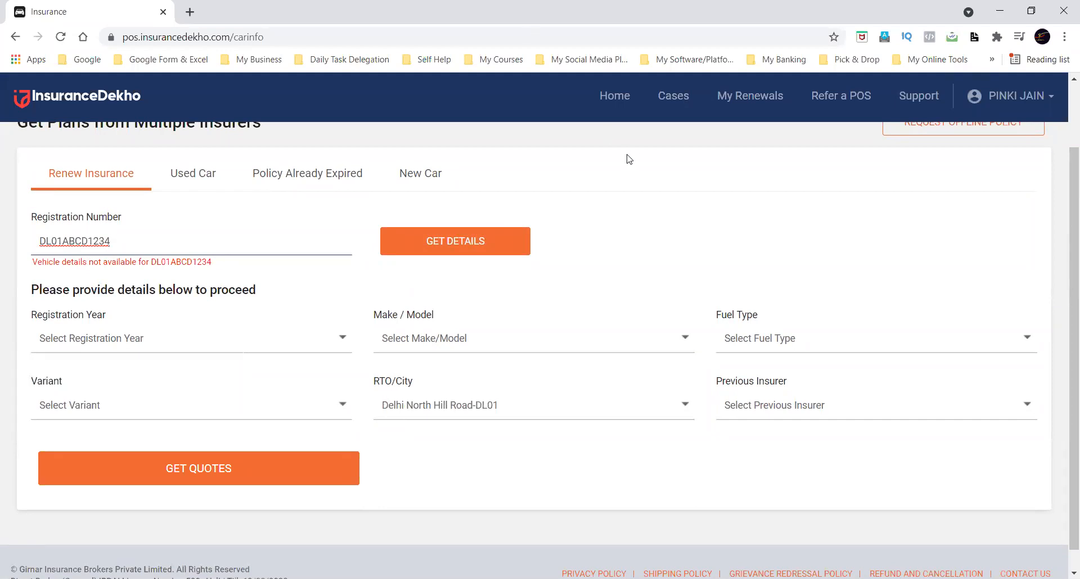
Fill in the car details with registration year 2018, make/model Maruti SX4 and fuel type Petrol.
{"action": "left_click", "coordinate": [174, 338]}
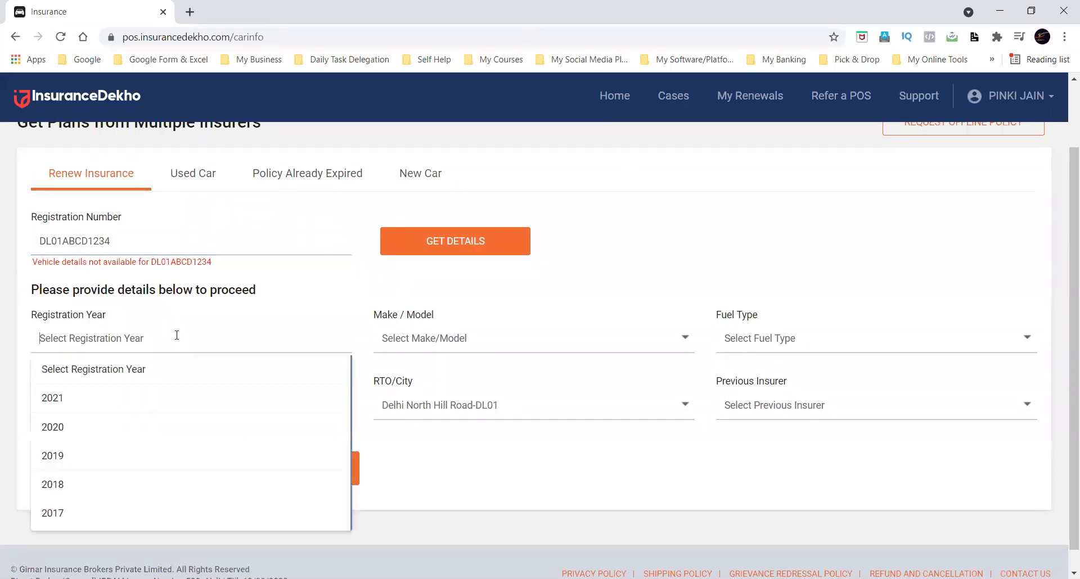
{"action": "left_click", "coordinate": [87, 485]}
{"action": "left_click", "coordinate": [447, 338]}
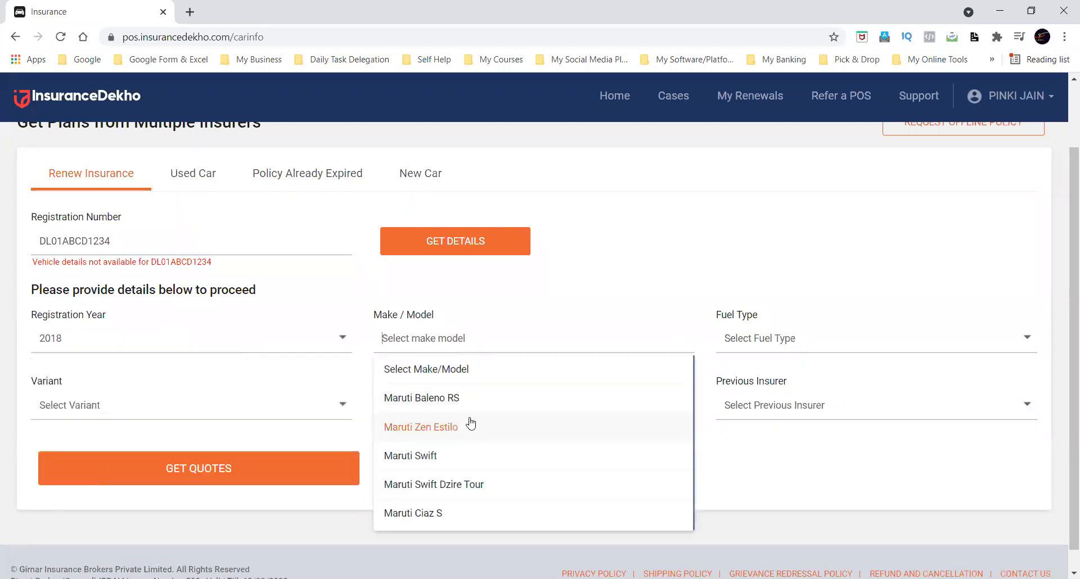
{"action": "scroll", "coordinate": [471, 423], "scroll_direction": "down", "scroll_amount": 8}
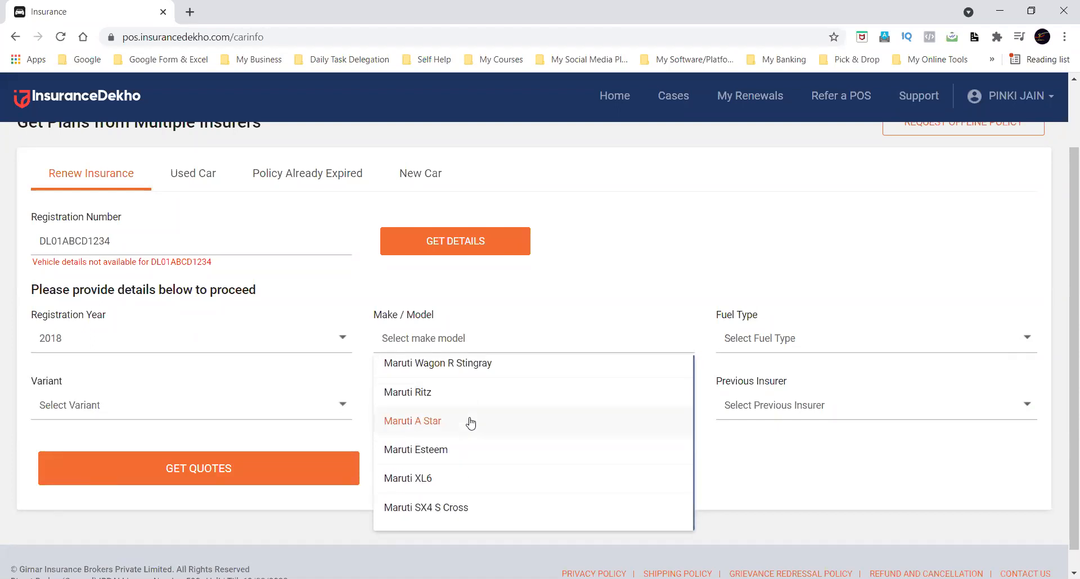
{"action": "scroll", "coordinate": [471, 423], "scroll_direction": "down", "scroll_amount": 5}
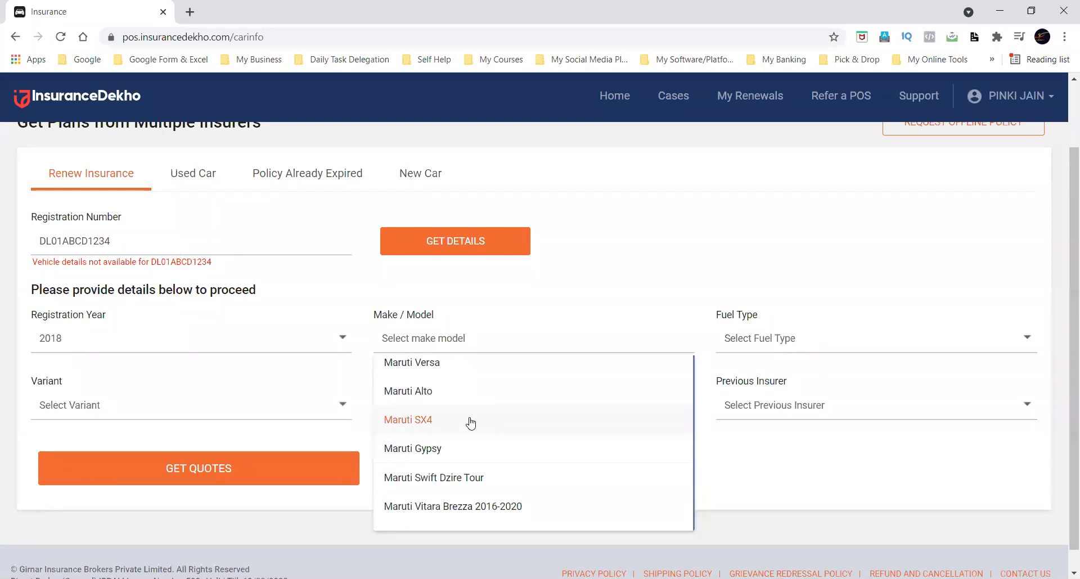
{"action": "left_click", "coordinate": [512, 420]}
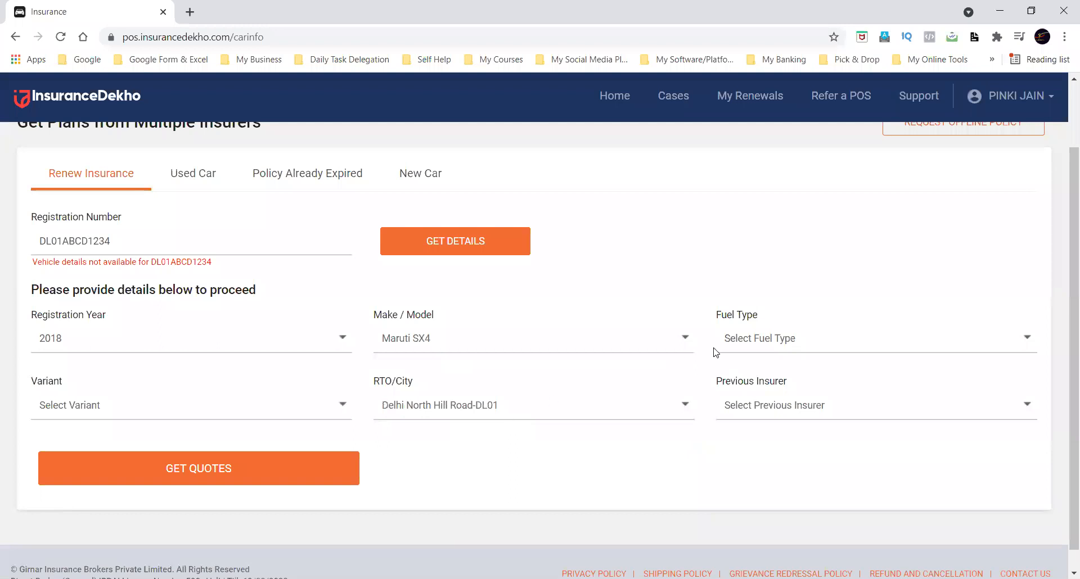
{"action": "left_click", "coordinate": [755, 345]}
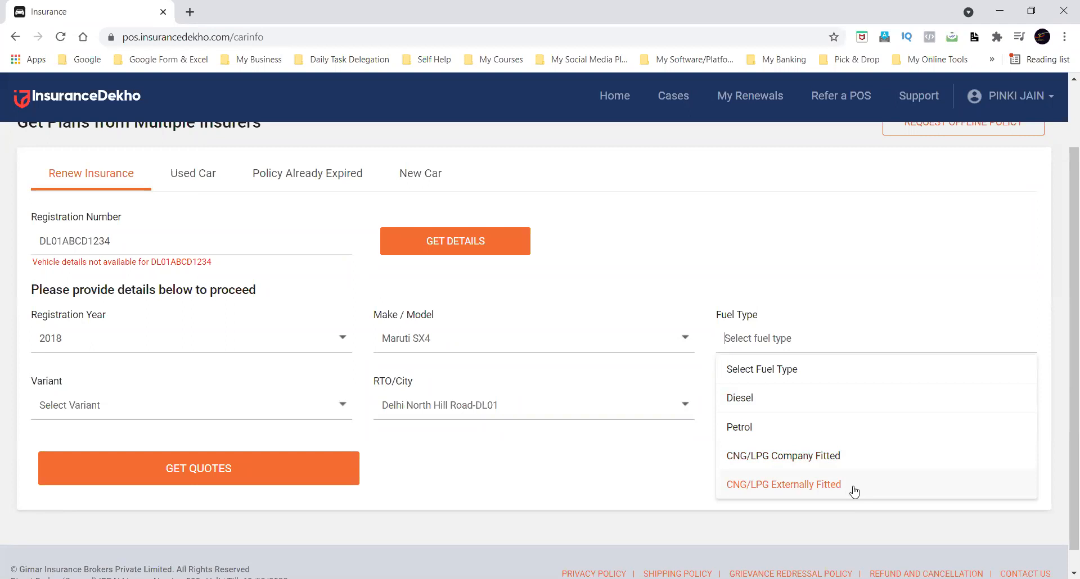
{"action": "left_click", "coordinate": [805, 438]}
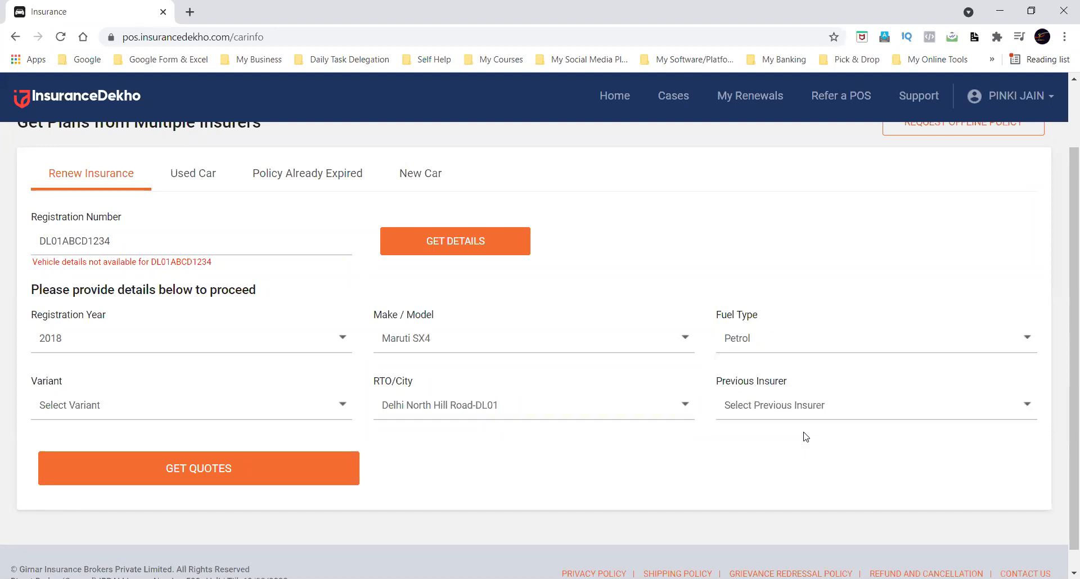
Choose ZXI MT BSIV (Petrol-1586cc, 5S) as the car's variant.
{"action": "left_click", "coordinate": [244, 406]}
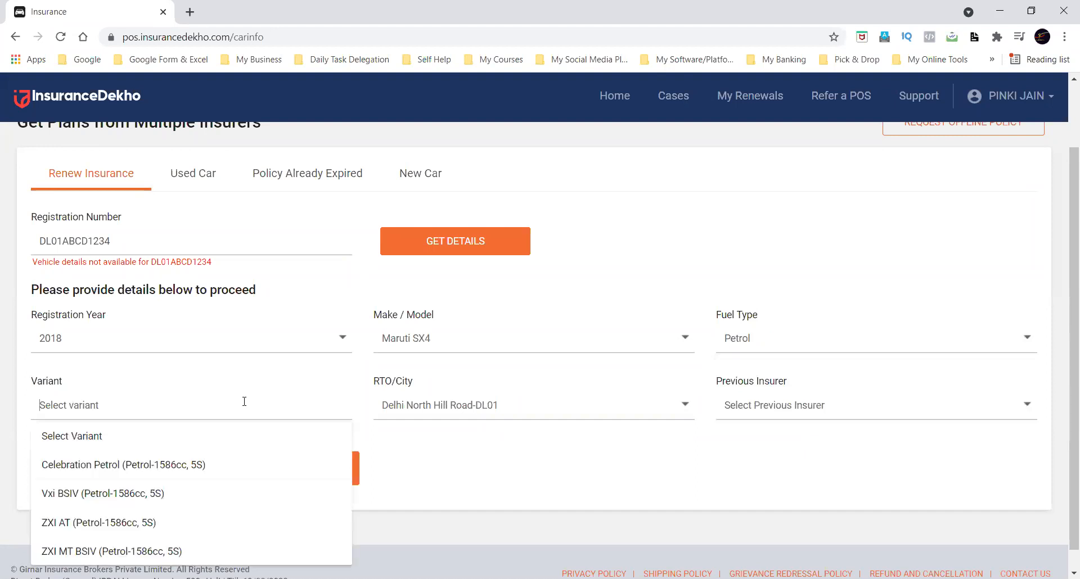
{"action": "scroll", "coordinate": [243, 501], "scroll_direction": "down", "scroll_amount": 1}
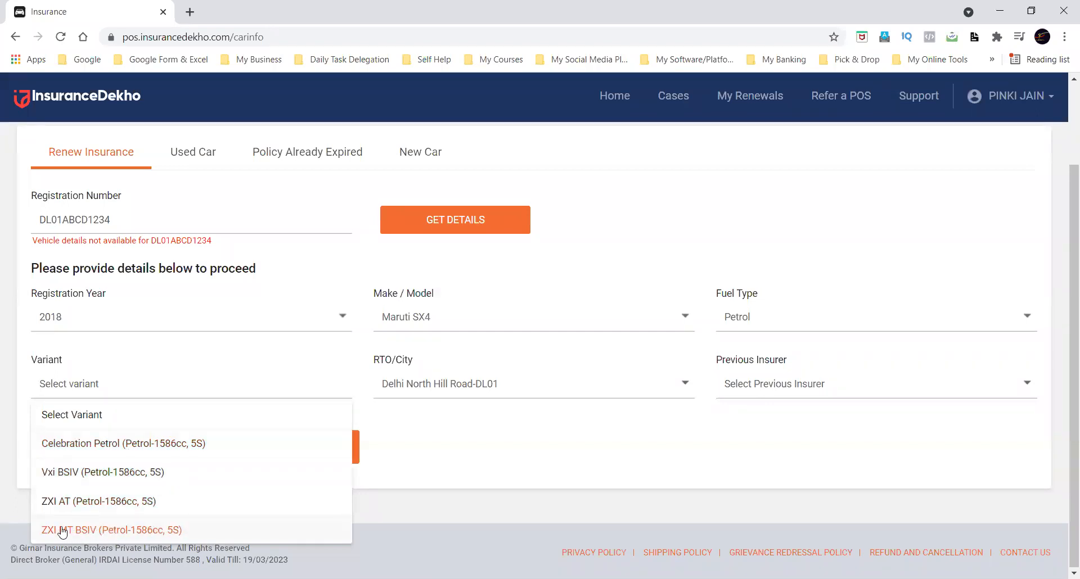
{"action": "left_click", "coordinate": [104, 530]}
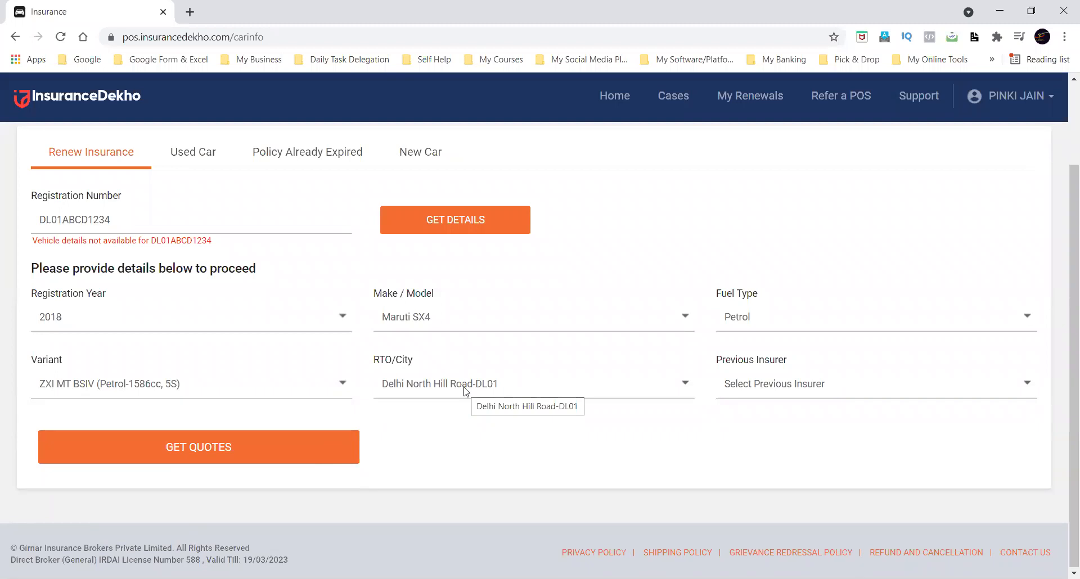
{"action": "left_click", "coordinate": [524, 378]}
{"action": "type", "text": "dl"}
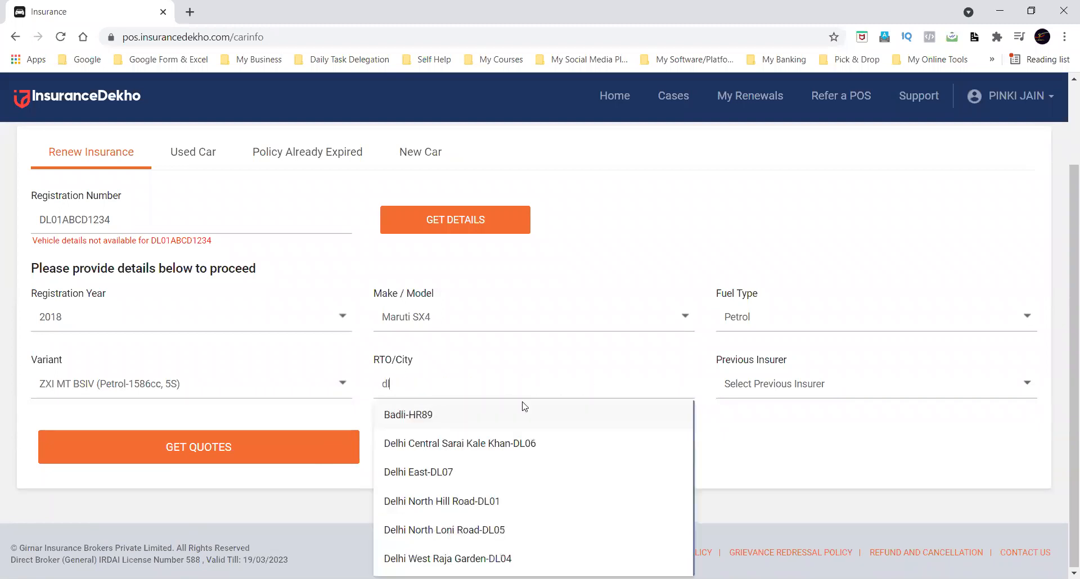
{"action": "left_click", "coordinate": [51, 217]}
{"action": "left_click_drag", "start_coordinate": [62, 219], "coordinate": [35, 219]}
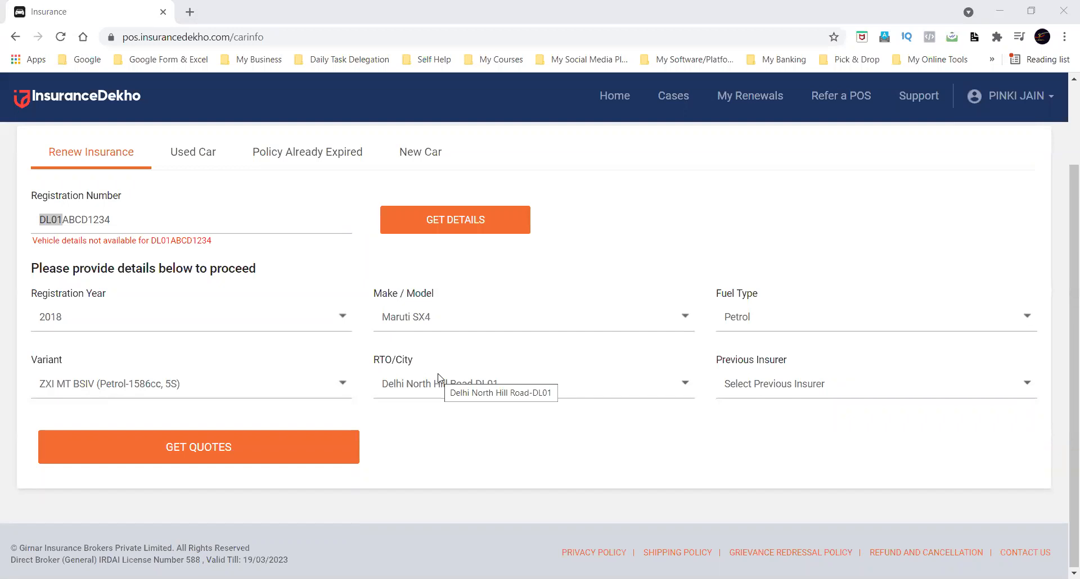
Search the RTO/City choices for dl01 and select Delhi North Hill Road-DL01.
{"action": "left_click", "coordinate": [440, 376]}
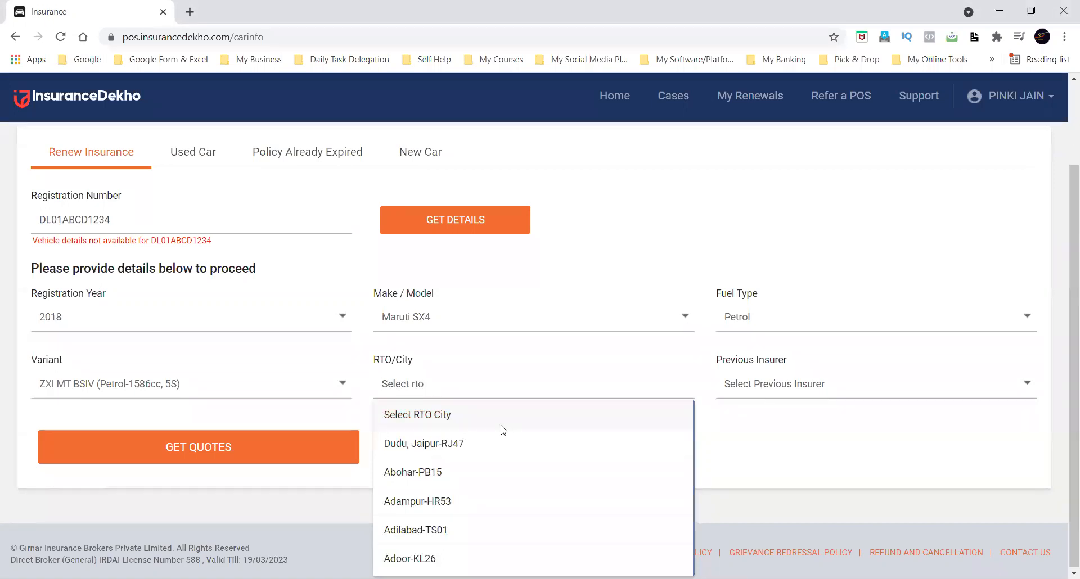
{"action": "type", "text": "dl0"}
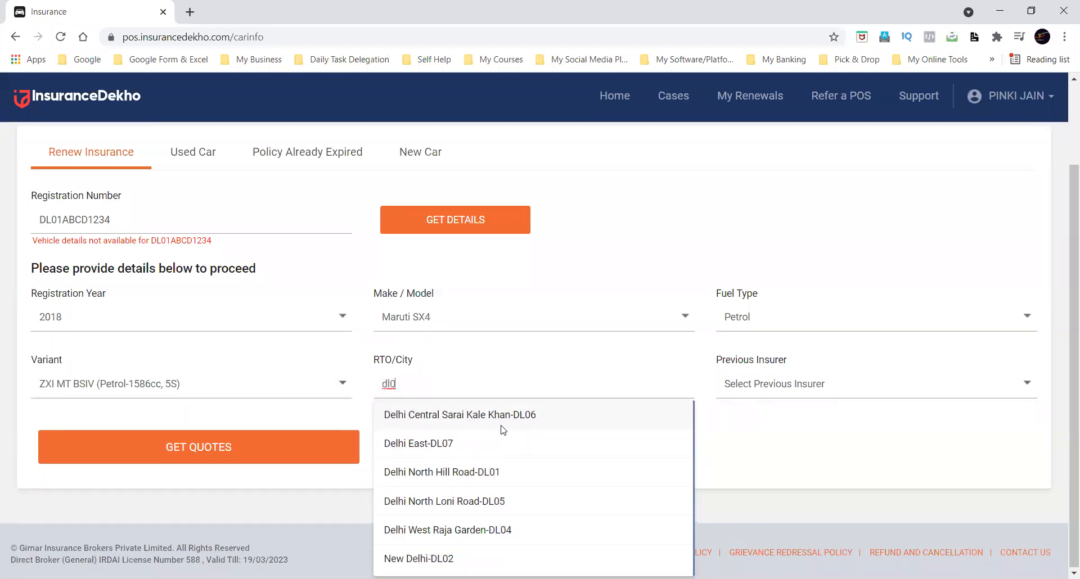
{"action": "type", "text": "10"}
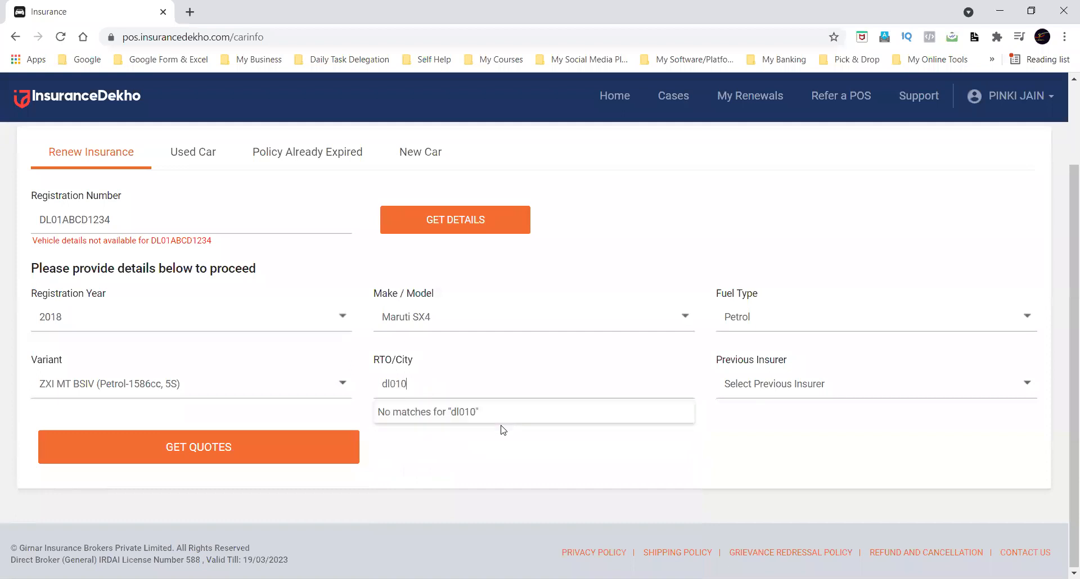
{"action": "key", "text": "BackSpace"}
{"action": "key", "text": "BackSpace"}
{"action": "key", "text": "BackSpace"}
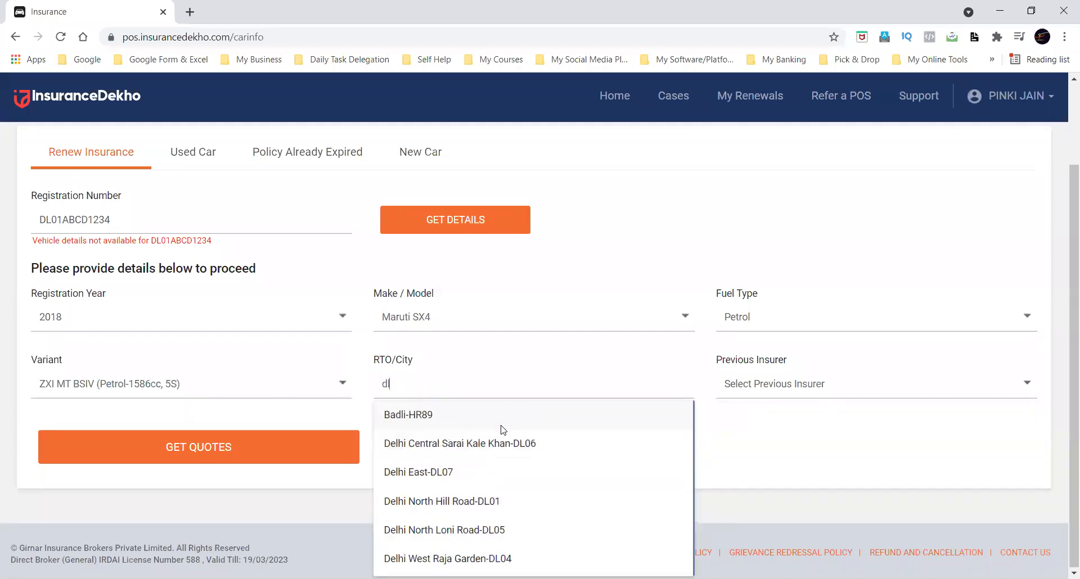
{"action": "type", "text": "10"}
{"action": "key", "text": "BackSpace"}
{"action": "key", "text": "BackSpace"}
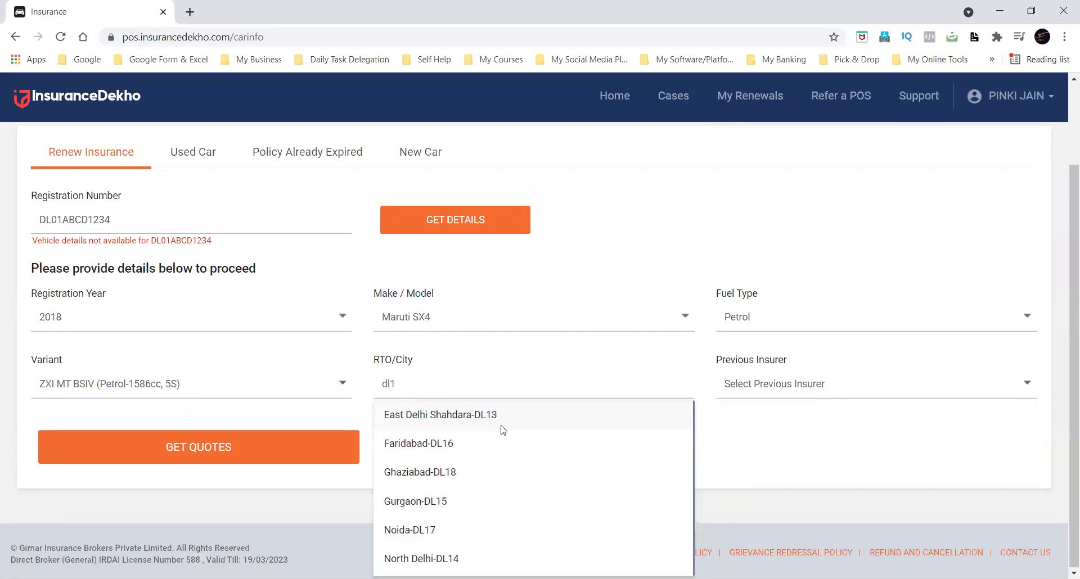
{"action": "type", "text": "01"}
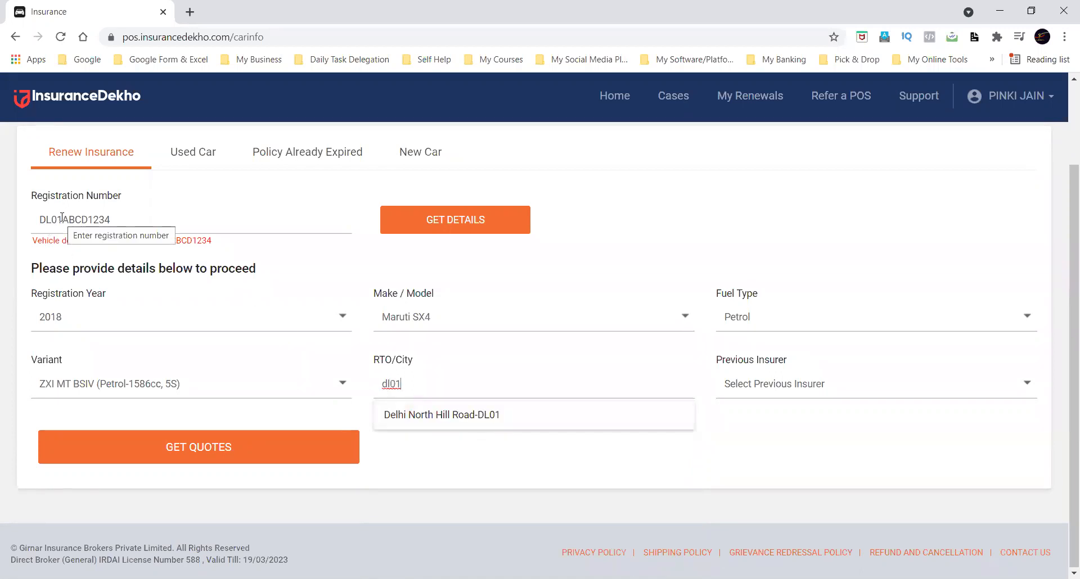
{"action": "left_click", "coordinate": [443, 416]}
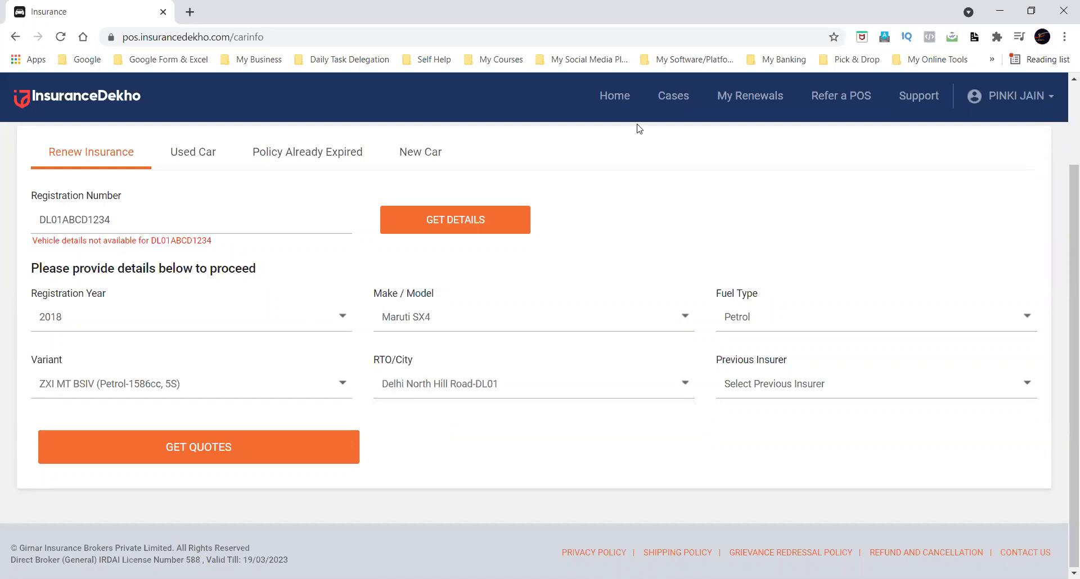
Select Shriram General Insurance as the previous insurer and request the quotes.
{"action": "left_click", "coordinate": [797, 386]}
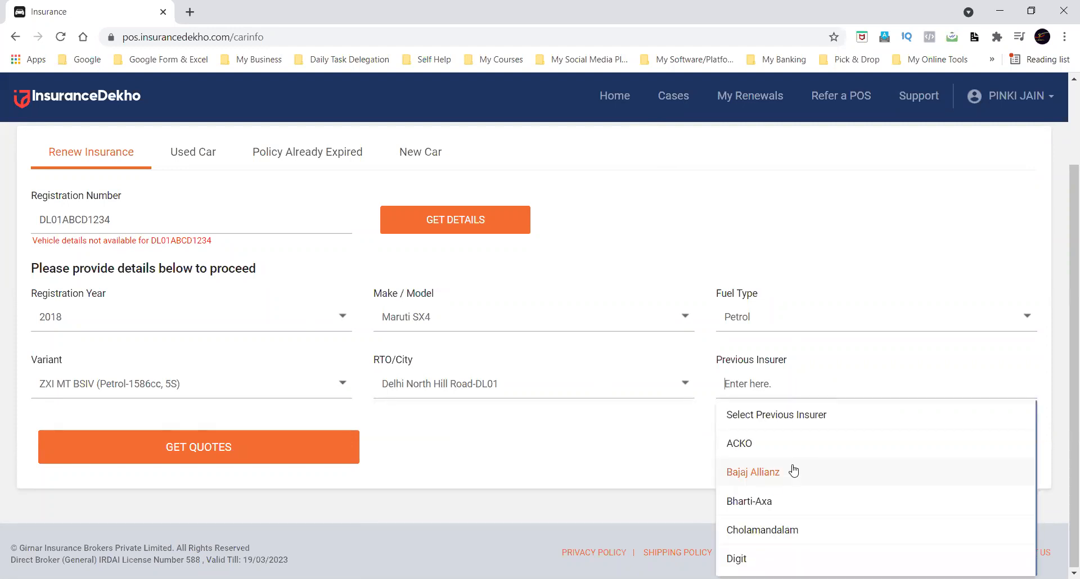
{"action": "scroll", "coordinate": [793, 471], "scroll_direction": "down", "scroll_amount": 2}
{"action": "scroll", "coordinate": [793, 471], "scroll_direction": "up", "scroll_amount": 2}
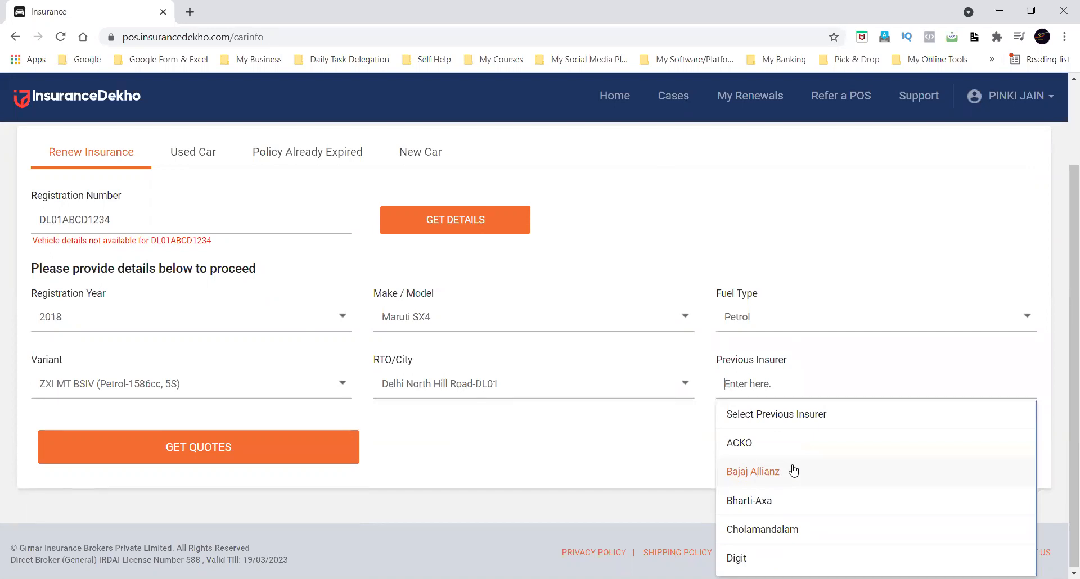
{"action": "scroll", "coordinate": [793, 471], "scroll_direction": "down", "scroll_amount": 10}
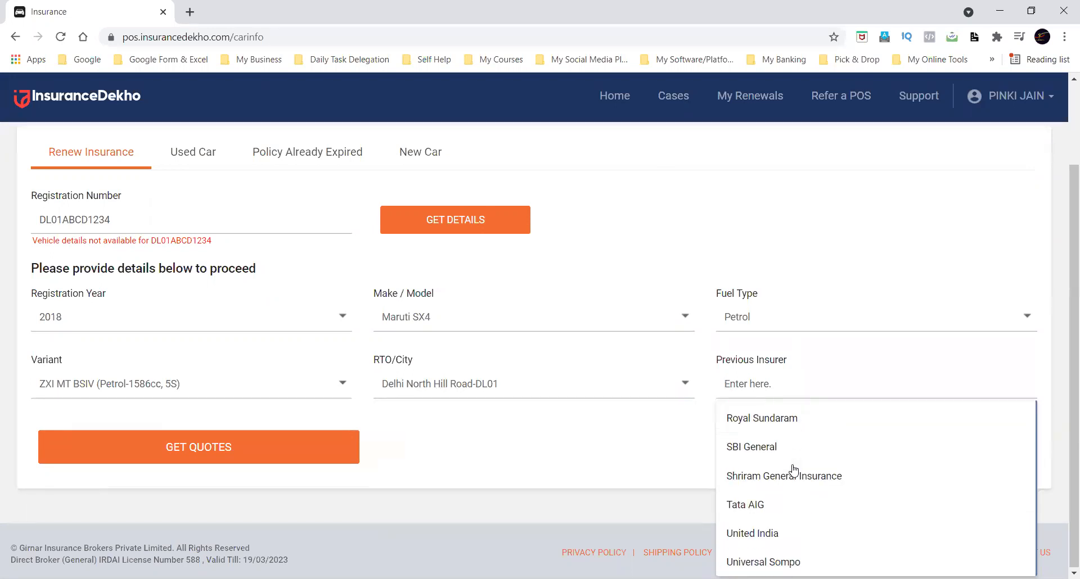
{"action": "left_click", "coordinate": [851, 480]}
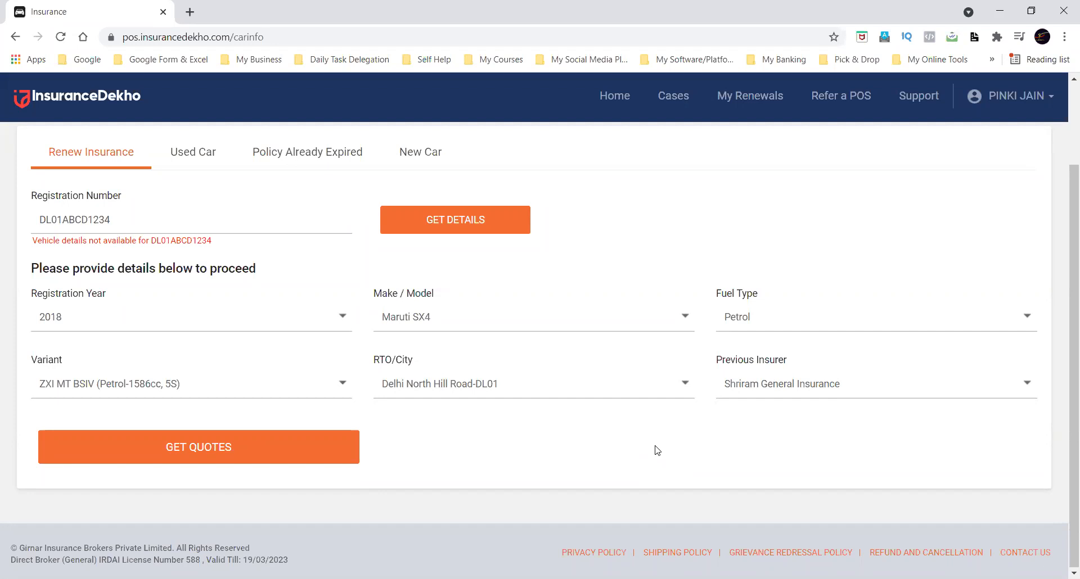
{"action": "left_click", "coordinate": [280, 443]}
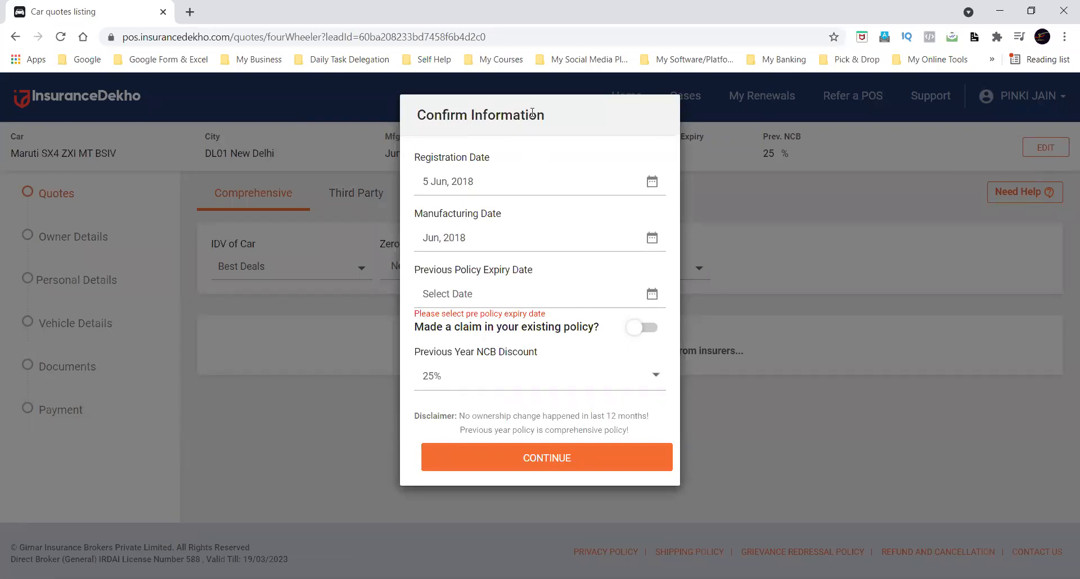
Set the registration date to 1 Jun, 2018 and the manufacturing date to Apr, 2018.
{"action": "left_click", "coordinate": [509, 181]}
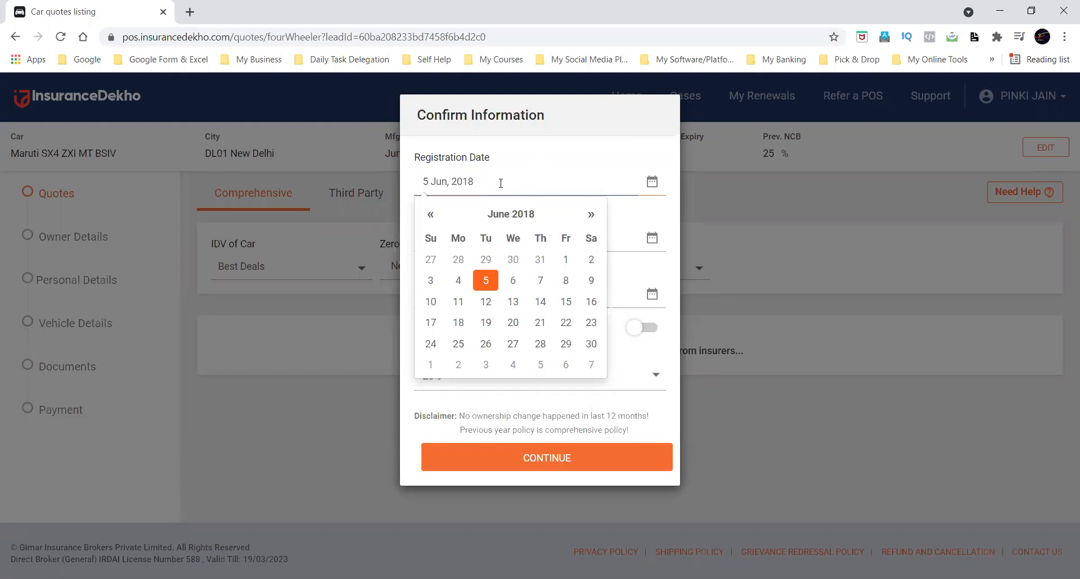
{"action": "left_click", "coordinate": [565, 260]}
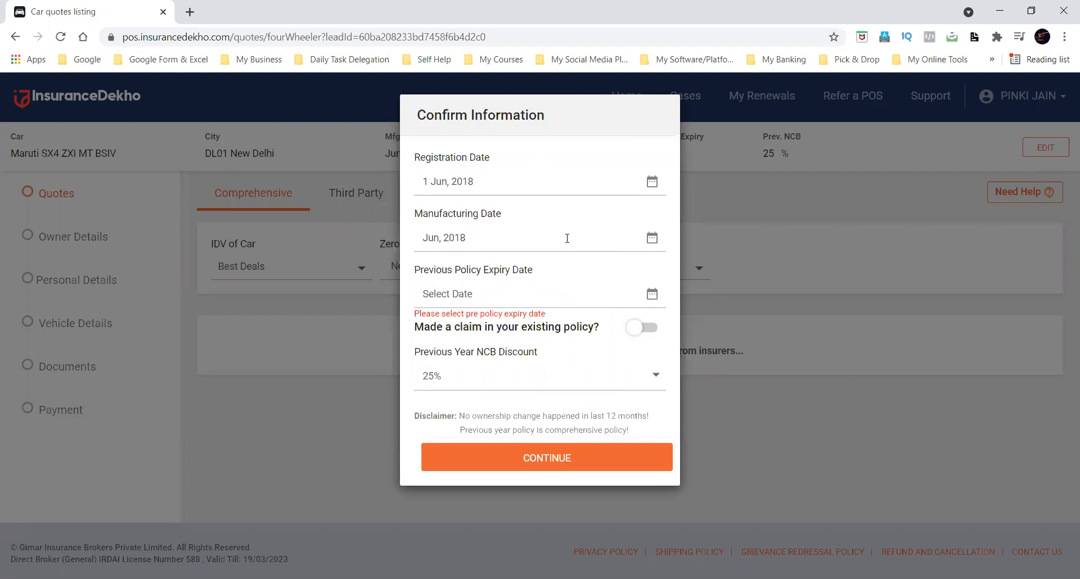
{"action": "left_click", "coordinate": [567, 238]}
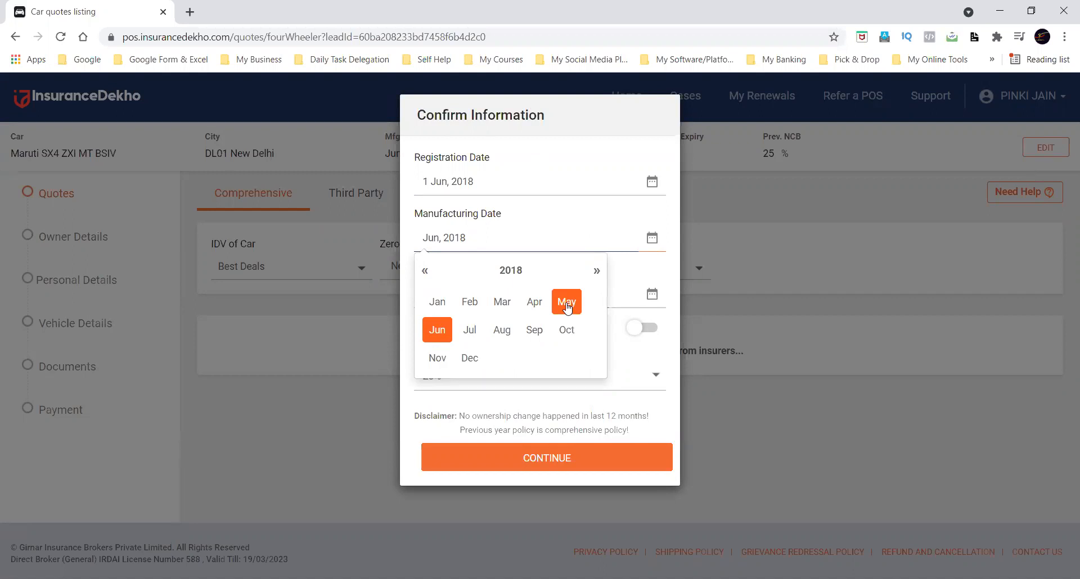
{"action": "left_click", "coordinate": [536, 302]}
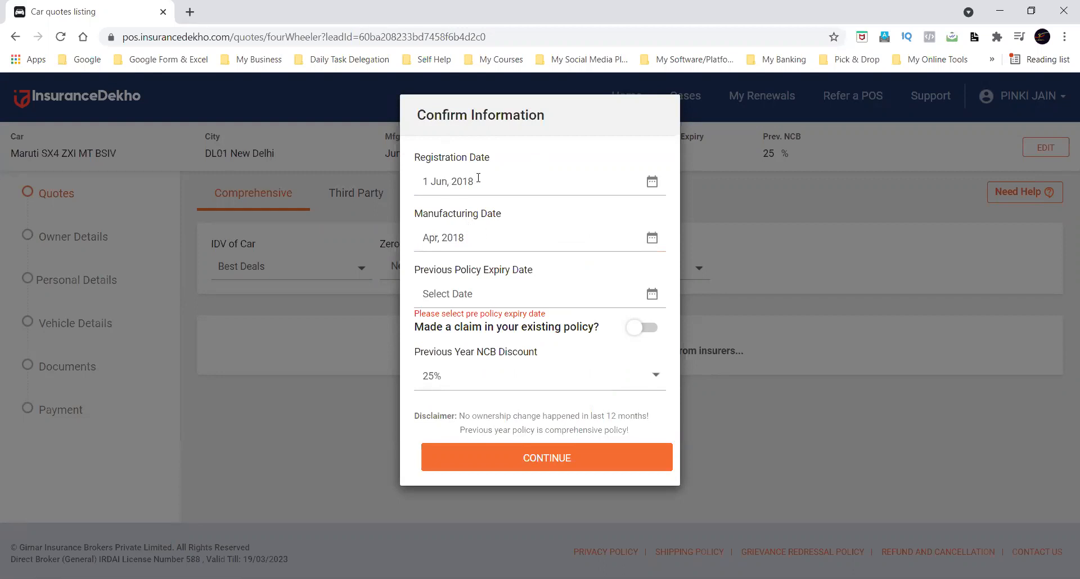
{"action": "left_click", "coordinate": [494, 237]}
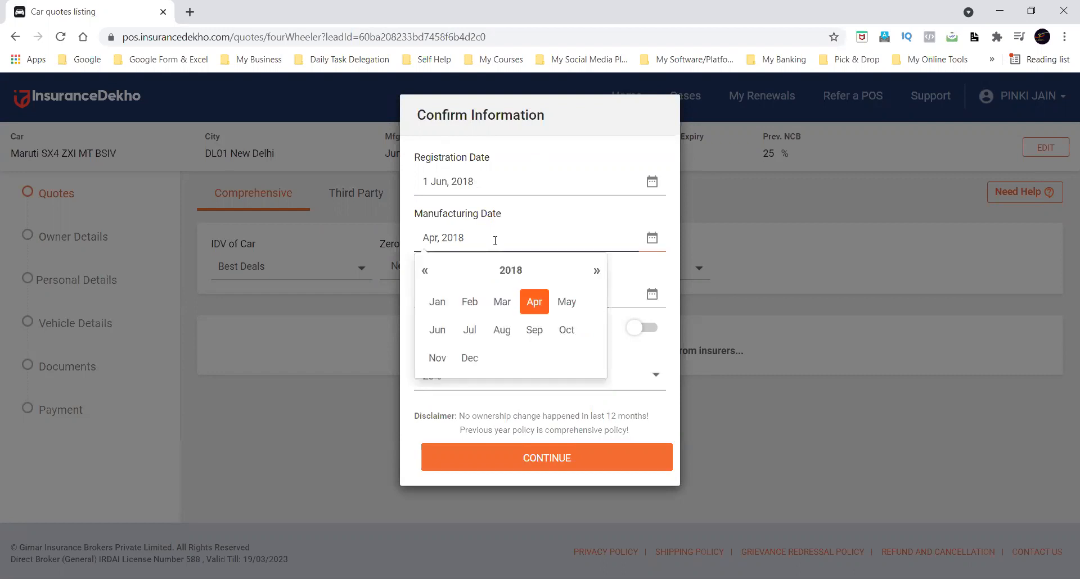
{"action": "left_click", "coordinate": [554, 224]}
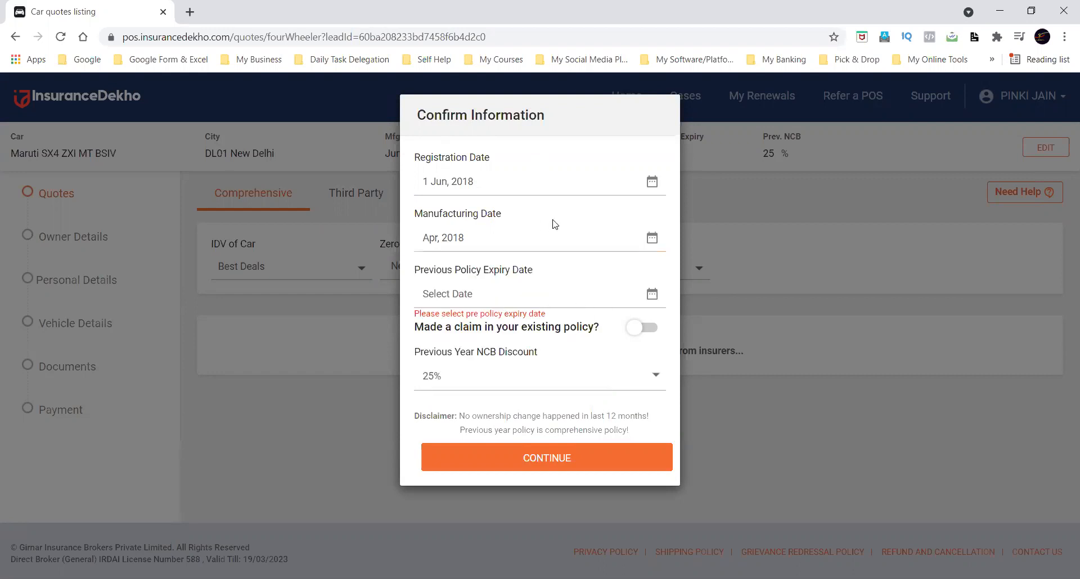
Set the previous policy expiry date to 10 Jun, 2021.
{"action": "triple_click", "coordinate": [438, 271]}
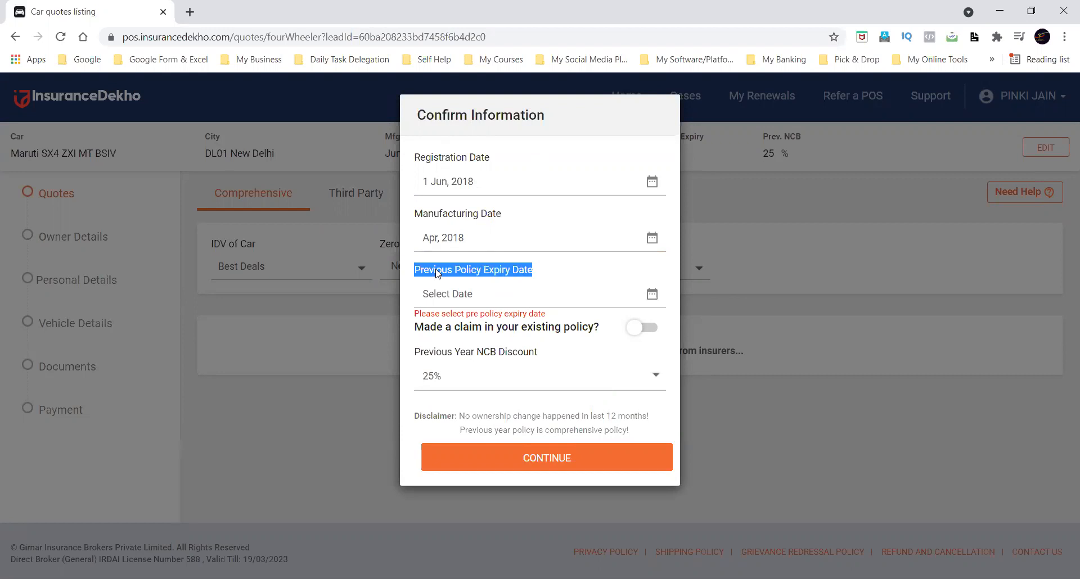
{"action": "left_click", "coordinate": [560, 291]}
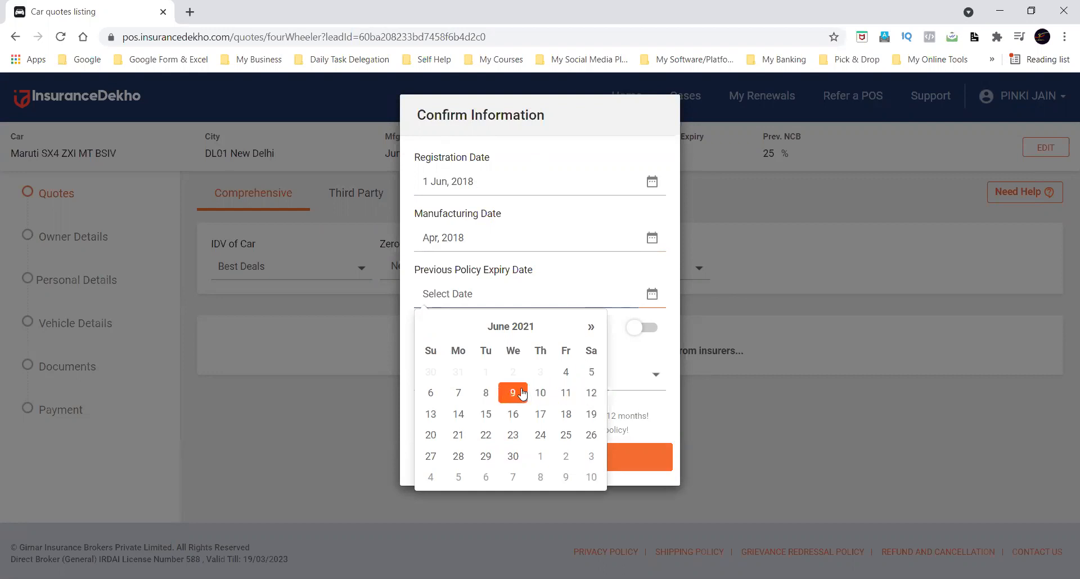
{"action": "left_click", "coordinate": [540, 394]}
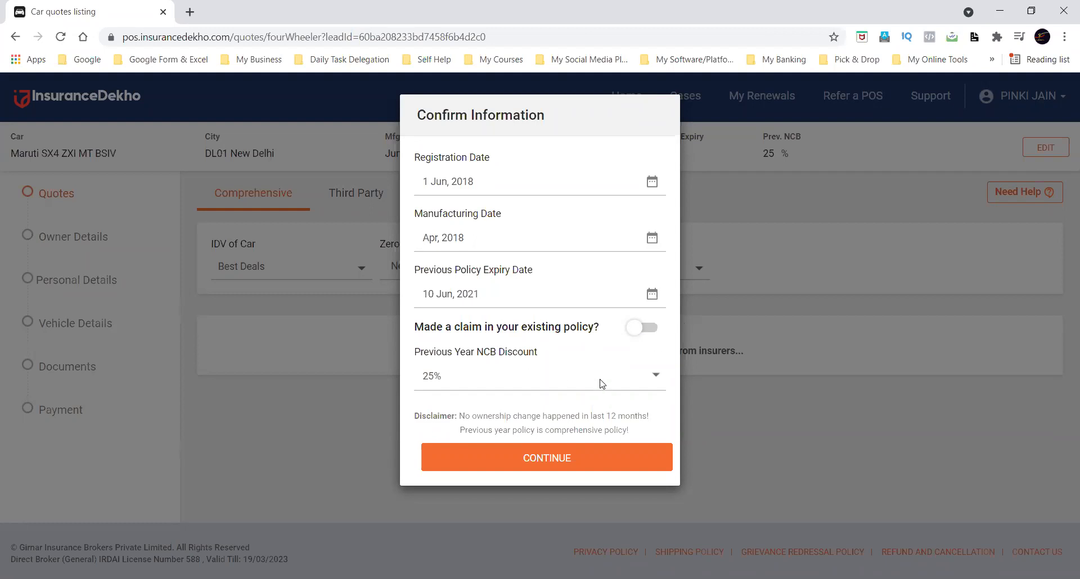
Set the previous year NCB discount to 20%.
{"action": "left_click_drag", "start_coordinate": [414, 353], "coordinate": [546, 353]}
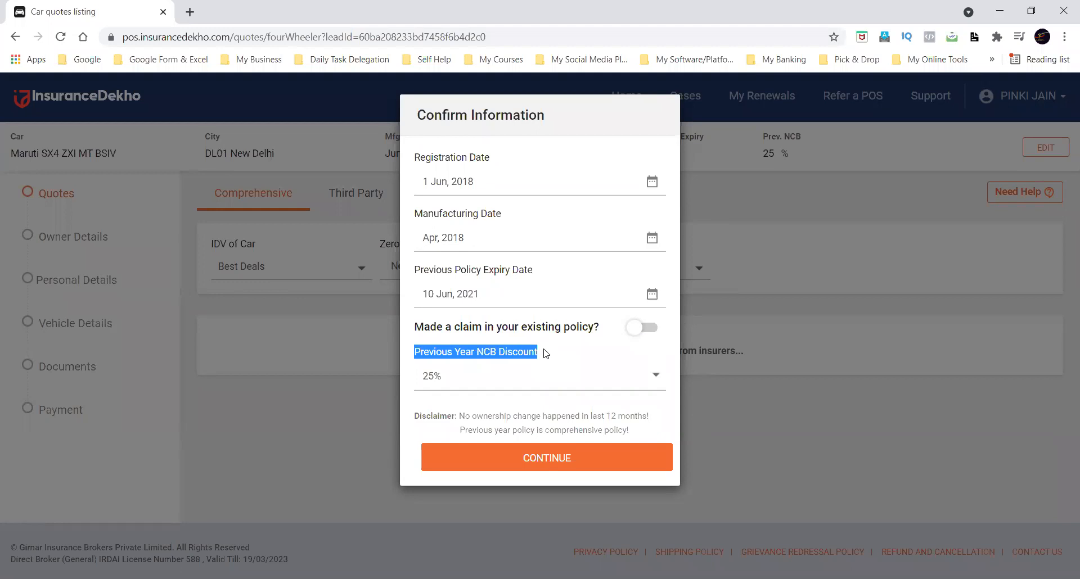
{"action": "left_click", "coordinate": [540, 381]}
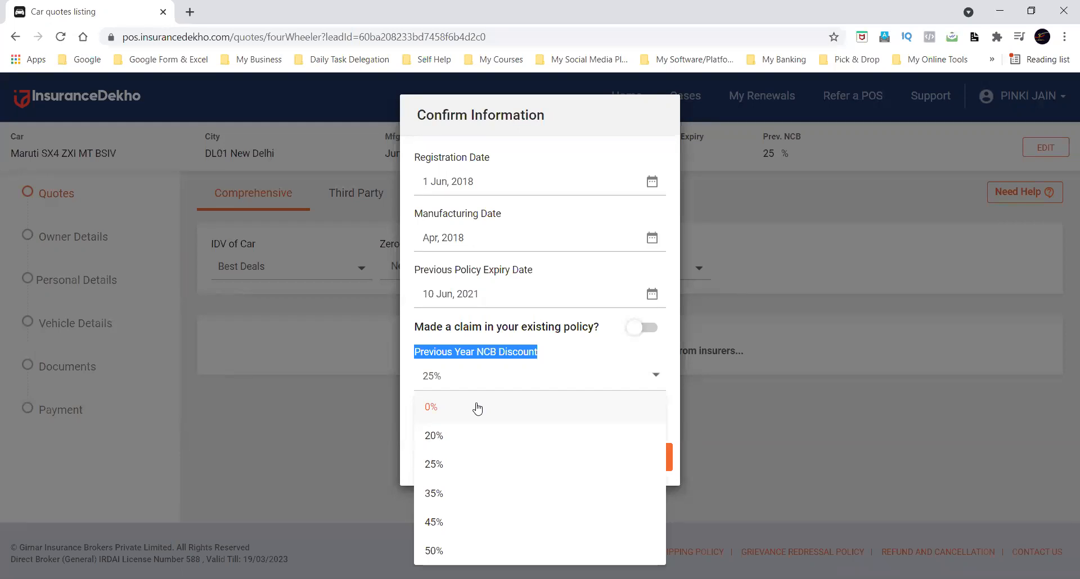
{"action": "left_click", "coordinate": [470, 436]}
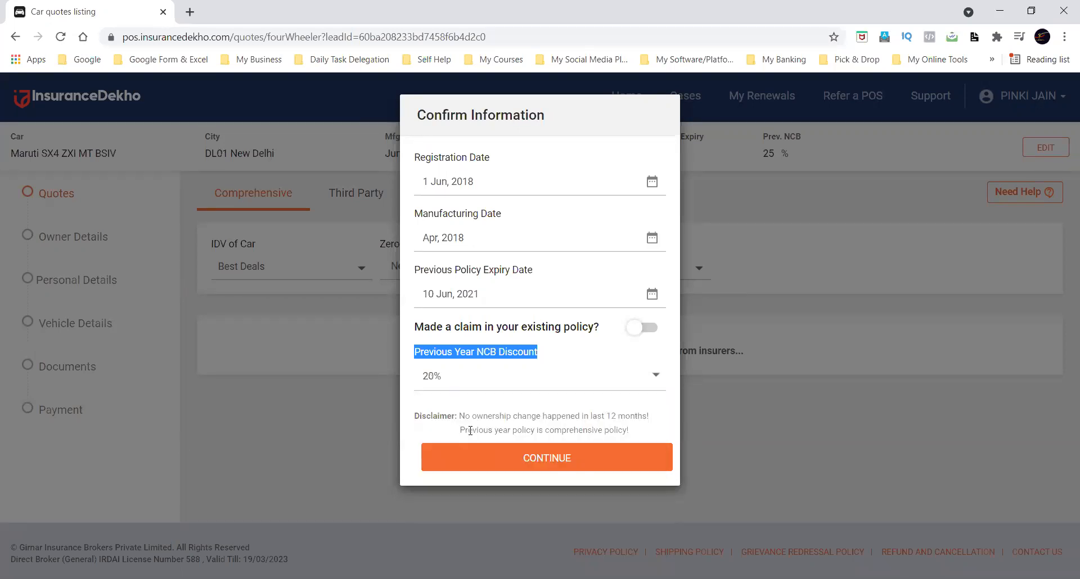
{"action": "left_click", "coordinate": [527, 406]}
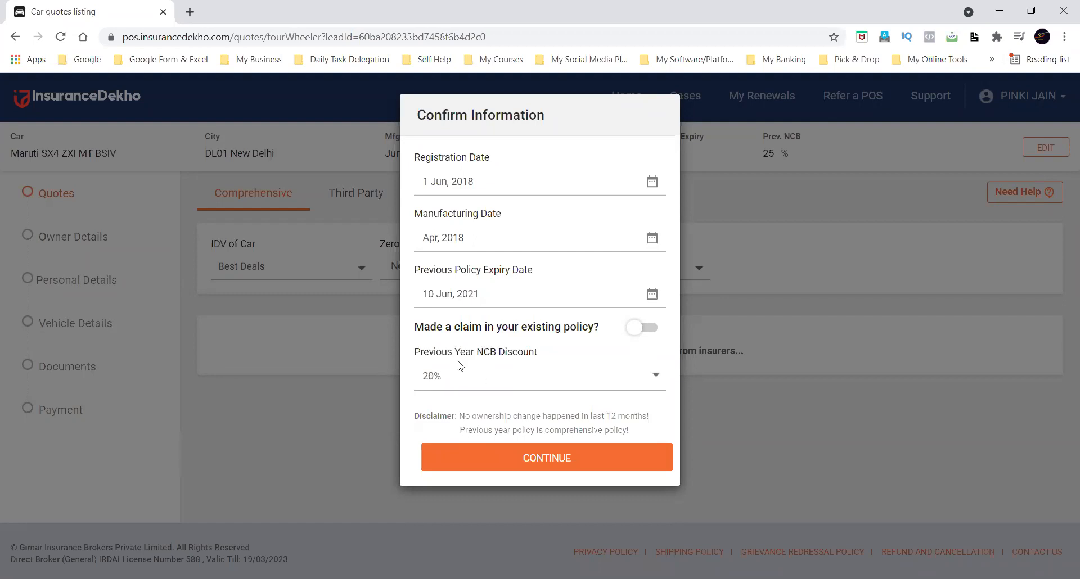
{"action": "triple_click", "coordinate": [443, 355]}
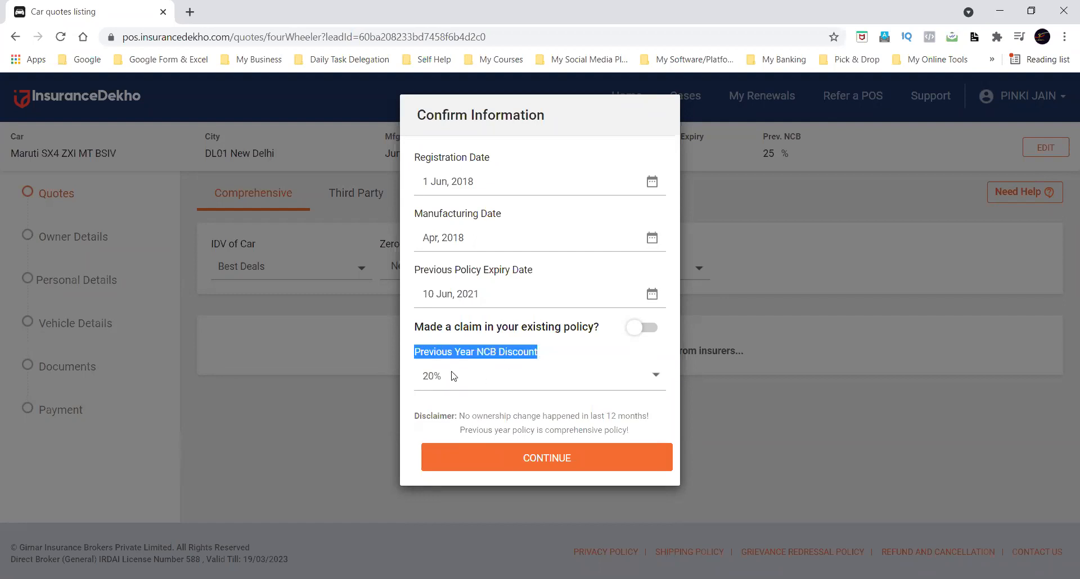
{"action": "left_click", "coordinate": [500, 414]}
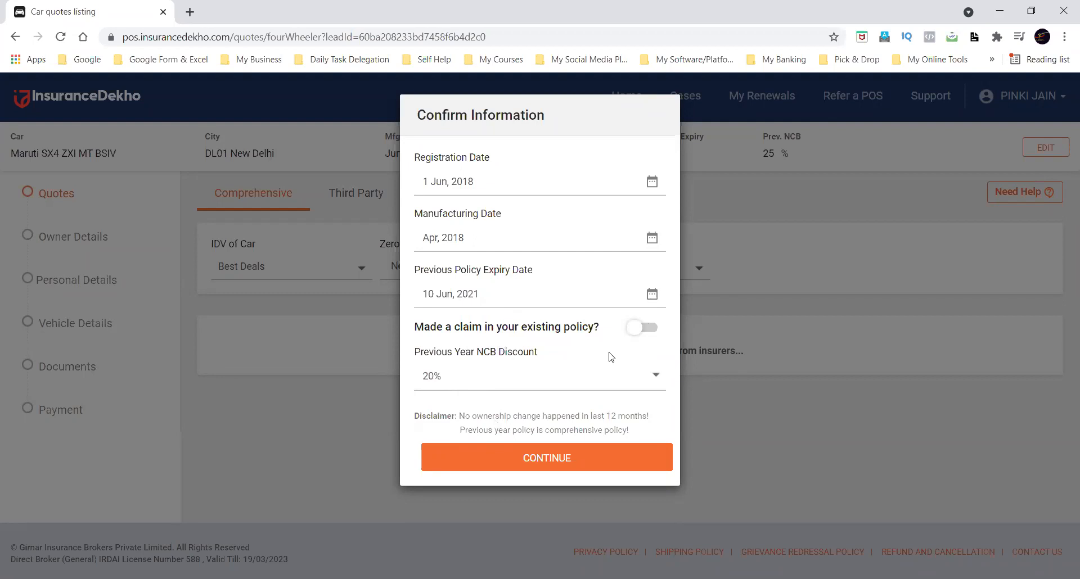
Switch the existing-policy claim option on and off again, and reselect 20% as the previous year NCB discount.
{"action": "left_click", "coordinate": [651, 332]}
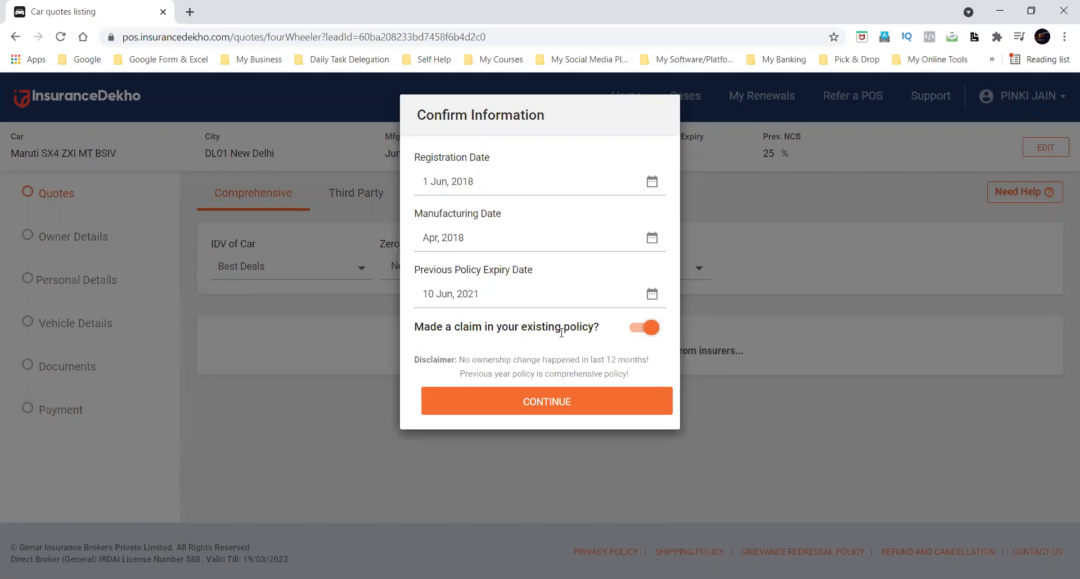
{"action": "left_click", "coordinate": [644, 330]}
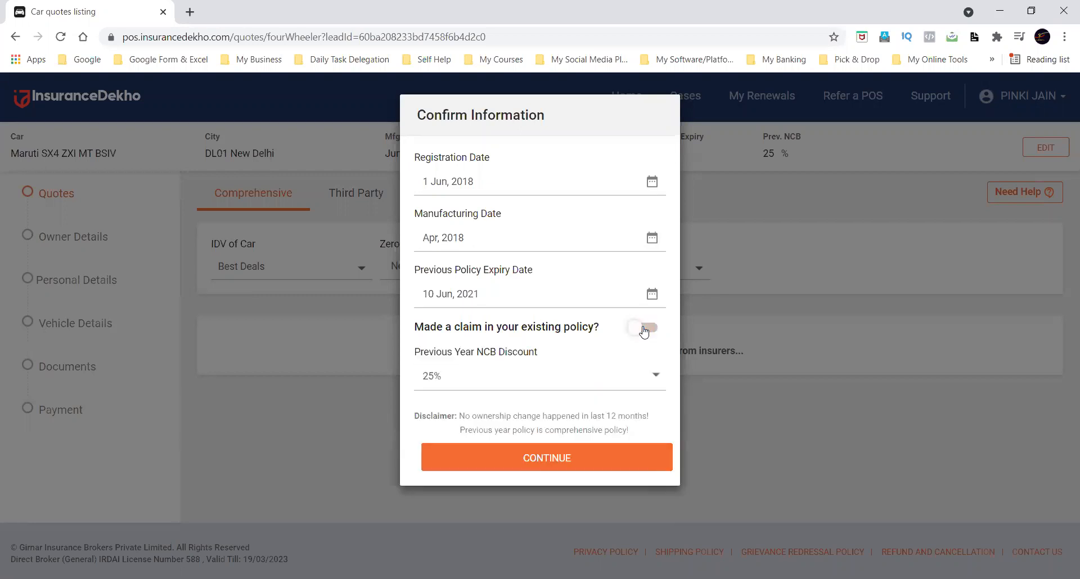
{"action": "left_click", "coordinate": [582, 391]}
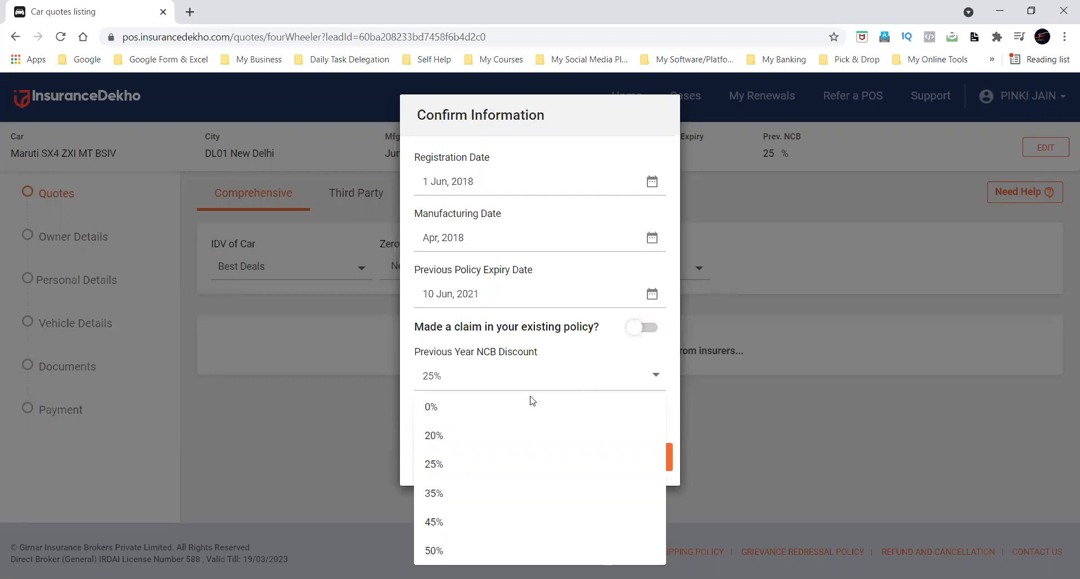
{"action": "left_click", "coordinate": [459, 439]}
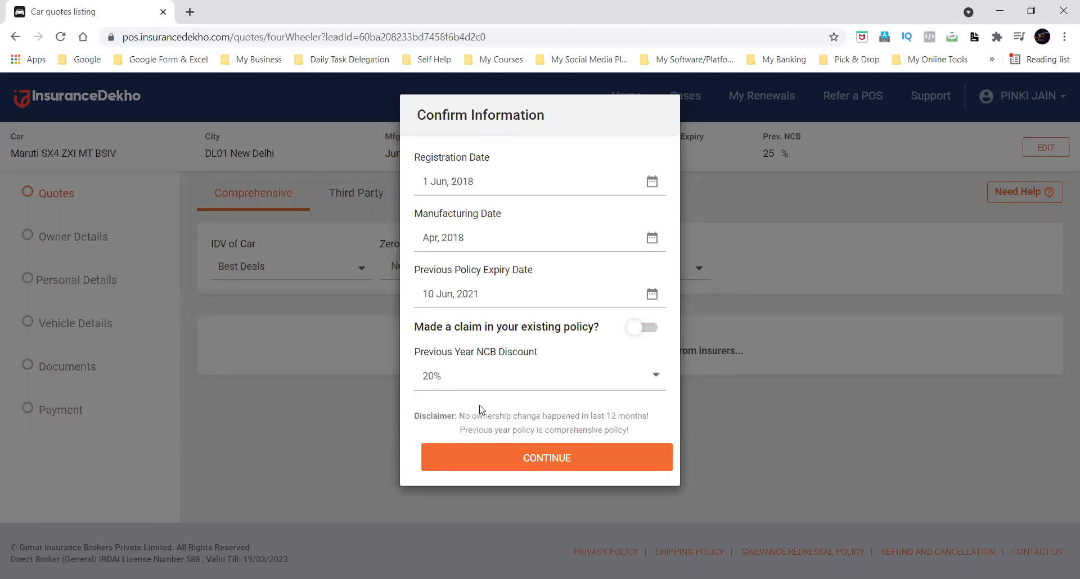
Review the ownership and comprehensive policy disclaimer, and continue with the confirmed details to fetch quotes.
{"action": "left_click_drag", "start_coordinate": [416, 417], "coordinate": [639, 432]}
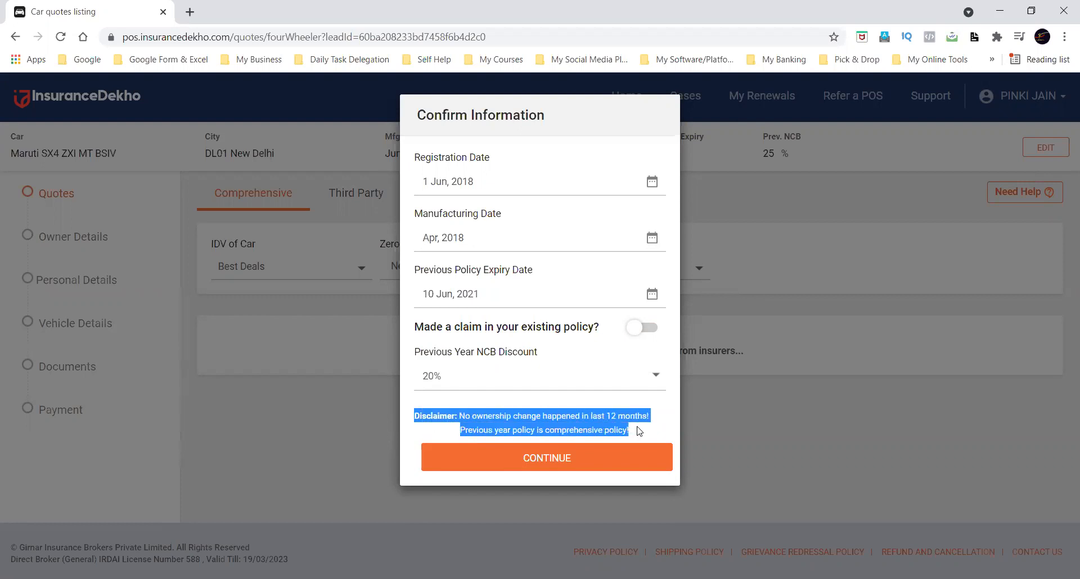
{"action": "left_click", "coordinate": [507, 405]}
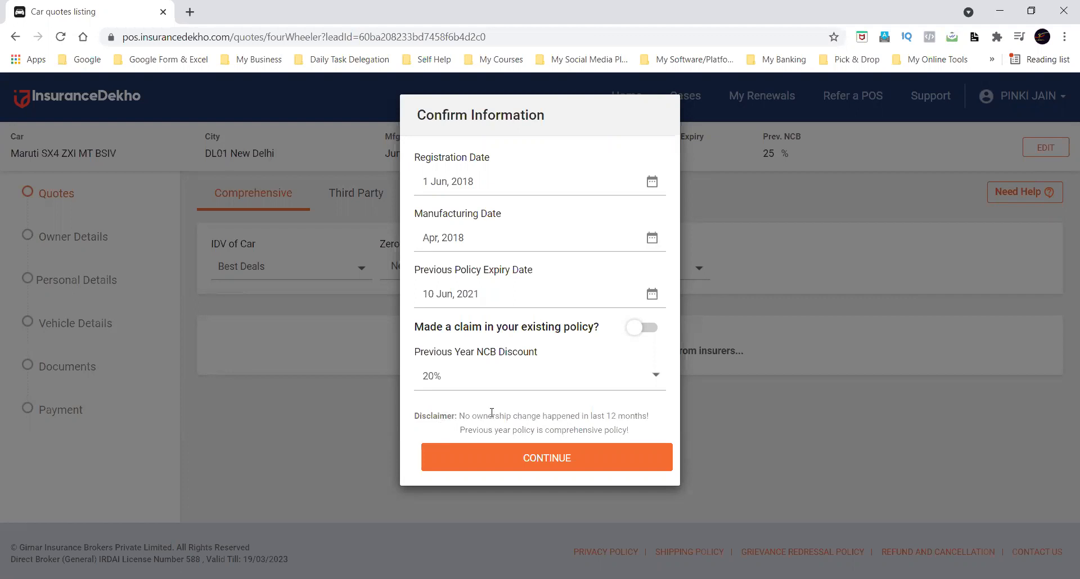
{"action": "left_click_drag", "start_coordinate": [459, 430], "coordinate": [639, 433]}
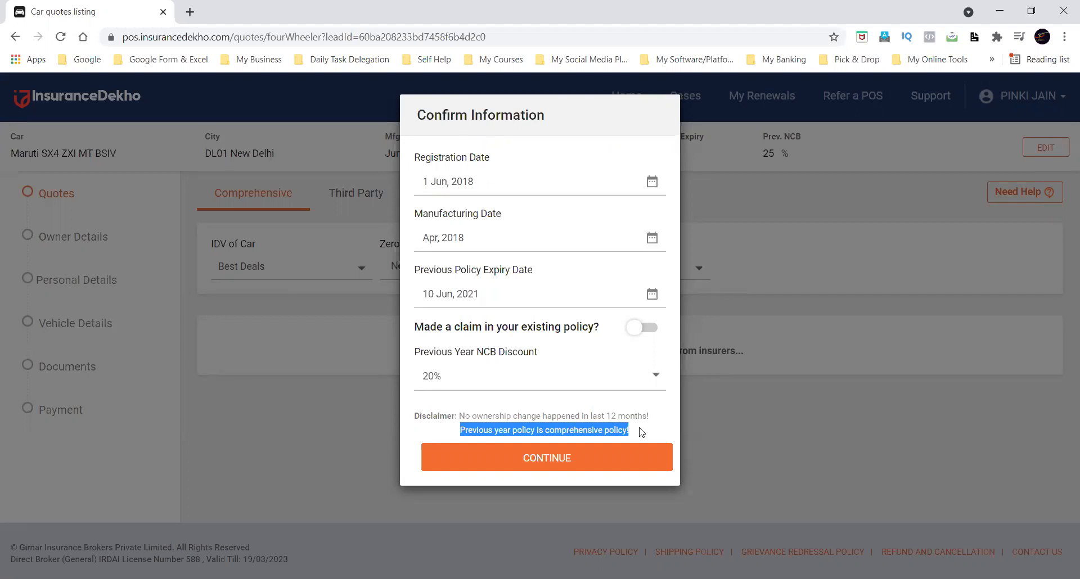
{"action": "left_click", "coordinate": [640, 431]}
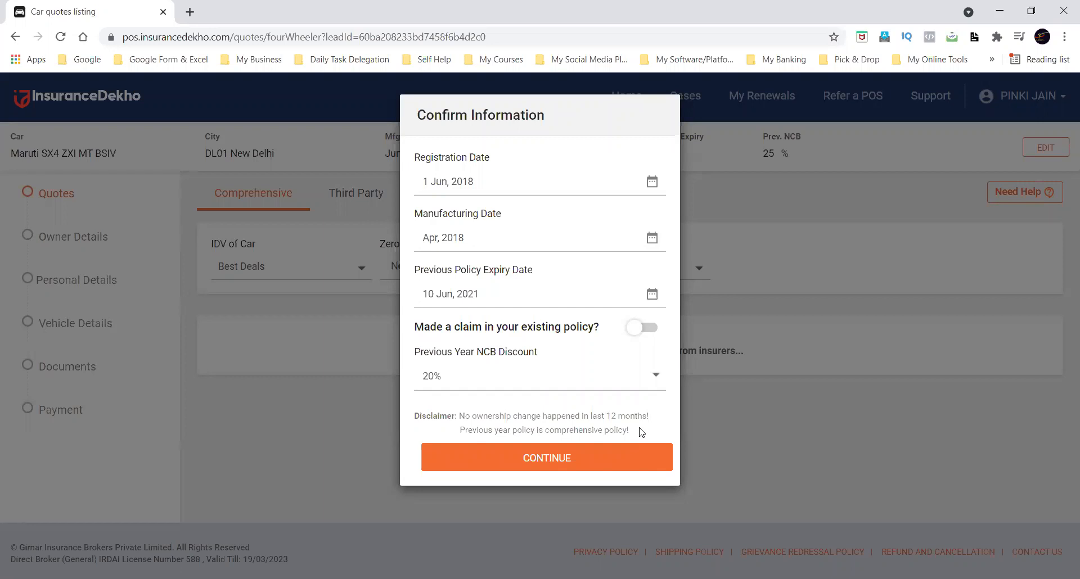
{"action": "left_click", "coordinate": [559, 460]}
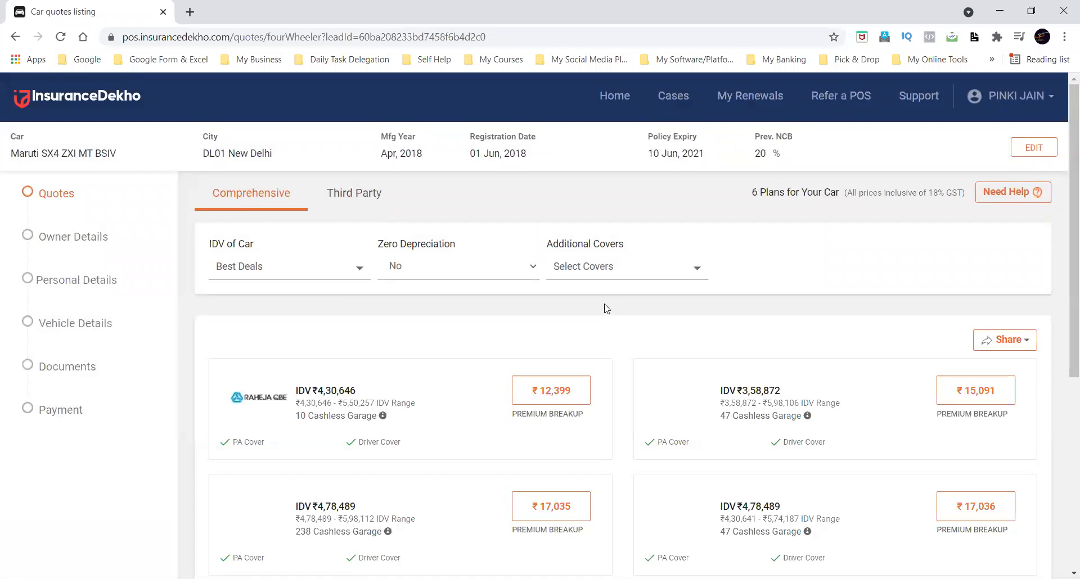
Look through the comprehensive quotes from the insurers and check the plan count and GST note.
{"action": "scroll", "coordinate": [606, 309], "scroll_direction": "down", "scroll_amount": 8}
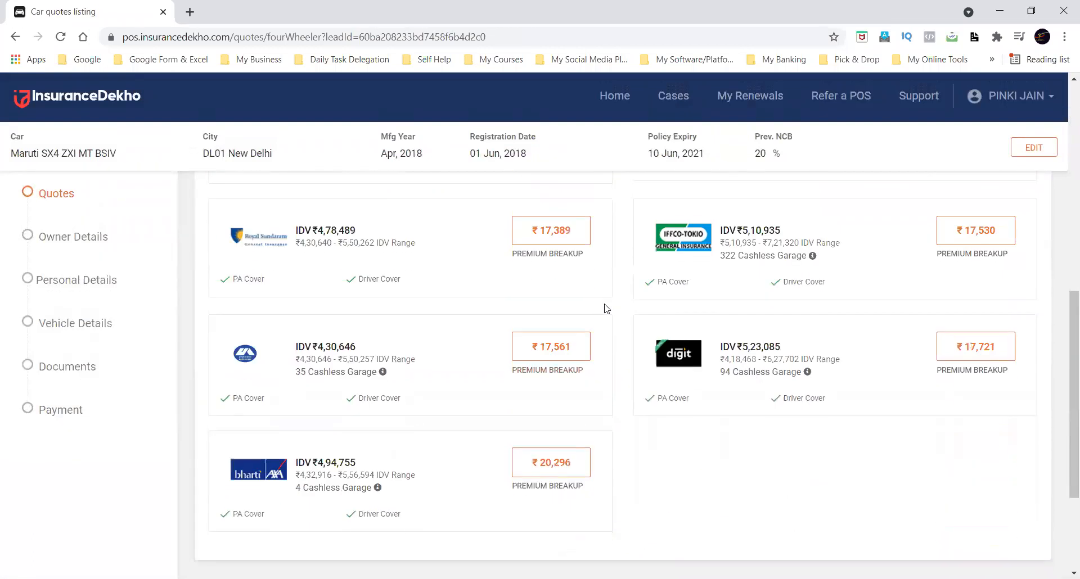
{"action": "scroll", "coordinate": [606, 309], "scroll_direction": "down", "scroll_amount": 3}
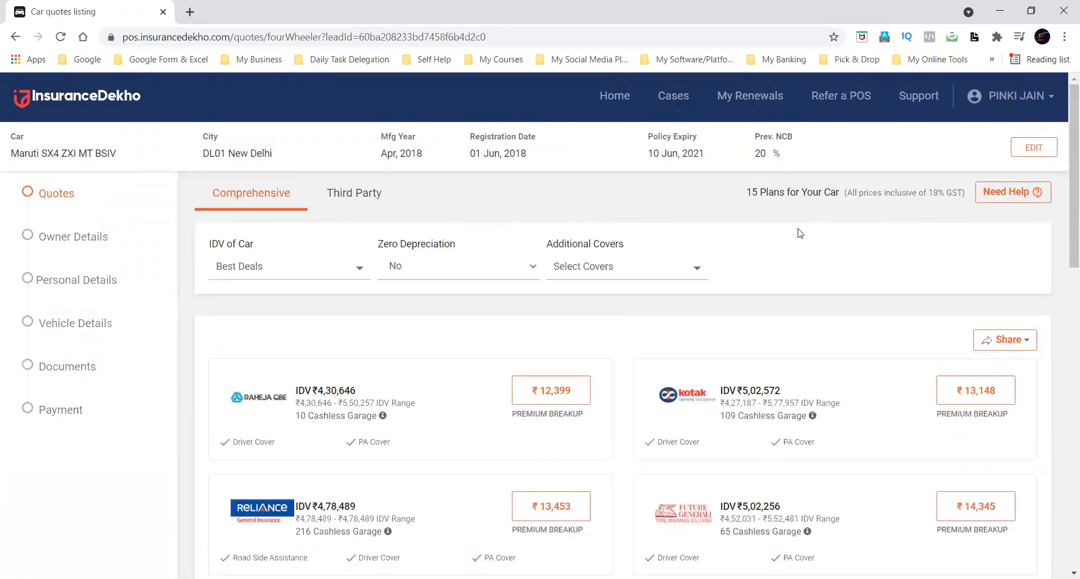
{"action": "left_click_drag", "start_coordinate": [746, 194], "coordinate": [840, 190]}
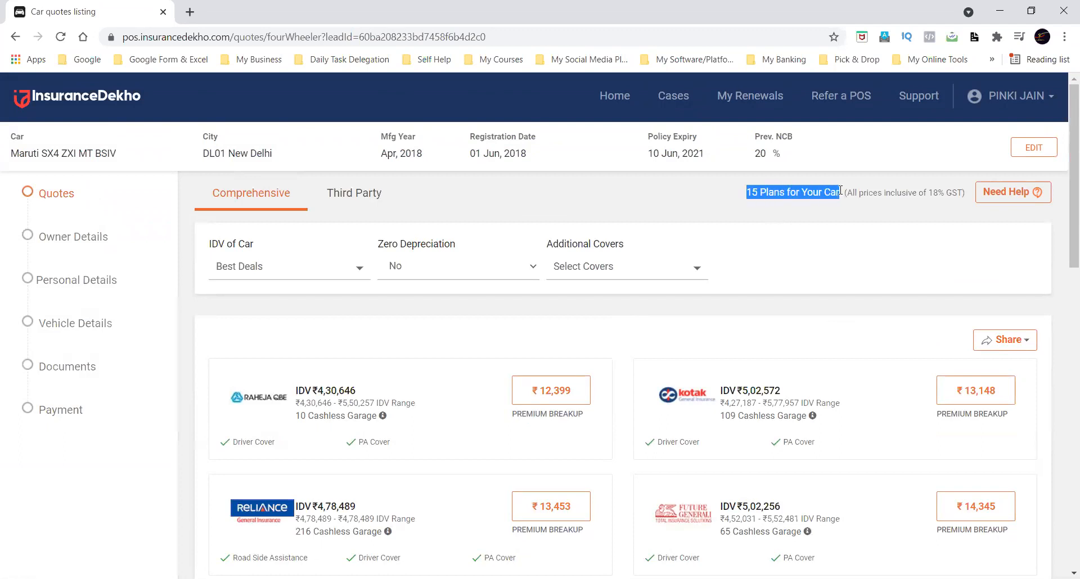
{"action": "left_click", "coordinate": [887, 191]}
{"action": "left_click_drag", "start_coordinate": [887, 190], "coordinate": [967, 194]}
{"action": "left_click", "coordinate": [804, 202]}
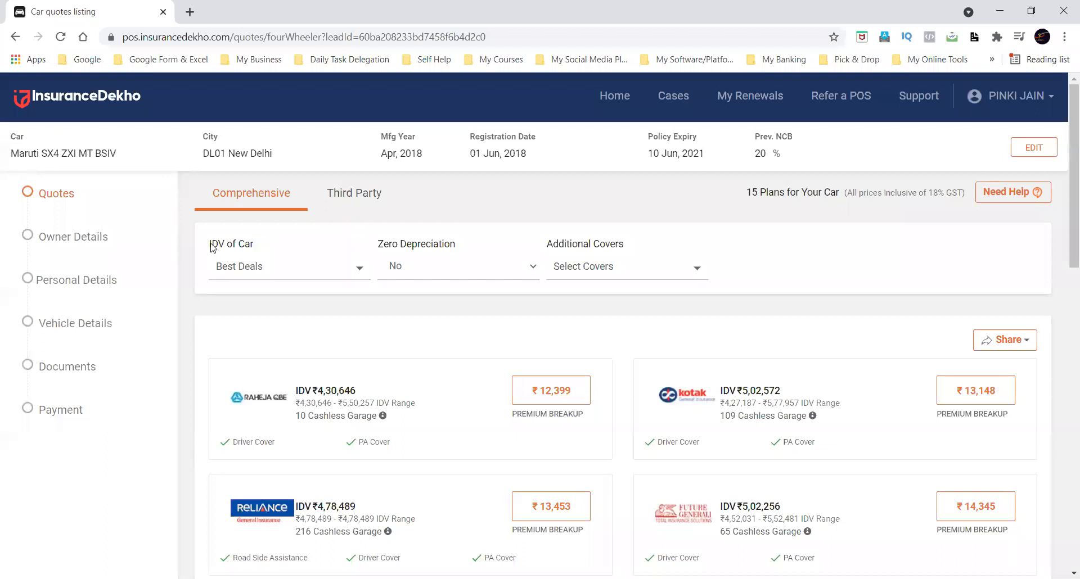
Choose a custom IDV for the car and update it to 450000.
{"action": "left_click_drag", "start_coordinate": [206, 243], "coordinate": [251, 241]}
{"action": "left_click", "coordinate": [254, 245]}
{"action": "triple_click", "coordinate": [216, 248]}
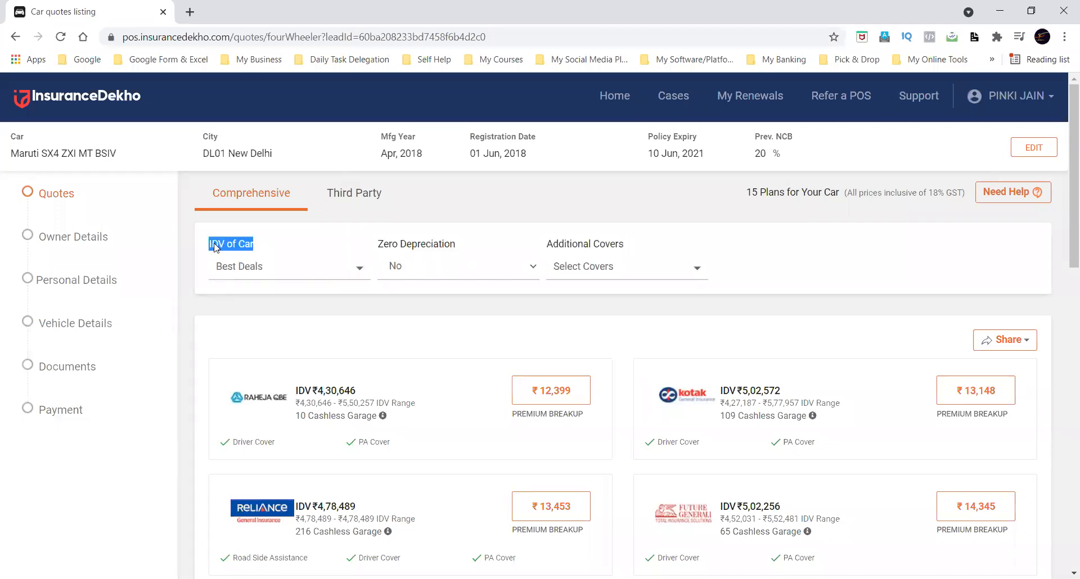
{"action": "left_click", "coordinate": [298, 248]}
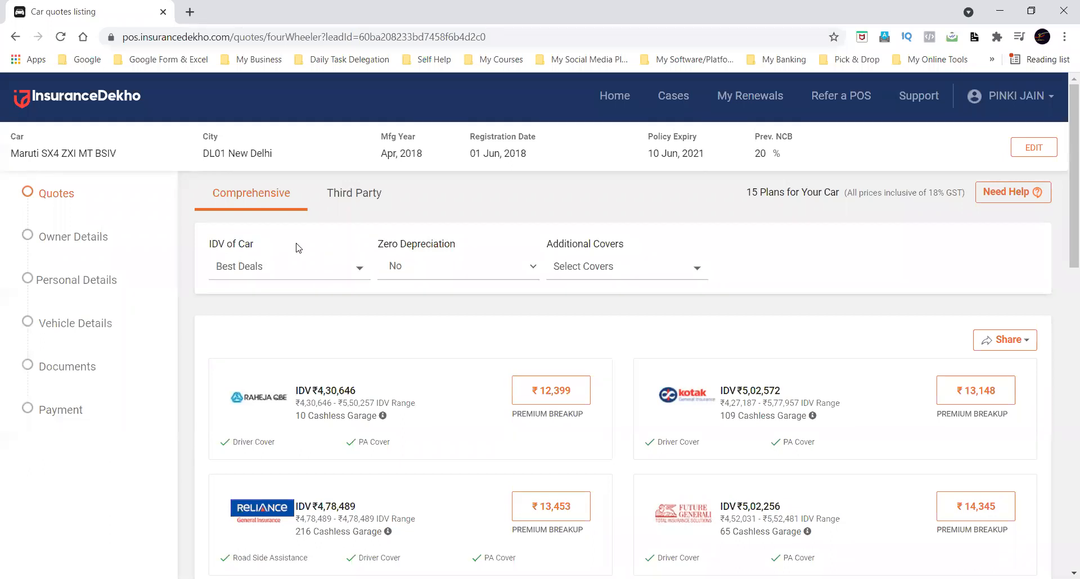
{"action": "left_click", "coordinate": [293, 277]}
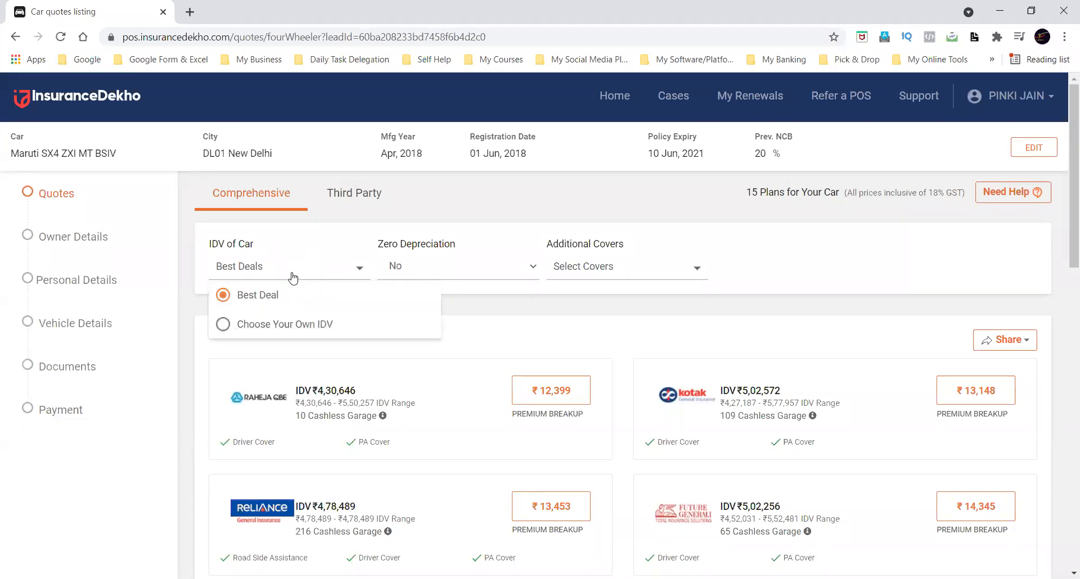
{"action": "left_click", "coordinate": [274, 324]}
{"action": "left_click", "coordinate": [316, 350]}
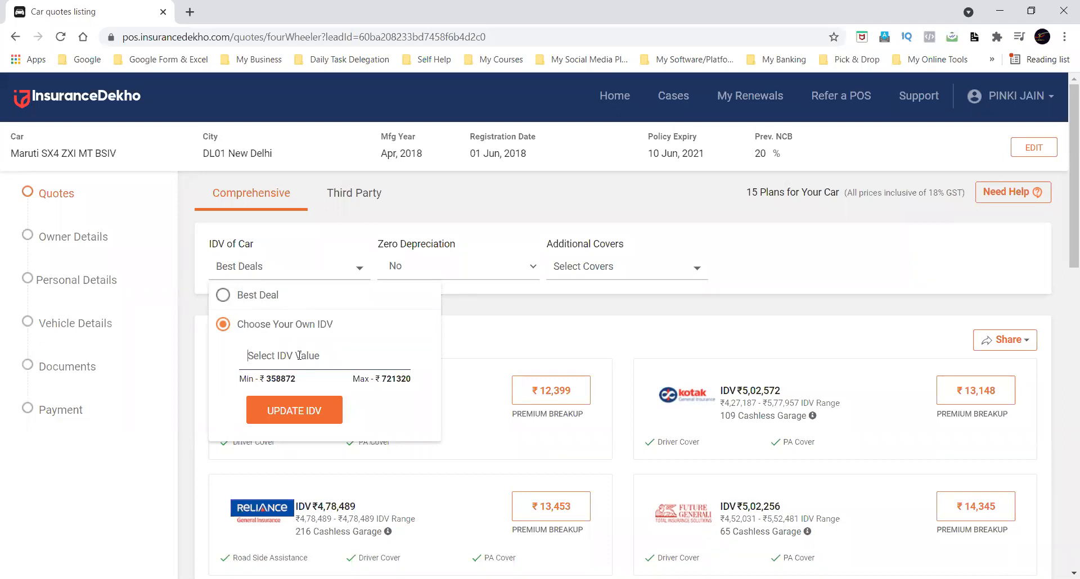
{"action": "left_click_drag", "start_coordinate": [246, 381], "coordinate": [301, 381]}
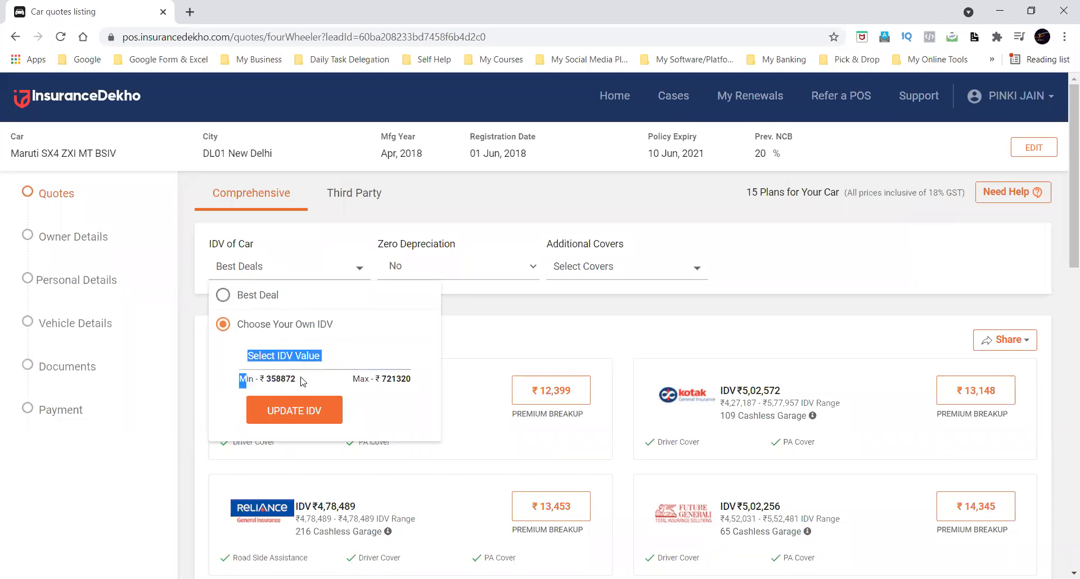
{"action": "left_click", "coordinate": [308, 385]}
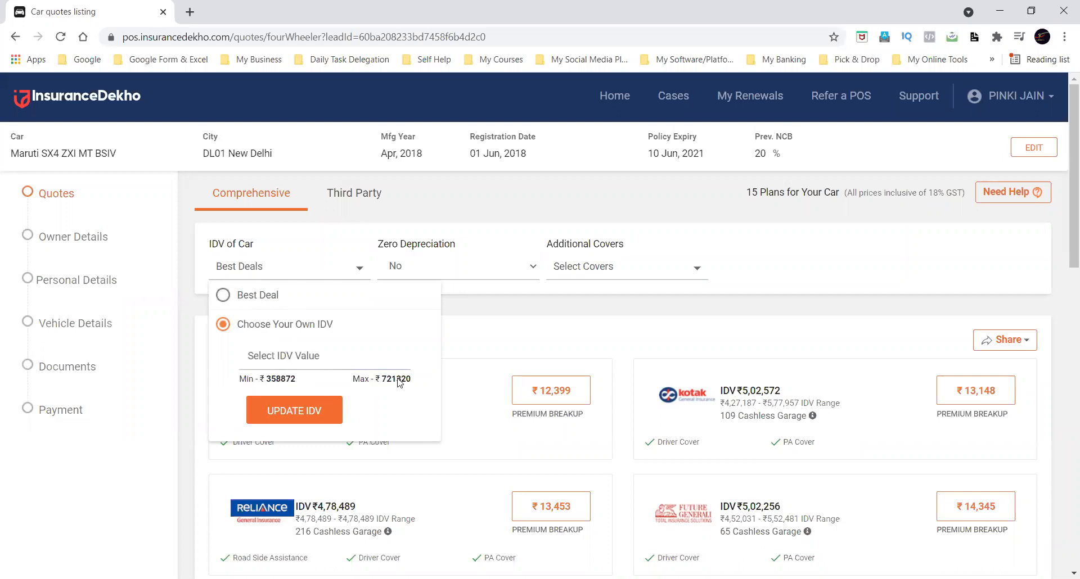
{"action": "left_click", "coordinate": [315, 356]}
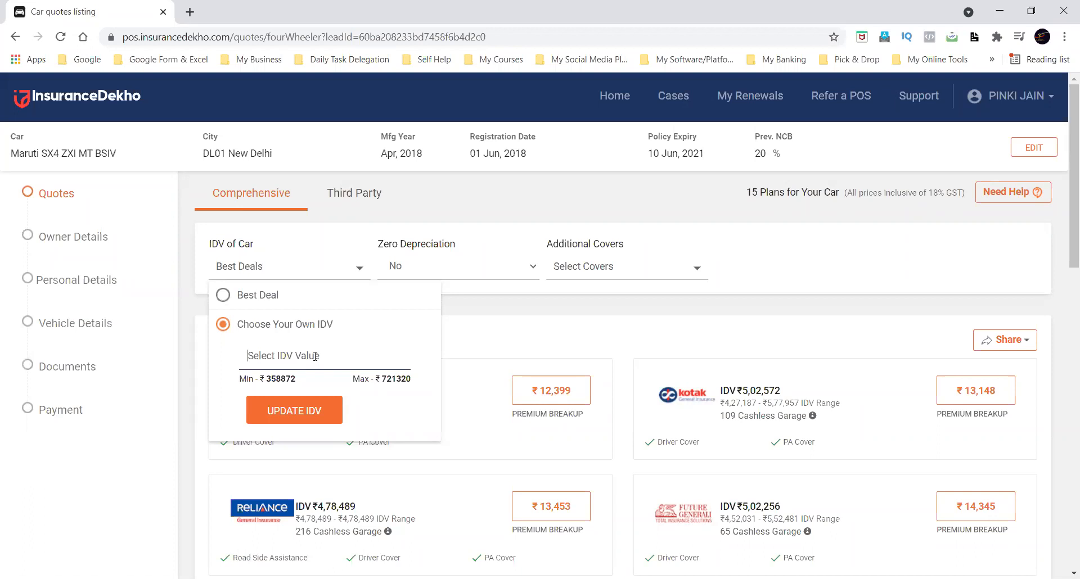
{"action": "type", "text": "450000"}
{"action": "left_click", "coordinate": [294, 411]}
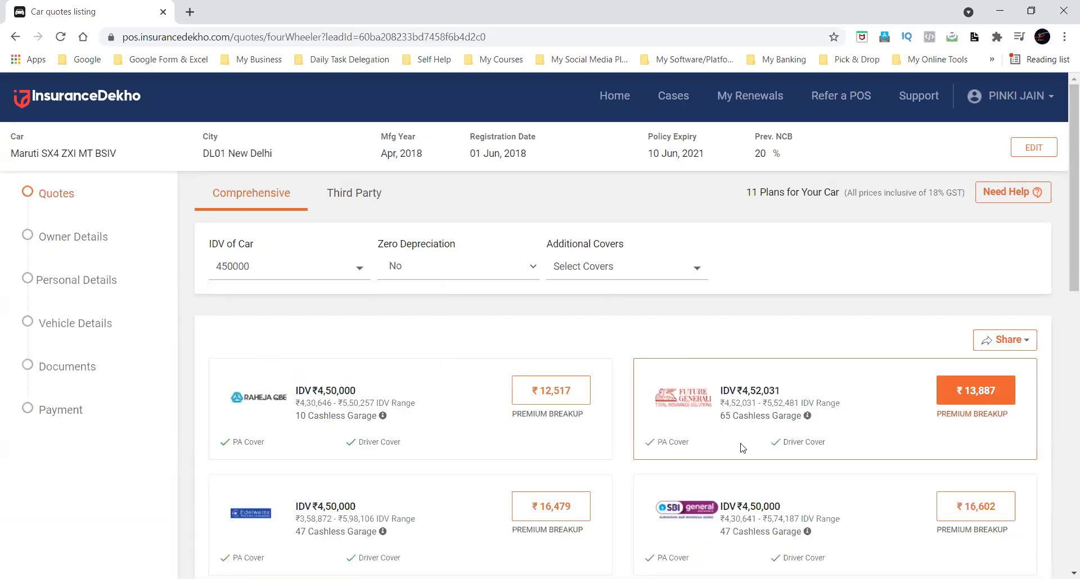
Look through the quotes for the chosen IDV and set Zero Depreciation to Yes.
{"action": "scroll", "coordinate": [400, 501], "scroll_direction": "down", "scroll_amount": 3}
{"action": "scroll", "coordinate": [399, 500], "scroll_direction": "down", "scroll_amount": 5}
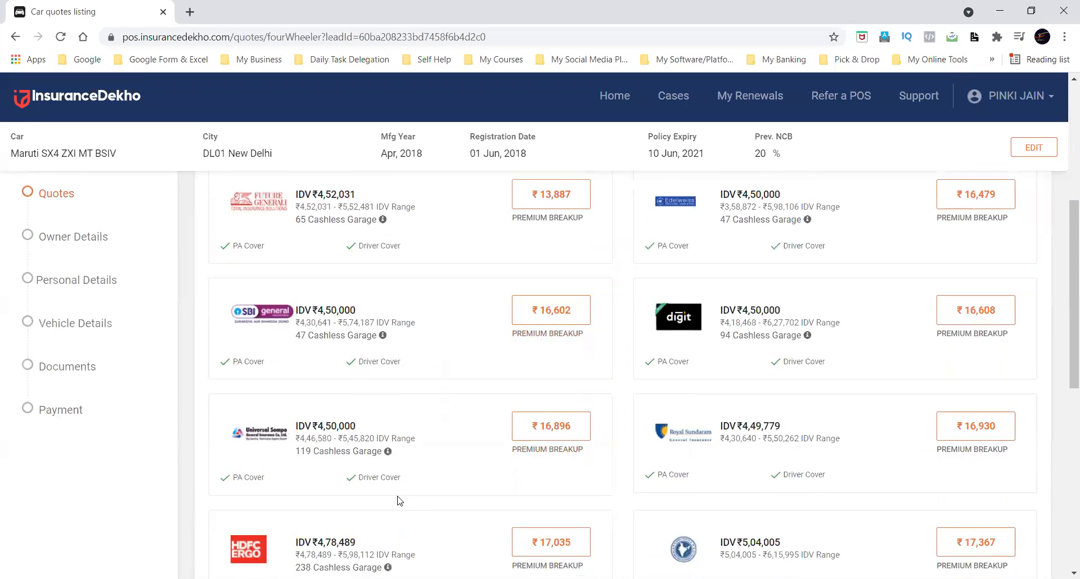
{"action": "scroll", "coordinate": [400, 500], "scroll_direction": "down", "scroll_amount": 3}
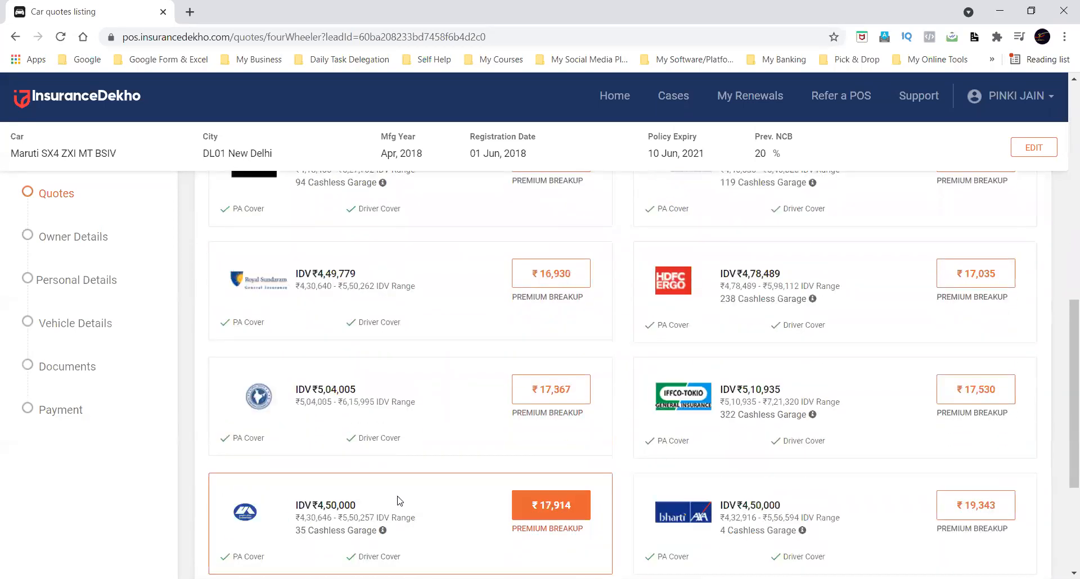
{"action": "scroll", "coordinate": [399, 500], "scroll_direction": "down", "scroll_amount": 4}
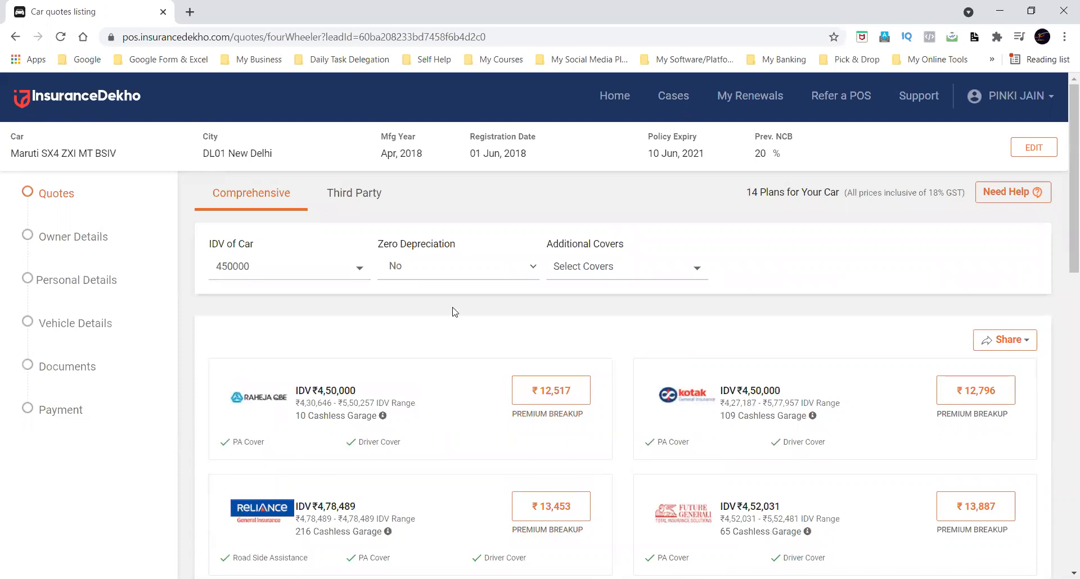
{"action": "left_click", "coordinate": [434, 276]}
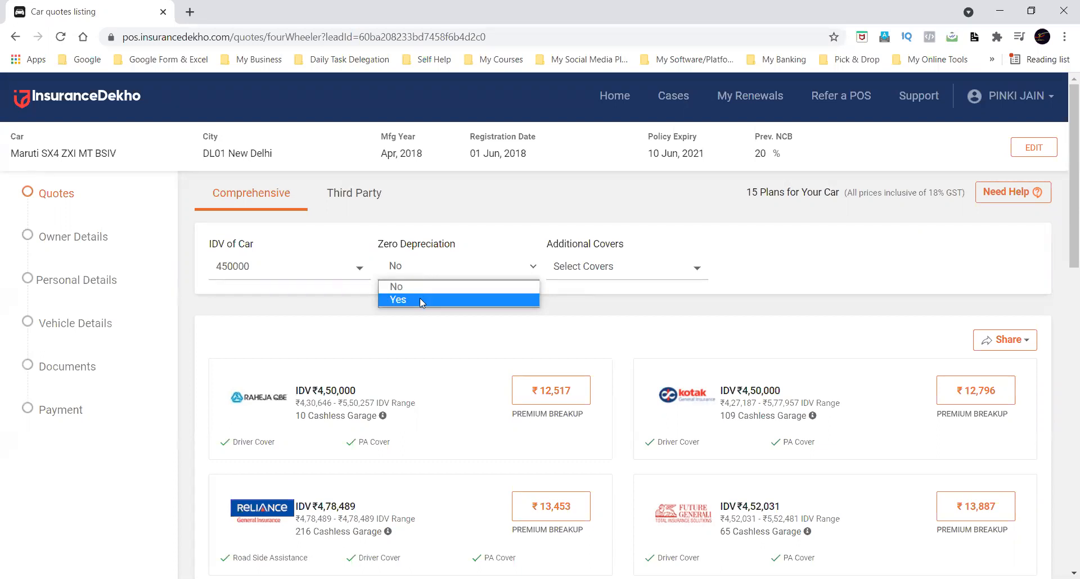
{"action": "left_click", "coordinate": [419, 300]}
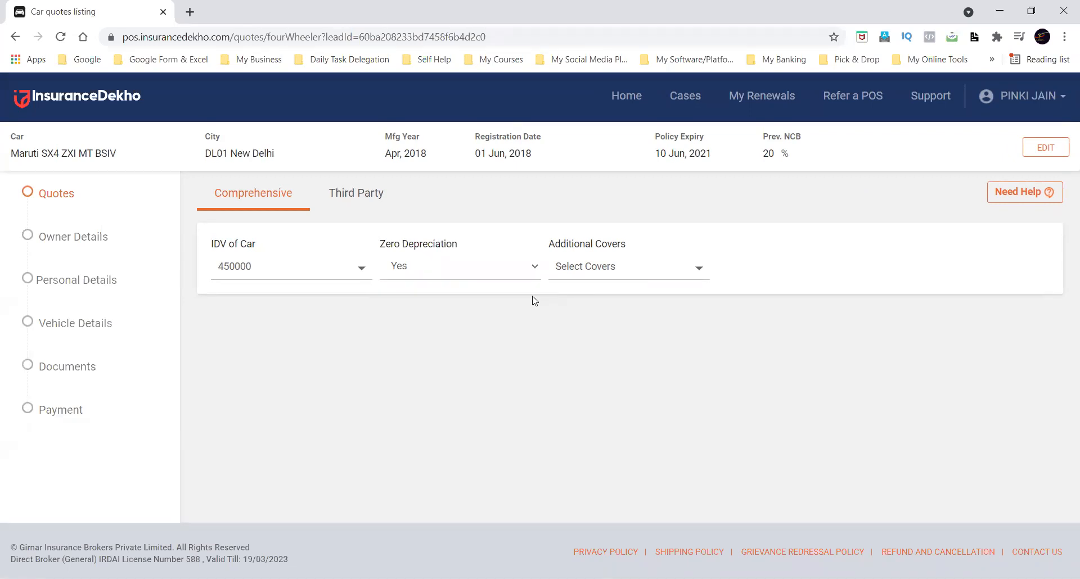
Switch Zero Depreciation to No and back to Yes to compare the quotes.
{"action": "left_click", "coordinate": [495, 271]}
{"action": "left_click", "coordinate": [463, 289]}
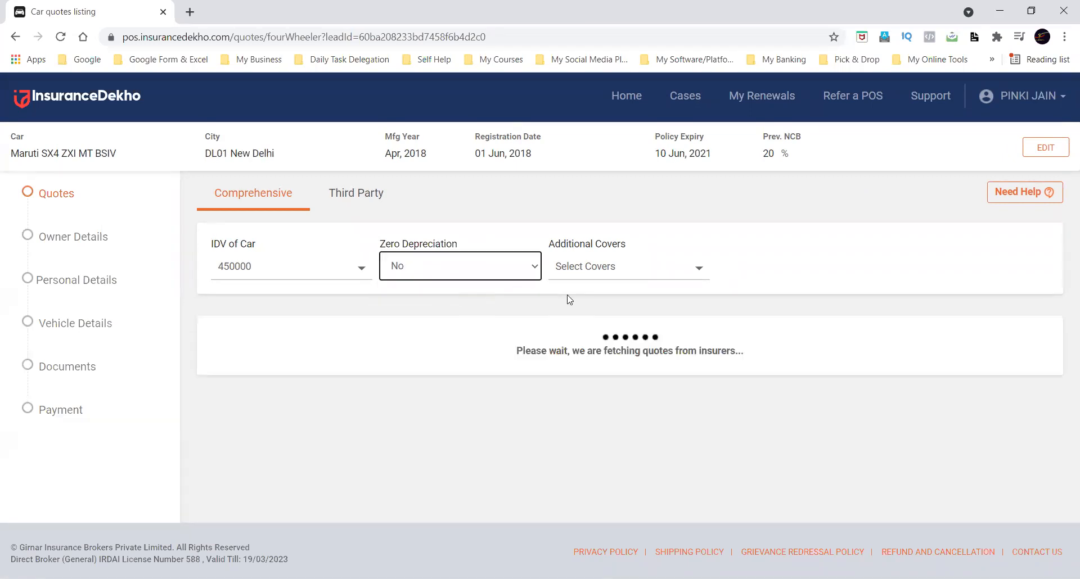
{"action": "left_click", "coordinate": [497, 273]}
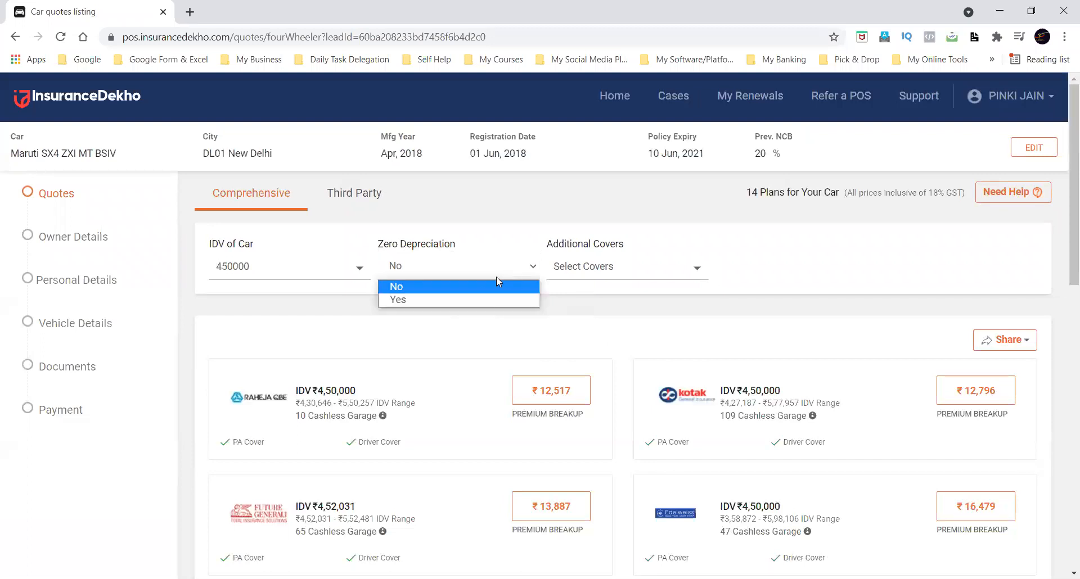
{"action": "left_click", "coordinate": [470, 298]}
{"action": "left_click", "coordinate": [535, 304]}
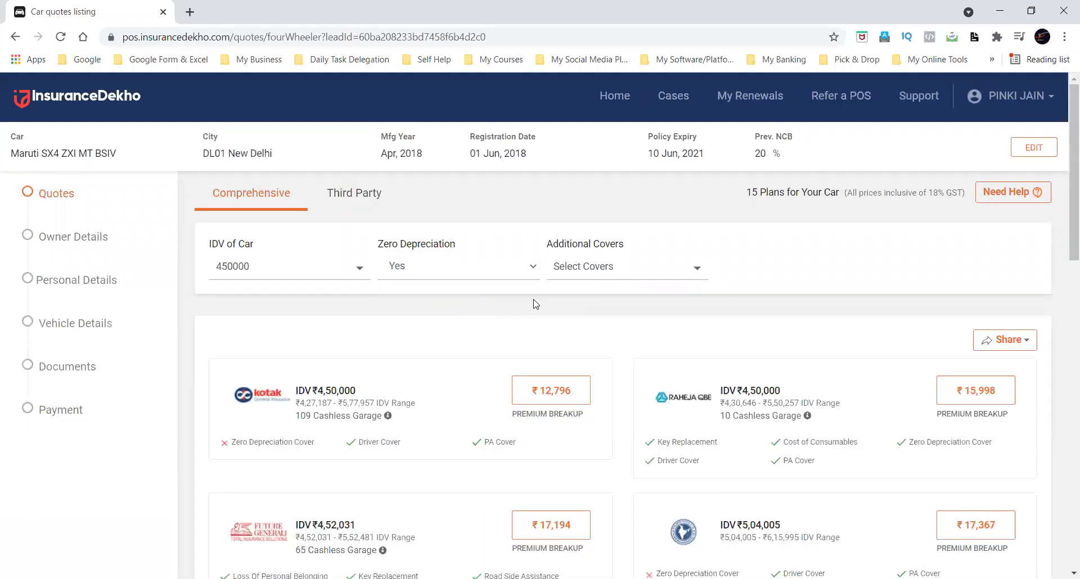
Examine the premiums and included covers in the zero depreciation quotes.
{"action": "scroll", "coordinate": [535, 305], "scroll_direction": "down", "scroll_amount": 2}
{"action": "scroll", "coordinate": [535, 306], "scroll_direction": "up", "scroll_amount": 2}
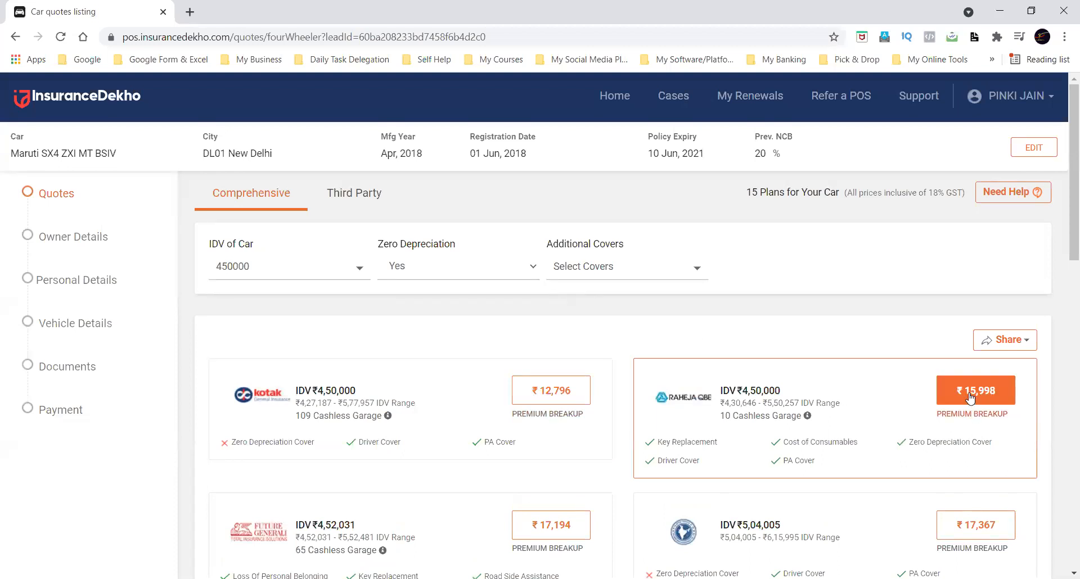
{"action": "scroll", "coordinate": [767, 429], "scroll_direction": "down", "scroll_amount": 1}
{"action": "scroll", "coordinate": [767, 429], "scroll_direction": "up", "scroll_amount": 1}
{"action": "scroll", "coordinate": [765, 429], "scroll_direction": "down", "scroll_amount": 8}
{"action": "scroll", "coordinate": [765, 429], "scroll_direction": "up", "scroll_amount": 8}
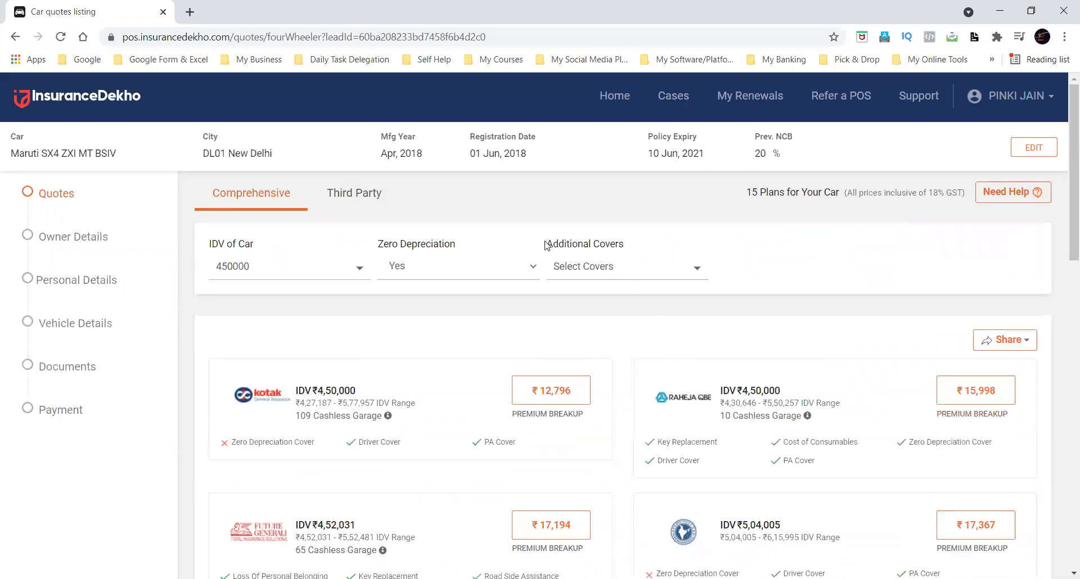
Select Ncb Protection Cover among the additional covers, clear it again, and close the cover list.
{"action": "left_click", "coordinate": [640, 268]}
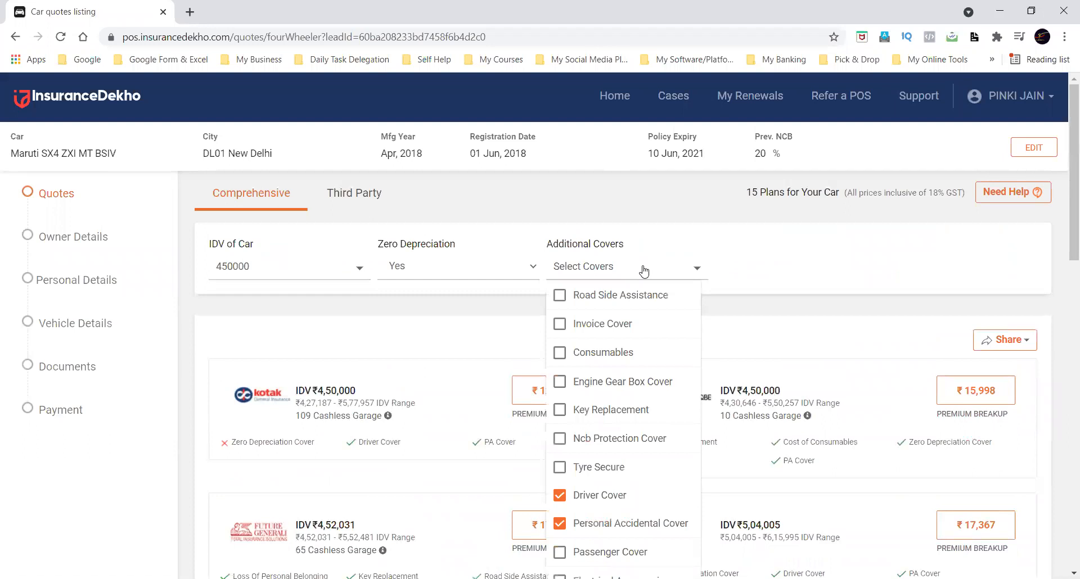
{"action": "scroll", "coordinate": [638, 301], "scroll_direction": "down", "scroll_amount": 1}
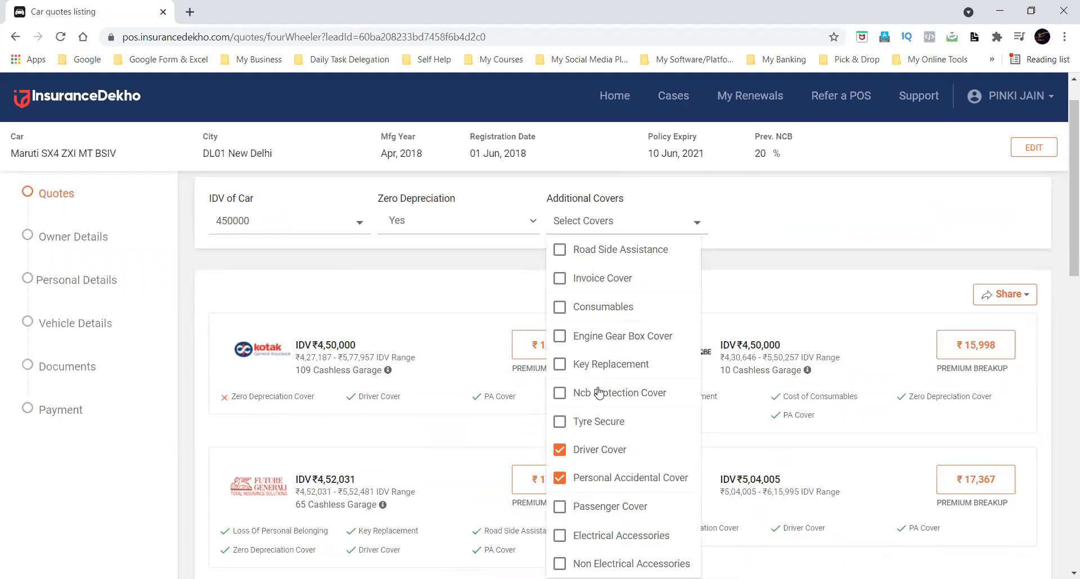
{"action": "left_click", "coordinate": [560, 393]}
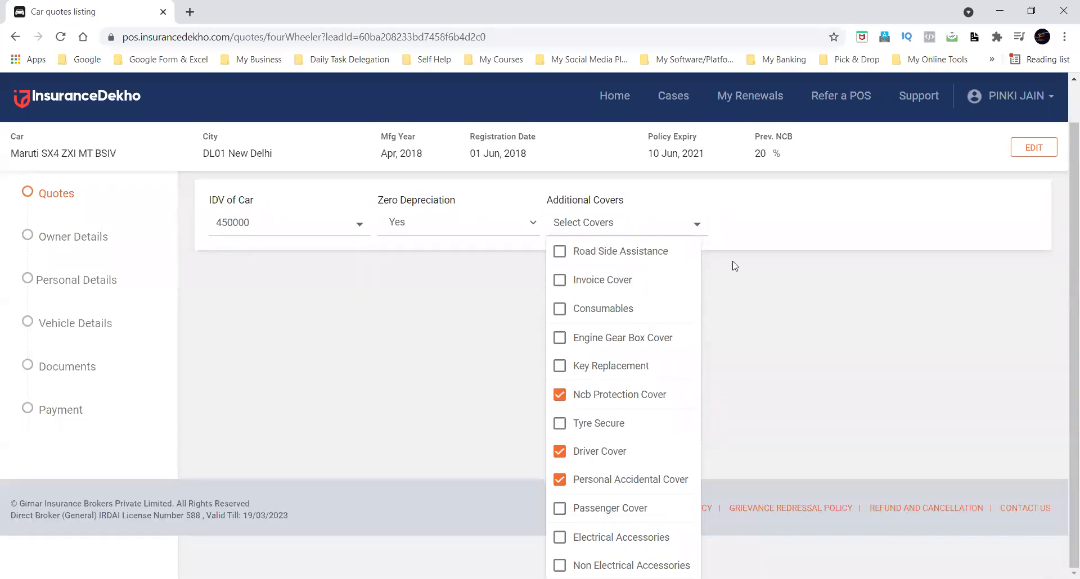
{"action": "left_click", "coordinate": [560, 396]}
{"action": "left_click", "coordinate": [754, 285]}
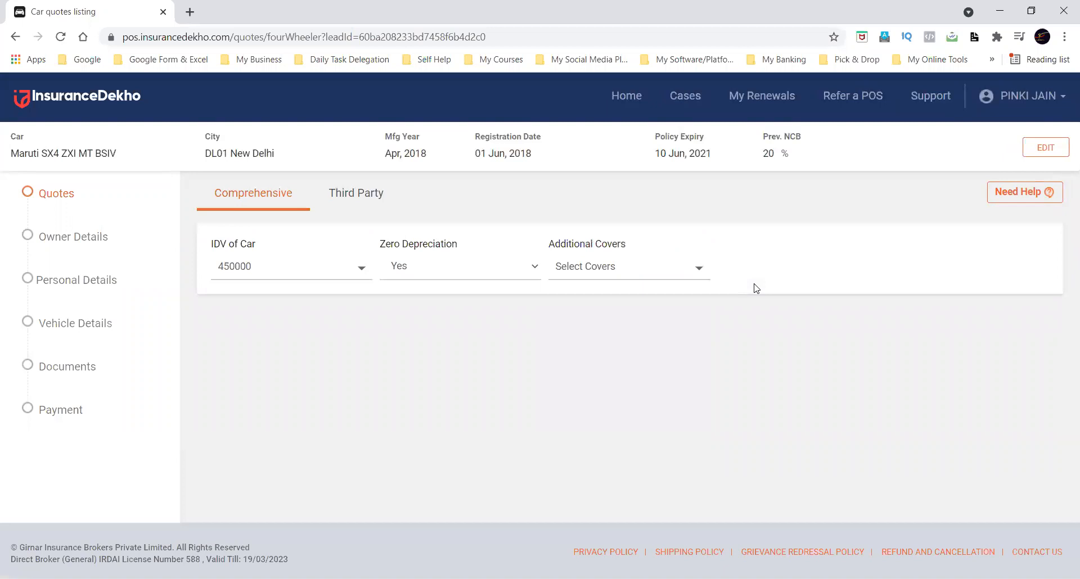
Select Ncb Protection Cover among the additional covers and look through the refreshed quotes.
{"action": "left_click", "coordinate": [623, 270]}
{"action": "left_click", "coordinate": [560, 439]}
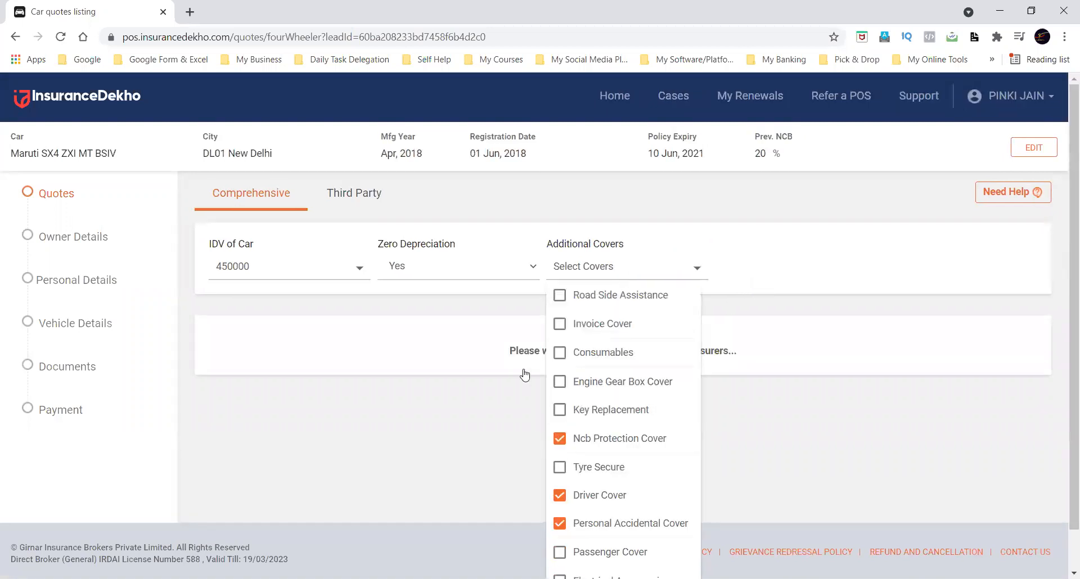
{"action": "left_click", "coordinate": [515, 306]}
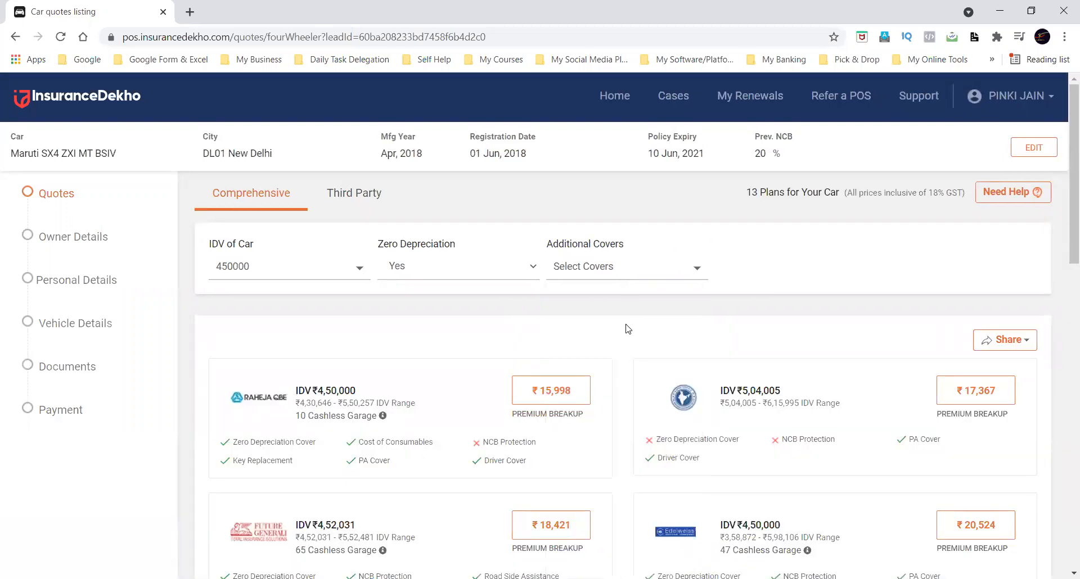
{"action": "scroll", "coordinate": [628, 329], "scroll_direction": "down", "scroll_amount": 3}
{"action": "scroll", "coordinate": [628, 329], "scroll_direction": "down", "scroll_amount": 1}
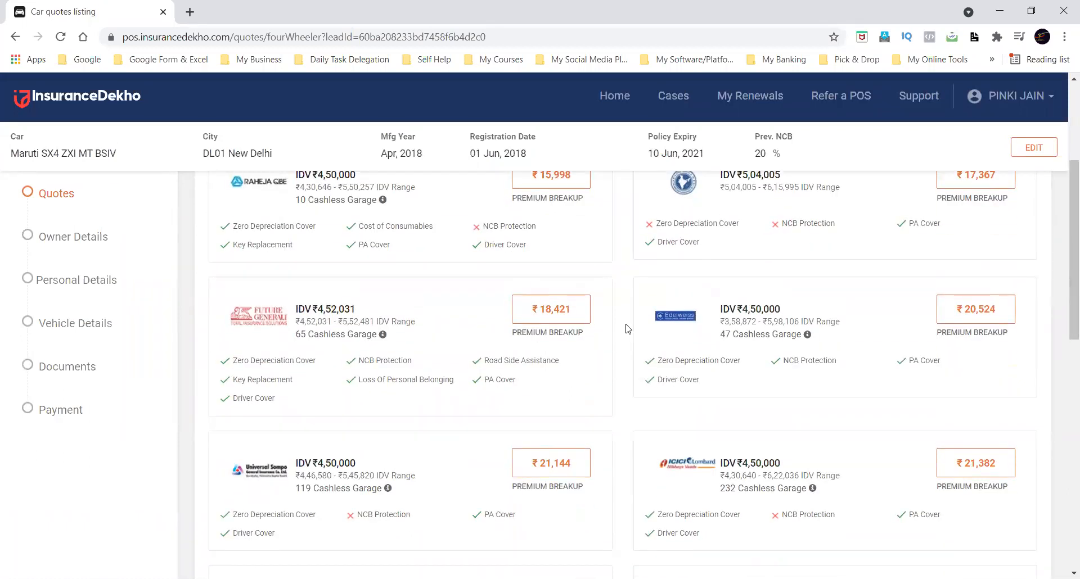
{"action": "scroll", "coordinate": [628, 329], "scroll_direction": "up", "scroll_amount": 4}
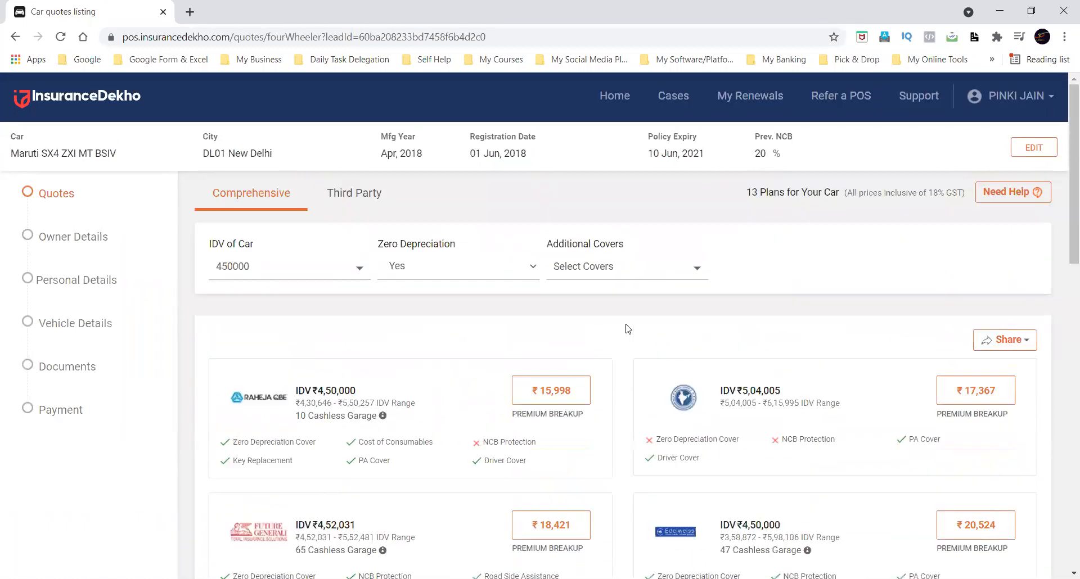
Remove Ncb Protection Cover from the additional covers.
{"action": "left_click", "coordinate": [595, 268]}
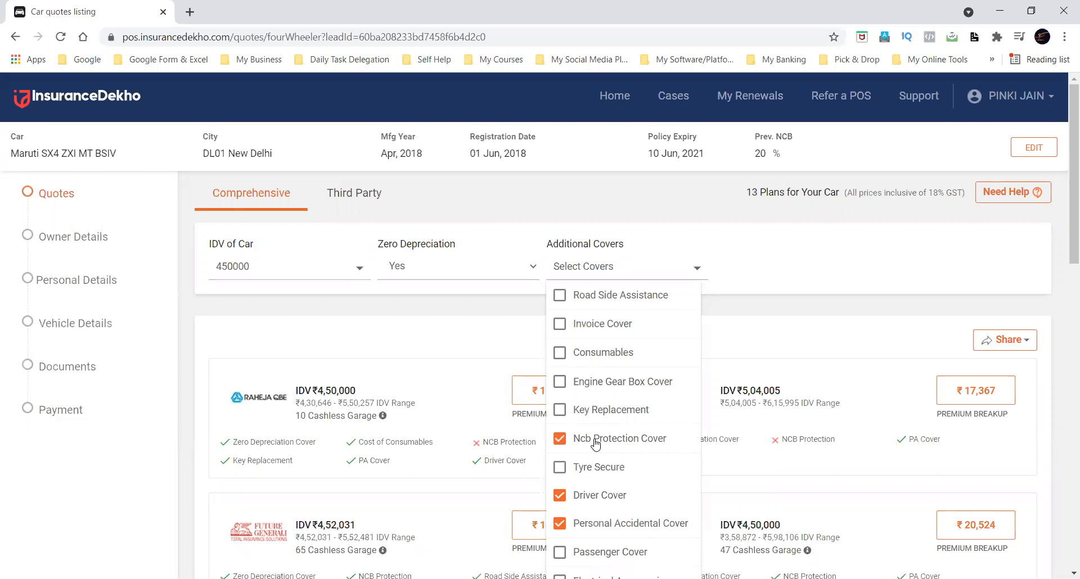
{"action": "scroll", "coordinate": [596, 445], "scroll_direction": "down", "scroll_amount": 2}
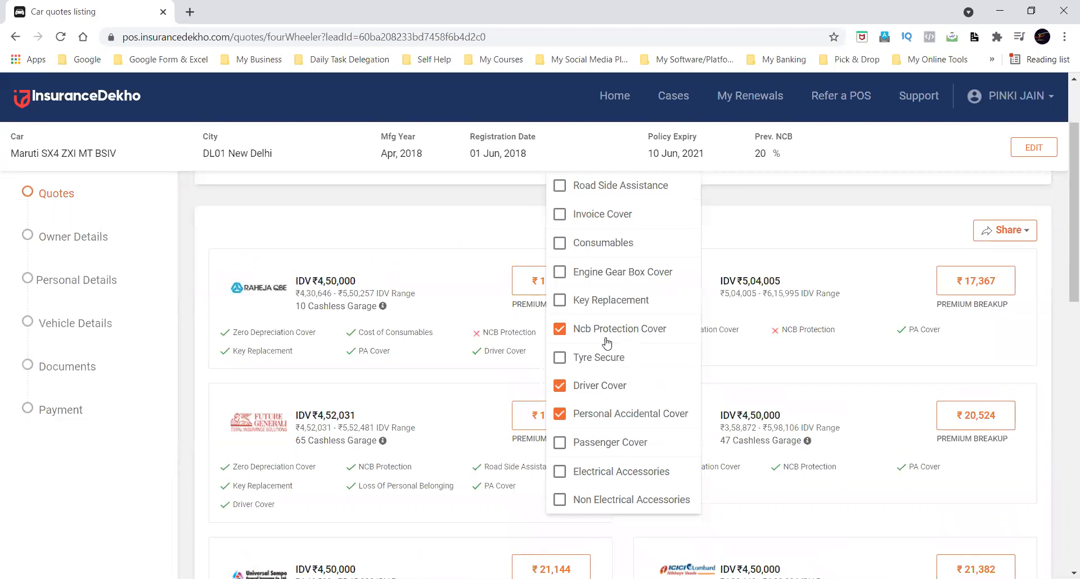
{"action": "left_click", "coordinate": [559, 329]}
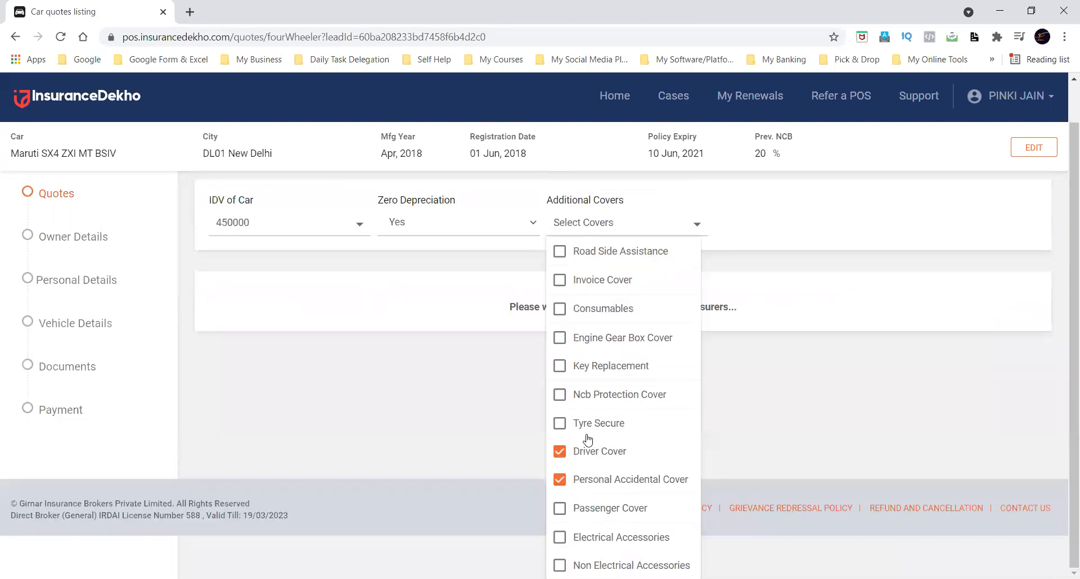
Select Electrical Accessories and Non Electrical Accessories in turn, clearing each again, and close the cover list.
{"action": "scroll", "coordinate": [597, 454], "scroll_direction": "down", "scroll_amount": 2}
{"action": "scroll", "coordinate": [601, 327], "scroll_direction": "up", "scroll_amount": 2}
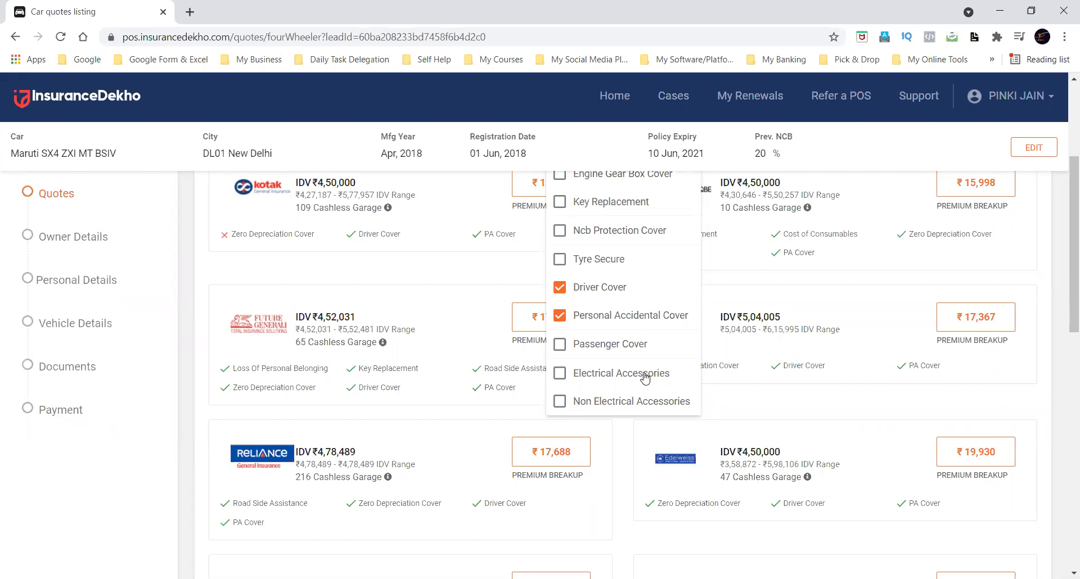
{"action": "left_click", "coordinate": [588, 374]}
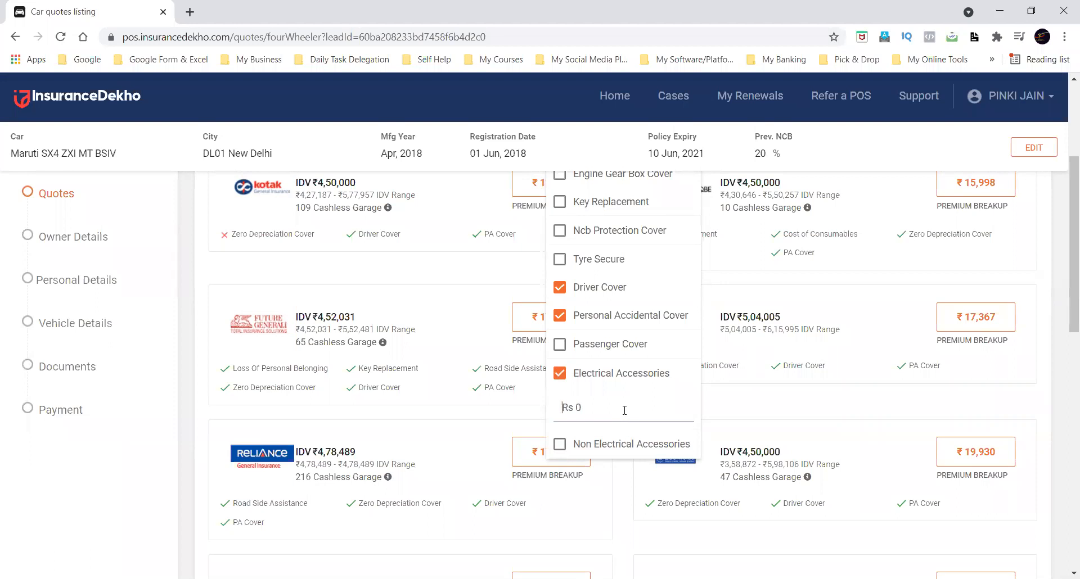
{"action": "left_click", "coordinate": [559, 375]}
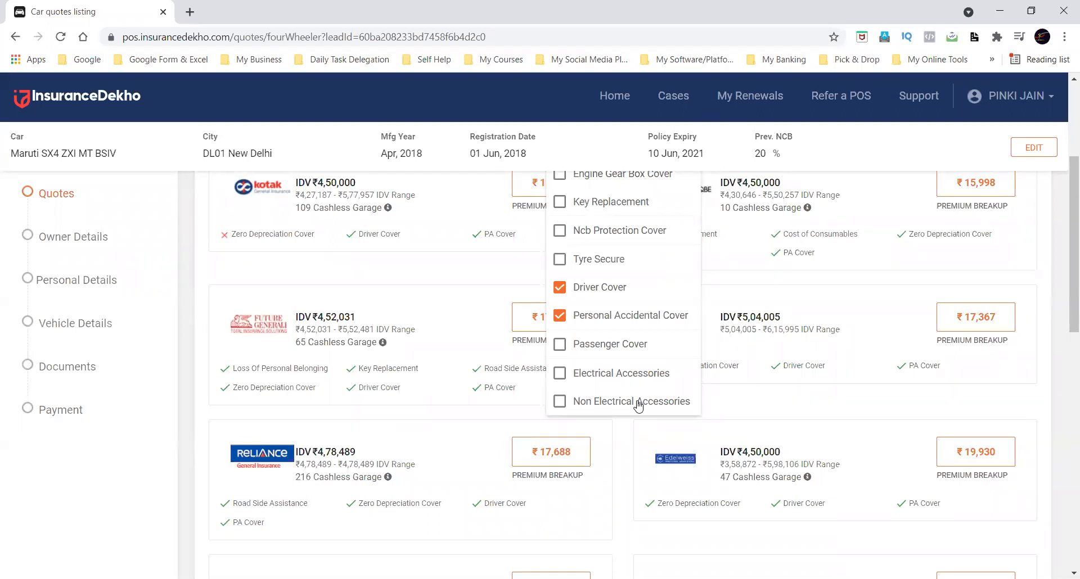
{"action": "left_click", "coordinate": [599, 406]}
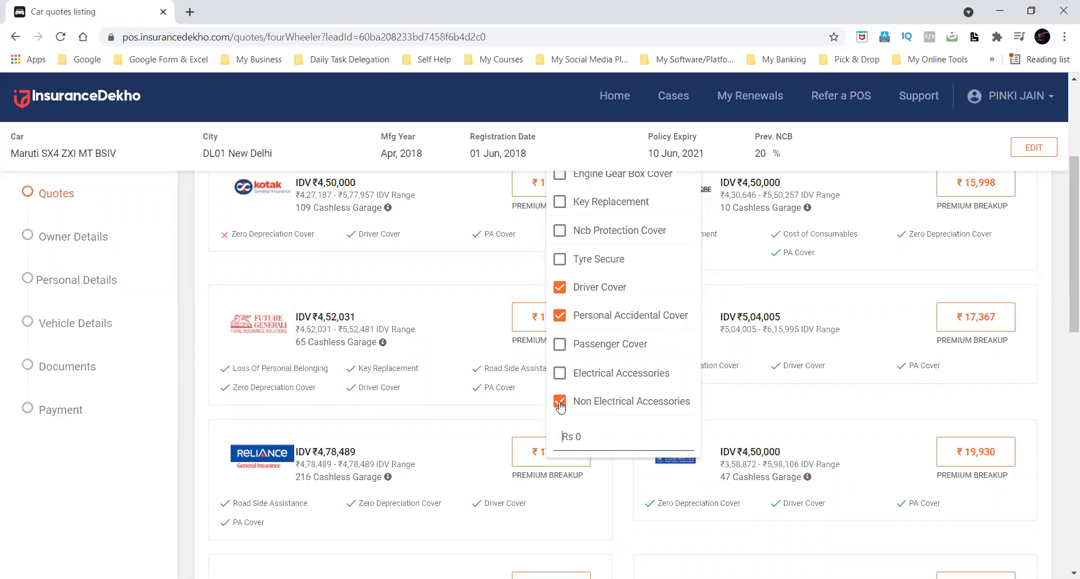
{"action": "left_click", "coordinate": [560, 404]}
{"action": "left_click", "coordinate": [624, 433]}
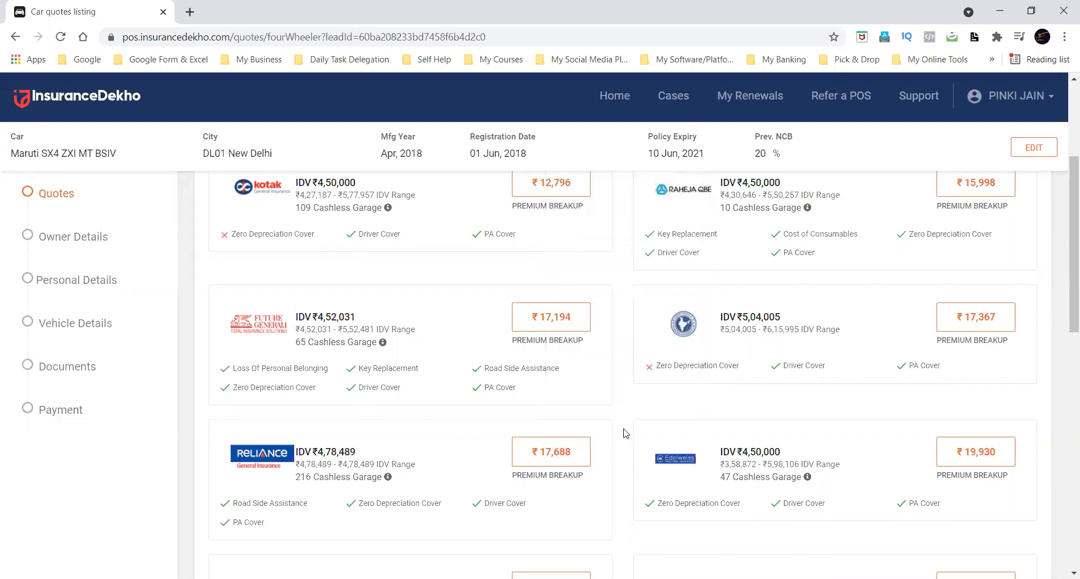
Look over the refreshed comprehensive quotes and check the number of plans offered for the car.
{"action": "scroll", "coordinate": [624, 433], "scroll_direction": "up", "scroll_amount": 4}
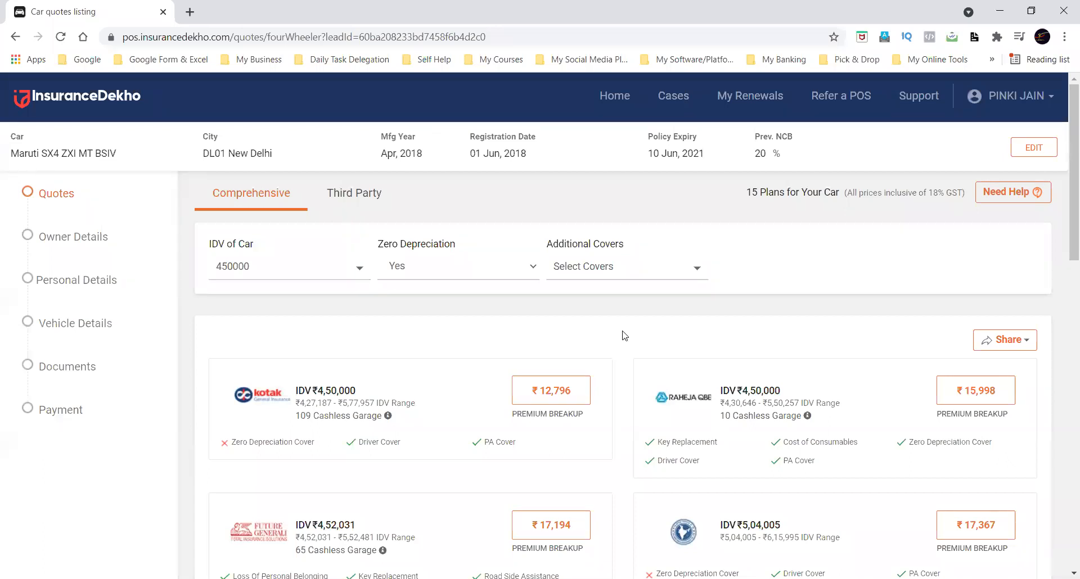
{"action": "scroll", "coordinate": [622, 336], "scroll_direction": "down", "scroll_amount": 3}
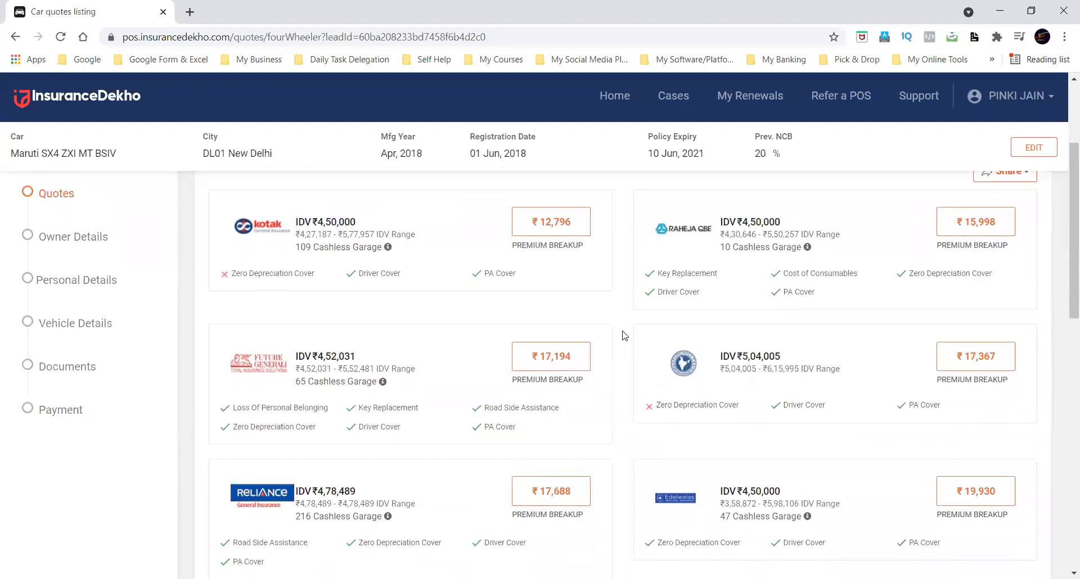
{"action": "scroll", "coordinate": [622, 336], "scroll_direction": "up", "scroll_amount": 2}
{"action": "scroll", "coordinate": [622, 336], "scroll_direction": "up", "scroll_amount": 2}
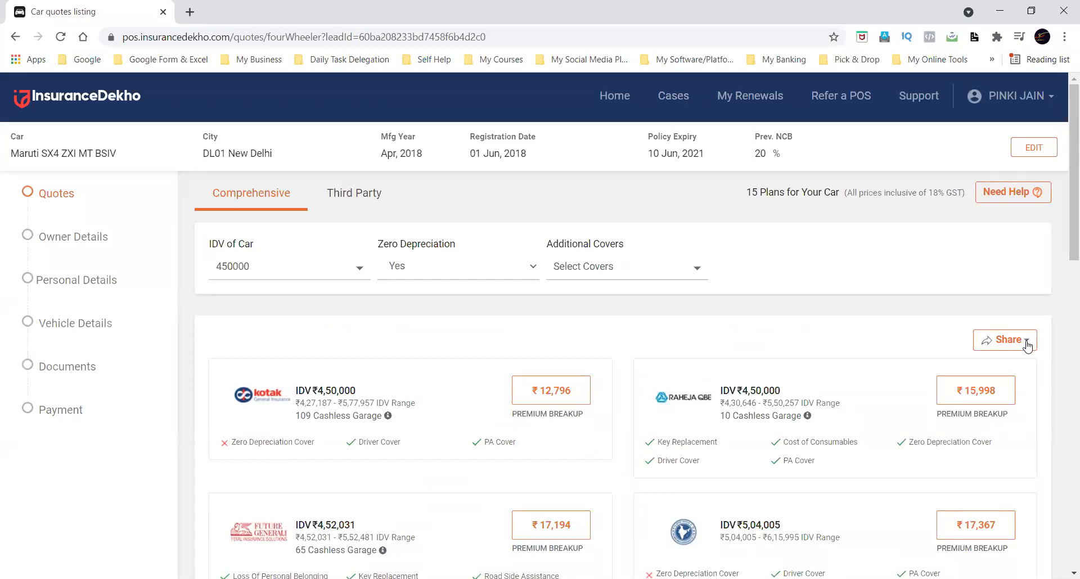
{"action": "left_click_drag", "start_coordinate": [745, 194], "coordinate": [838, 191]}
{"action": "left_click", "coordinate": [777, 188]}
{"action": "left_click_drag", "start_coordinate": [748, 189], "coordinate": [831, 191]}
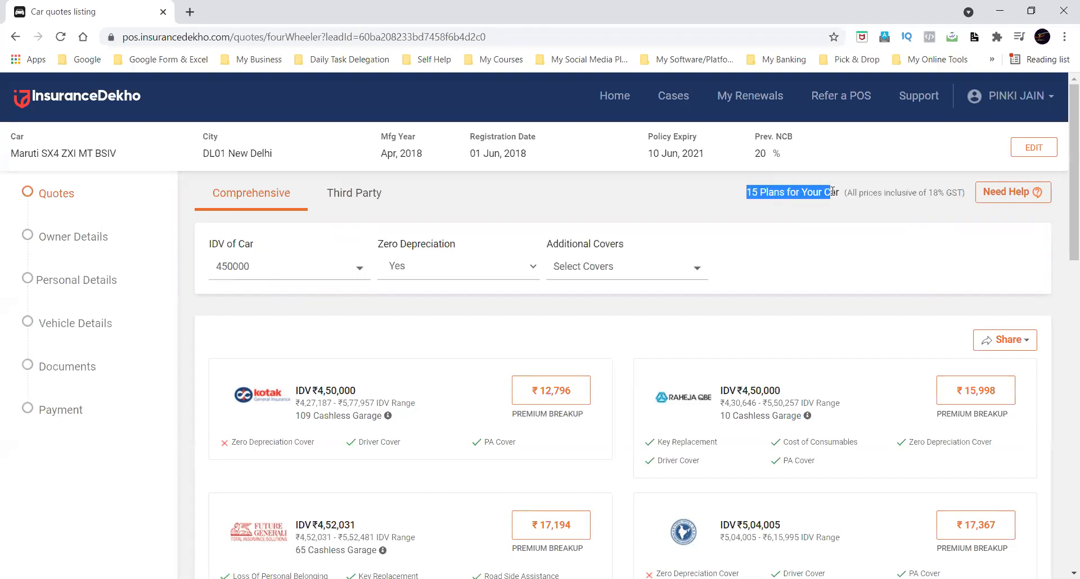
{"action": "left_click", "coordinate": [768, 216]}
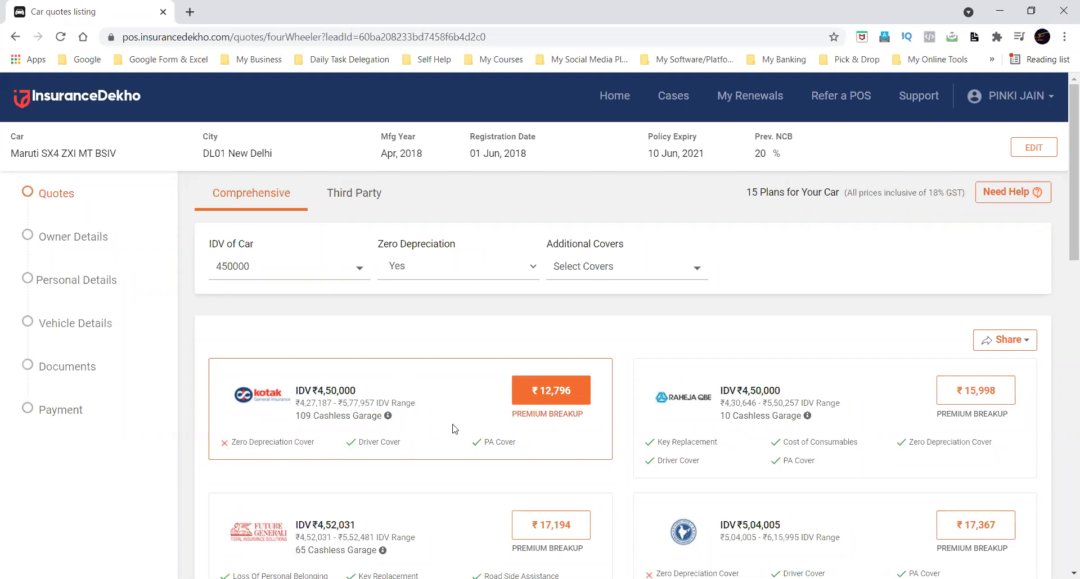
Set quote sharing to Select Quotes so that individual plans can be picked.
{"action": "left_click", "coordinate": [1035, 346]}
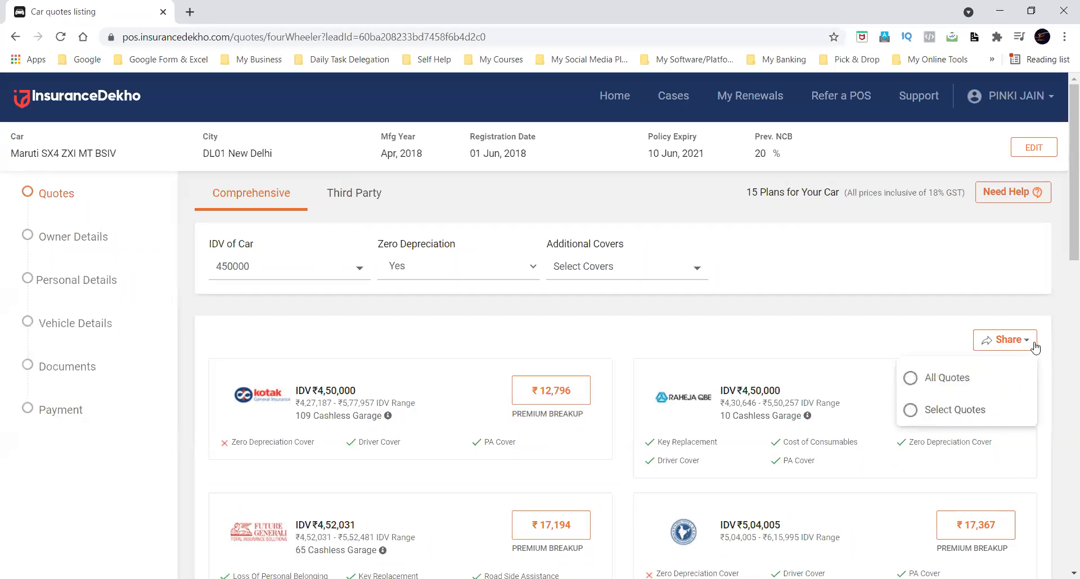
{"action": "left_click", "coordinate": [910, 411]}
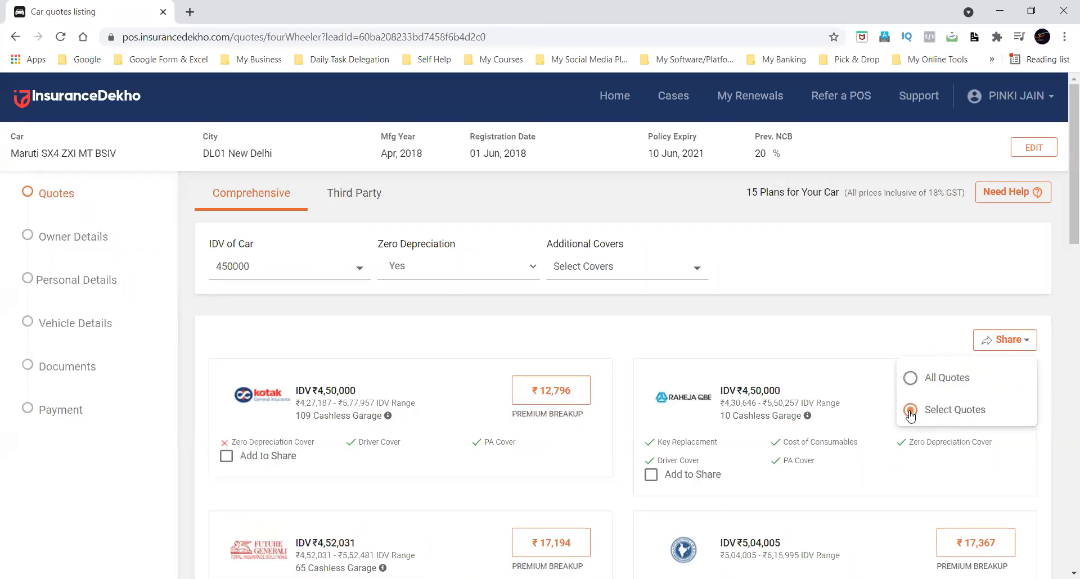
{"action": "left_click", "coordinate": [622, 332]}
Add the Future Generali, Reliance and Edelweiss quotes to the share selection.
{"action": "scroll", "coordinate": [621, 333], "scroll_direction": "down", "scroll_amount": 2}
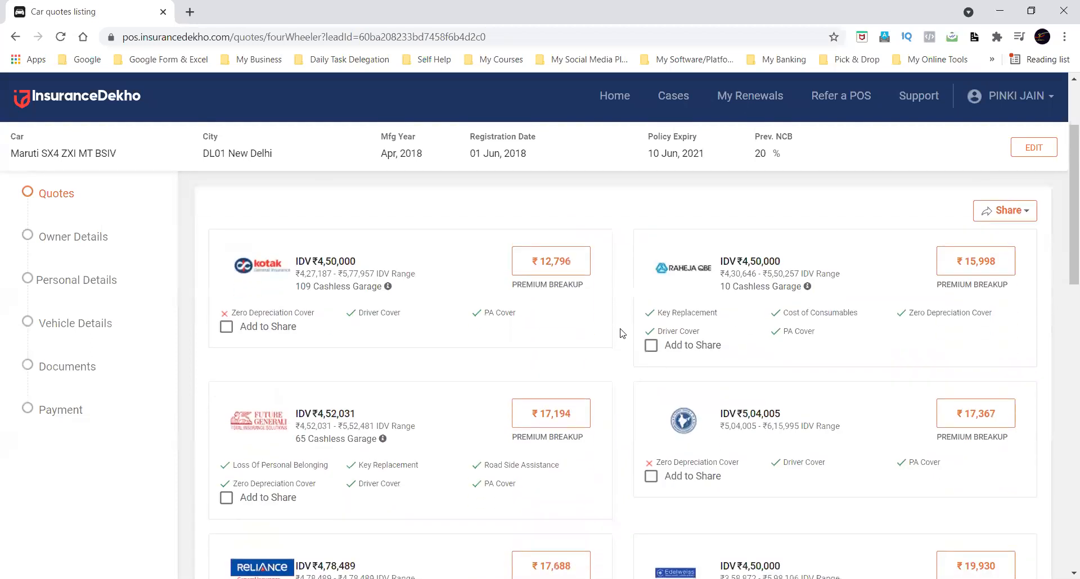
{"action": "scroll", "coordinate": [622, 333], "scroll_direction": "down", "scroll_amount": 2}
{"action": "scroll", "coordinate": [622, 332], "scroll_direction": "up", "scroll_amount": 1}
{"action": "scroll", "coordinate": [622, 333], "scroll_direction": "down", "scroll_amount": 3}
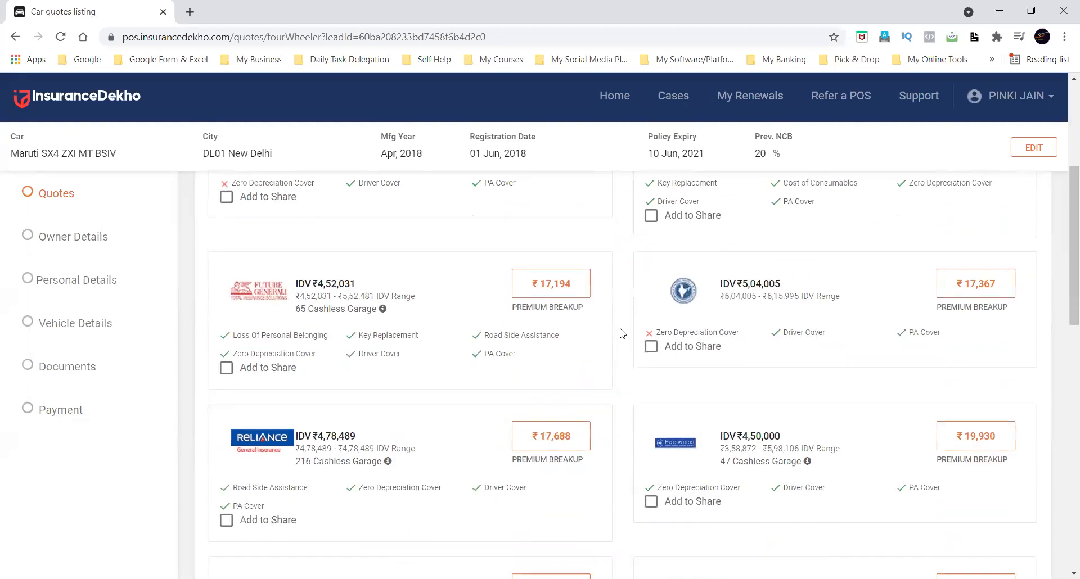
{"action": "left_click", "coordinate": [226, 369]}
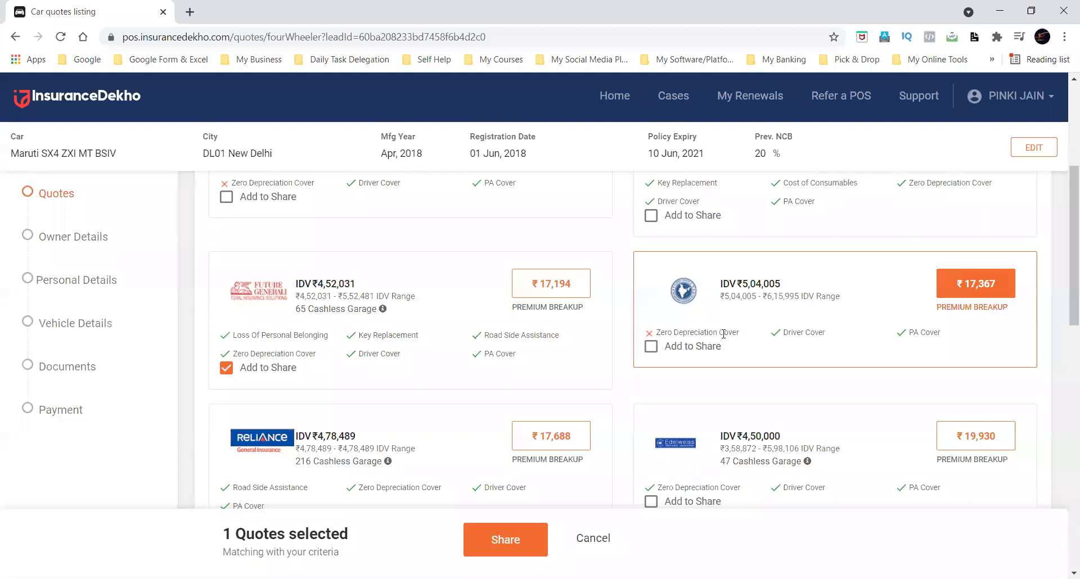
{"action": "scroll", "coordinate": [721, 332], "scroll_direction": "down", "scroll_amount": 1}
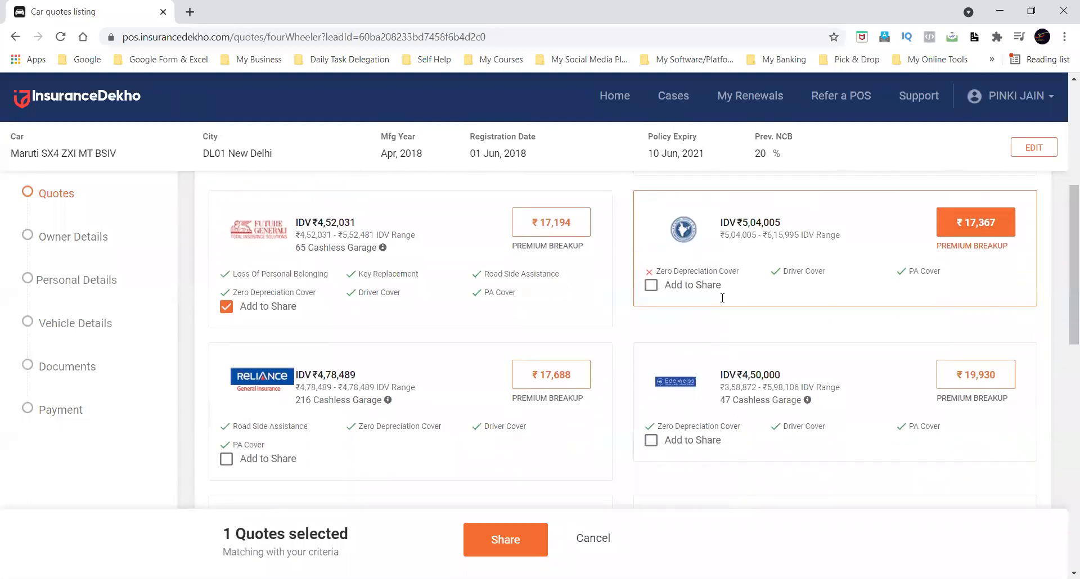
{"action": "scroll", "coordinate": [720, 332], "scroll_direction": "down", "scroll_amount": 2}
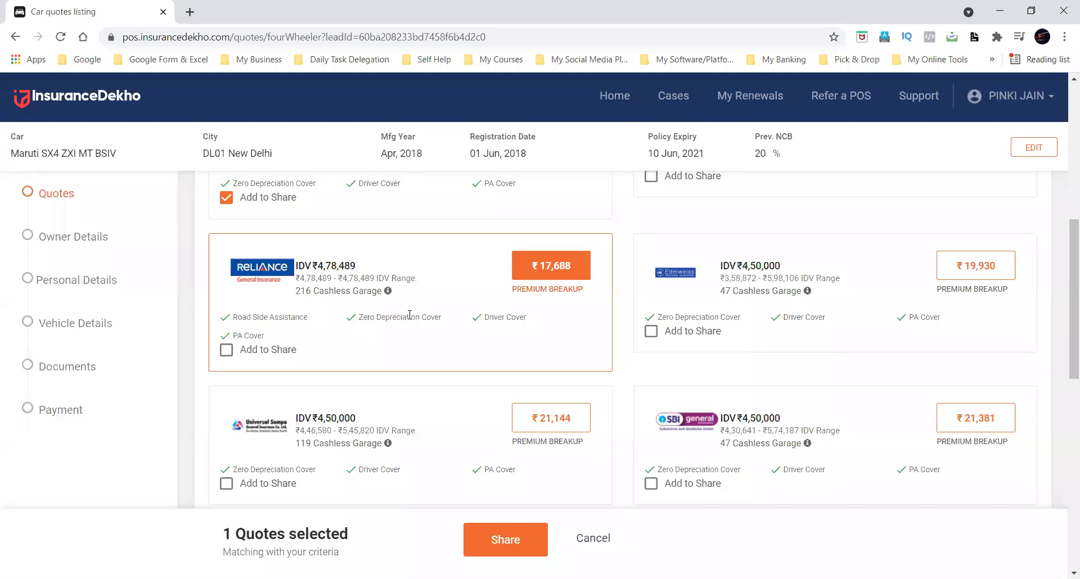
{"action": "left_click", "coordinate": [227, 352]}
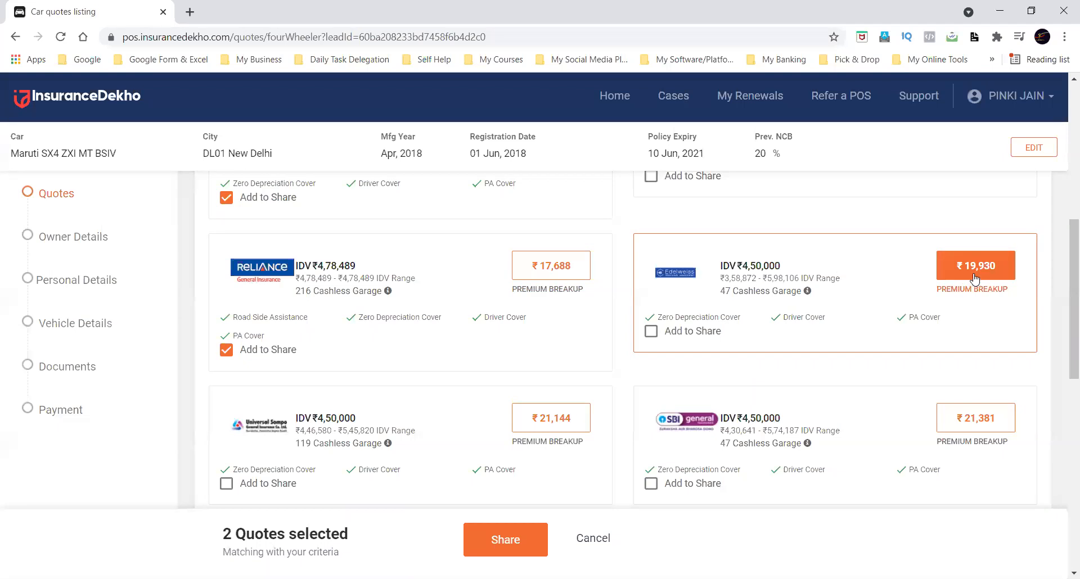
{"action": "left_click", "coordinate": [650, 333]}
Add the Universal Sompo, SBI General and ICICI Lombard quotes to the share selection.
{"action": "scroll", "coordinate": [651, 332], "scroll_direction": "down", "scroll_amount": 3}
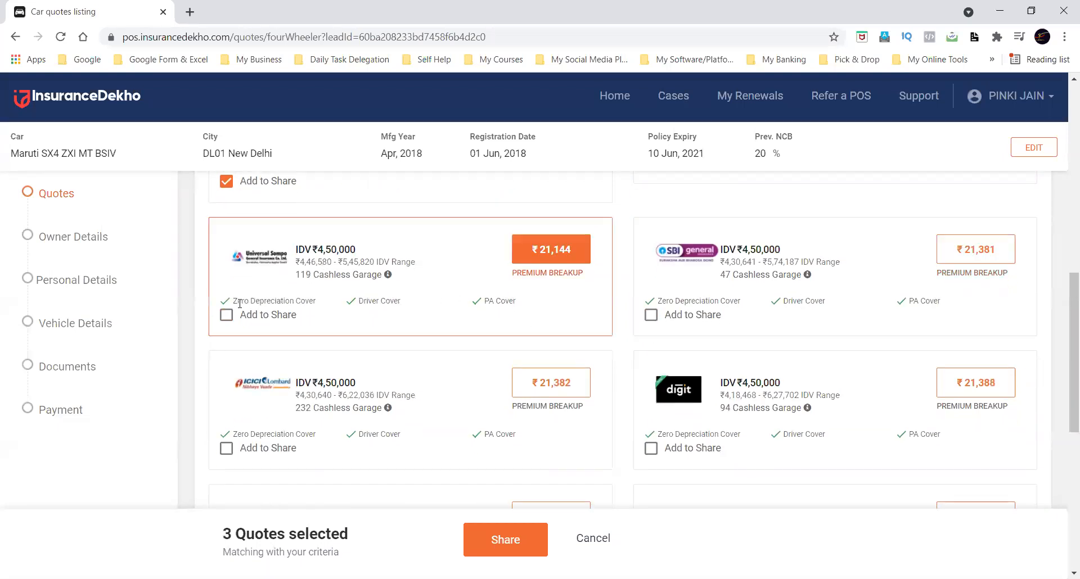
{"action": "left_click", "coordinate": [226, 315]}
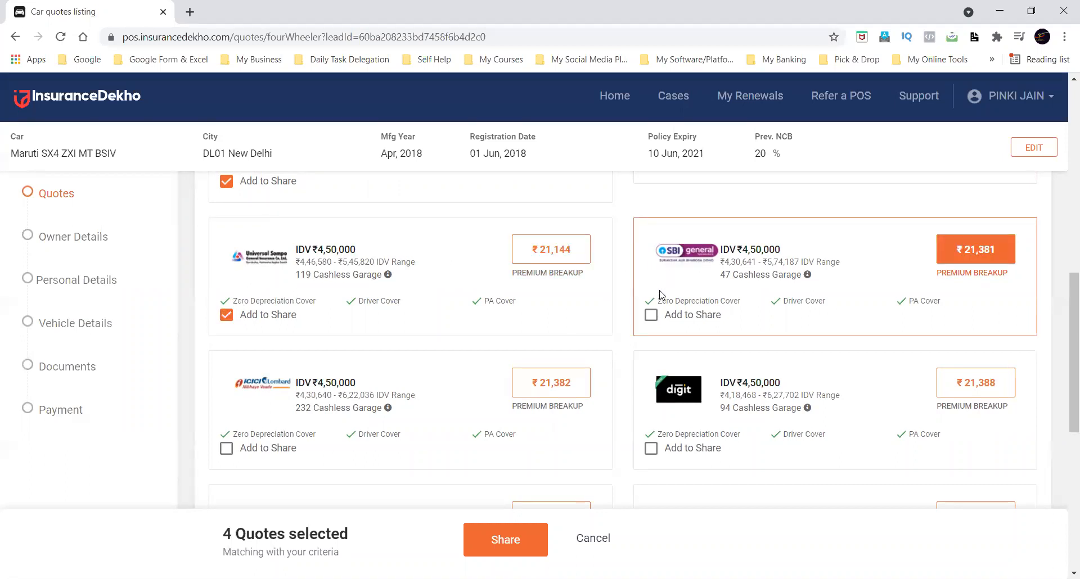
{"action": "left_click", "coordinate": [651, 315]}
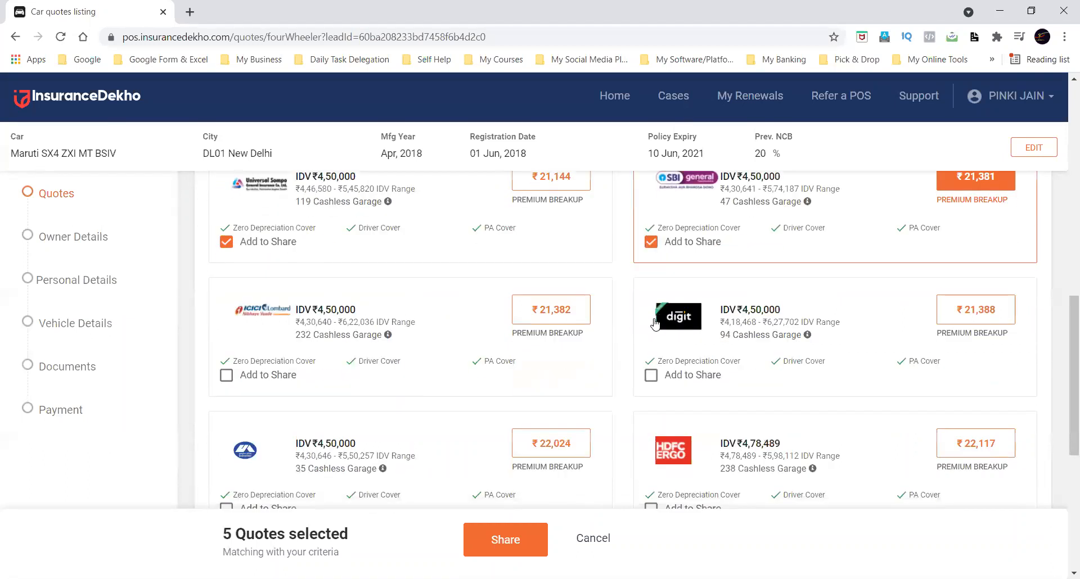
{"action": "scroll", "coordinate": [236, 360], "scroll_direction": "down", "scroll_amount": 1}
{"action": "left_click", "coordinate": [226, 371]}
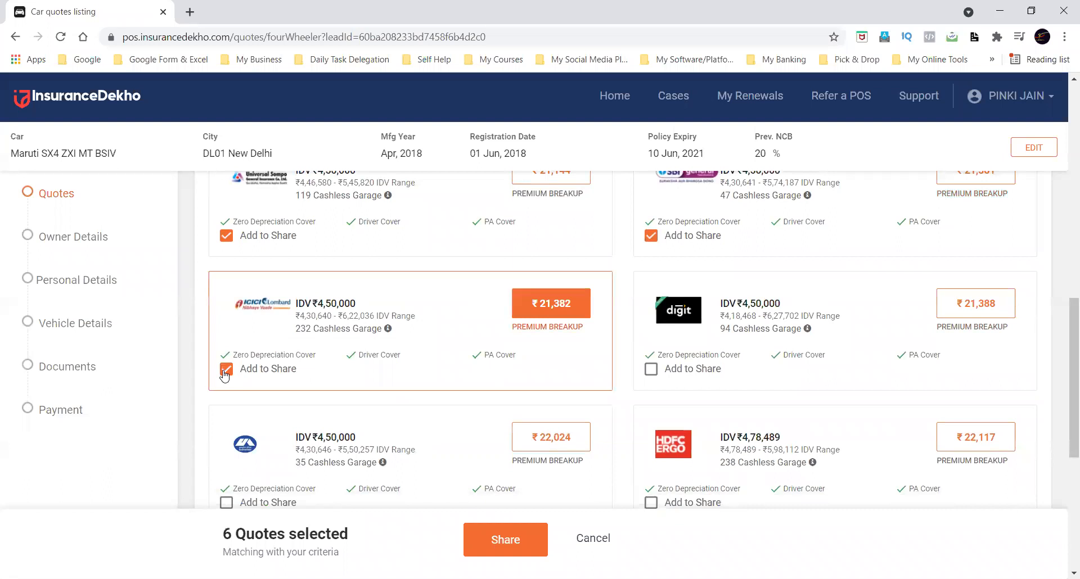
Review the quotes picked for sharing and remove the Universal Sompo quote from the selection.
{"action": "left_click_drag", "start_coordinate": [225, 533], "coordinate": [360, 537]}
{"action": "left_click", "coordinate": [361, 537]}
{"action": "scroll", "coordinate": [361, 537], "scroll_direction": "up", "scroll_amount": 3}
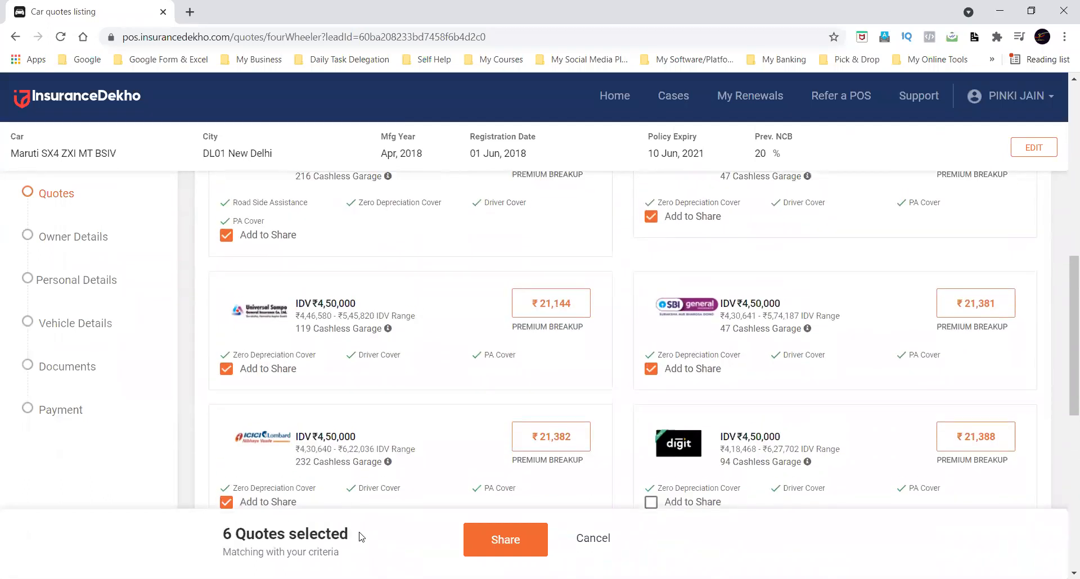
{"action": "scroll", "coordinate": [360, 537], "scroll_direction": "up", "scroll_amount": 2}
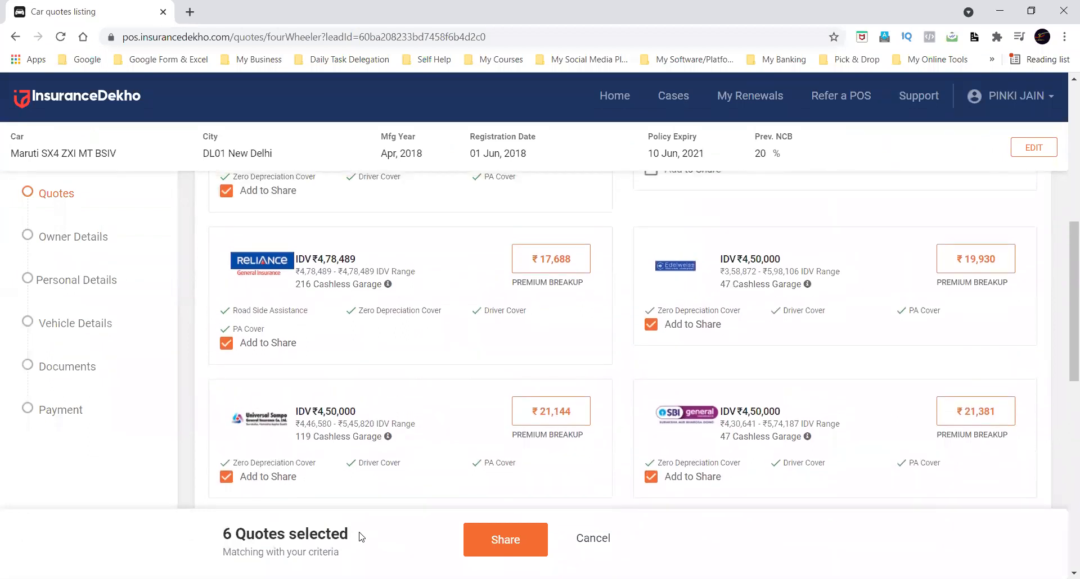
{"action": "scroll", "coordinate": [361, 537], "scroll_direction": "up", "scroll_amount": 2}
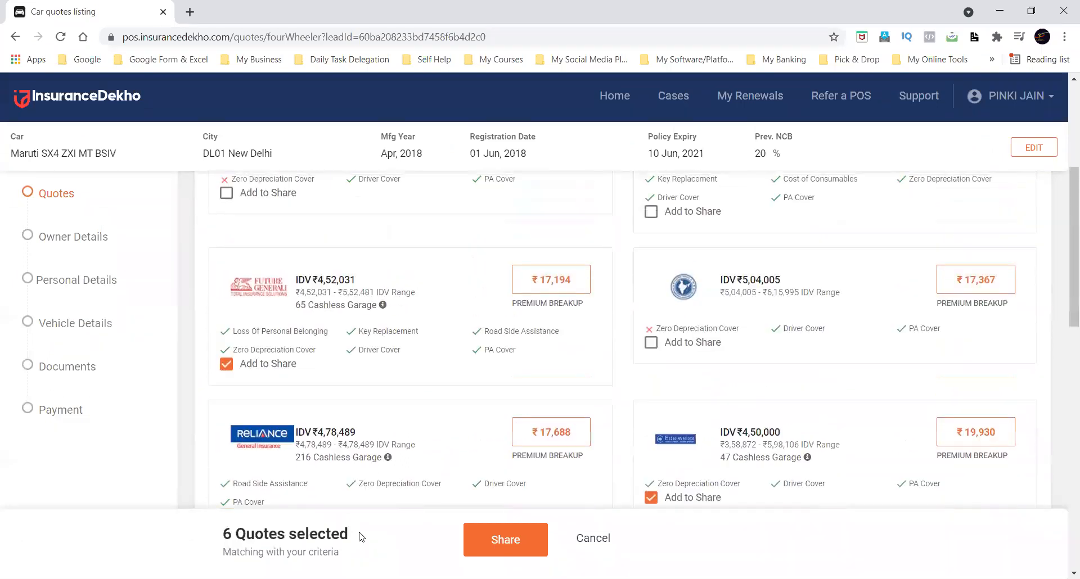
{"action": "scroll", "coordinate": [361, 537], "scroll_direction": "down", "scroll_amount": 3}
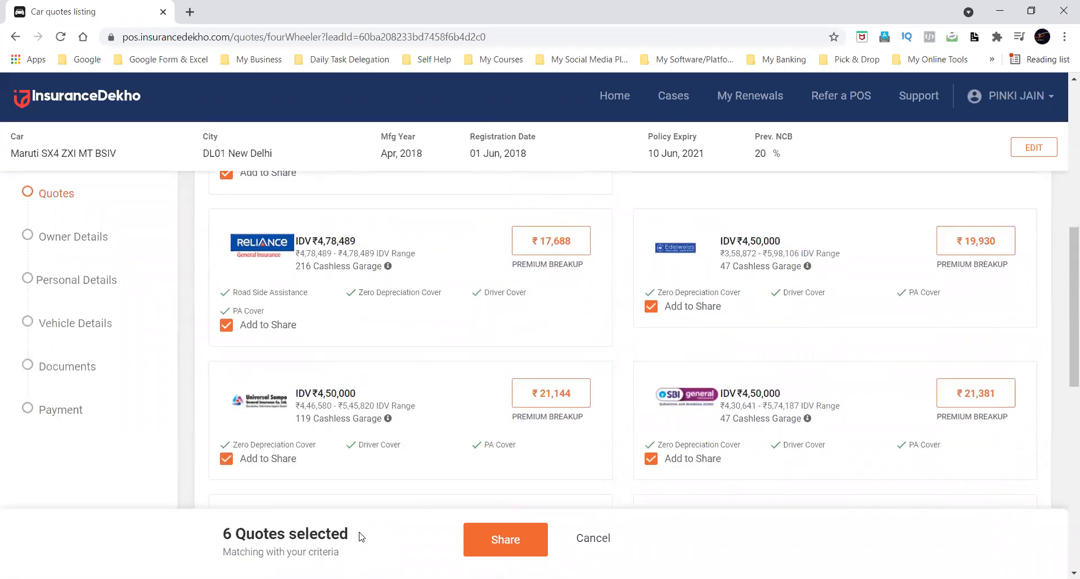
{"action": "scroll", "coordinate": [533, 417], "scroll_direction": "down", "scroll_amount": 1}
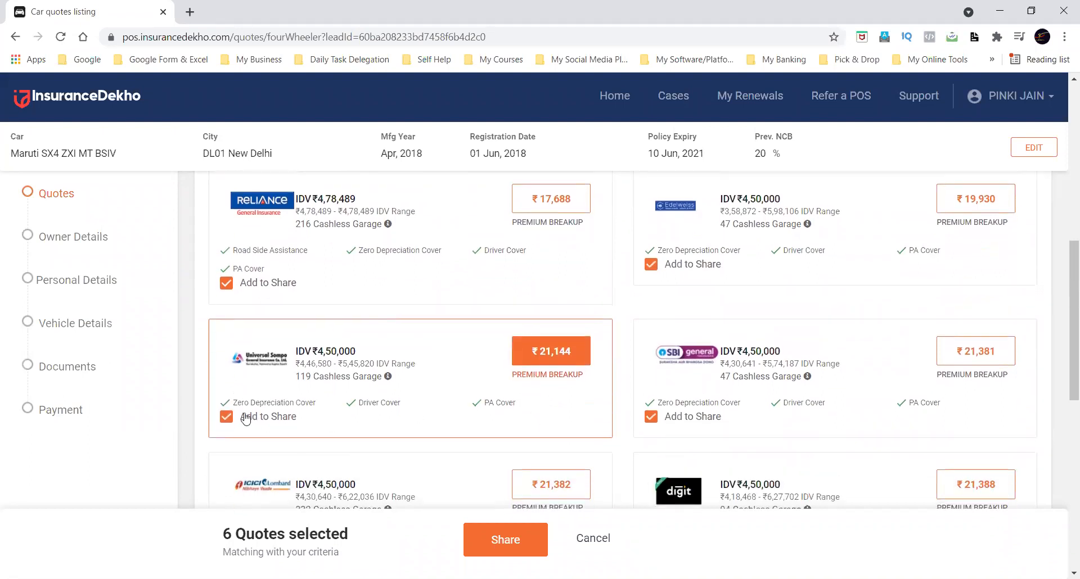
{"action": "left_click", "coordinate": [227, 420]}
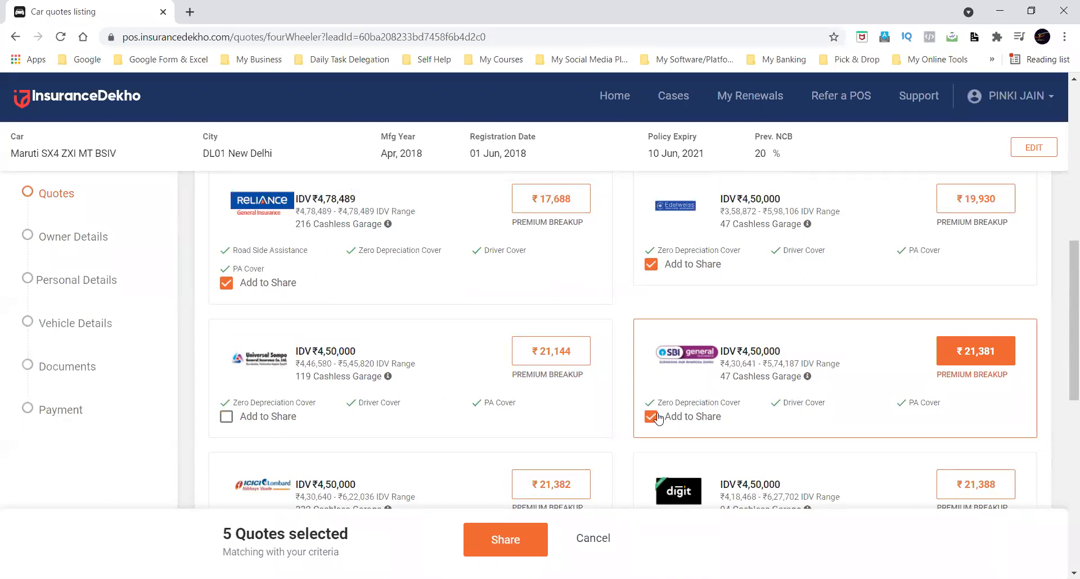
Remove the SBI General quote from the share selection and add the Universal Sompo quote instead.
{"action": "scroll", "coordinate": [658, 419], "scroll_direction": "down", "scroll_amount": 3}
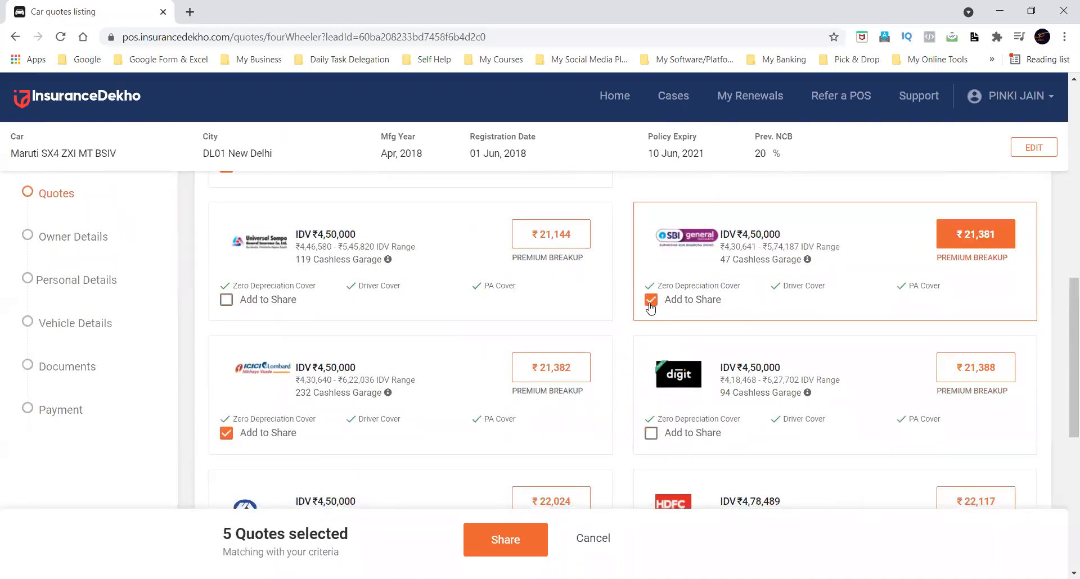
{"action": "scroll", "coordinate": [650, 308], "scroll_direction": "up", "scroll_amount": 3}
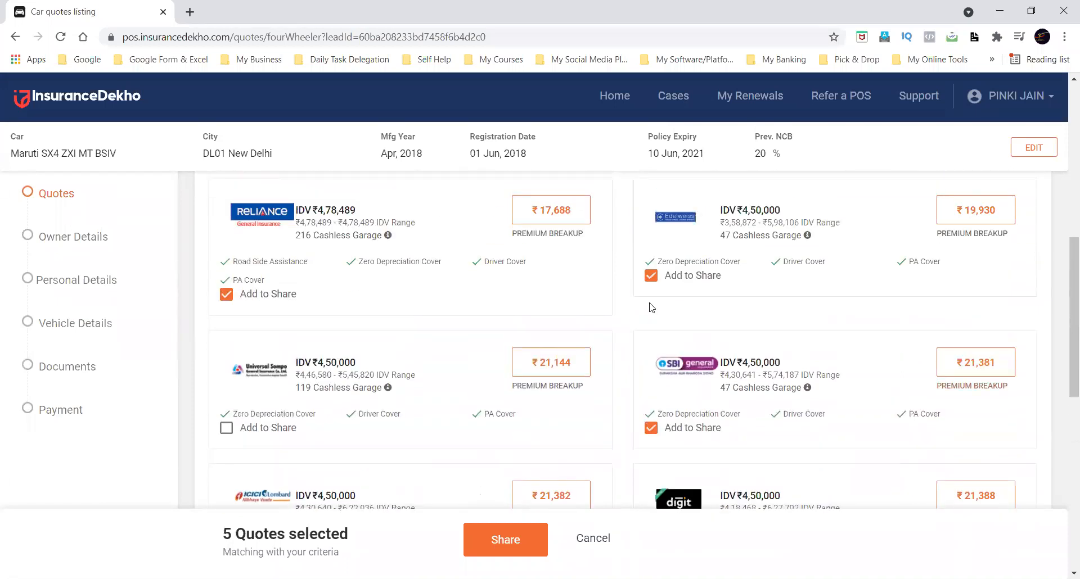
{"action": "left_click", "coordinate": [651, 428]}
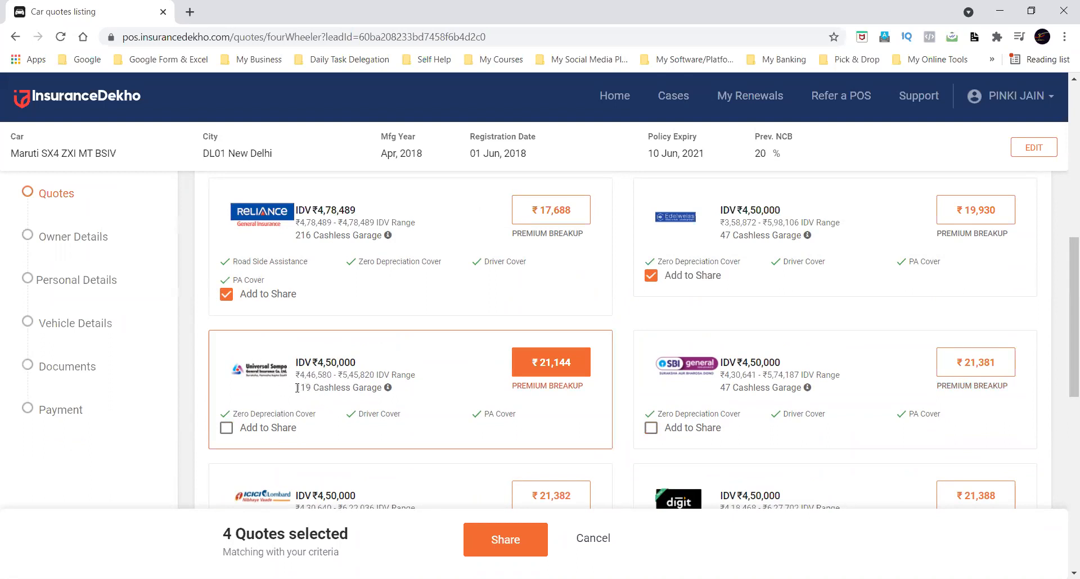
{"action": "left_click_drag", "start_coordinate": [296, 388], "coordinate": [328, 386]}
{"action": "left_click", "coordinate": [226, 427]}
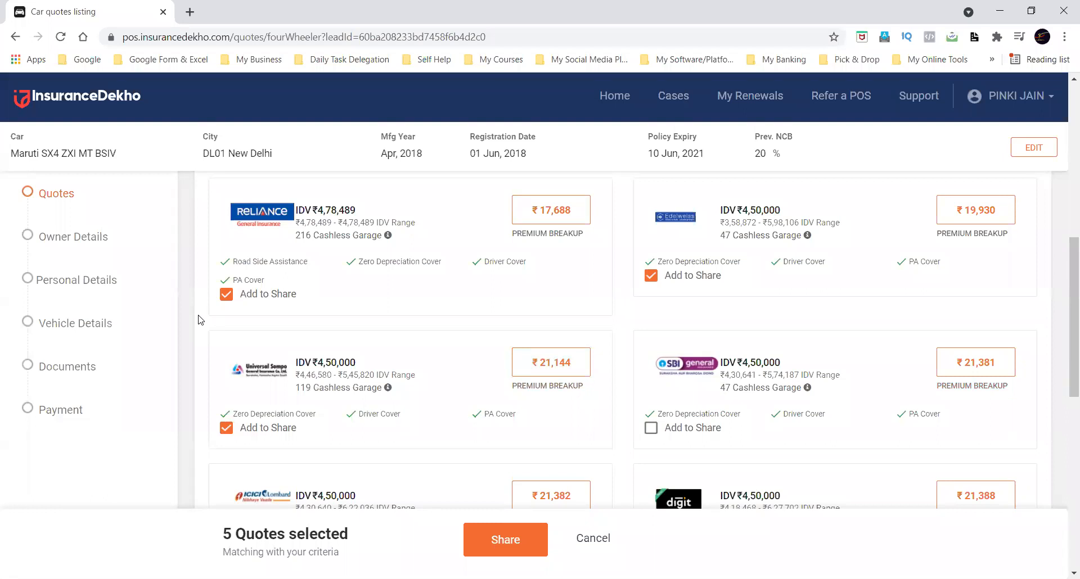
Check the picked quotes, open sharing for them and choose SMS as the sharing method.
{"action": "scroll", "coordinate": [198, 320], "scroll_direction": "up", "scroll_amount": 4}
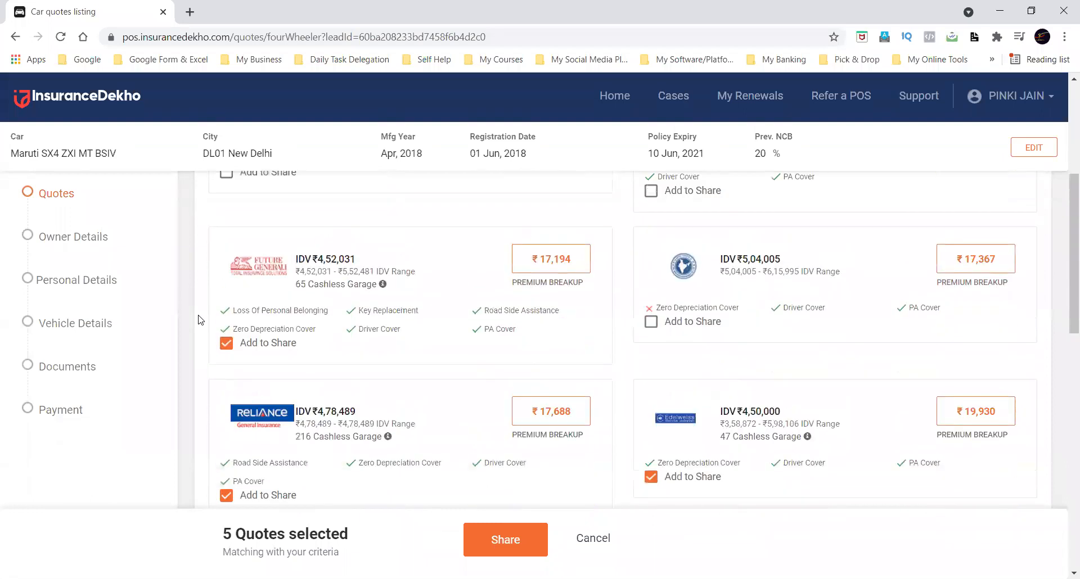
{"action": "scroll", "coordinate": [198, 320], "scroll_direction": "down", "scroll_amount": 2}
{"action": "scroll", "coordinate": [198, 320], "scroll_direction": "down", "scroll_amount": 1}
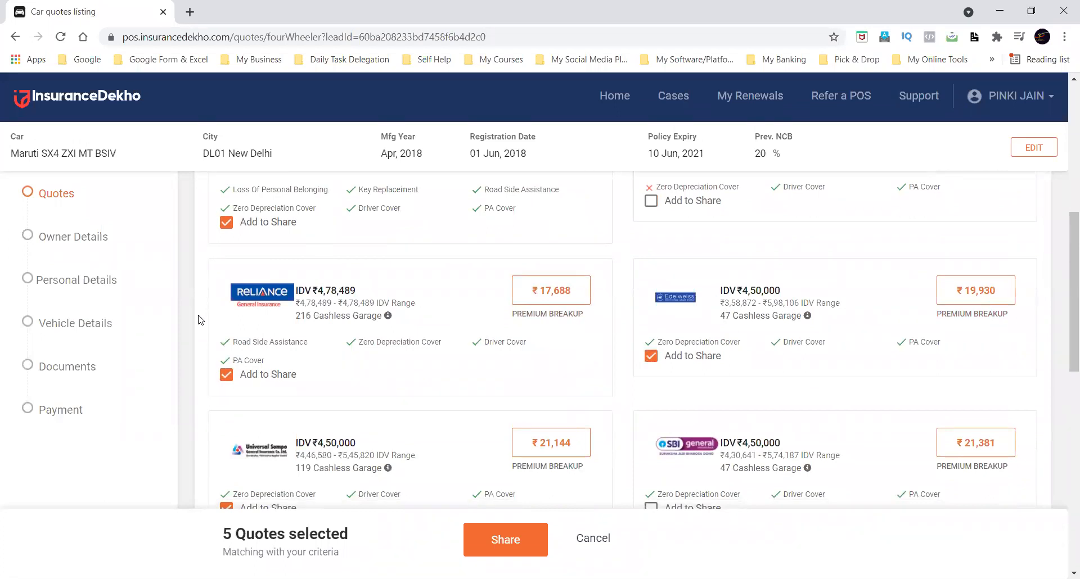
{"action": "scroll", "coordinate": [198, 320], "scroll_direction": "down", "scroll_amount": 3}
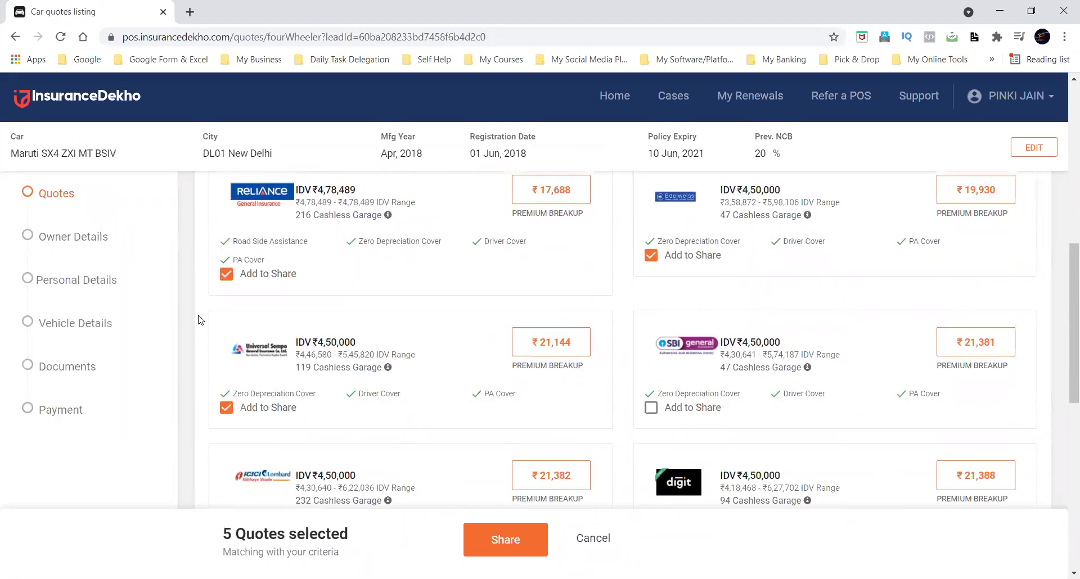
{"action": "left_click_drag", "start_coordinate": [224, 536], "coordinate": [365, 534]}
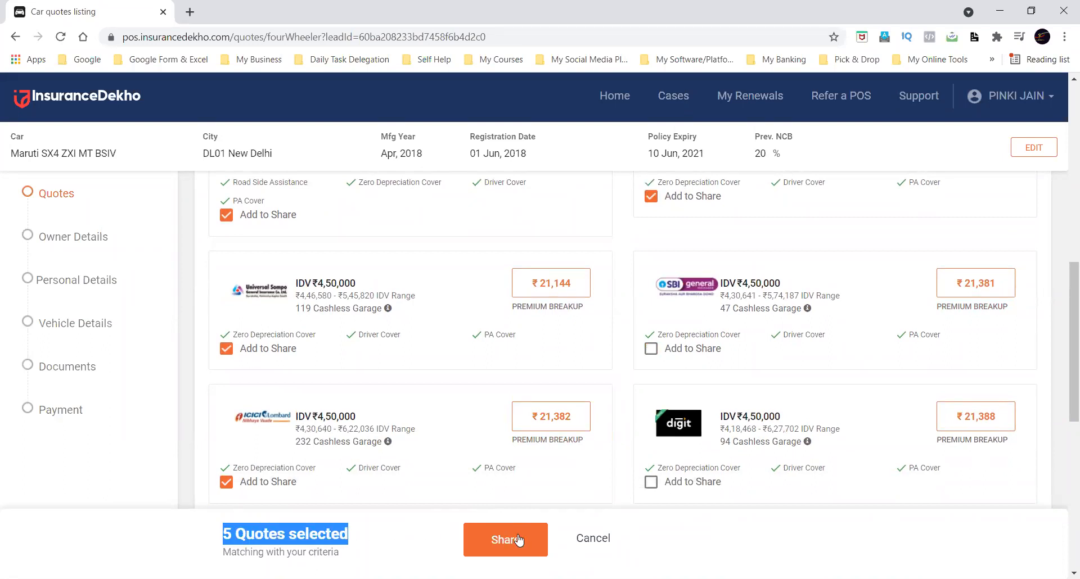
{"action": "left_click", "coordinate": [493, 538]}
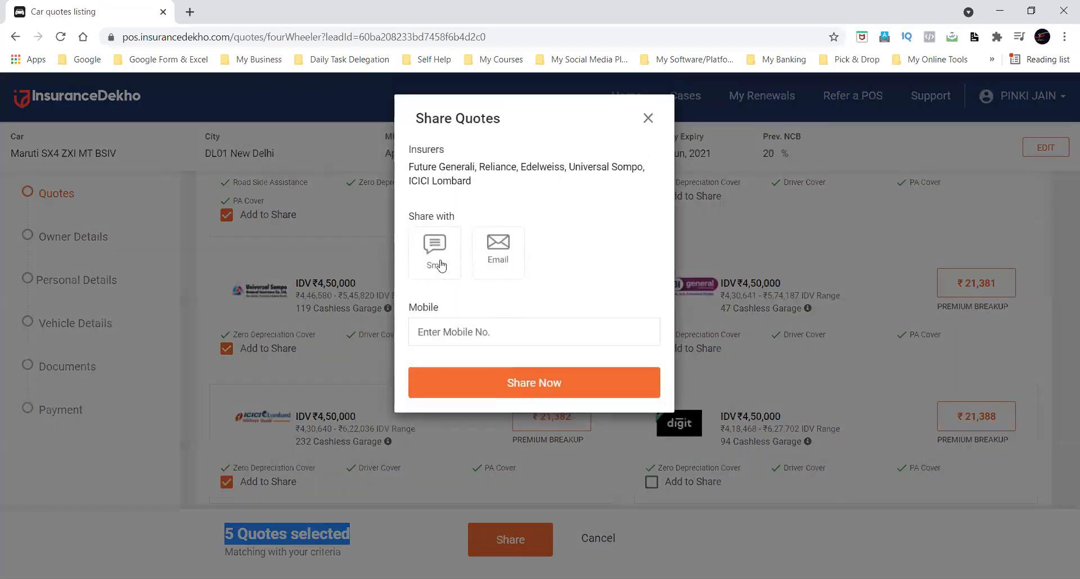
{"action": "left_click", "coordinate": [441, 265]}
{"action": "left_click", "coordinate": [498, 250]}
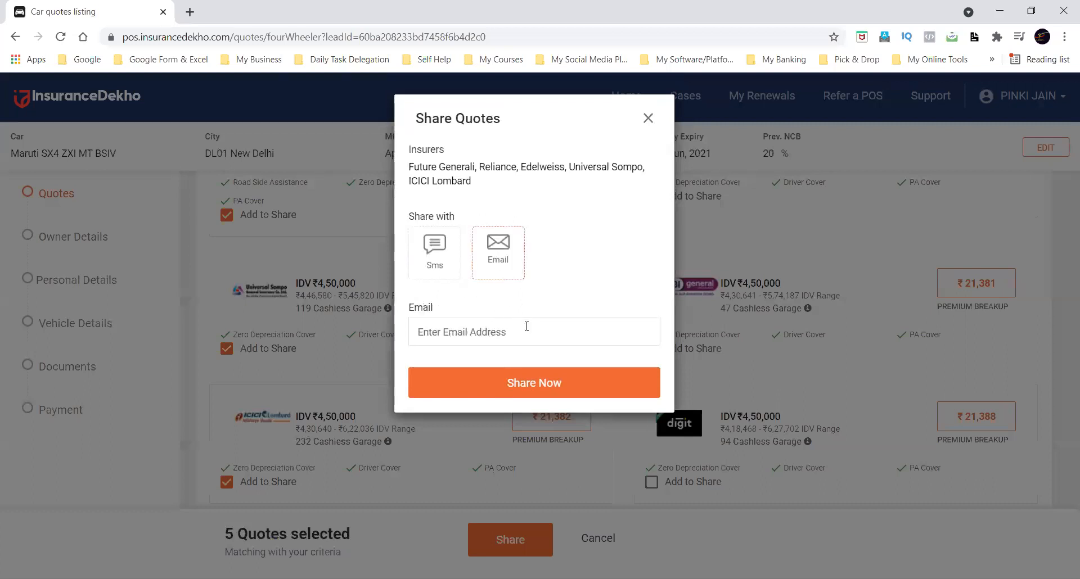
{"action": "left_click", "coordinate": [442, 257]}
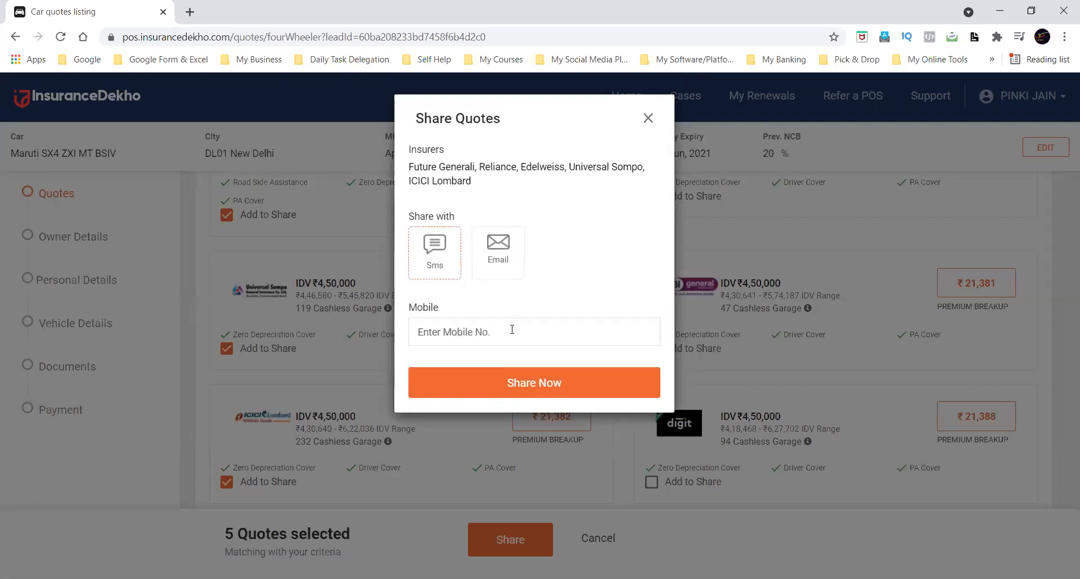
Enter the customer's mobile number and send the selected quotes by SMS.
{"action": "left_click", "coordinate": [491, 378]}
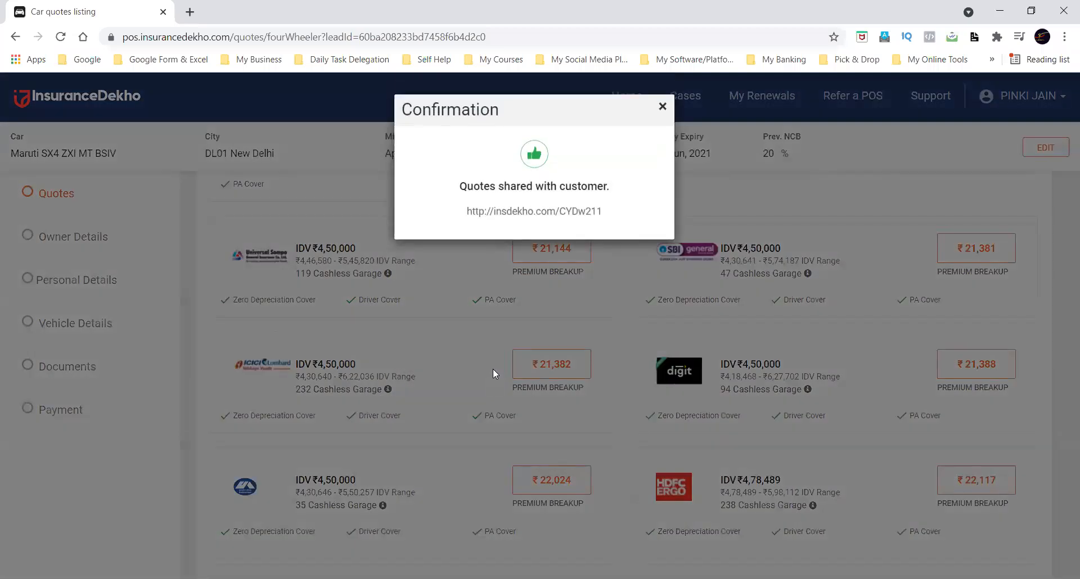
Copy the shared quotes link from the confirmation and open it in a new browser tab.
{"action": "triple_click", "coordinate": [521, 211]}
{"action": "key", "text": "ctrl+c"}
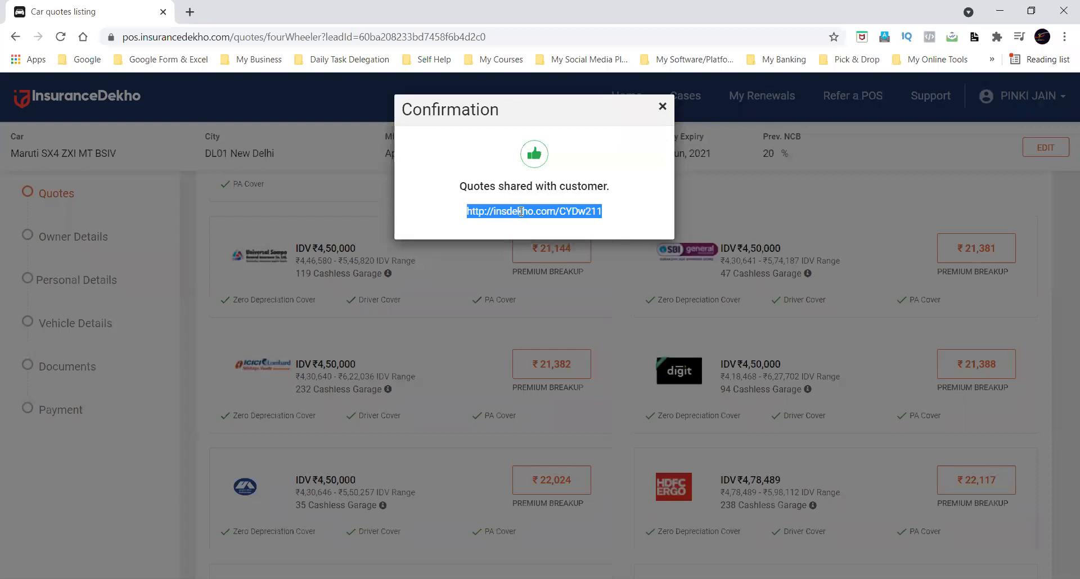
{"action": "left_click", "coordinate": [190, 12]}
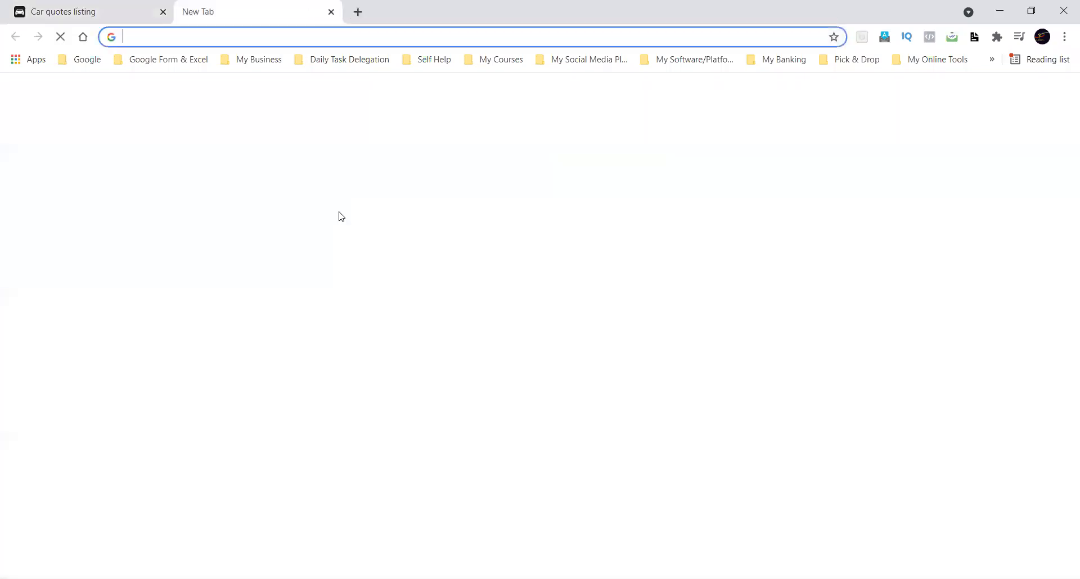
{"action": "key", "text": "ctrl+v"}
{"action": "key", "text": "Return"}
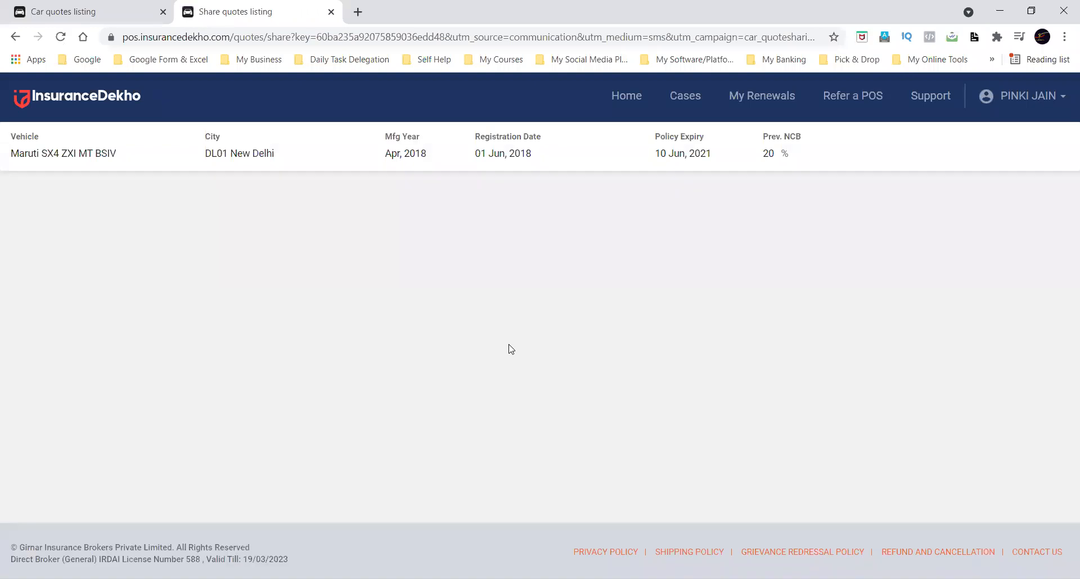
Go back to the quotes listing to check the confirmation, and load the shared link again in its tab.
{"action": "left_click", "coordinate": [123, 6]}
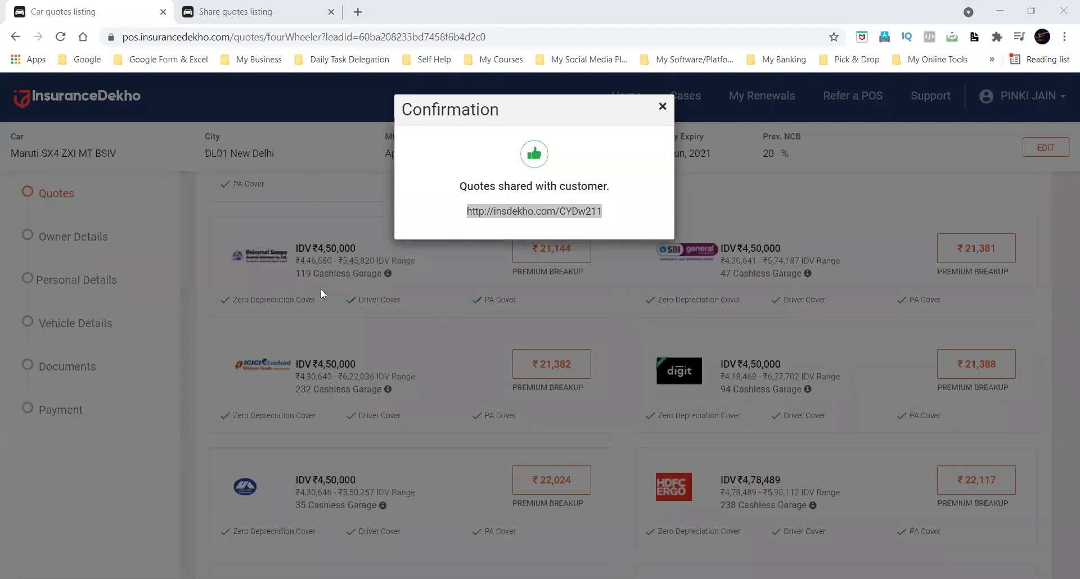
{"action": "key", "text": "ctrl+Tab"}
{"action": "key", "text": "ctrl+l"}
{"action": "key", "text": "ctrl+v"}
{"action": "key", "text": "Return"}
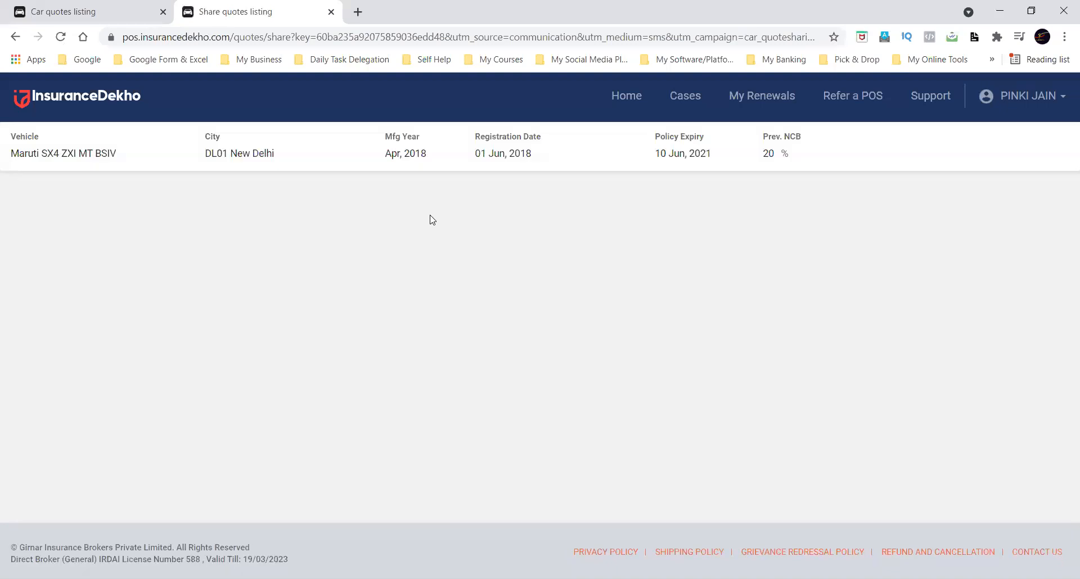
Close the shared quotes page and the confirmation, and set quote sharing to Select Quotes again.
{"action": "left_click", "coordinate": [331, 12]}
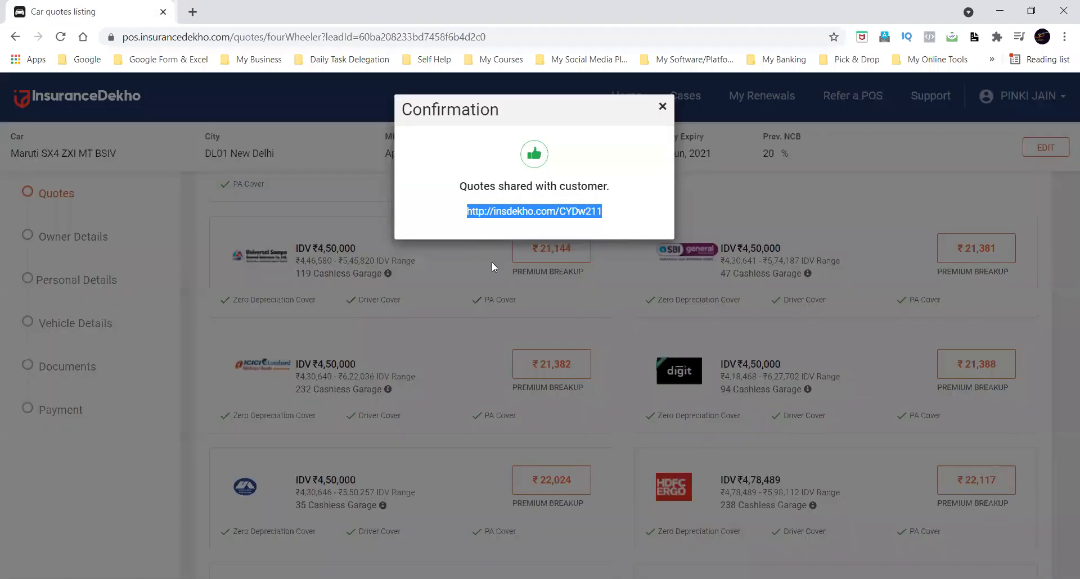
{"action": "left_click", "coordinate": [662, 107]}
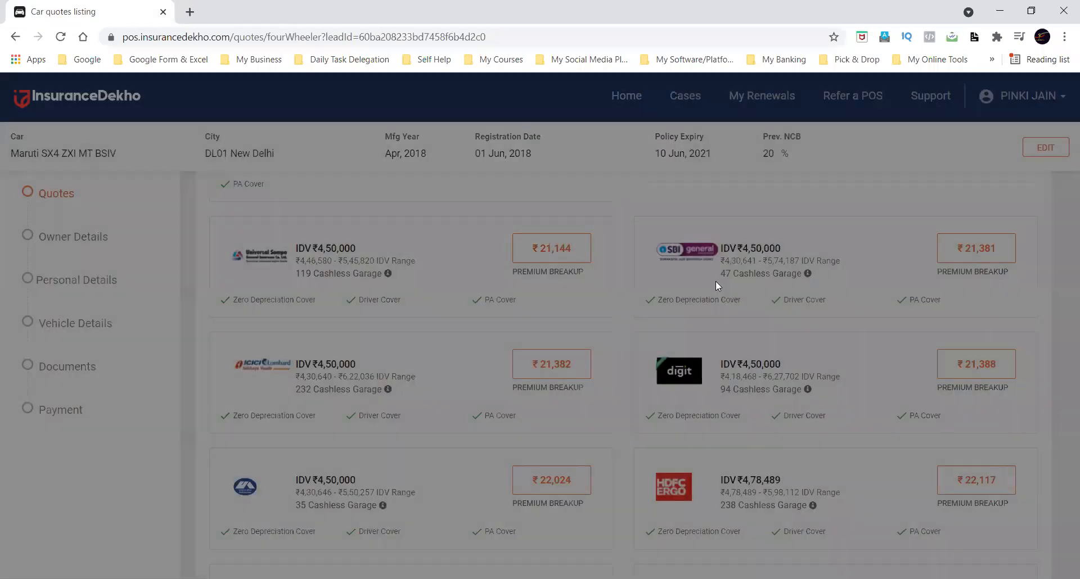
{"action": "scroll", "coordinate": [896, 331], "scroll_direction": "up", "scroll_amount": 5}
{"action": "scroll", "coordinate": [897, 332], "scroll_direction": "up", "scroll_amount": 4}
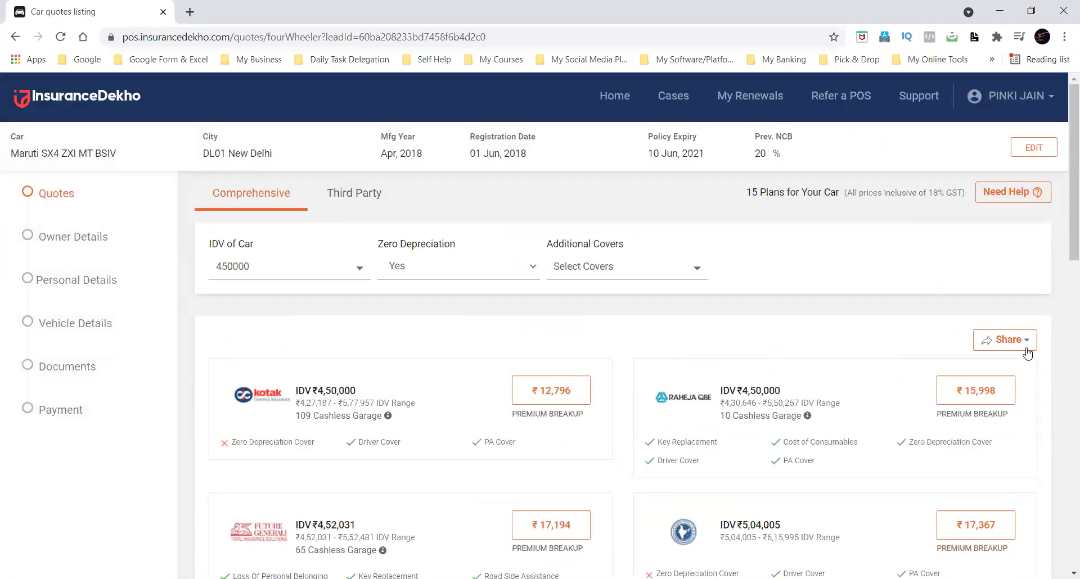
{"action": "left_click", "coordinate": [1023, 340]}
{"action": "left_click", "coordinate": [927, 413]}
Add the Future Generali, Reliance, Edelweiss, Universal Sompo and ICICI Lombard quotes to the new share selection.
{"action": "scroll", "coordinate": [928, 394], "scroll_direction": "down", "scroll_amount": 5}
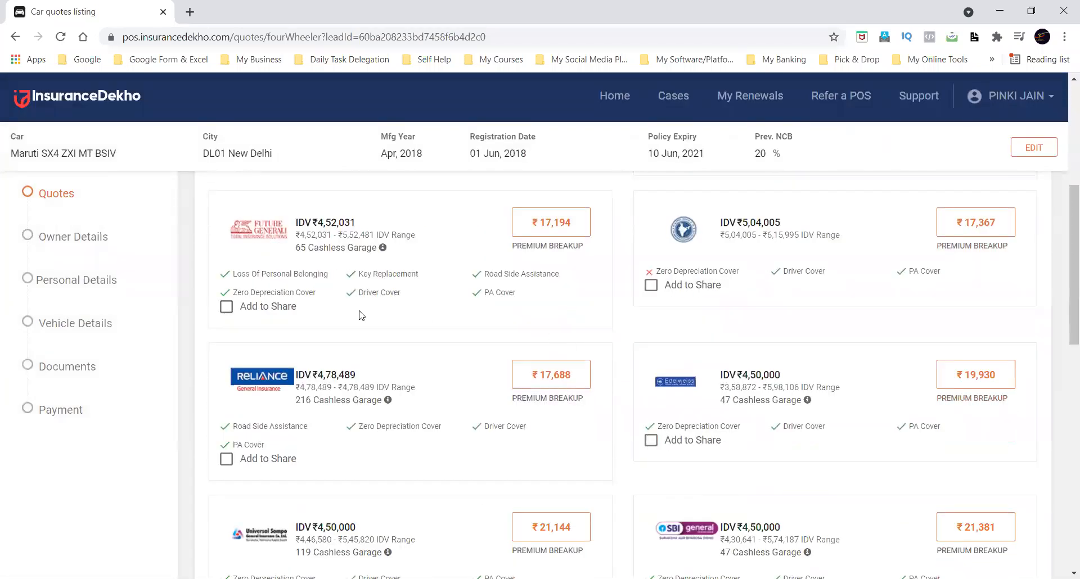
{"action": "left_click", "coordinate": [226, 307]}
{"action": "scroll", "coordinate": [226, 312], "scroll_direction": "down", "scroll_amount": 3}
{"action": "left_click", "coordinate": [226, 315]}
{"action": "left_click", "coordinate": [651, 299]}
{"action": "scroll", "coordinate": [651, 304], "scroll_direction": "down", "scroll_amount": 3}
{"action": "left_click", "coordinate": [226, 298]}
{"action": "left_click", "coordinate": [226, 431]}
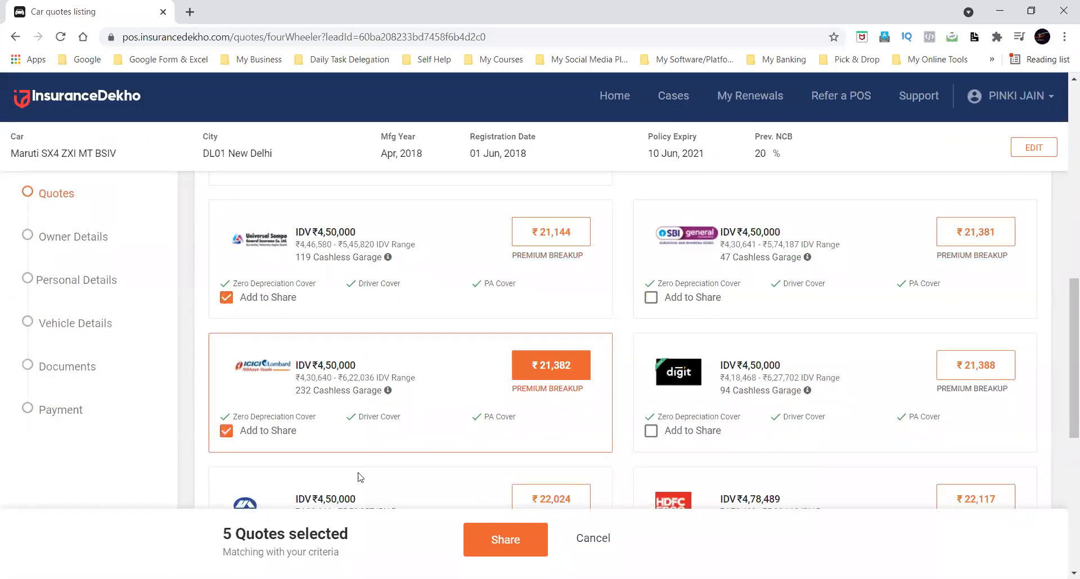
Share the five picked quotes by SMS with the customer's mobile number.
{"action": "left_click", "coordinate": [470, 537]}
{"action": "left_click", "coordinate": [495, 330]}
{"action": "left_click", "coordinate": [523, 382]}
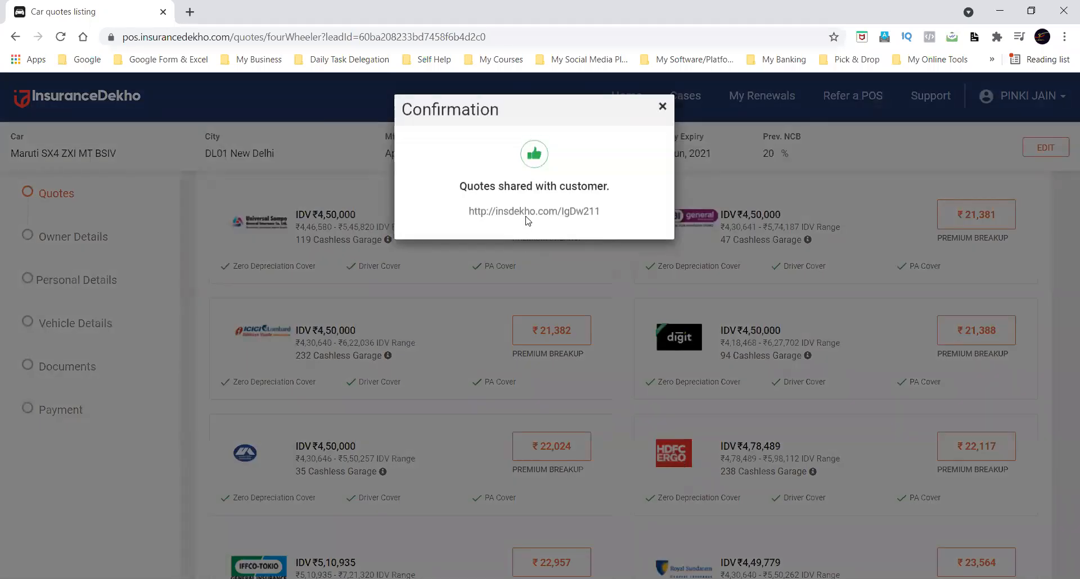
Copy the newly generated quotes link and open it in a separate browser tab.
{"action": "triple_click", "coordinate": [526, 212]}
{"action": "key", "text": "ctrl+c"}
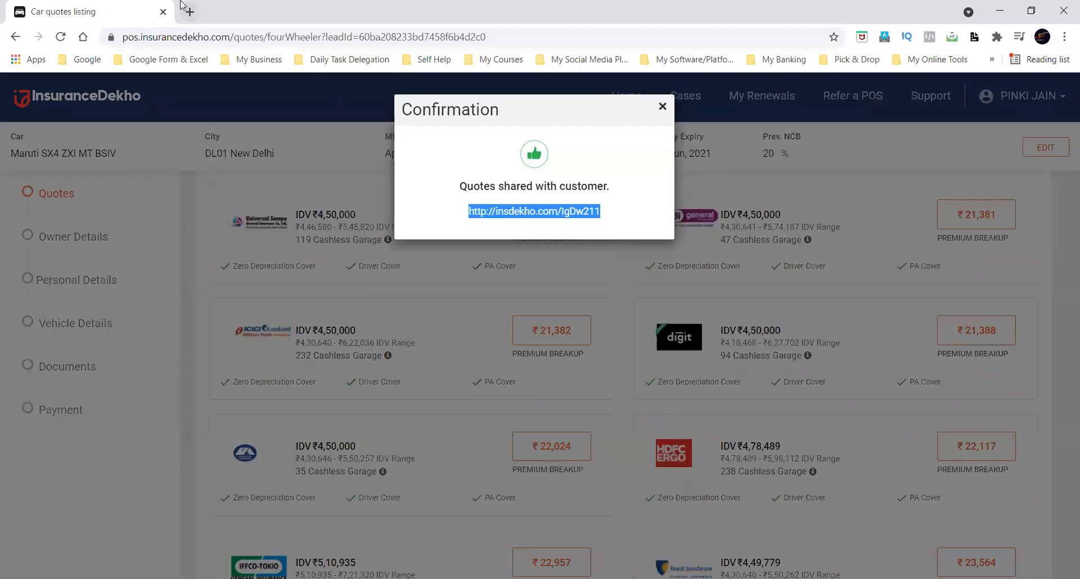
{"action": "left_click", "coordinate": [190, 12]}
{"action": "key", "text": "ctrl+v"}
{"action": "key", "text": "Return"}
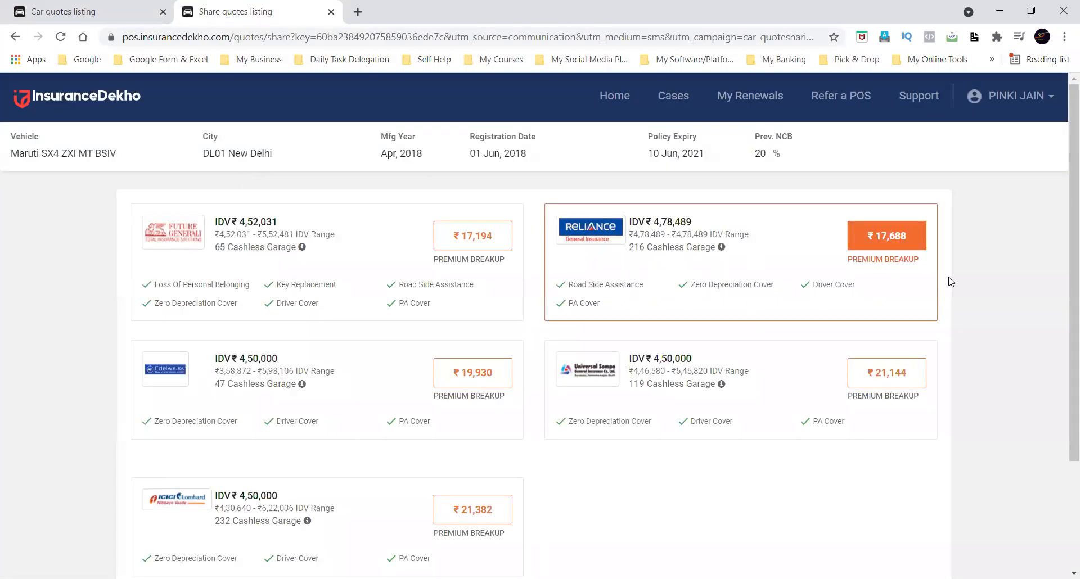
Look through the quotes on the customer's page and choose the Reliance plan to open its Inform Agent dialog.
{"action": "scroll", "coordinate": [974, 287], "scroll_direction": "down", "scroll_amount": 3}
{"action": "scroll", "coordinate": [975, 287], "scroll_direction": "up", "scroll_amount": 3}
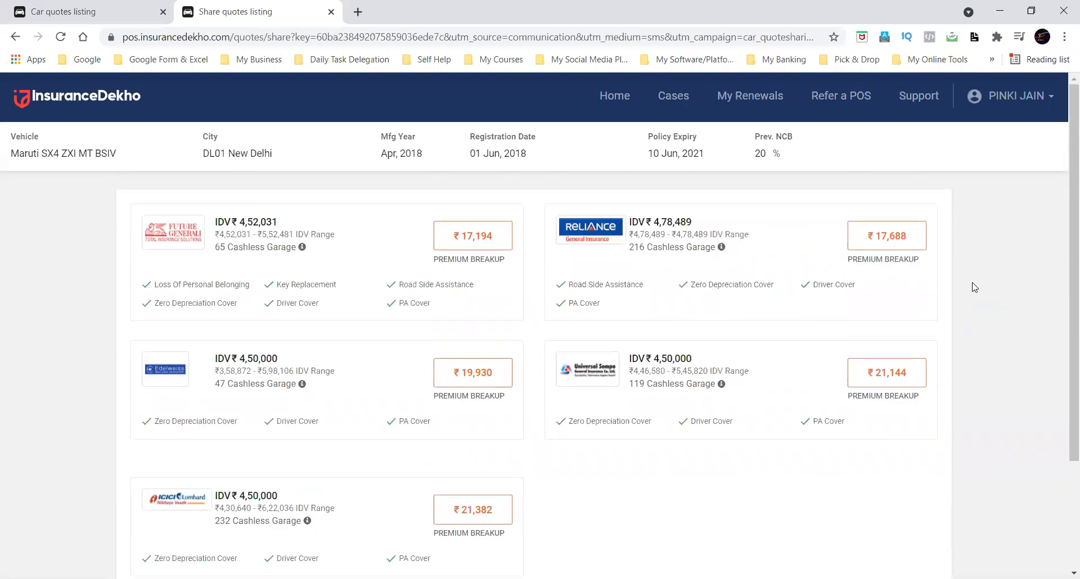
{"action": "scroll", "coordinate": [975, 287], "scroll_direction": "down", "scroll_amount": 1}
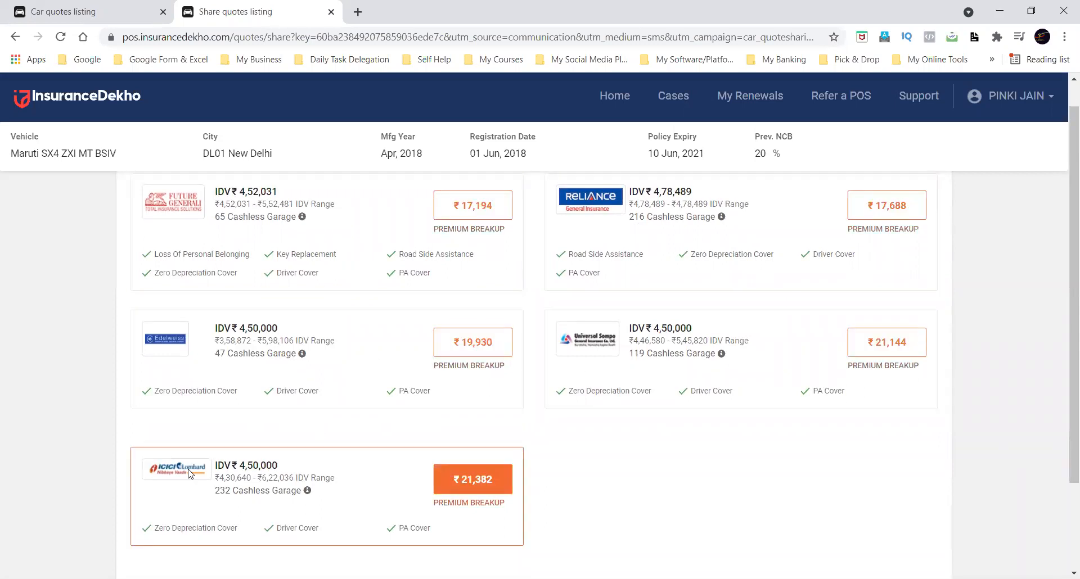
{"action": "scroll", "coordinate": [321, 472], "scroll_direction": "down", "scroll_amount": 1}
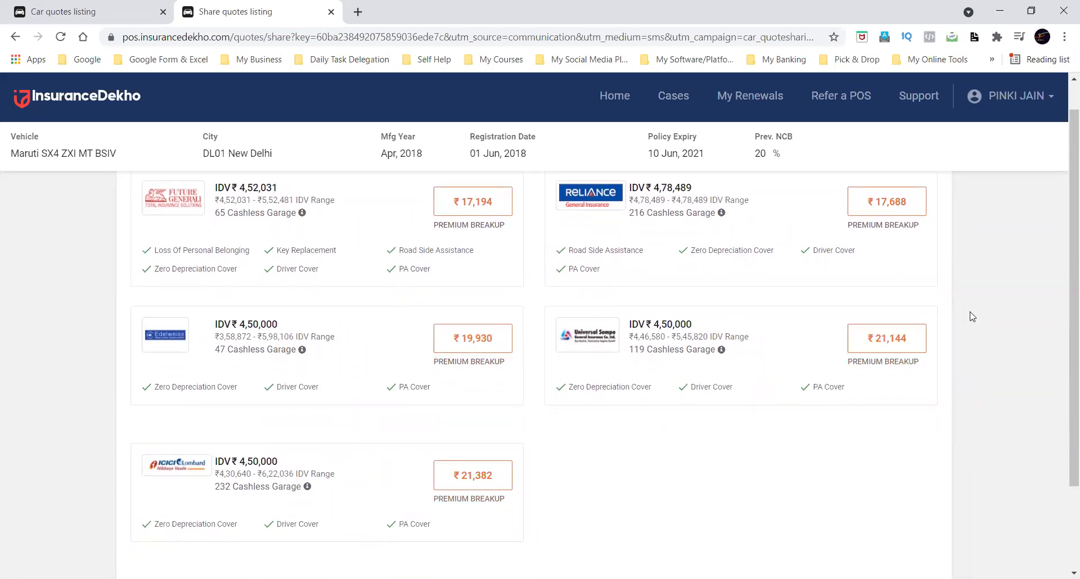
{"action": "left_click", "coordinate": [870, 198]}
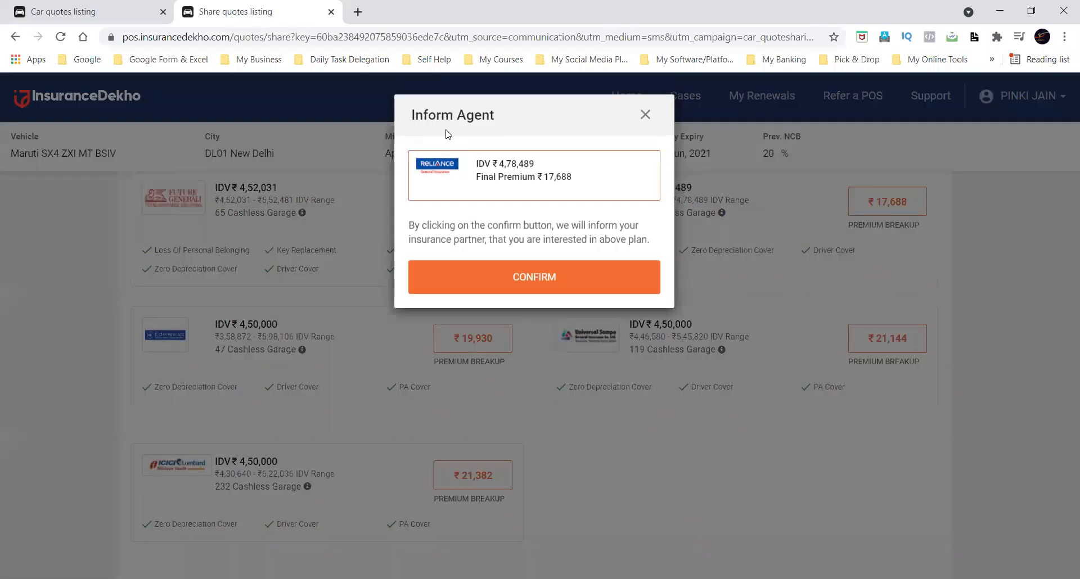
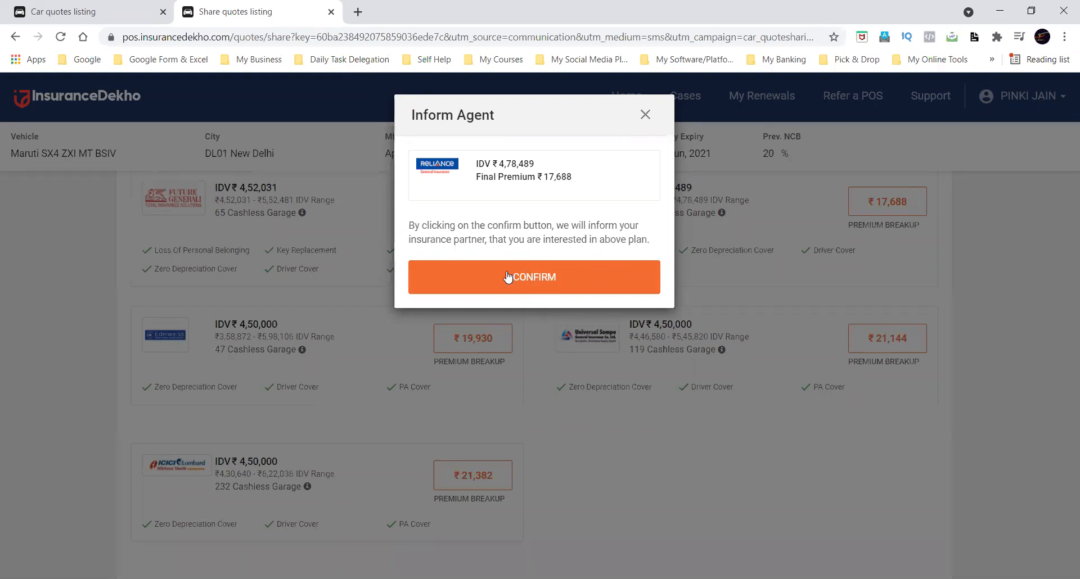
Dismiss the Inform Agent dialog, close the customer's quotes page and close the share confirmation to return to the agent's quotes listing.
{"action": "left_click", "coordinate": [645, 114]}
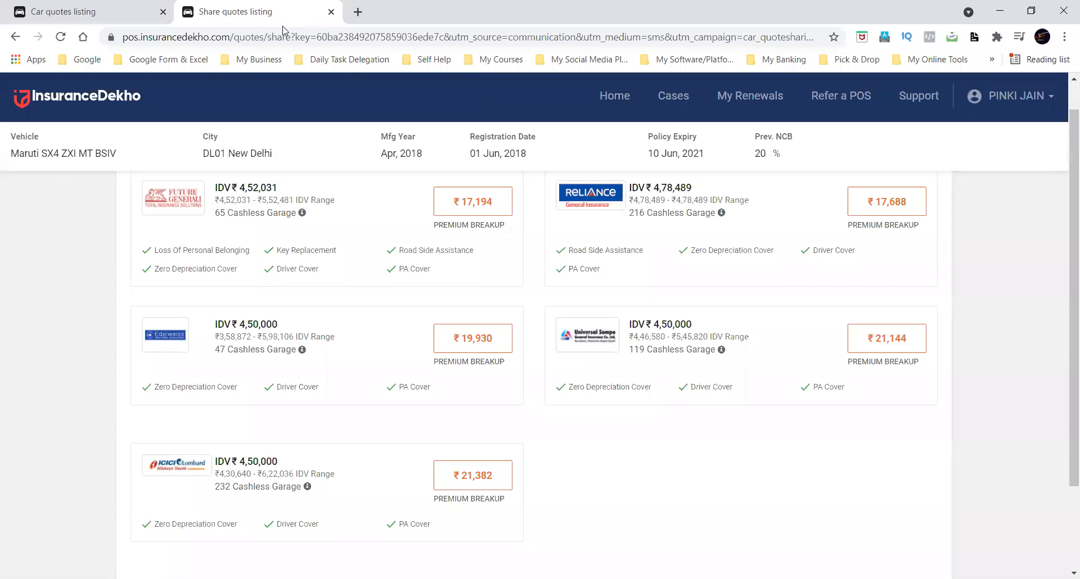
{"action": "left_click", "coordinate": [331, 12]}
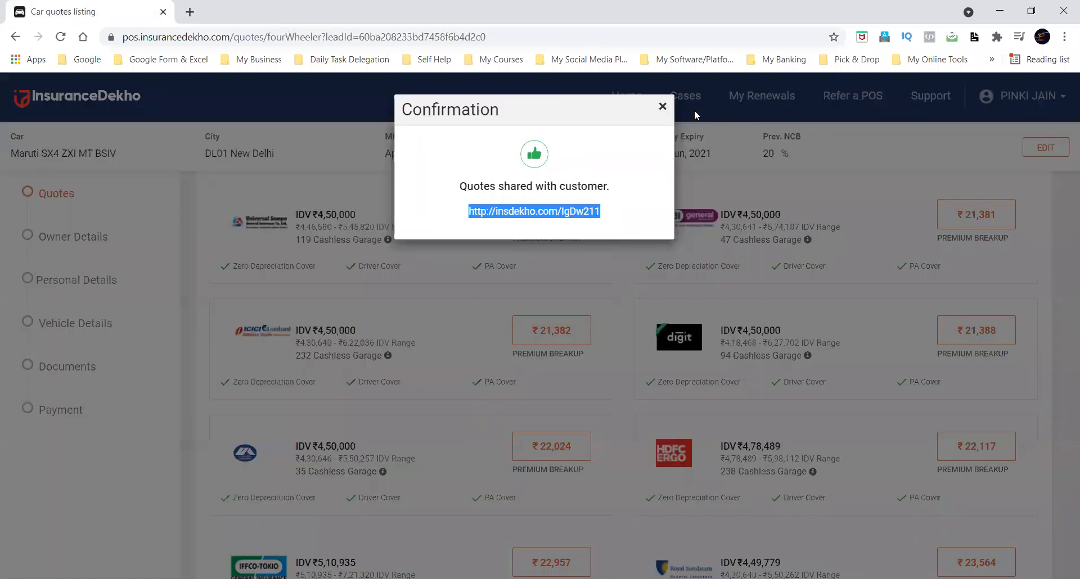
{"action": "left_click", "coordinate": [664, 107]}
{"action": "scroll", "coordinate": [626, 251], "scroll_direction": "up", "scroll_amount": 4}
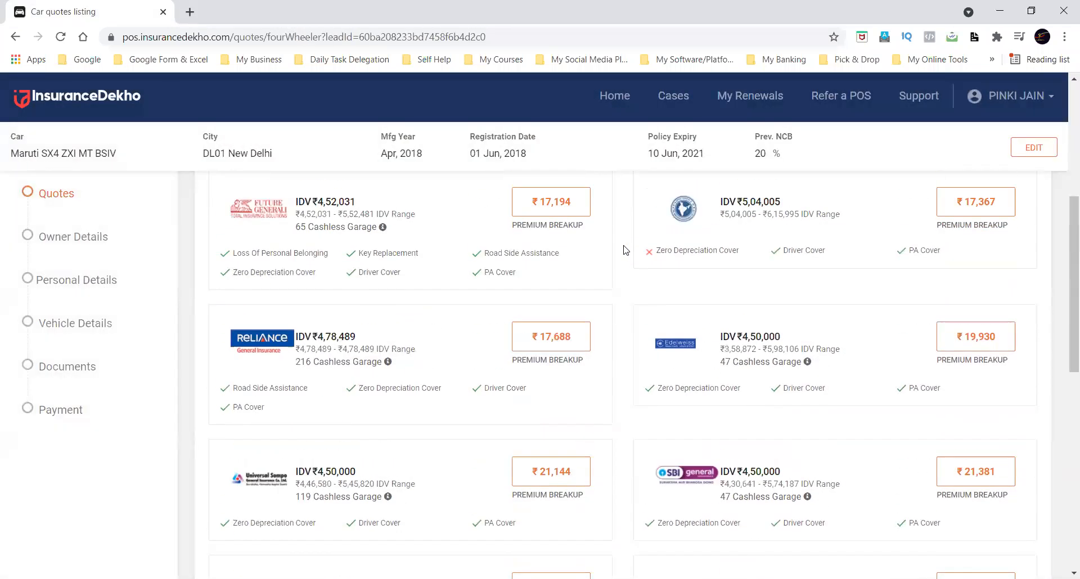
{"action": "scroll", "coordinate": [623, 286], "scroll_direction": "up", "scroll_amount": 5}
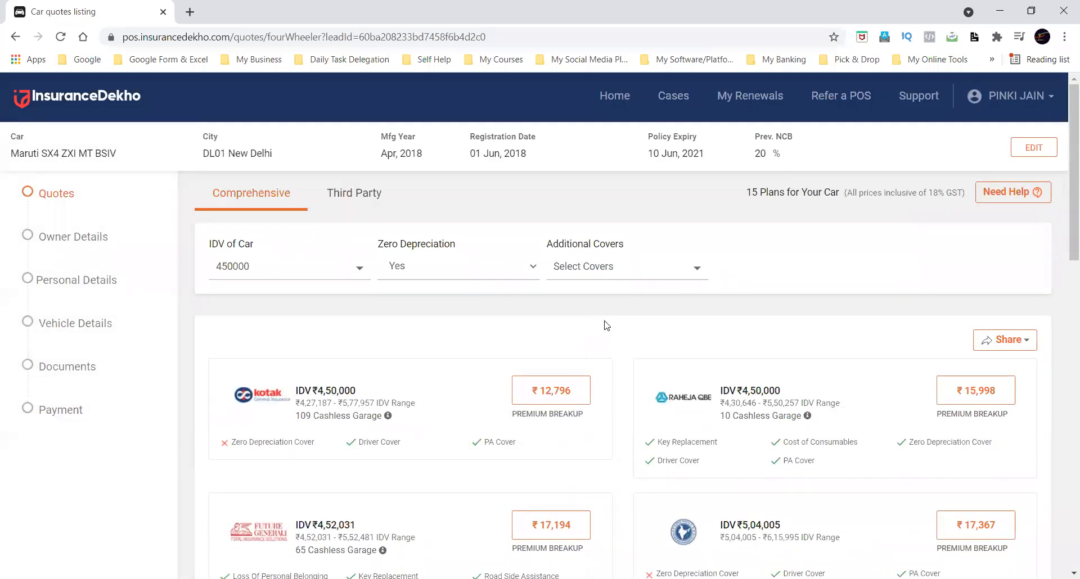
{"action": "scroll", "coordinate": [607, 326], "scroll_direction": "down", "scroll_amount": 3}
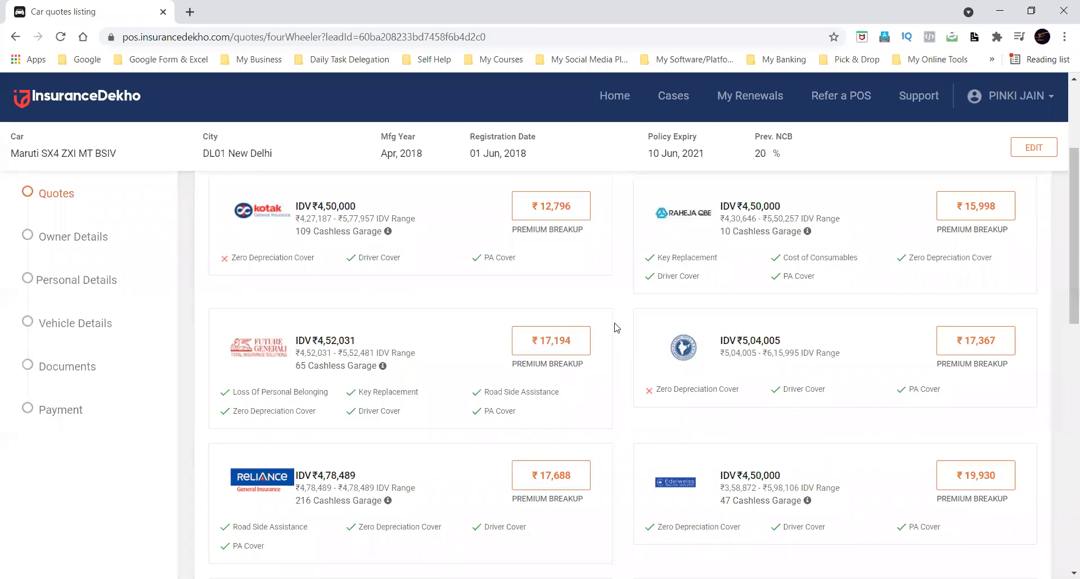
Open web.whatsapp.com in a new browser tab to view the WhatsApp Web sign-in page, and close that tab.
{"action": "left_click", "coordinate": [189, 12]}
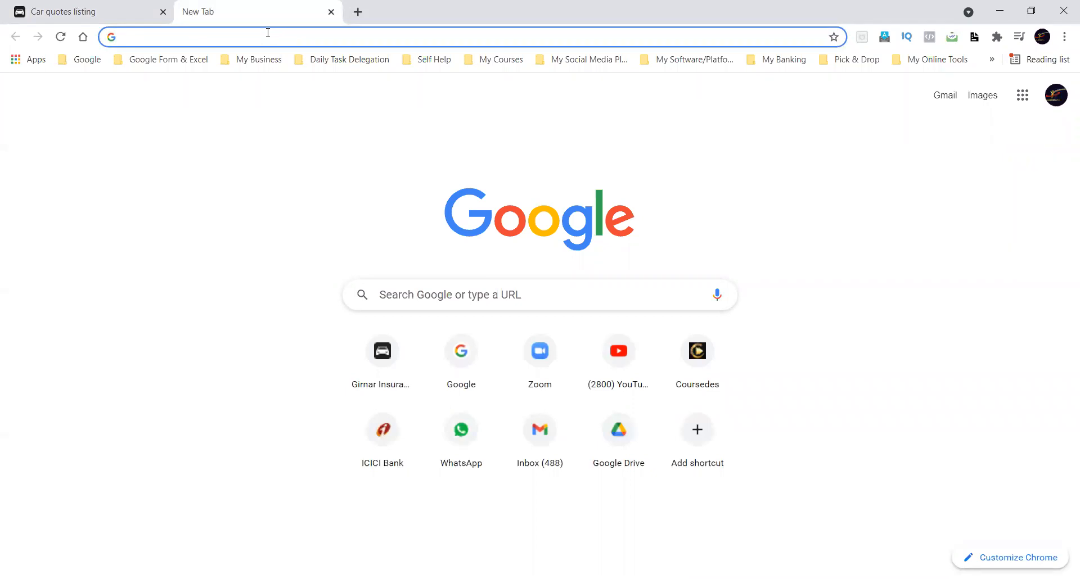
{"action": "type", "text": "we"}
{"action": "key", "text": "BackSpace"}
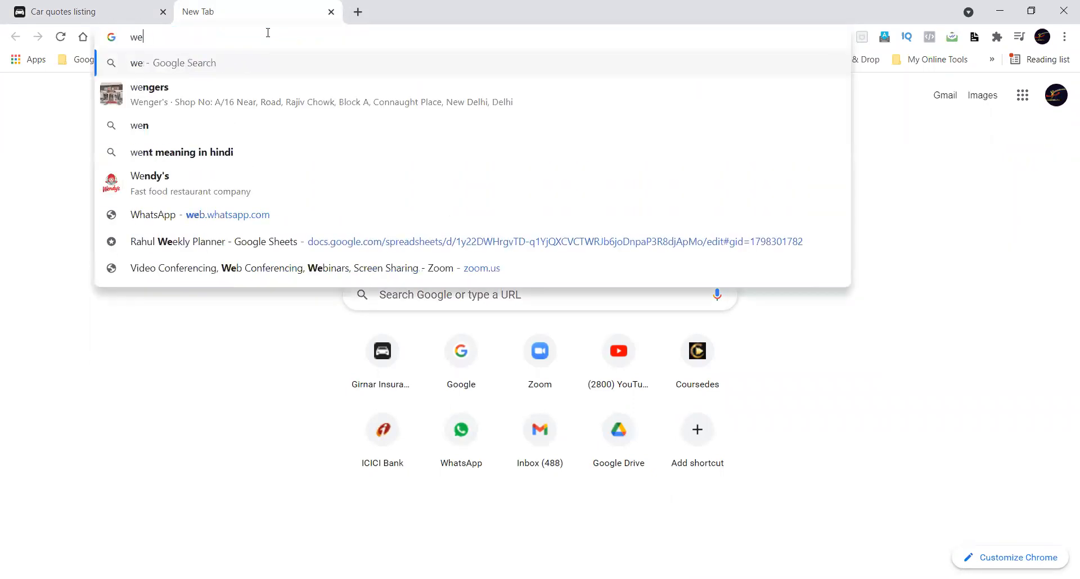
{"action": "type", "text": "b."}
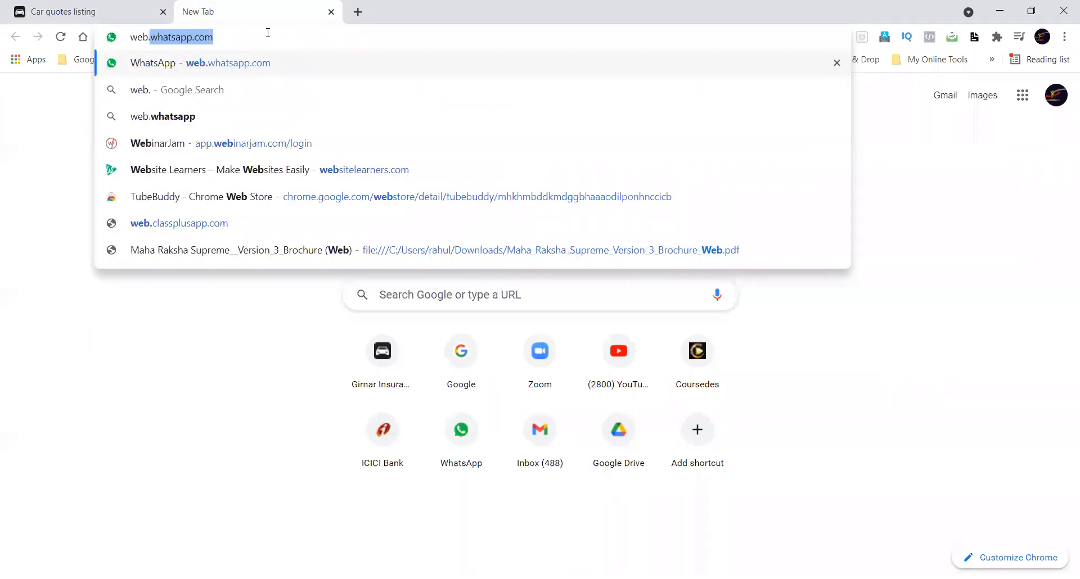
{"action": "type", "text": "whatsapp.com"}
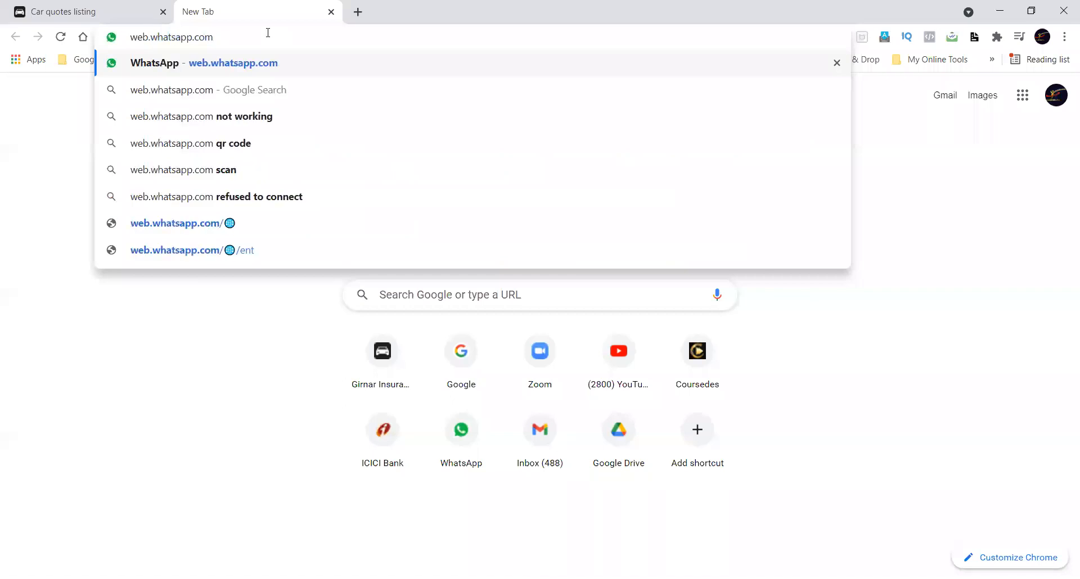
{"action": "key", "text": "Return"}
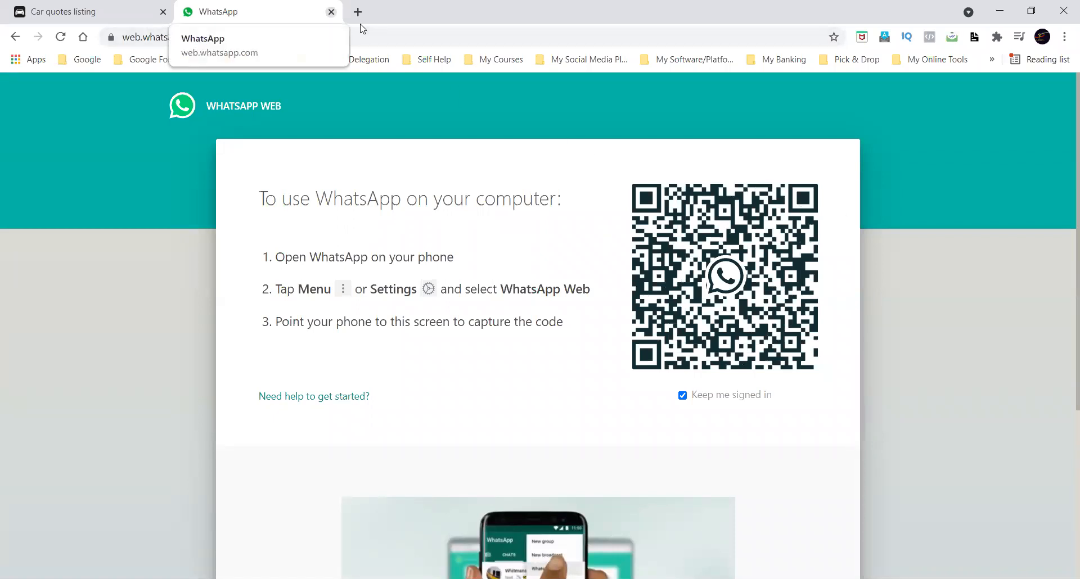
{"action": "key", "text": "ctrl+w"}
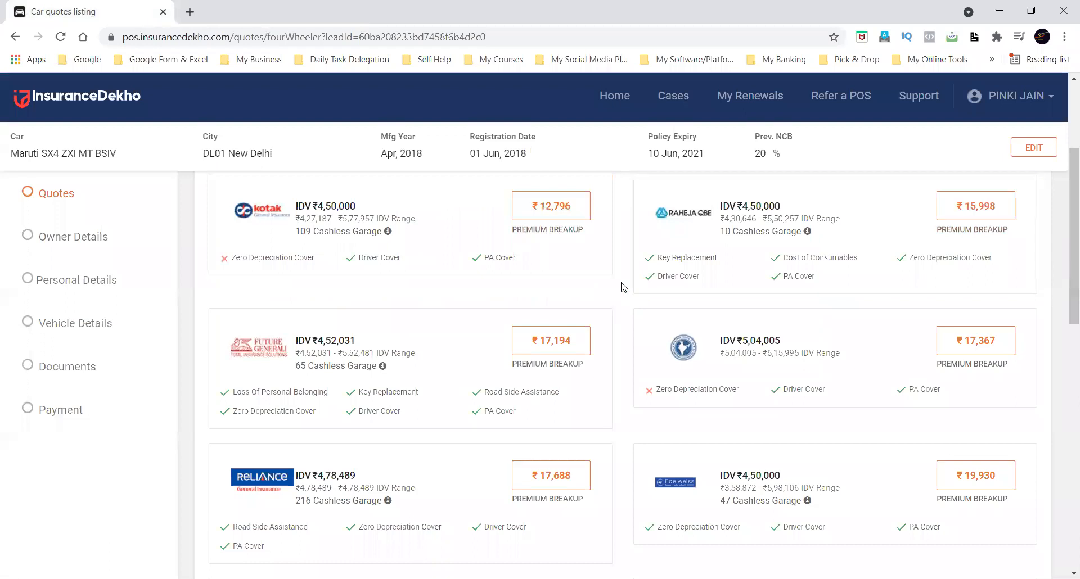
Look through all the comprehensive quotes in the listing, comparing insurers, IDV, premiums and included covers.
{"action": "scroll", "coordinate": [622, 287], "scroll_direction": "up", "scroll_amount": 3}
{"action": "scroll", "coordinate": [623, 287], "scroll_direction": "down", "scroll_amount": 2}
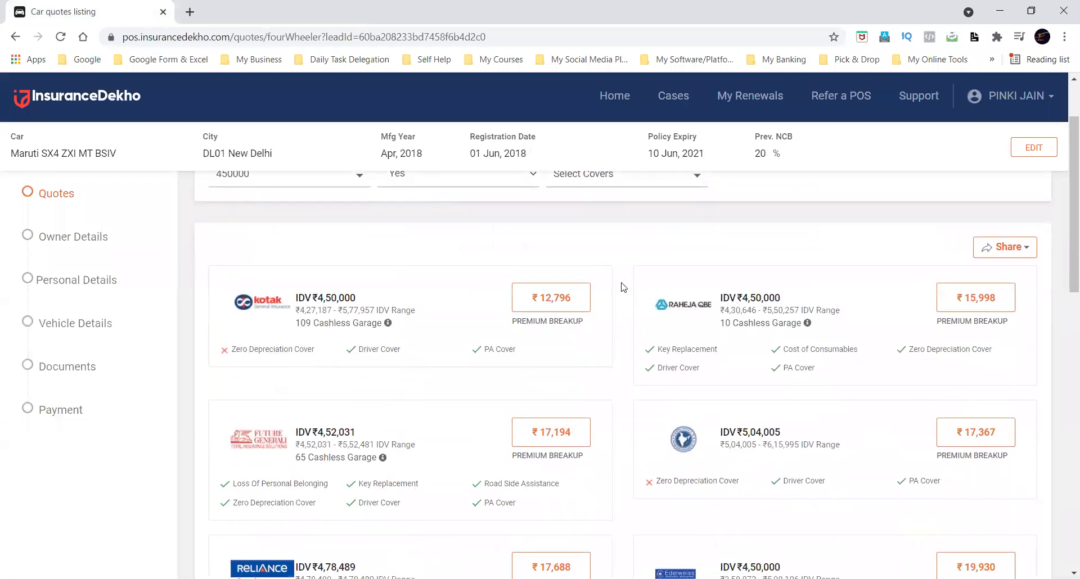
{"action": "scroll", "coordinate": [623, 287], "scroll_direction": "down", "scroll_amount": 2}
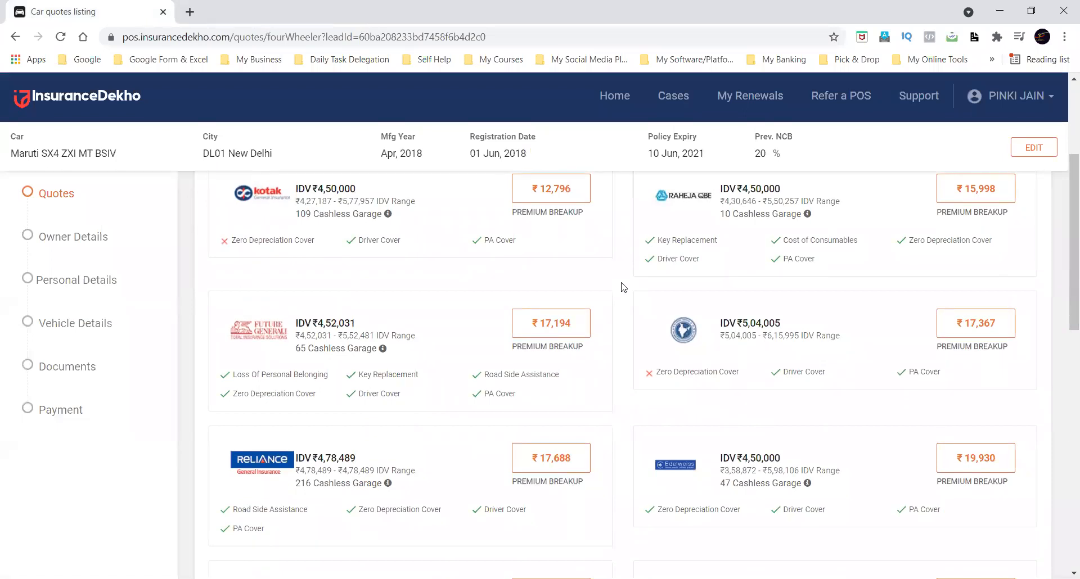
{"action": "scroll", "coordinate": [623, 287], "scroll_direction": "down", "scroll_amount": 2}
{"action": "scroll", "coordinate": [622, 287], "scroll_direction": "down", "scroll_amount": 5}
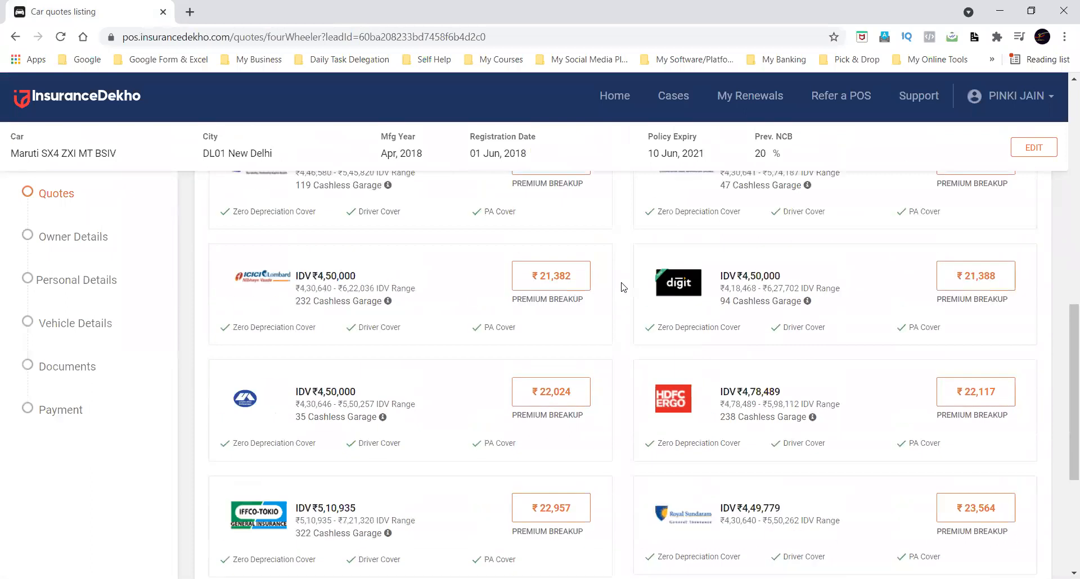
{"action": "scroll", "coordinate": [622, 287], "scroll_direction": "down", "scroll_amount": 4}
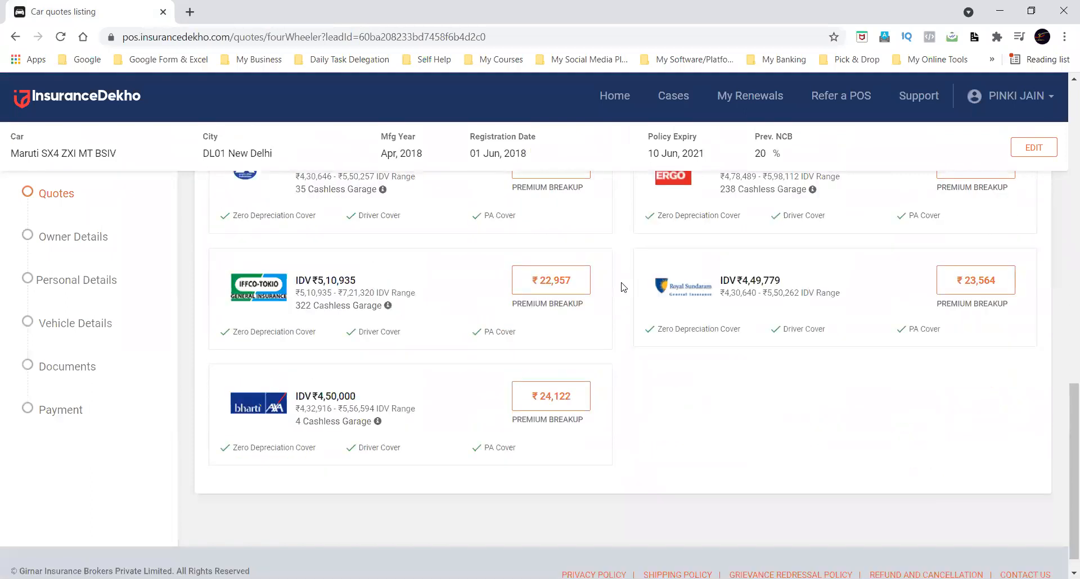
{"action": "scroll", "coordinate": [622, 287], "scroll_direction": "up", "scroll_amount": 12}
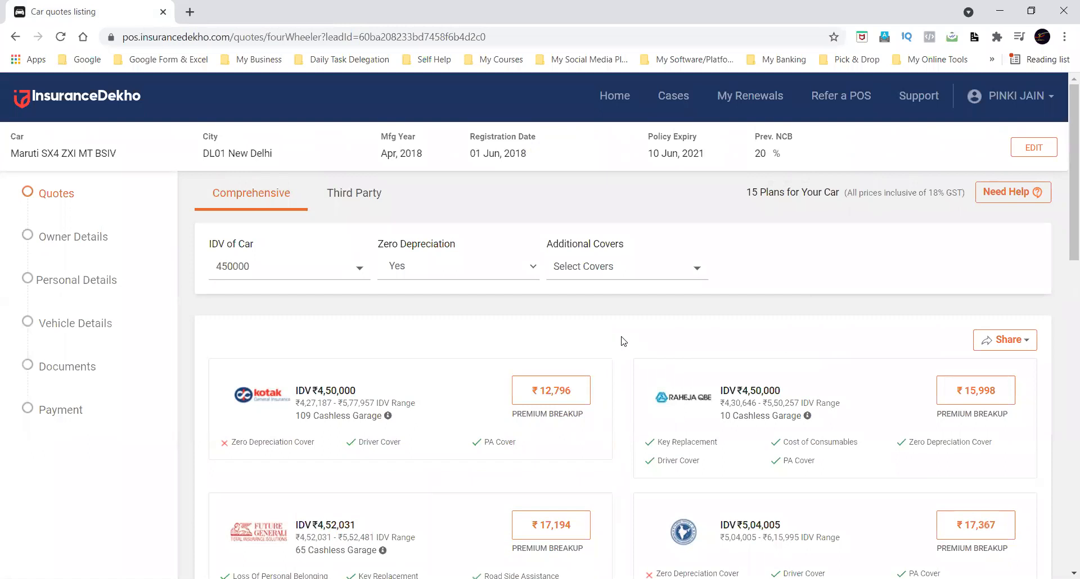
{"action": "scroll", "coordinate": [623, 342], "scroll_direction": "down", "scroll_amount": 2}
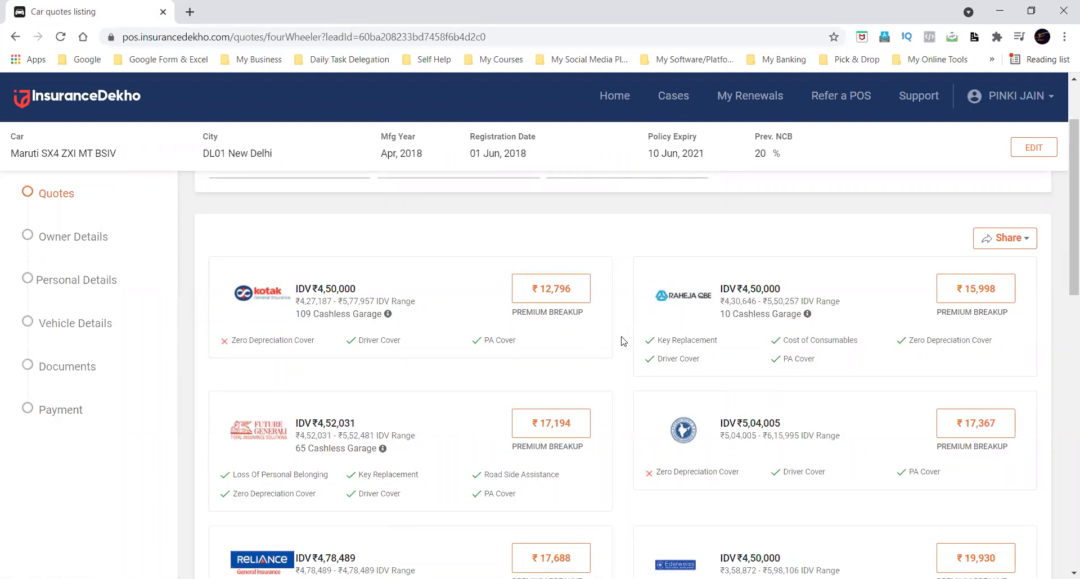
{"action": "scroll", "coordinate": [623, 341], "scroll_direction": "down", "scroll_amount": 1}
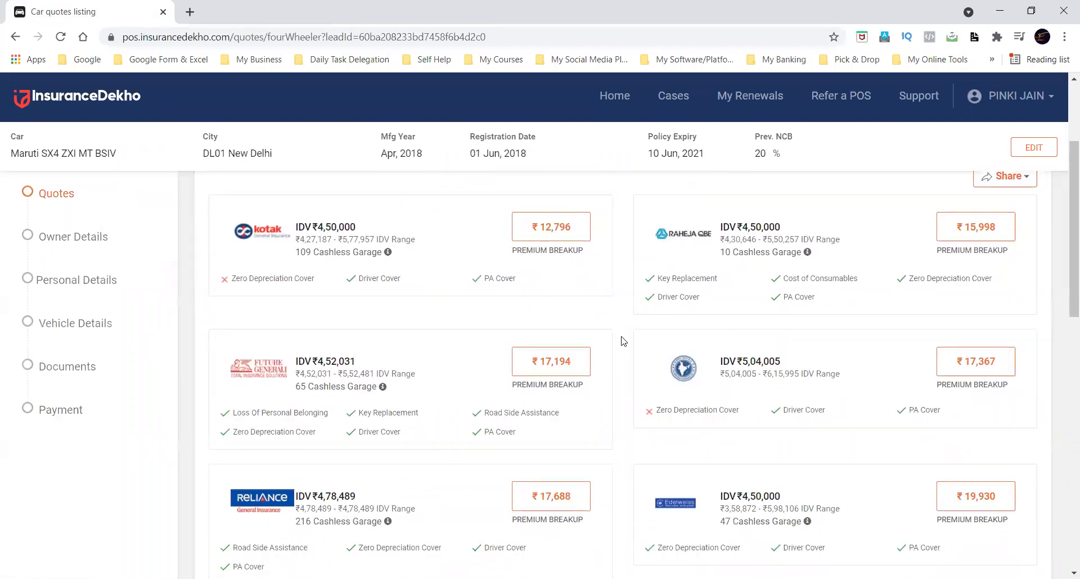
{"action": "scroll", "coordinate": [623, 341], "scroll_direction": "down", "scroll_amount": 1}
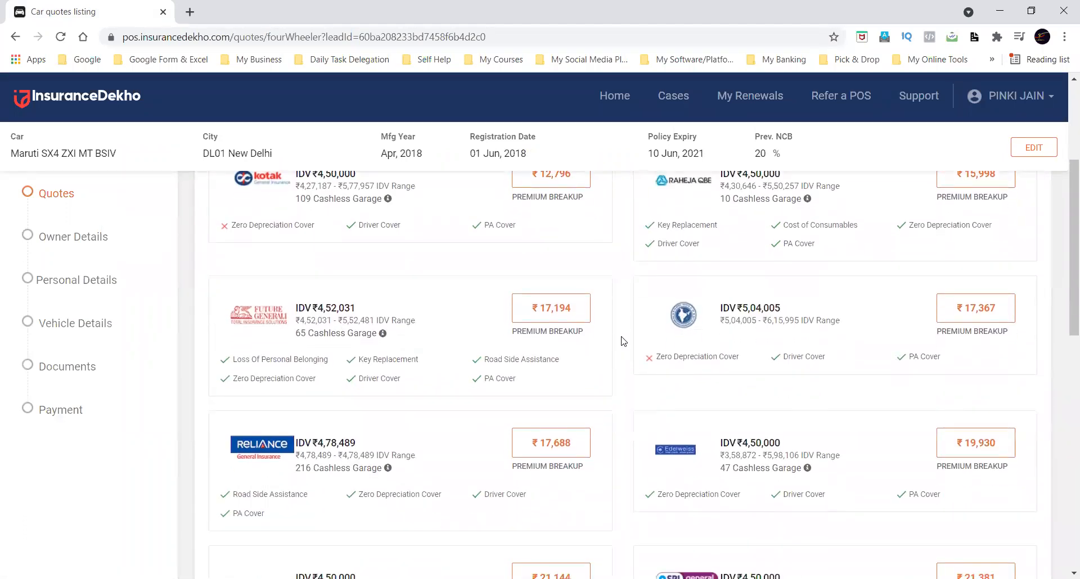
{"action": "scroll", "coordinate": [623, 341], "scroll_direction": "up", "scroll_amount": 1}
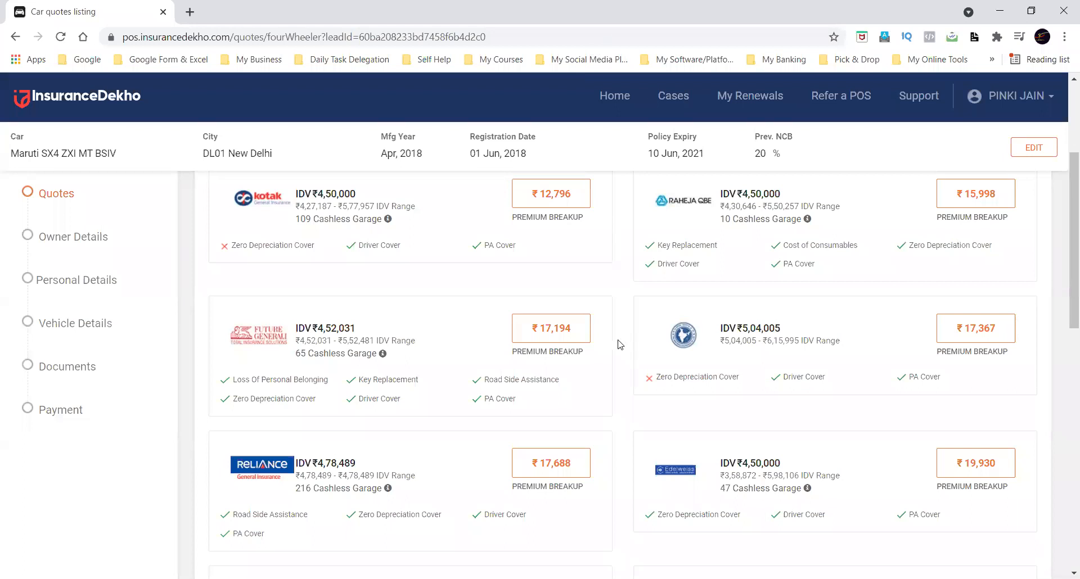
Open the premium breakup of the Future Generali quote.
{"action": "left_click", "coordinate": [552, 354]}
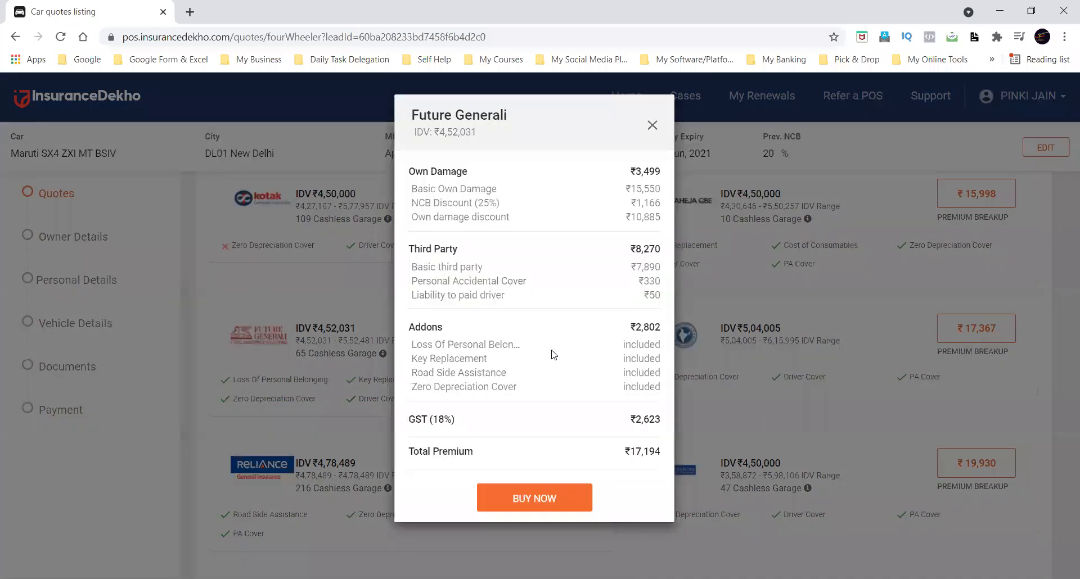
{"action": "left_click", "coordinate": [651, 125]}
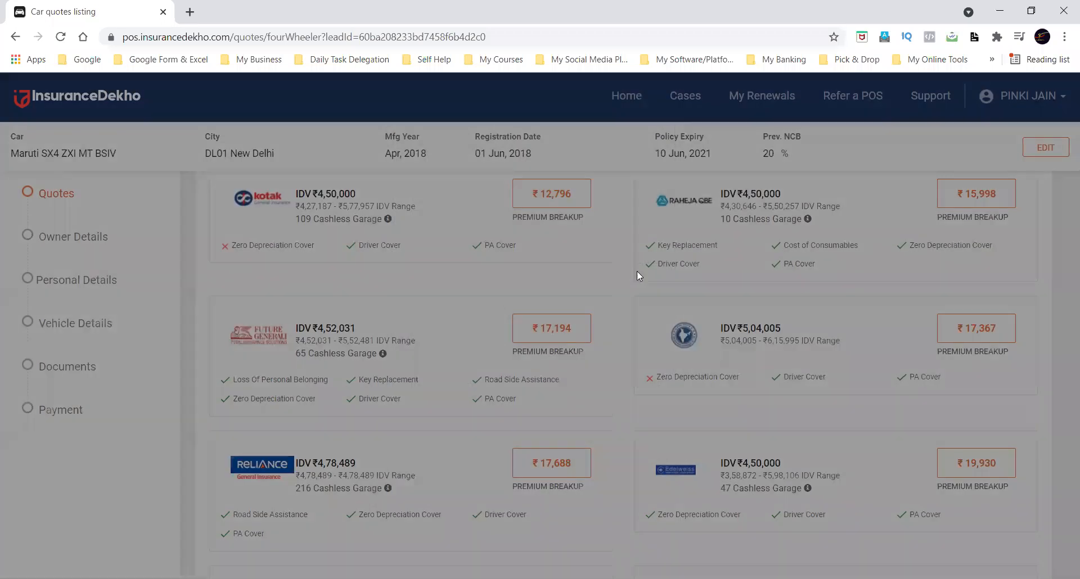
{"action": "scroll", "coordinate": [625, 276], "scroll_direction": "down", "scroll_amount": 1}
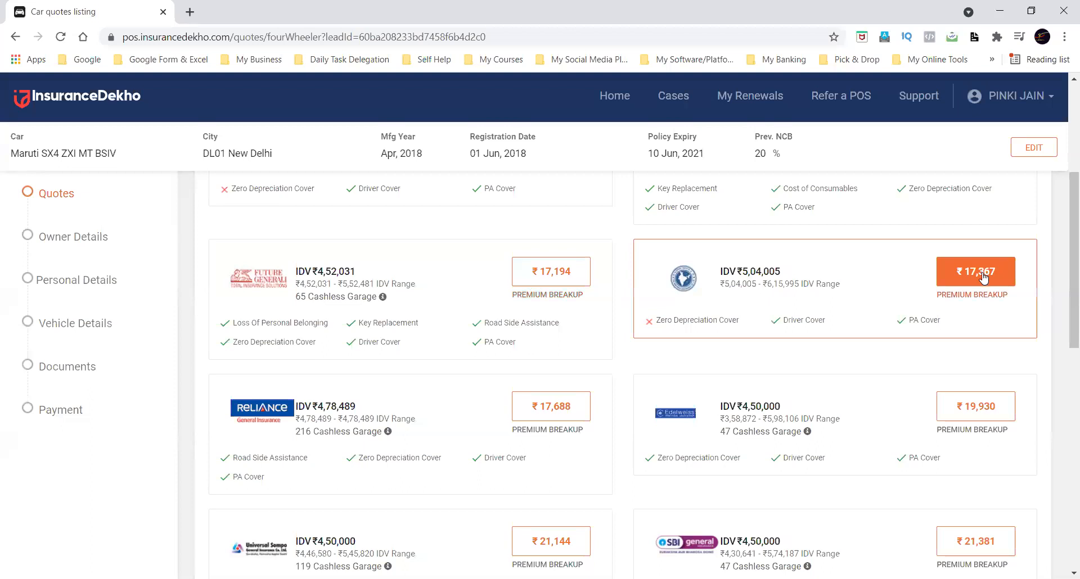
{"action": "left_click", "coordinate": [557, 301]}
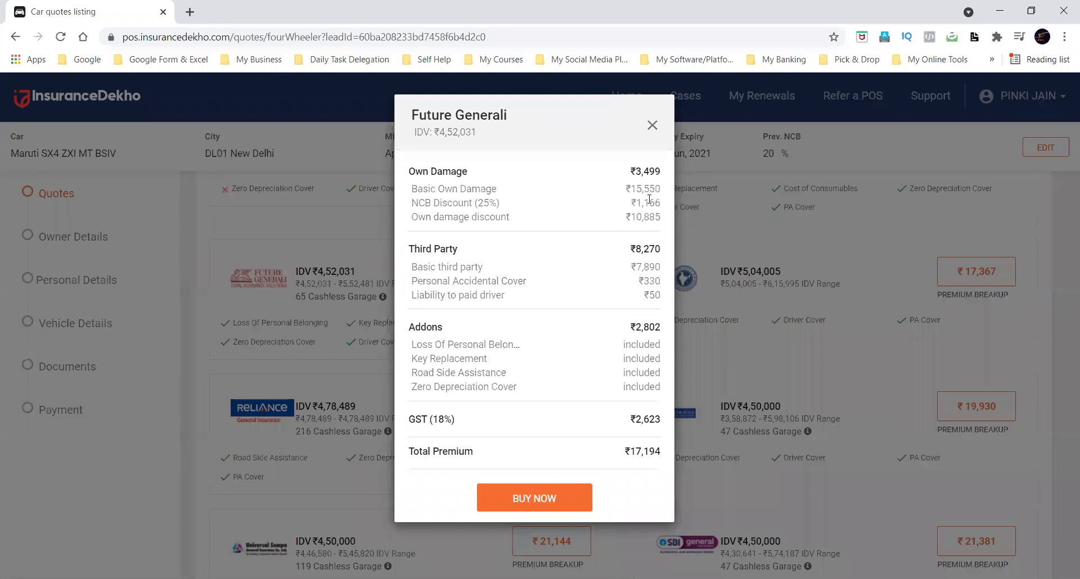
Examine the Own Damage amount and the Third Party items, including personal accidental cover and liability to paid driver, in the breakup.
{"action": "left_click_drag", "start_coordinate": [631, 172], "coordinate": [662, 171]}
{"action": "left_click_drag", "start_coordinate": [632, 265], "coordinate": [669, 268]}
{"action": "left_click", "coordinate": [462, 284]}
{"action": "left_click_drag", "start_coordinate": [623, 287], "coordinate": [673, 279]}
{"action": "double_click", "coordinate": [673, 280]}
{"action": "left_click_drag", "start_coordinate": [464, 296], "coordinate": [536, 299]}
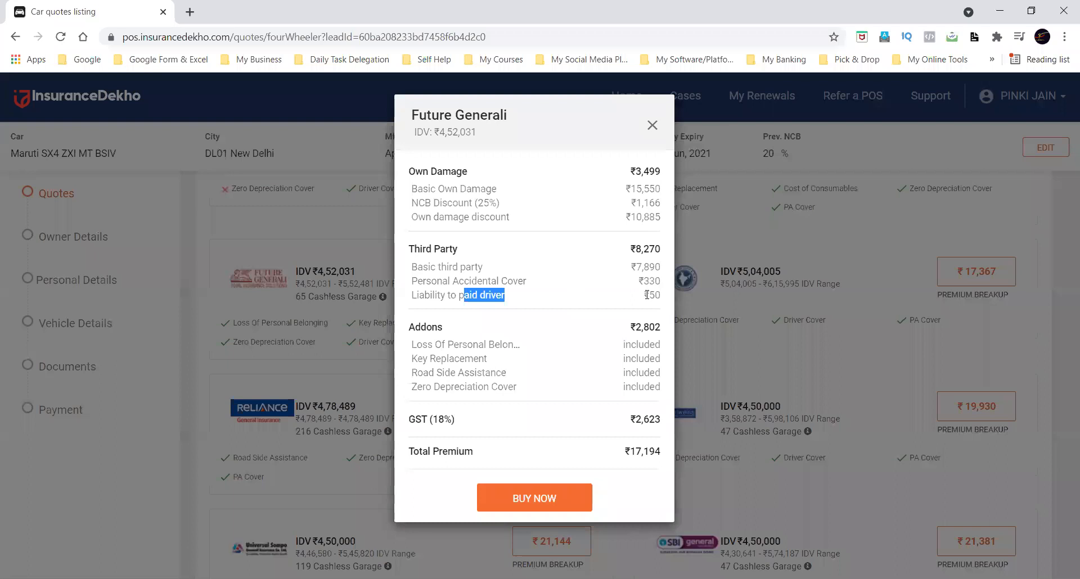
{"action": "left_click_drag", "start_coordinate": [641, 295], "coordinate": [665, 297]}
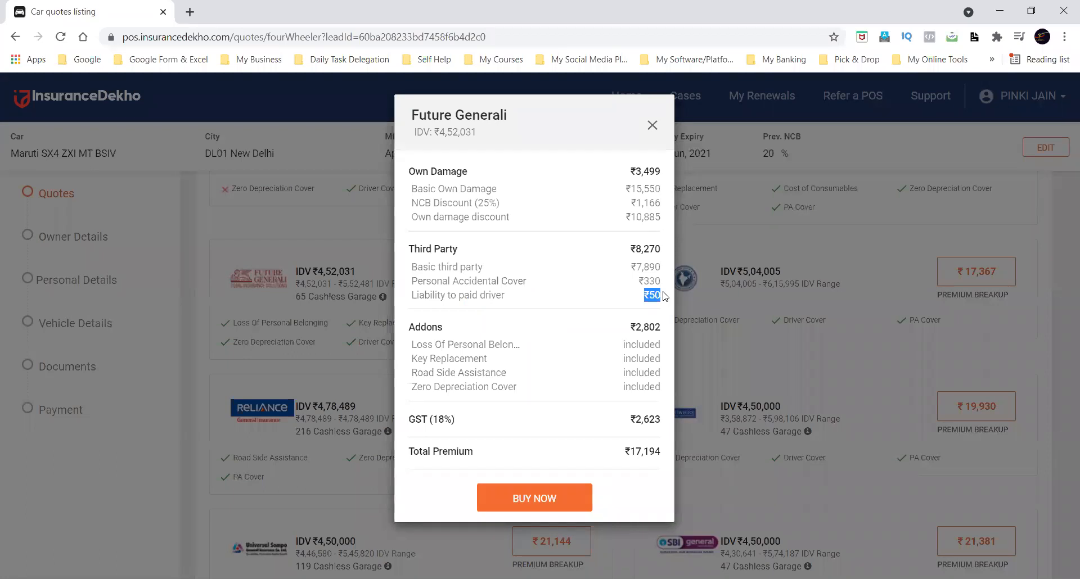
Review the Addons section of the breakup, from loss of personal belongings to zero depreciation cover, and its amount.
{"action": "left_click_drag", "start_coordinate": [409, 326], "coordinate": [529, 344]}
{"action": "left_click_drag", "start_coordinate": [417, 358], "coordinate": [520, 372]}
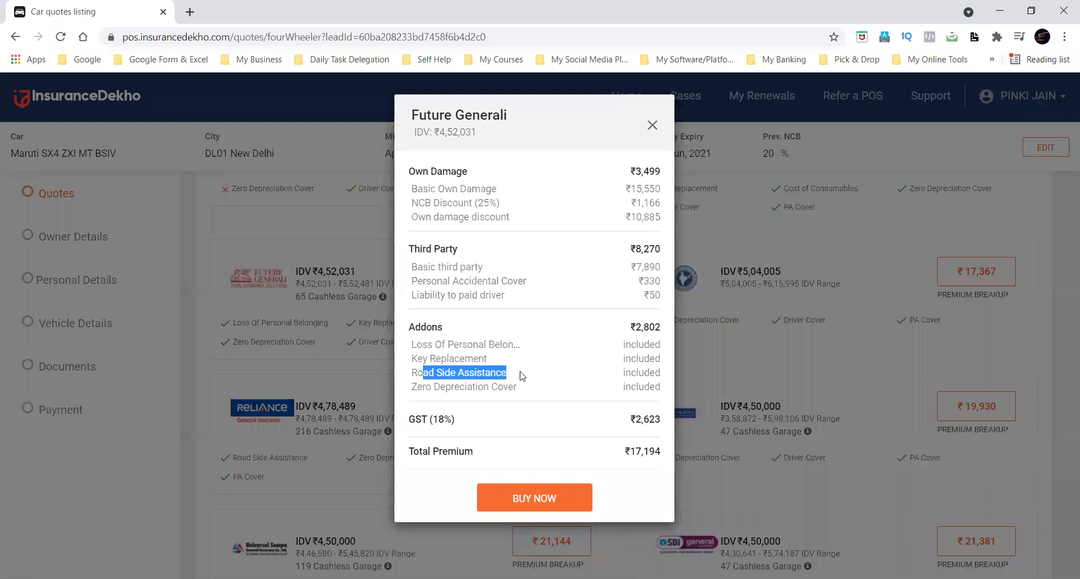
{"action": "left_click_drag", "start_coordinate": [433, 387], "coordinate": [544, 383]}
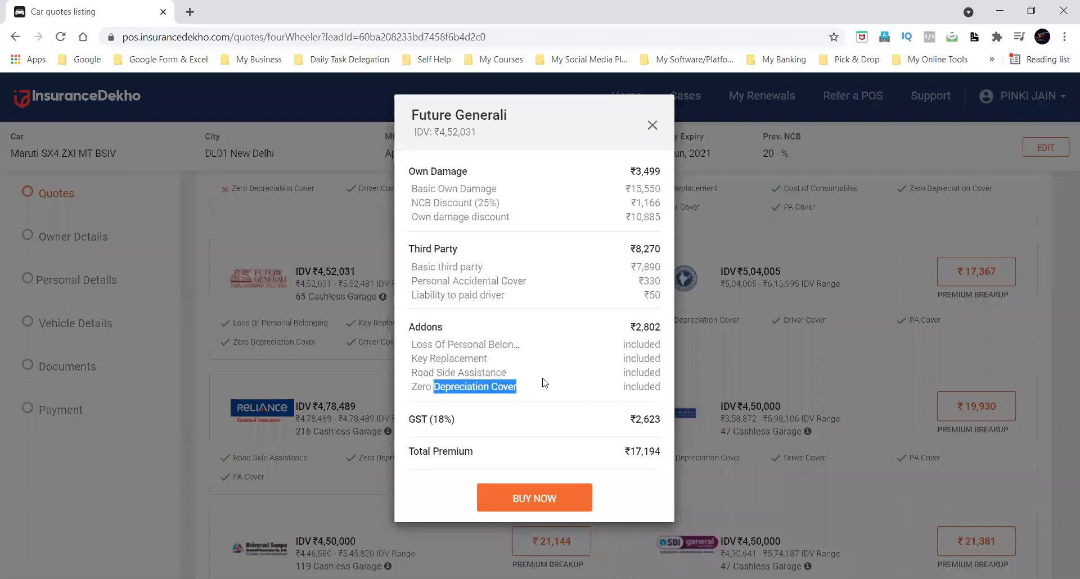
{"action": "left_click", "coordinate": [637, 326]}
{"action": "left_click_drag", "start_coordinate": [637, 326], "coordinate": [662, 326]}
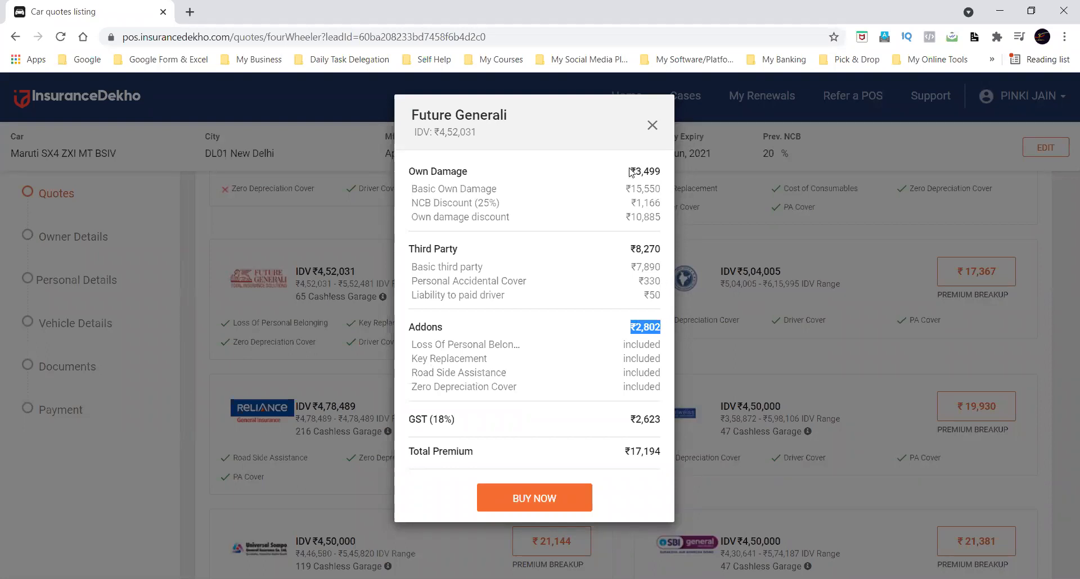
Compare the Own Damage, Addons, Third Party and GST amounts in the Future Generali breakup and close it.
{"action": "left_click_drag", "start_coordinate": [628, 170], "coordinate": [667, 171]}
{"action": "left_click_drag", "start_coordinate": [629, 327], "coordinate": [669, 329]}
{"action": "left_click", "coordinate": [668, 329]}
{"action": "left_click_drag", "start_coordinate": [629, 250], "coordinate": [668, 250]}
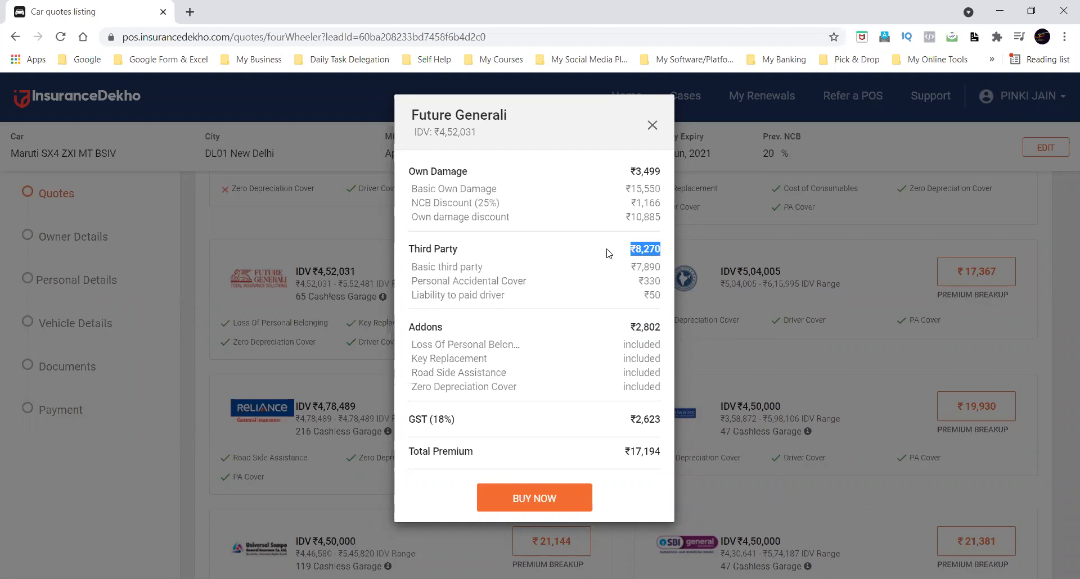
{"action": "left_click_drag", "start_coordinate": [629, 420], "coordinate": [667, 423]}
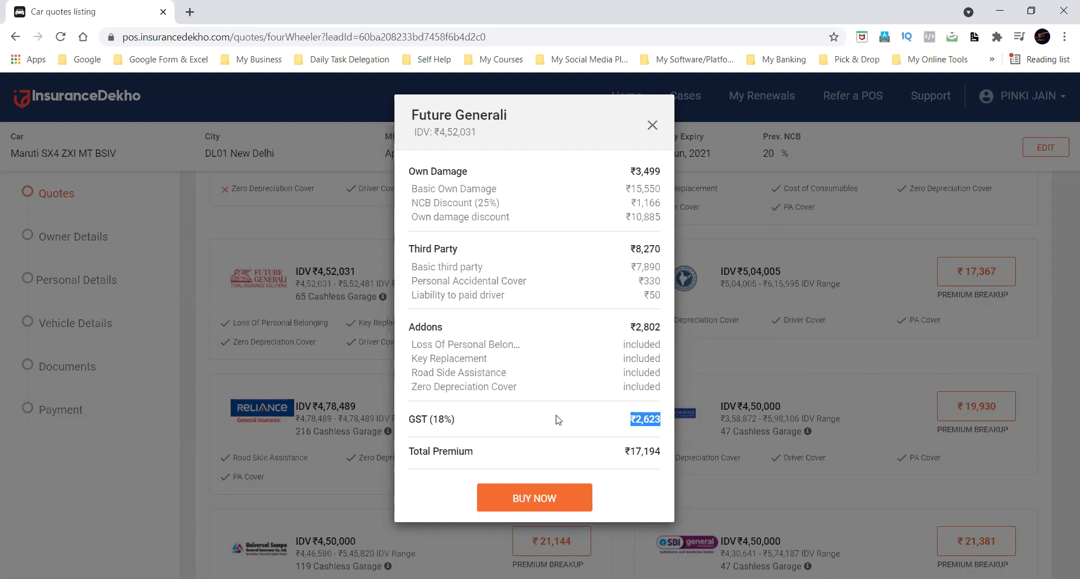
{"action": "left_click_drag", "start_coordinate": [628, 171], "coordinate": [664, 171]}
{"action": "left_click", "coordinate": [610, 211]}
{"action": "left_click_drag", "start_coordinate": [626, 327], "coordinate": [665, 328]}
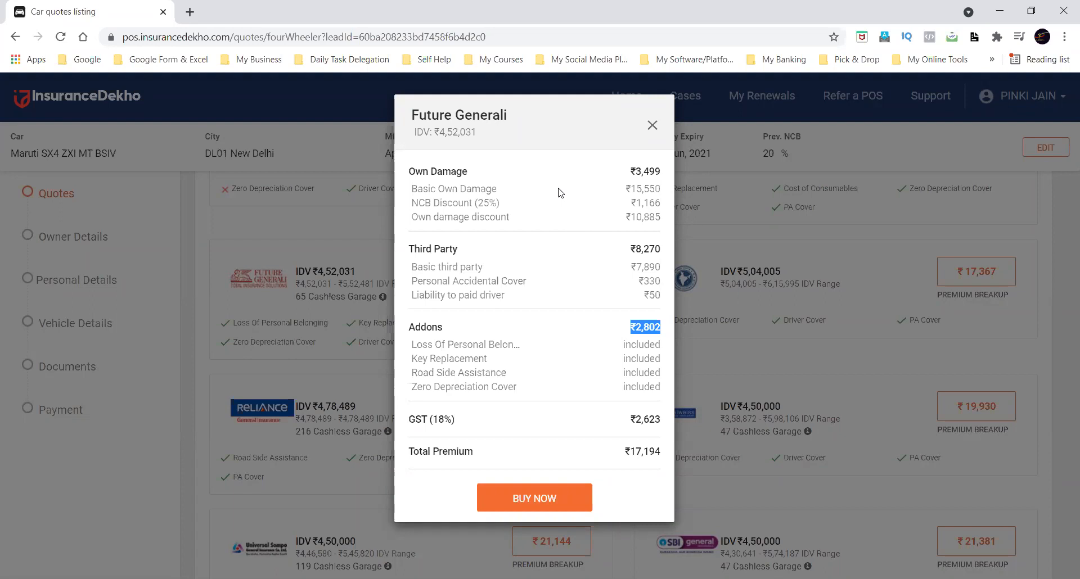
{"action": "left_click", "coordinate": [651, 126]}
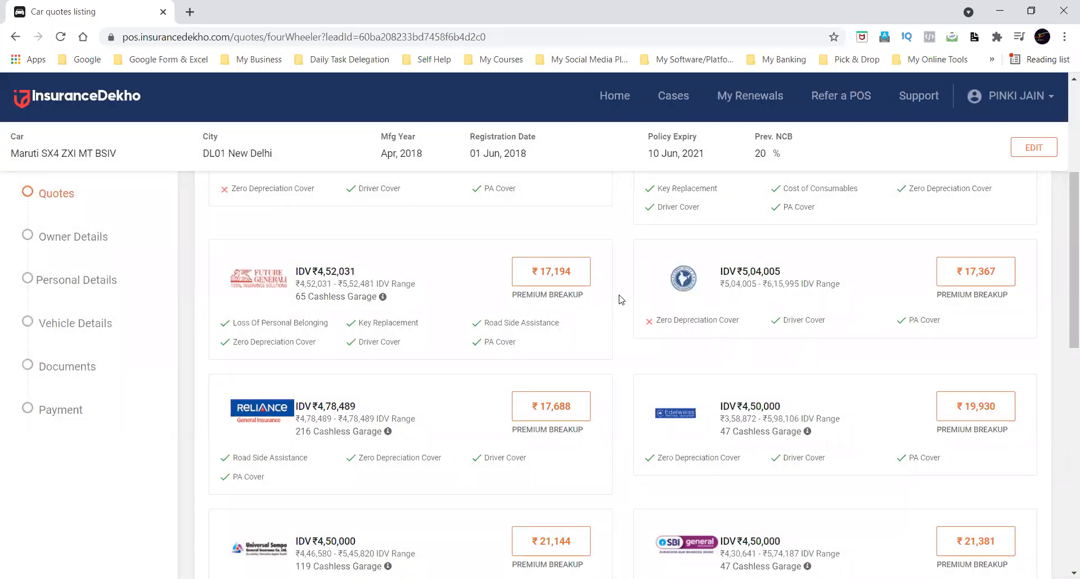
Find the ICICI Lombard quote among the comprehensive plans and open its premium breakup.
{"action": "scroll", "coordinate": [621, 300], "scroll_direction": "down", "scroll_amount": 2}
{"action": "scroll", "coordinate": [621, 300], "scroll_direction": "up", "scroll_amount": 2}
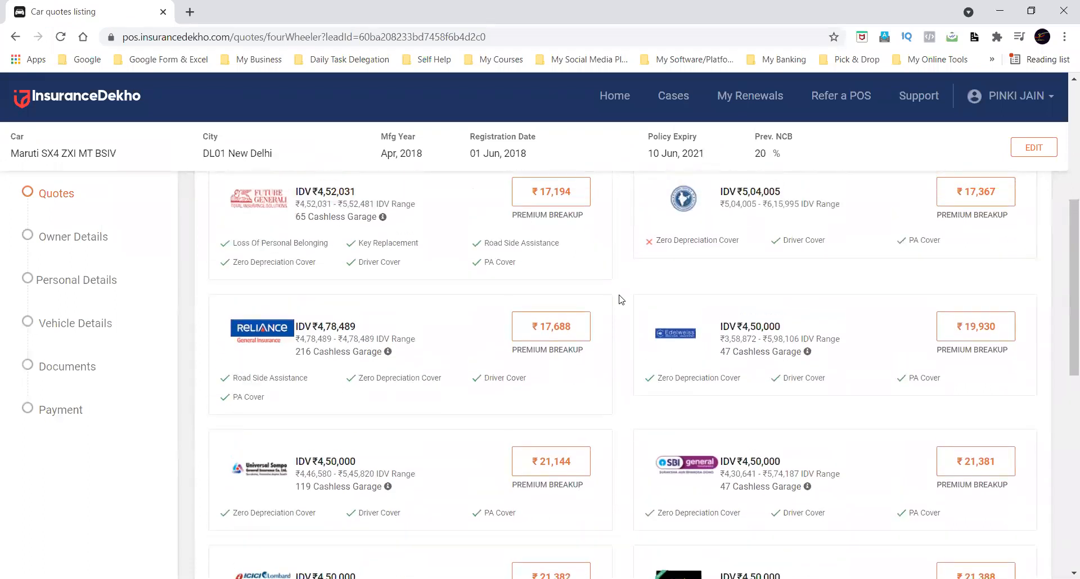
{"action": "scroll", "coordinate": [621, 299], "scroll_direction": "down", "scroll_amount": 4}
{"action": "scroll", "coordinate": [621, 299], "scroll_direction": "down", "scroll_amount": 2}
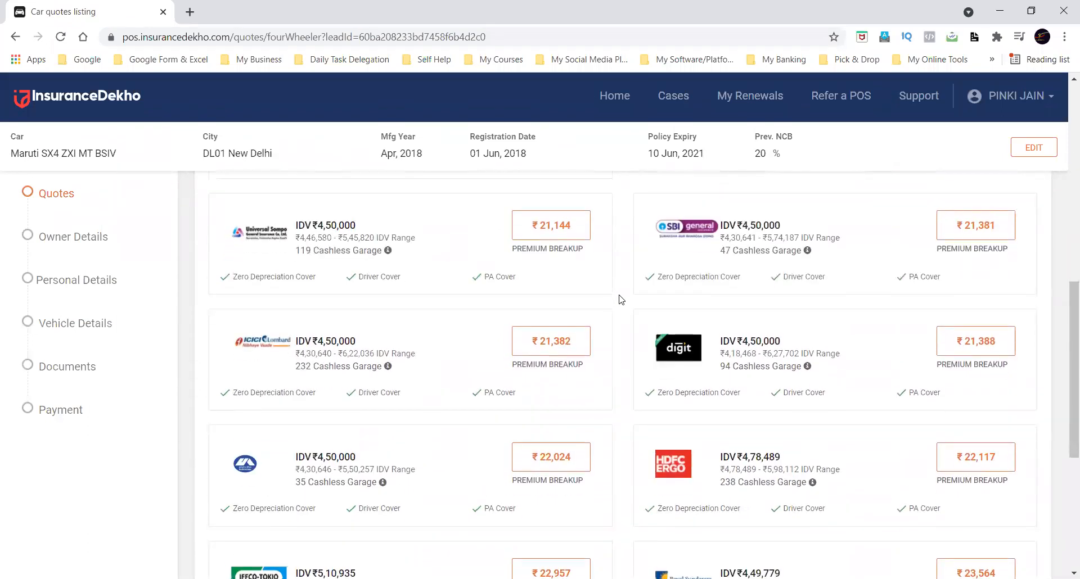
{"action": "left_click", "coordinate": [539, 369]}
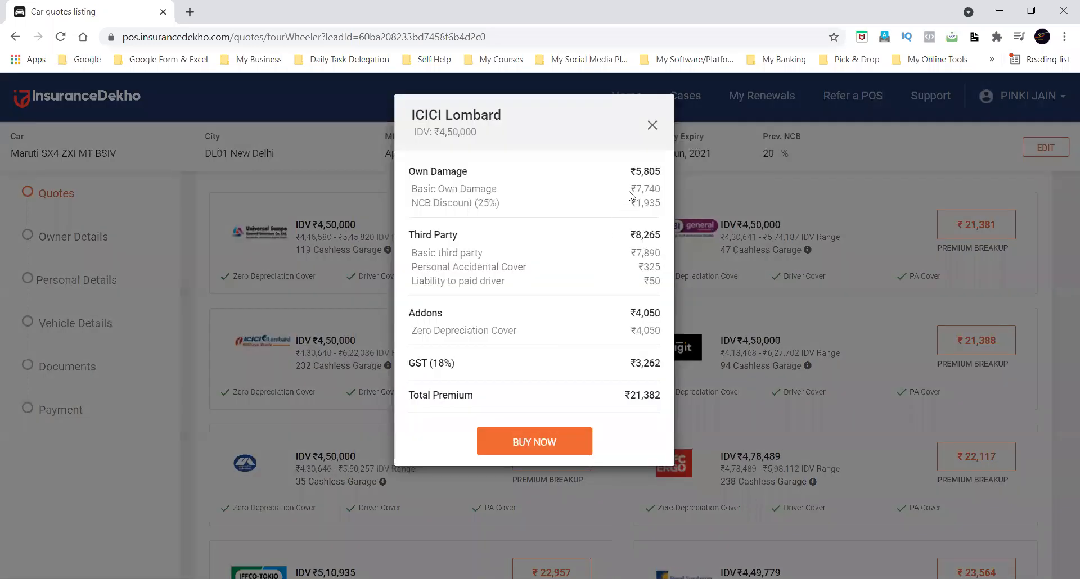
Compare the Own Damage and Addons amounts in the ICICI Lombard breakup and close it.
{"action": "double_click", "coordinate": [643, 176]}
{"action": "double_click", "coordinate": [651, 313]}
{"action": "left_click", "coordinate": [649, 172]}
{"action": "left_click_drag", "start_coordinate": [632, 172], "coordinate": [668, 172]}
{"action": "left_click_drag", "start_coordinate": [635, 313], "coordinate": [670, 313]}
{"action": "left_click", "coordinate": [615, 318]}
{"action": "left_click", "coordinate": [653, 126]}
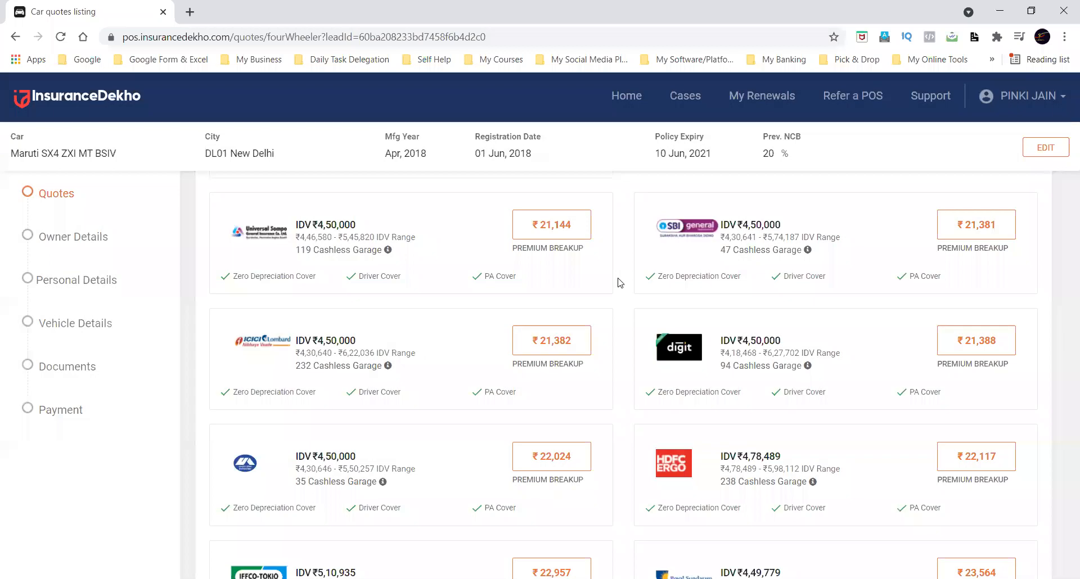
Compare the insurers' quotes in the listing and examine the cashless garage count on the Reliance quote.
{"action": "scroll", "coordinate": [619, 282], "scroll_direction": "up", "scroll_amount": 10}
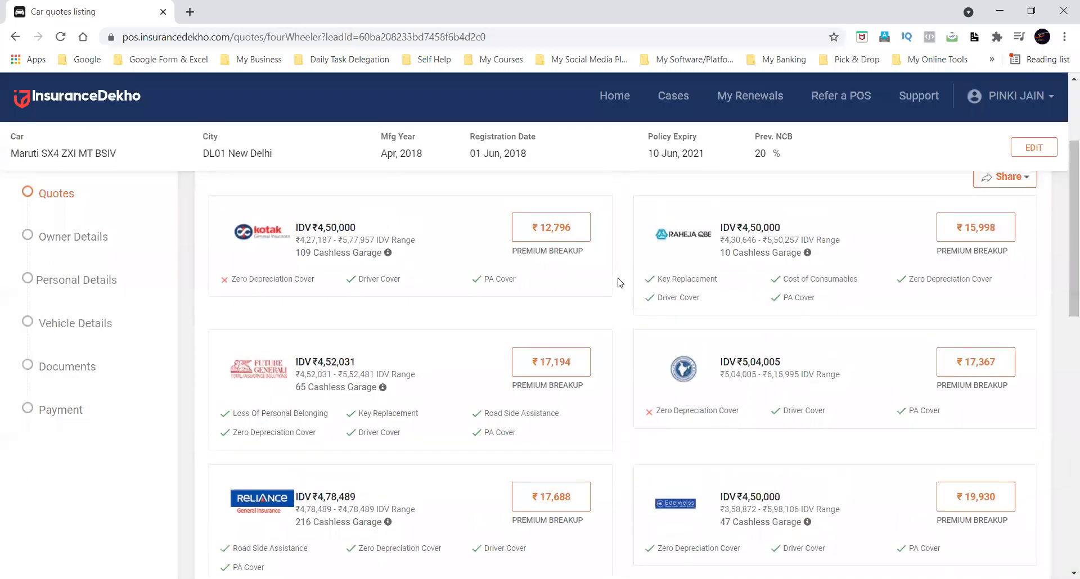
{"action": "scroll", "coordinate": [620, 282], "scroll_direction": "down", "scroll_amount": 3}
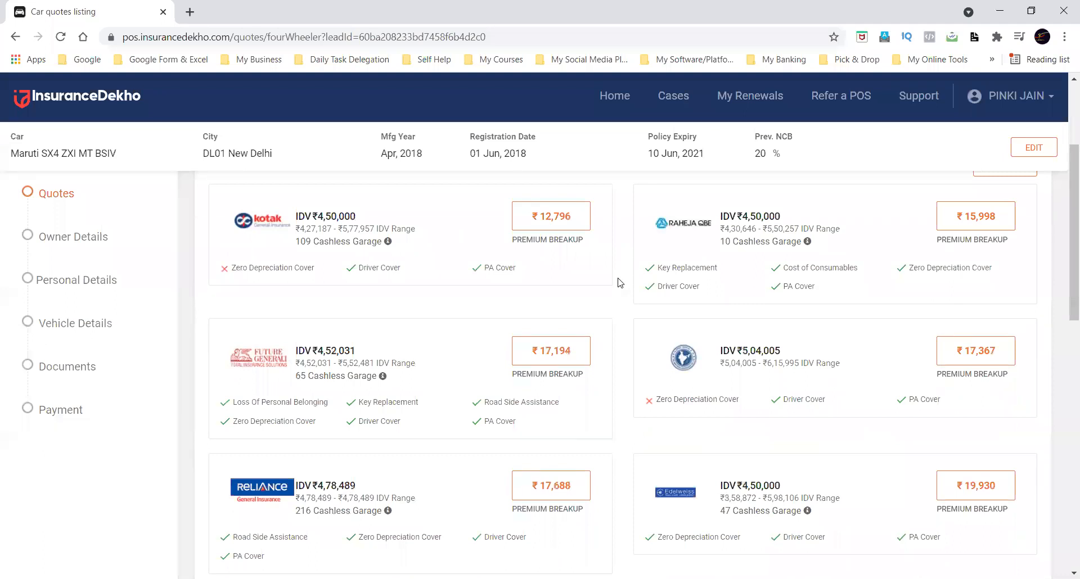
{"action": "scroll", "coordinate": [619, 283], "scroll_direction": "down", "scroll_amount": 1}
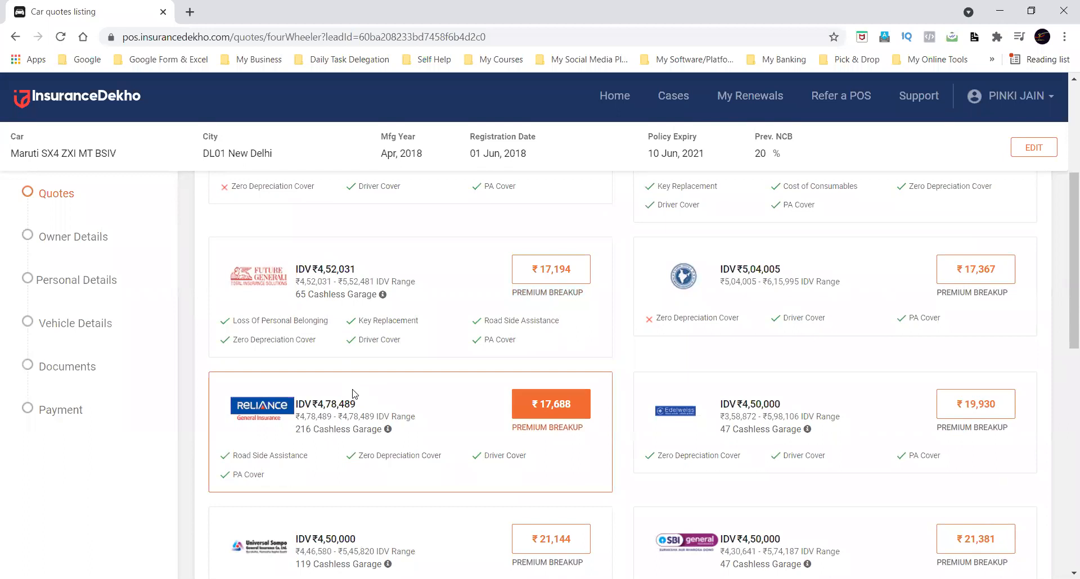
{"action": "scroll", "coordinate": [355, 393], "scroll_direction": "down", "scroll_amount": 1}
{"action": "scroll", "coordinate": [355, 394], "scroll_direction": "down", "scroll_amount": 3}
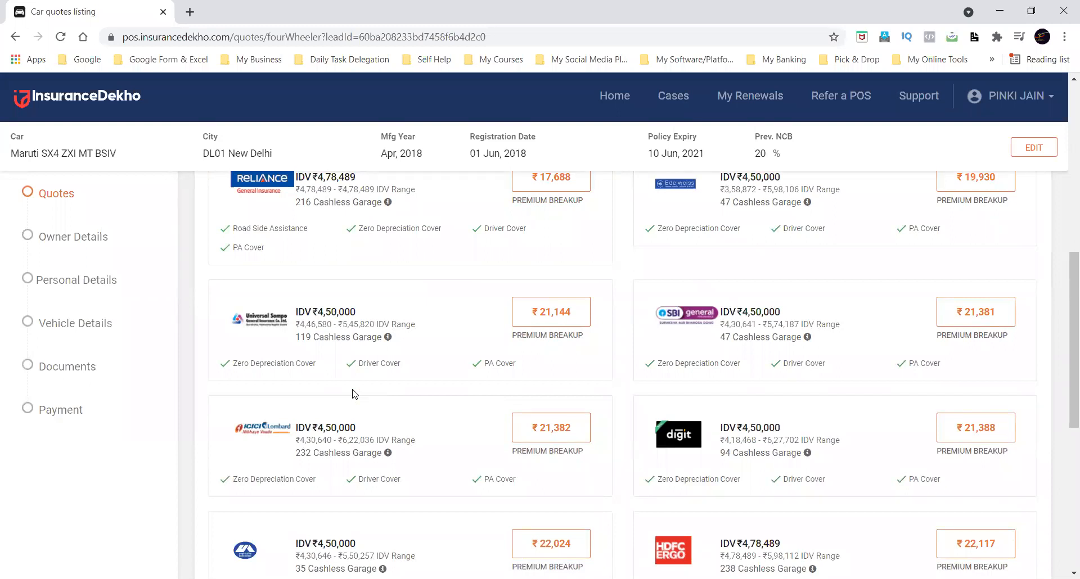
{"action": "scroll", "coordinate": [354, 393], "scroll_direction": "up", "scroll_amount": 3}
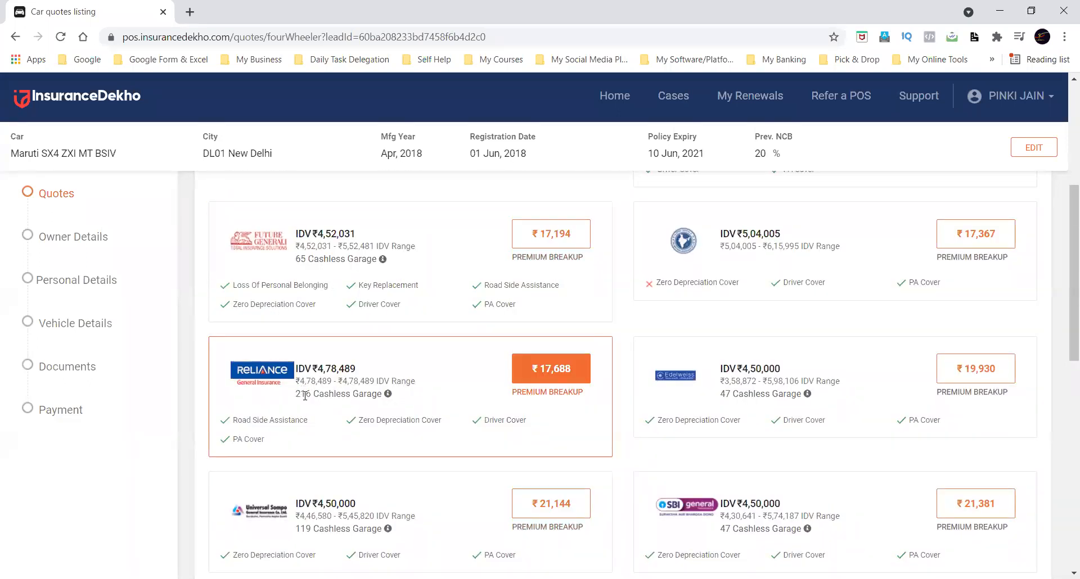
{"action": "mouse_move", "coordinate": [293, 394]}
{"action": "left_mouse_down"}
{"action": "mouse_move", "coordinate": [338, 391]}
{"action": "mouse_move", "coordinate": [300, 394]}
{"action": "left_mouse_up"}
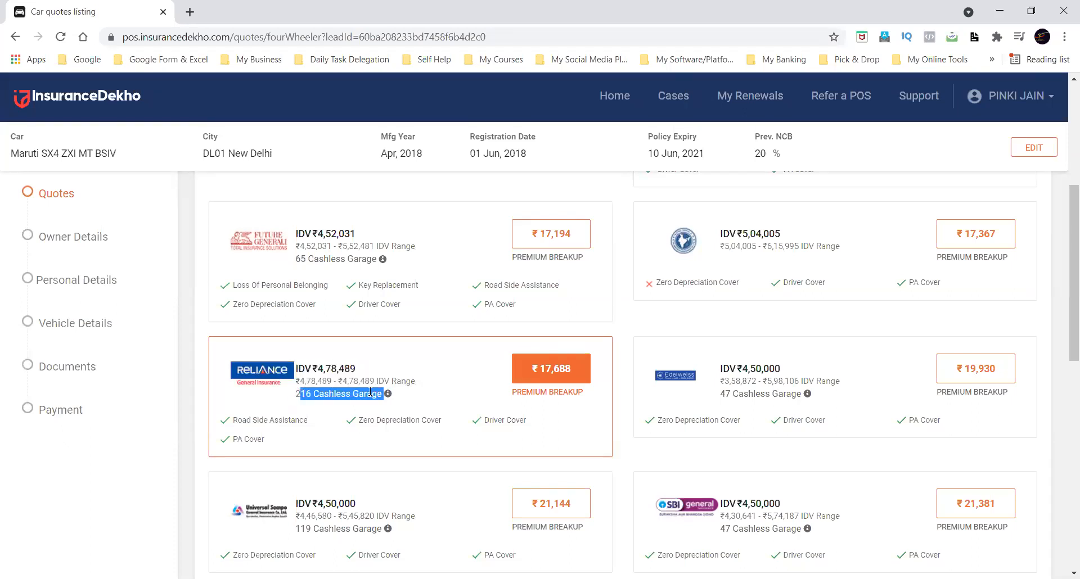
{"action": "left_click", "coordinate": [460, 399]}
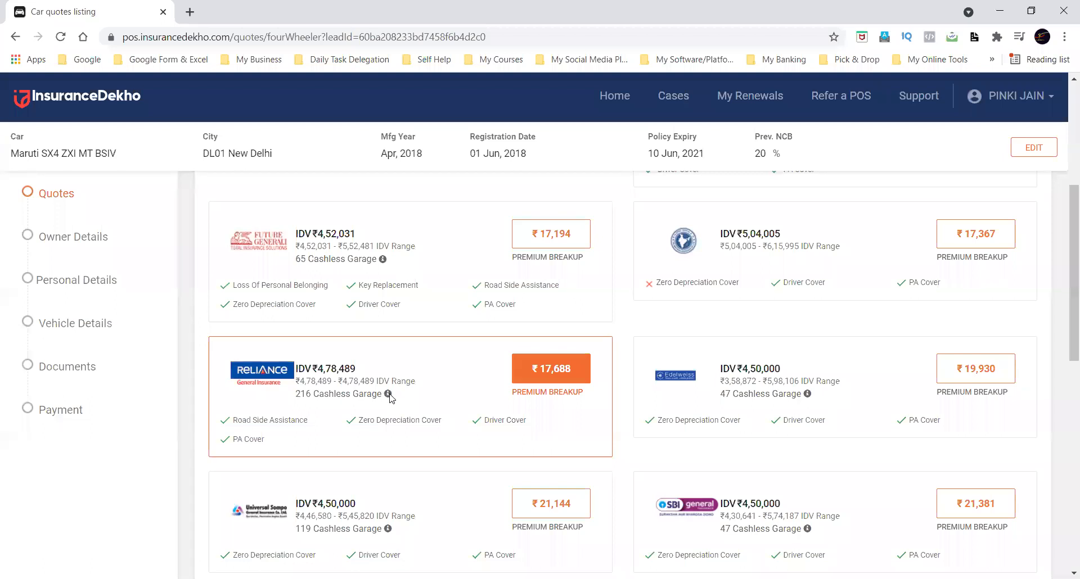
Open the cashless garage list of the Reliance quote and review the garages' names, contact numbers and addresses.
{"action": "left_click", "coordinate": [388, 394]}
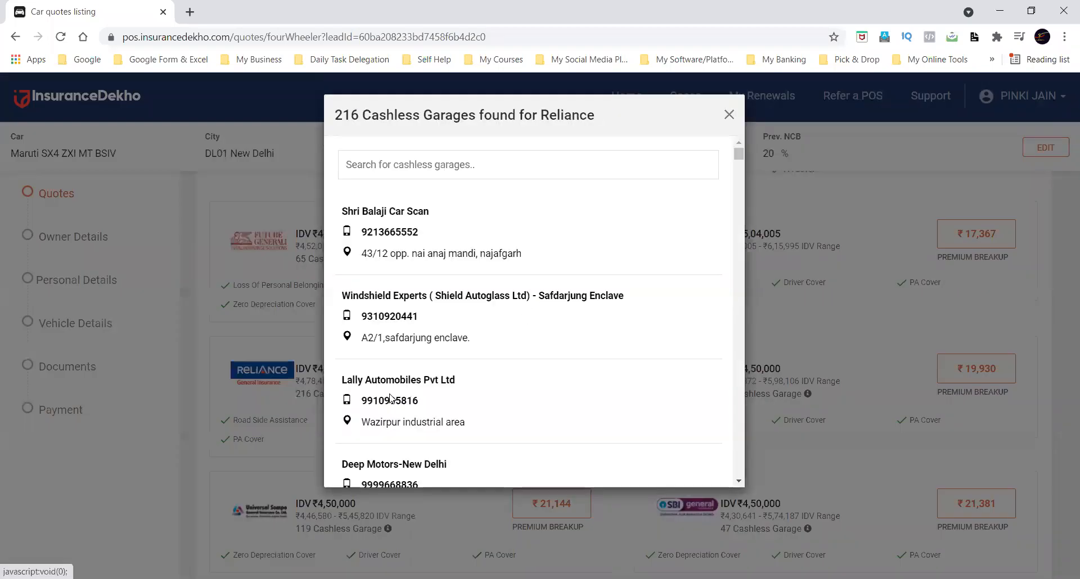
{"action": "scroll", "coordinate": [559, 338], "scroll_direction": "down", "scroll_amount": 5}
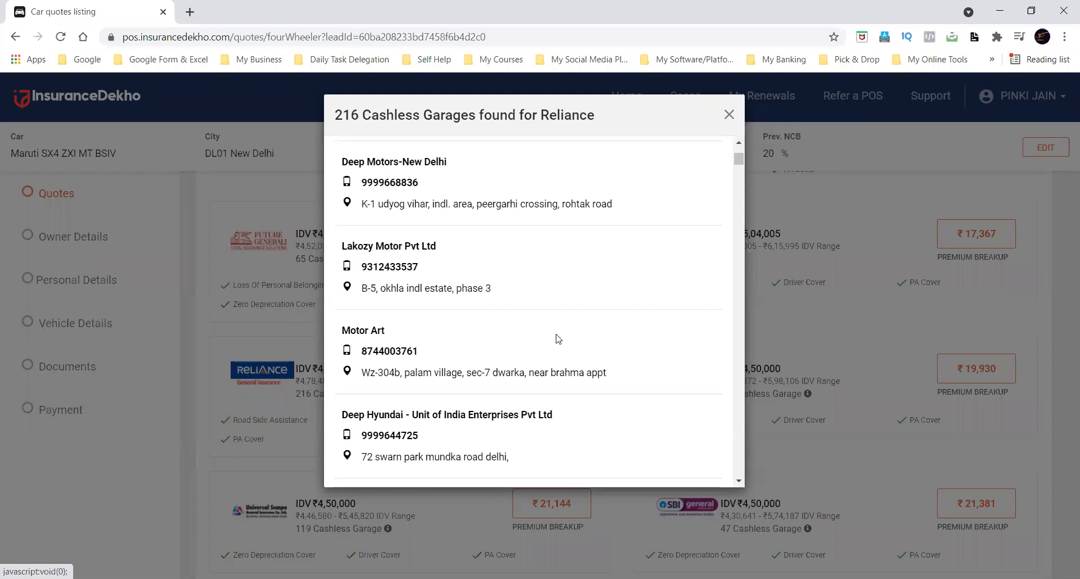
{"action": "scroll", "coordinate": [558, 339], "scroll_direction": "down", "scroll_amount": 1}
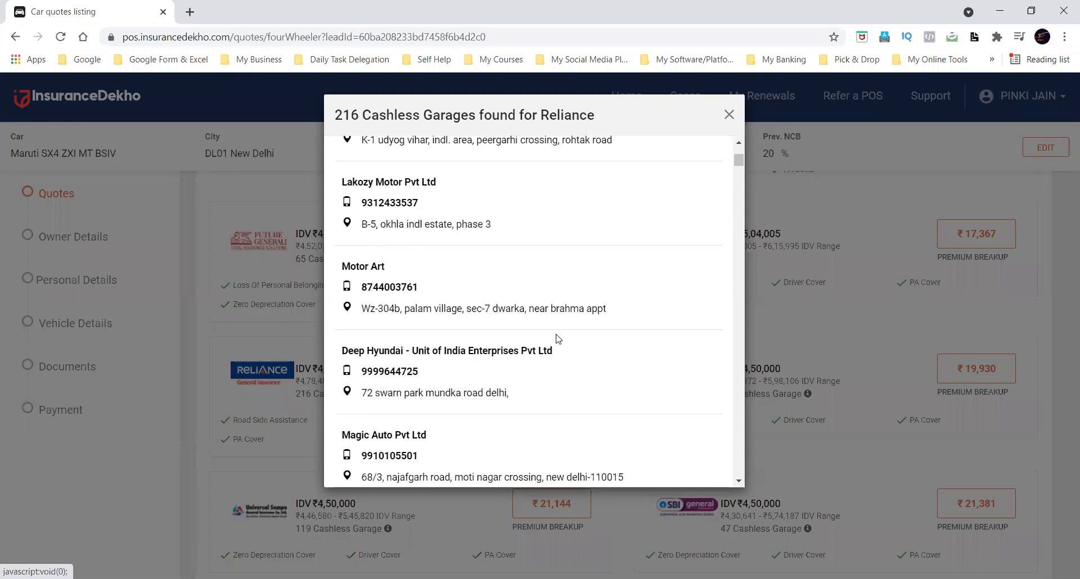
{"action": "scroll", "coordinate": [558, 338], "scroll_direction": "up", "scroll_amount": 1}
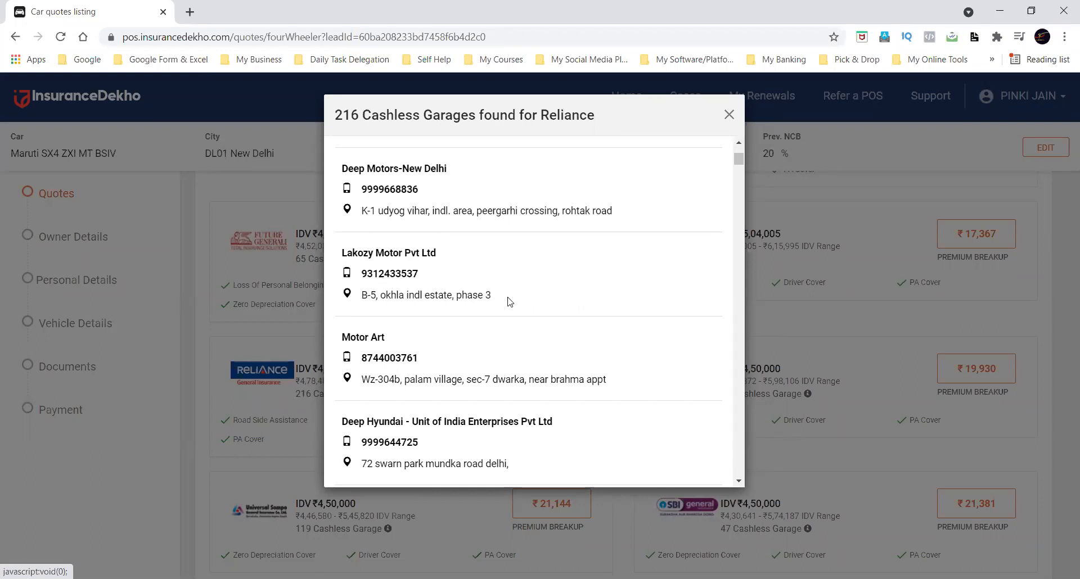
{"action": "scroll", "coordinate": [508, 302], "scroll_direction": "up", "scroll_amount": 5}
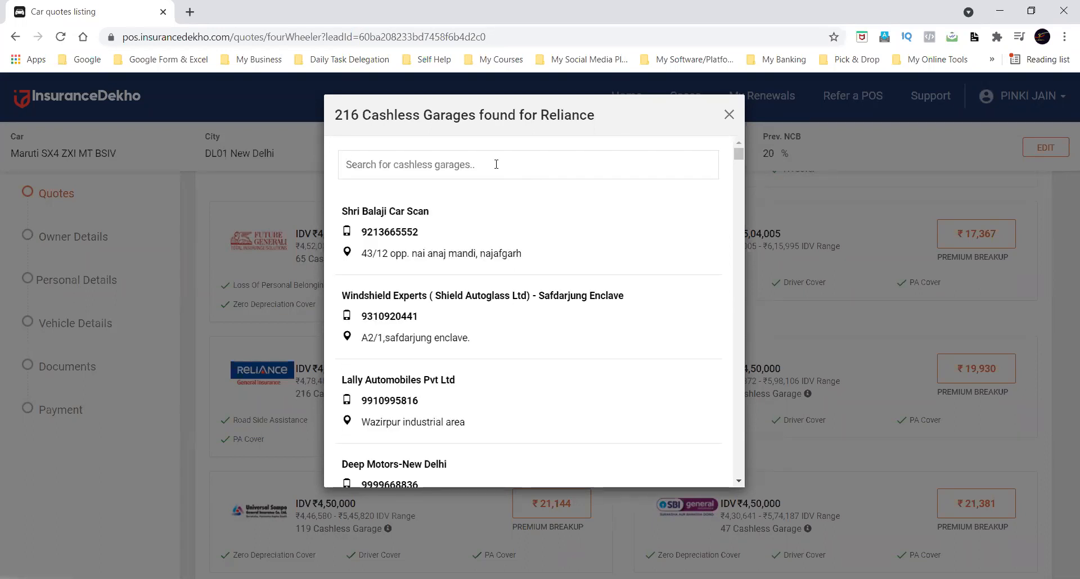
Search the Reliance cashless garages for "rana" and close the garage list.
{"action": "left_click", "coordinate": [544, 165]}
{"action": "type", "text": "rana"}
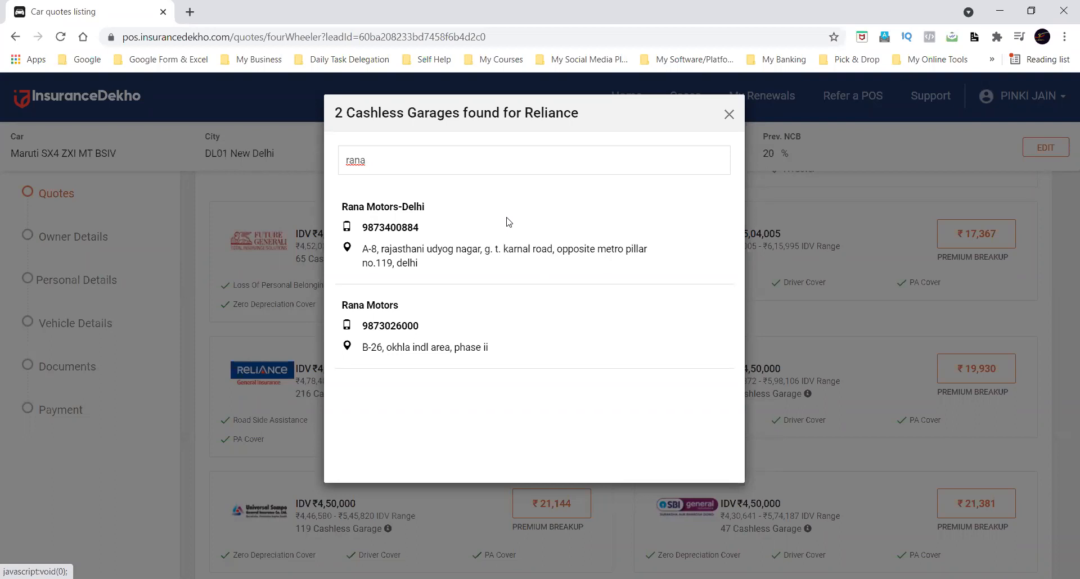
{"action": "left_click", "coordinate": [729, 114]}
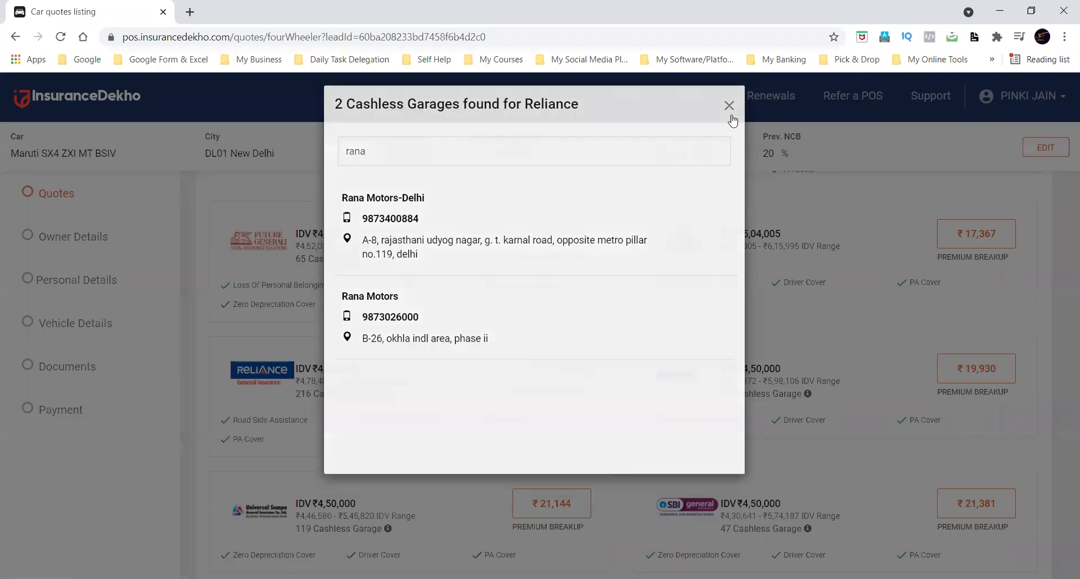
Open the Universal Sompo quote's cashless garage list, look through its garages and close it.
{"action": "scroll", "coordinate": [624, 309], "scroll_direction": "down", "scroll_amount": 5}
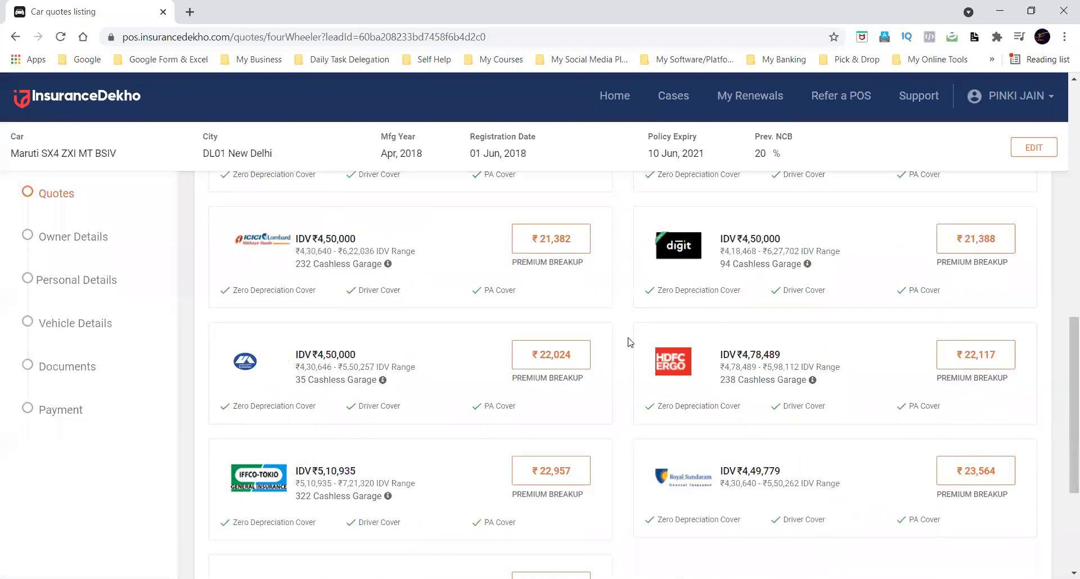
{"action": "scroll", "coordinate": [627, 337], "scroll_direction": "up", "scroll_amount": 1}
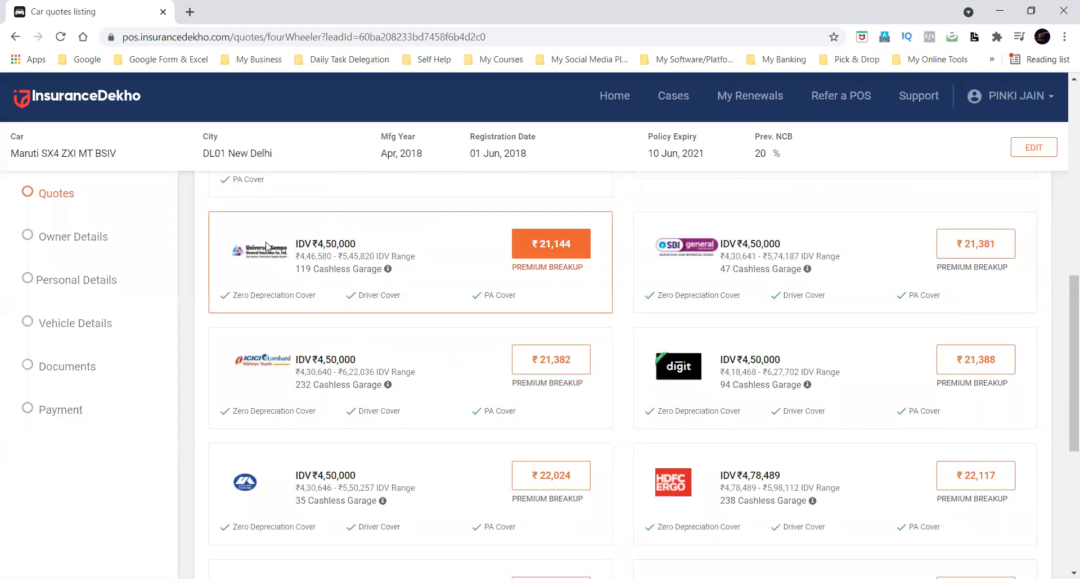
{"action": "left_click", "coordinate": [388, 269]}
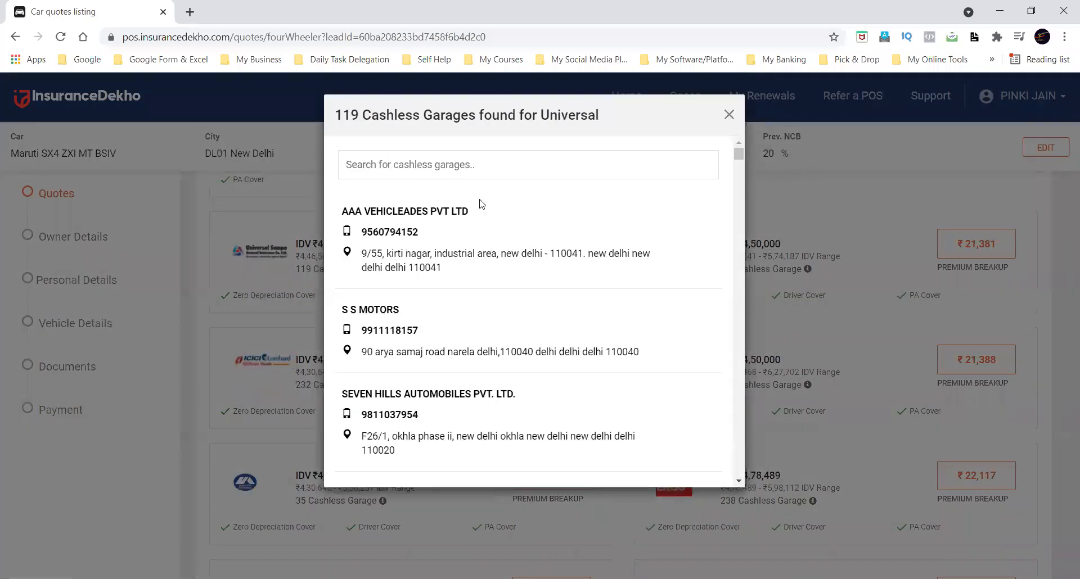
{"action": "scroll", "coordinate": [529, 348], "scroll_direction": "down", "scroll_amount": 3}
{"action": "scroll", "coordinate": [529, 348], "scroll_direction": "down", "scroll_amount": 7}
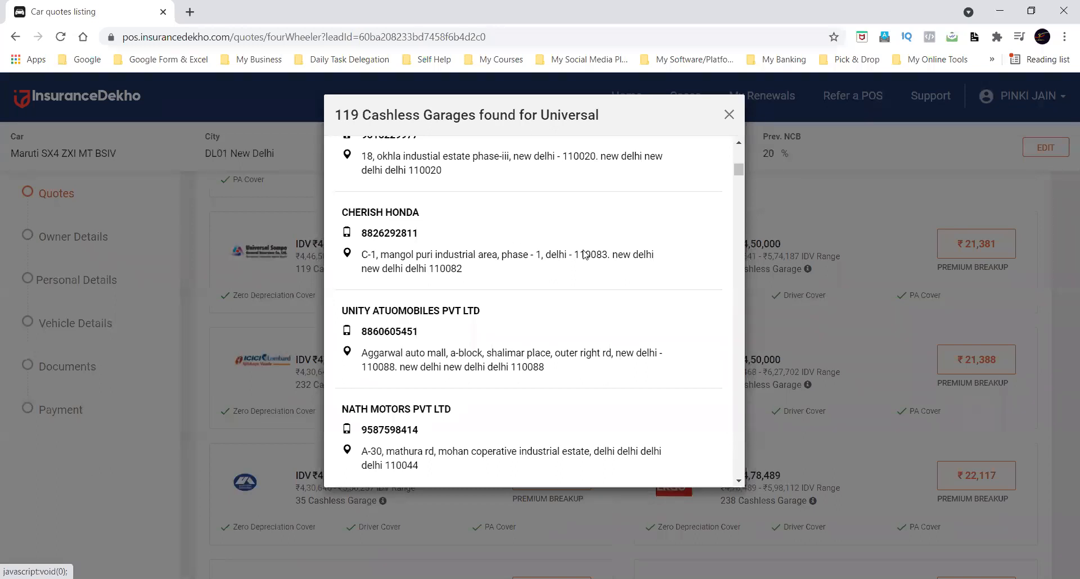
{"action": "left_click", "coordinate": [729, 116]}
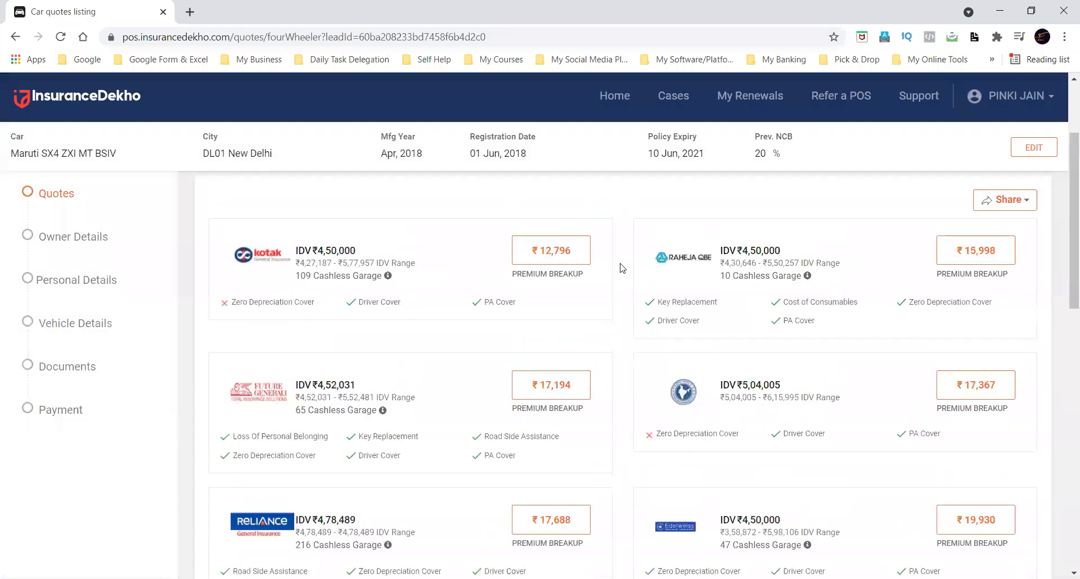
Review the comprehensive quotes again, from the filters and Kotak plan to the Universal Sompo and SBI General plans.
{"action": "scroll", "coordinate": [621, 269], "scroll_direction": "down", "scroll_amount": 5}
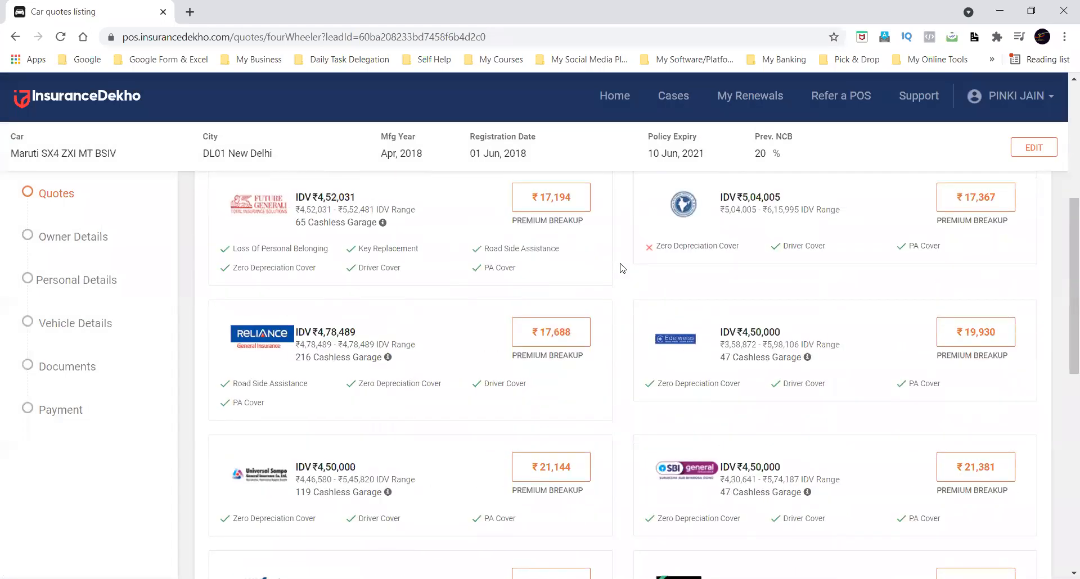
{"action": "scroll", "coordinate": [620, 269], "scroll_direction": "up", "scroll_amount": 5}
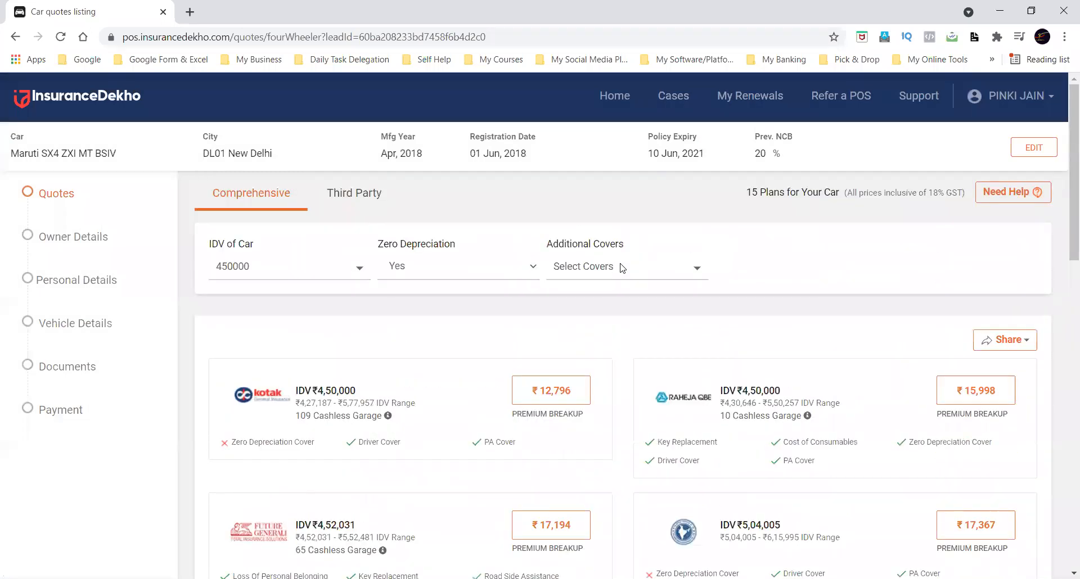
{"action": "scroll", "coordinate": [620, 269], "scroll_direction": "down", "scroll_amount": 5}
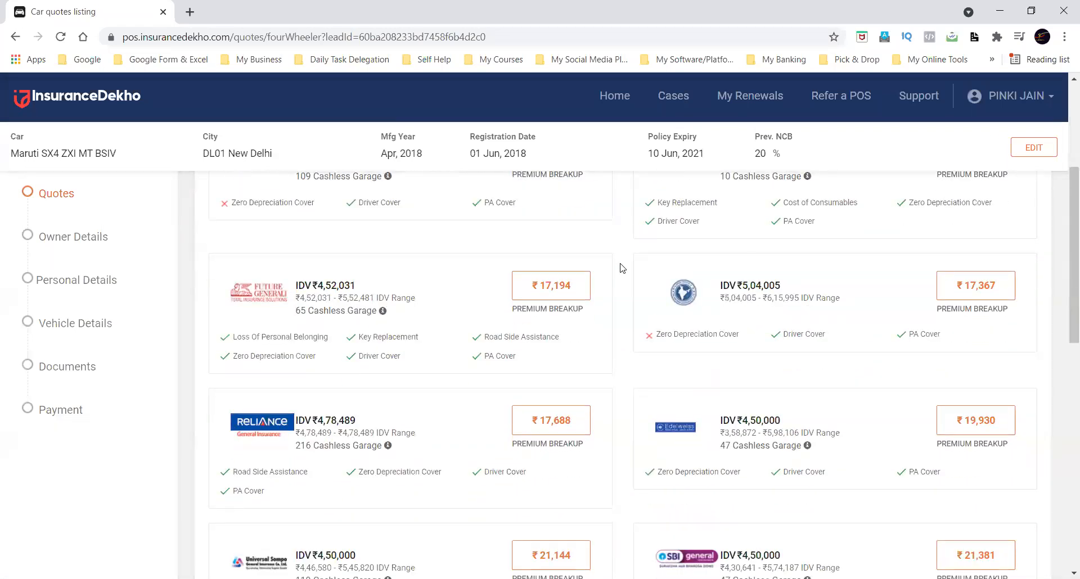
{"action": "scroll", "coordinate": [620, 268], "scroll_direction": "up", "scroll_amount": 5}
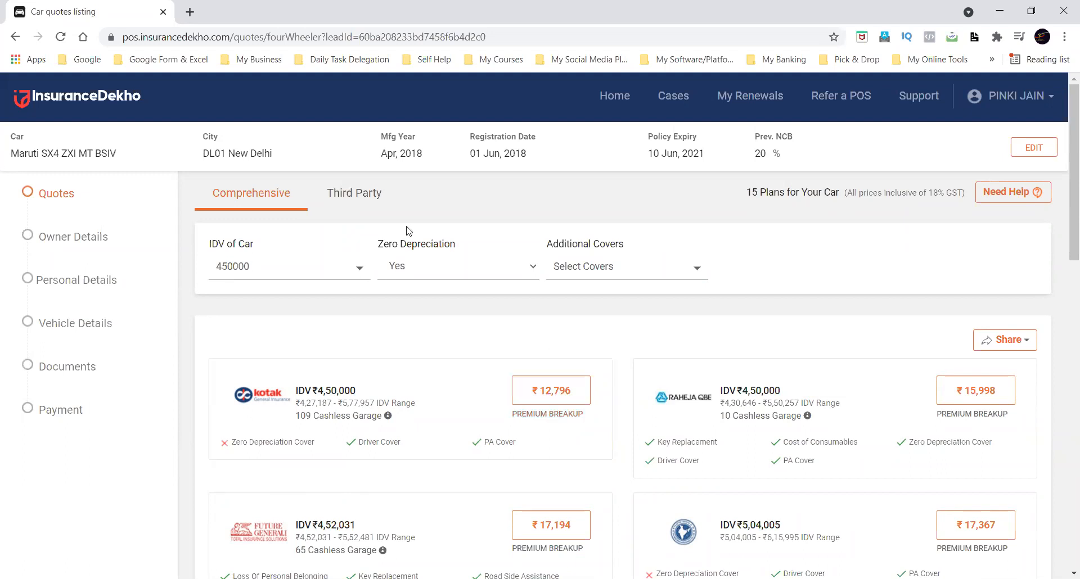
View the Comprehensive listing, check the Third Party listing and return to the Comprehensive quotes.
{"action": "left_click", "coordinate": [252, 197]}
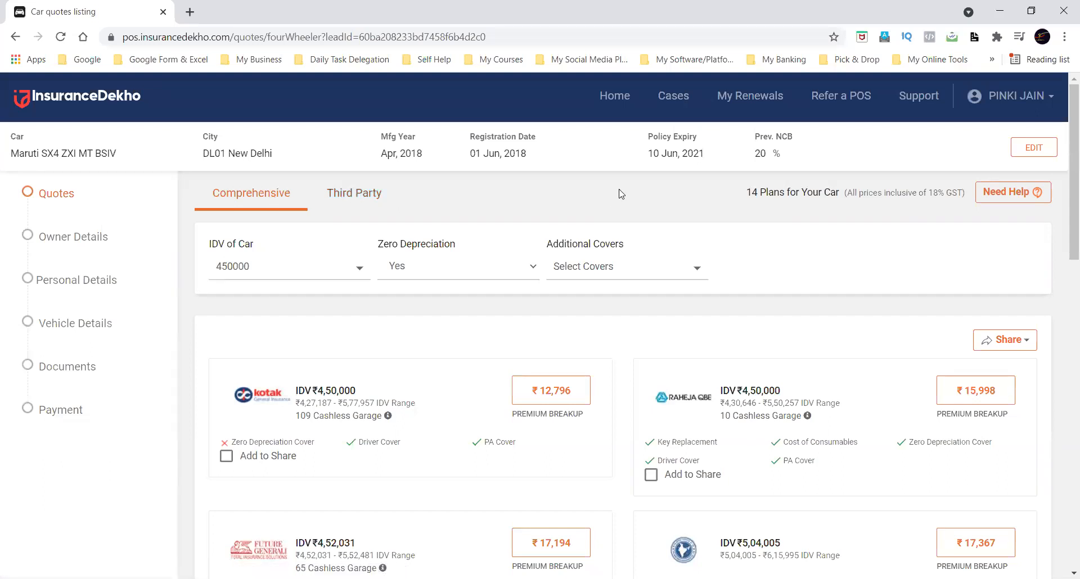
{"action": "left_click", "coordinate": [371, 203]}
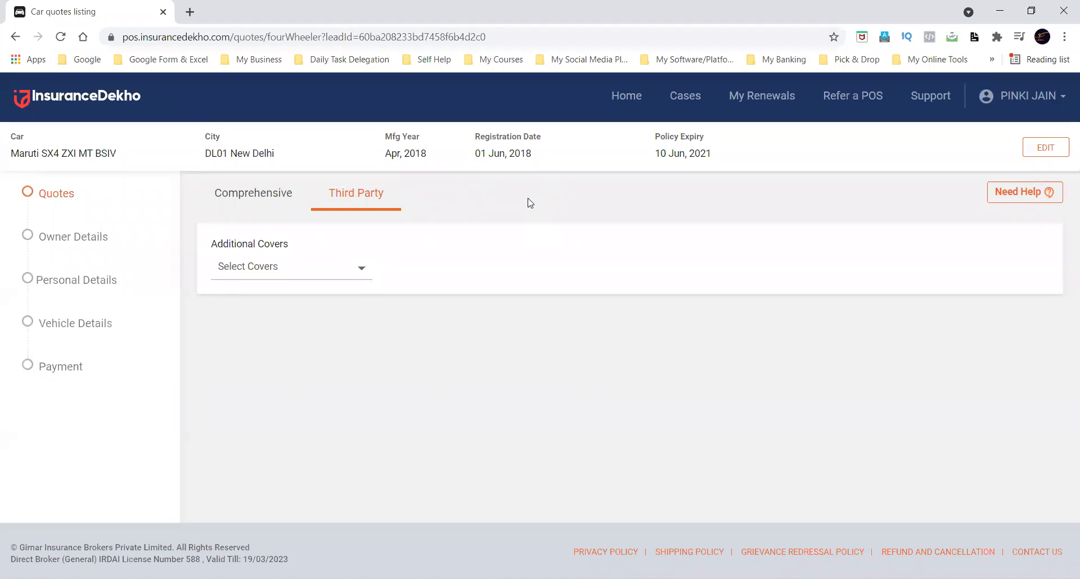
{"action": "left_click", "coordinate": [258, 196]}
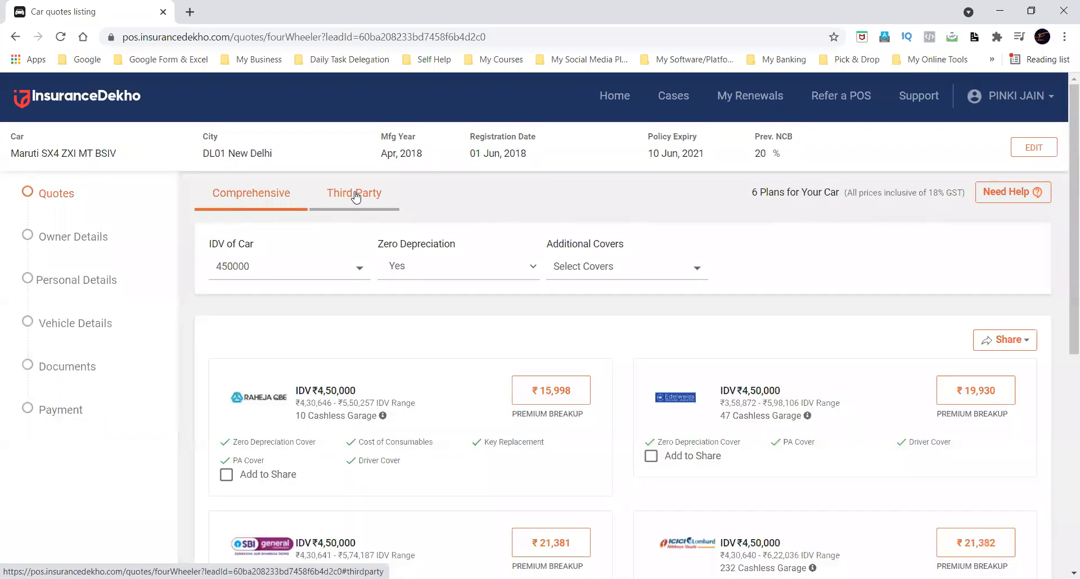
Switch to Third Party quotes and save the vehicle details without edits to reload the plans.
{"action": "left_click", "coordinate": [355, 195]}
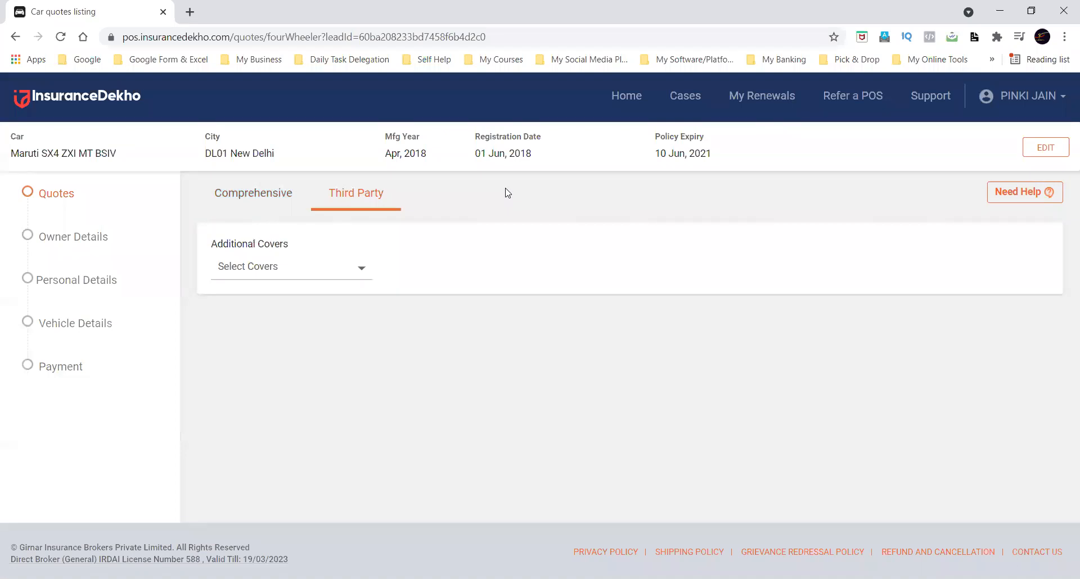
{"action": "left_click", "coordinate": [1046, 148]}
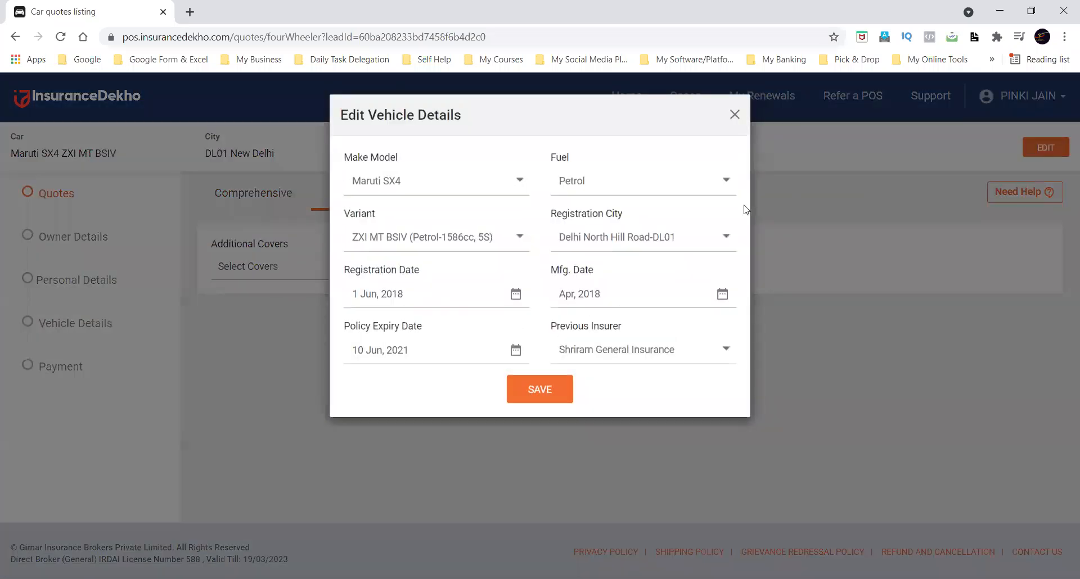
{"action": "left_click", "coordinate": [547, 390]}
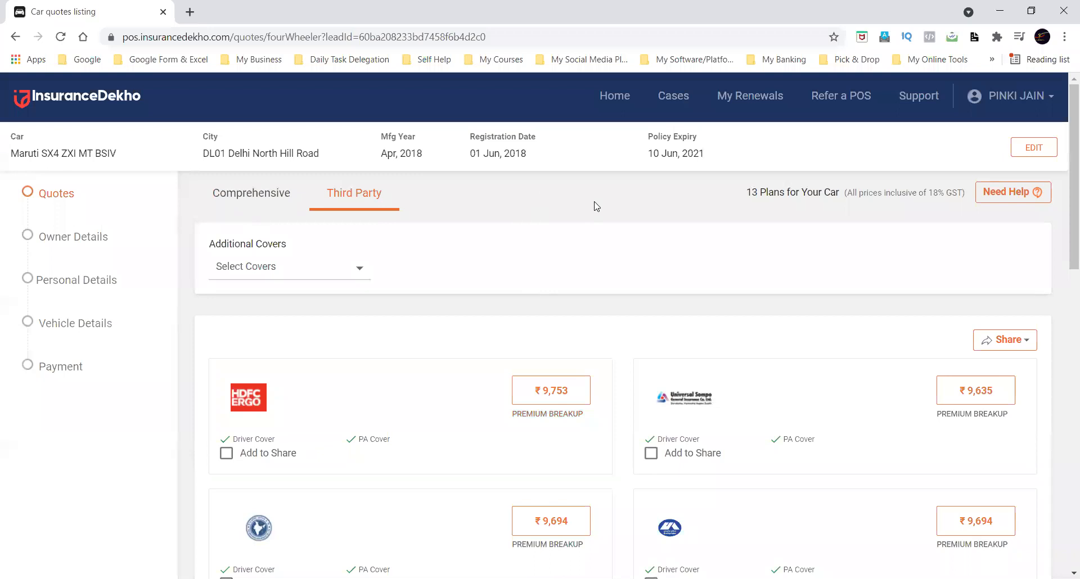
Examine the Additional Covers choices for the third party quotes and close the list without changing the selection.
{"action": "left_click", "coordinate": [1024, 352]}
{"action": "left_click", "coordinate": [901, 352]}
{"action": "left_click", "coordinate": [325, 269]}
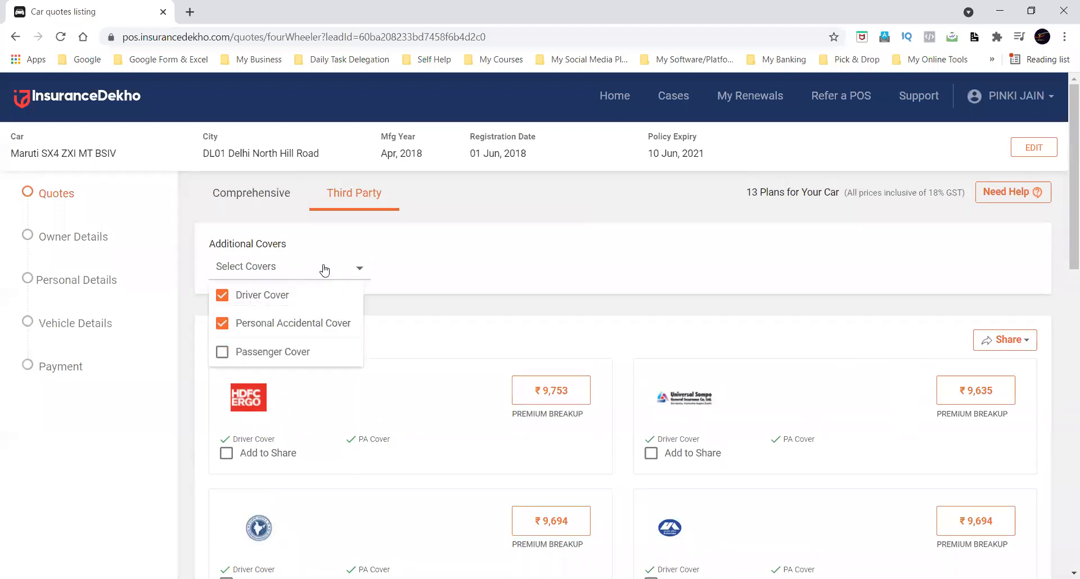
{"action": "left_click", "coordinate": [452, 288]}
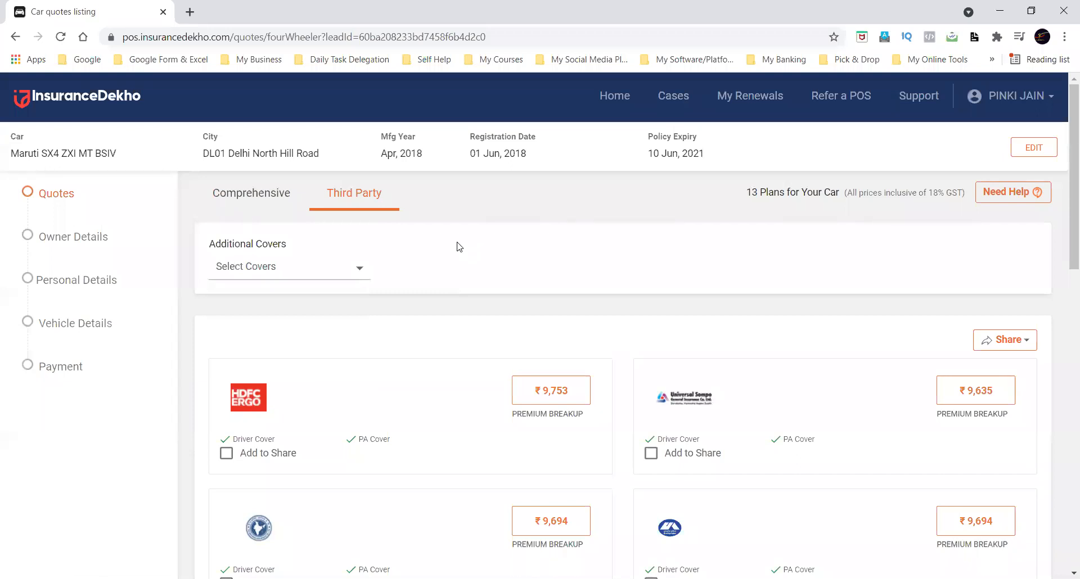
Check the Additional Covers choices without changing them and look through the third party plans.
{"action": "left_click", "coordinate": [312, 269]}
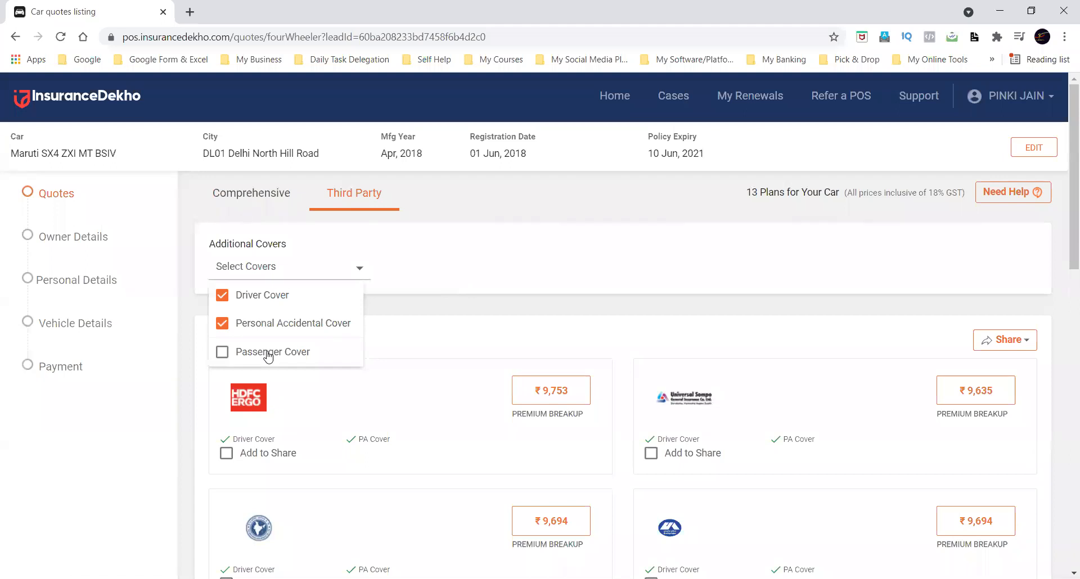
{"action": "left_click", "coordinate": [421, 315]}
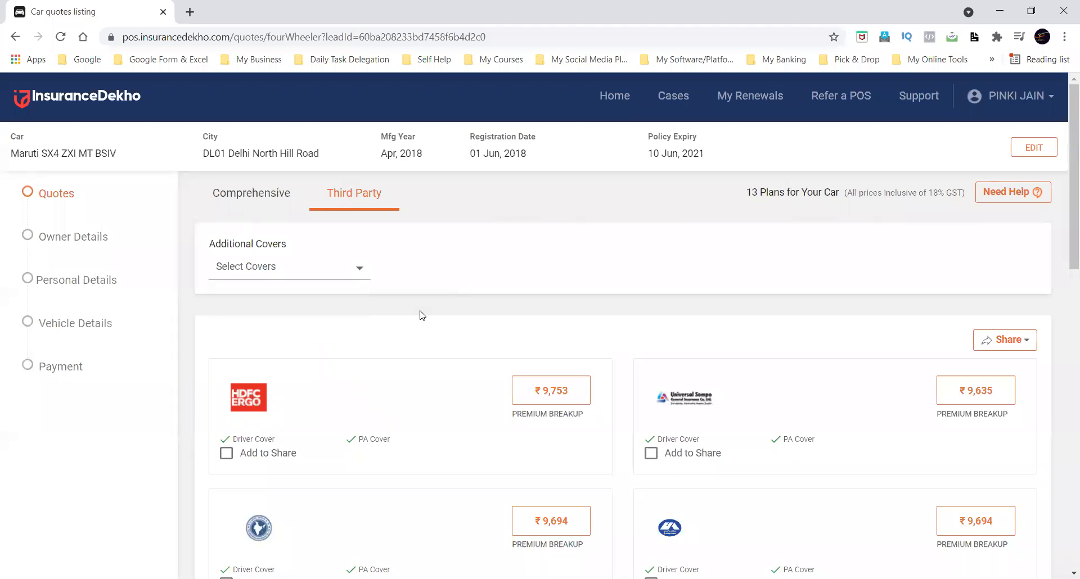
{"action": "scroll", "coordinate": [422, 315], "scroll_direction": "down", "scroll_amount": 2}
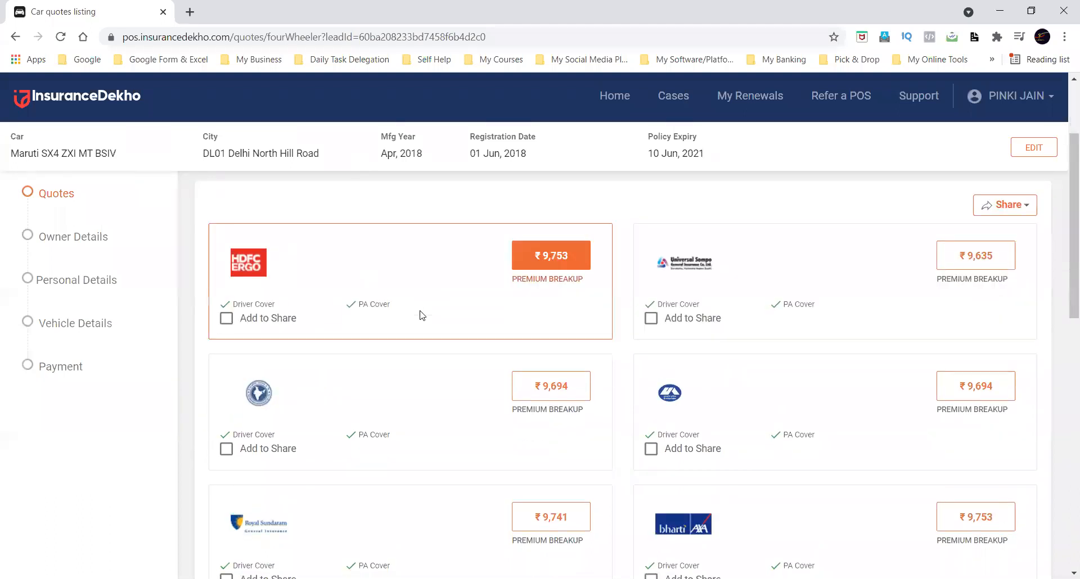
{"action": "scroll", "coordinate": [542, 305], "scroll_direction": "down", "scroll_amount": 1}
{"action": "scroll", "coordinate": [540, 306], "scroll_direction": "up", "scroll_amount": 1}
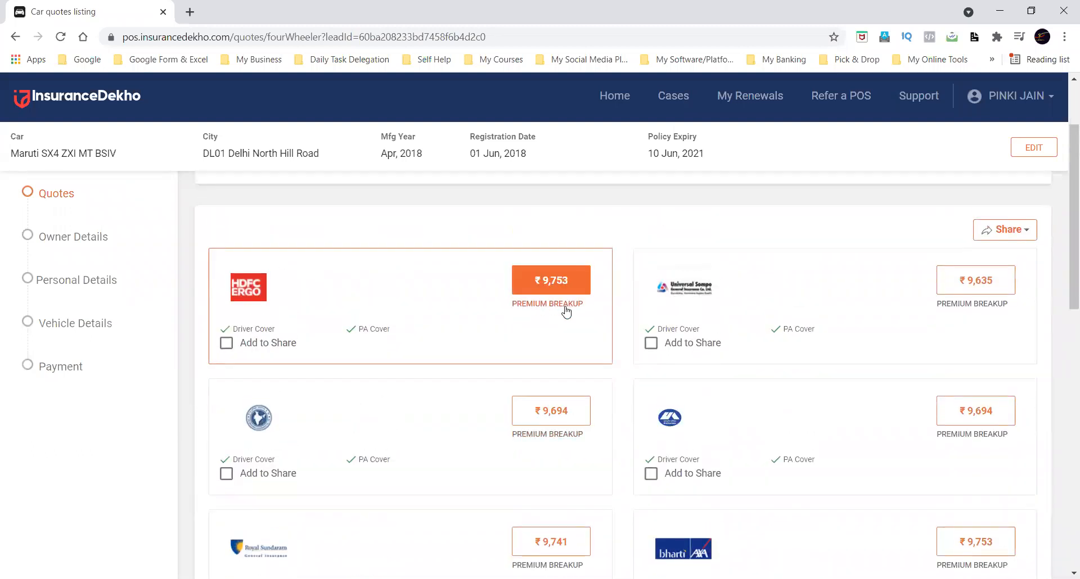
Compare the basic third party premium in the HDFC ERGO and Universal Sompo premium breakups.
{"action": "left_click", "coordinate": [564, 306]}
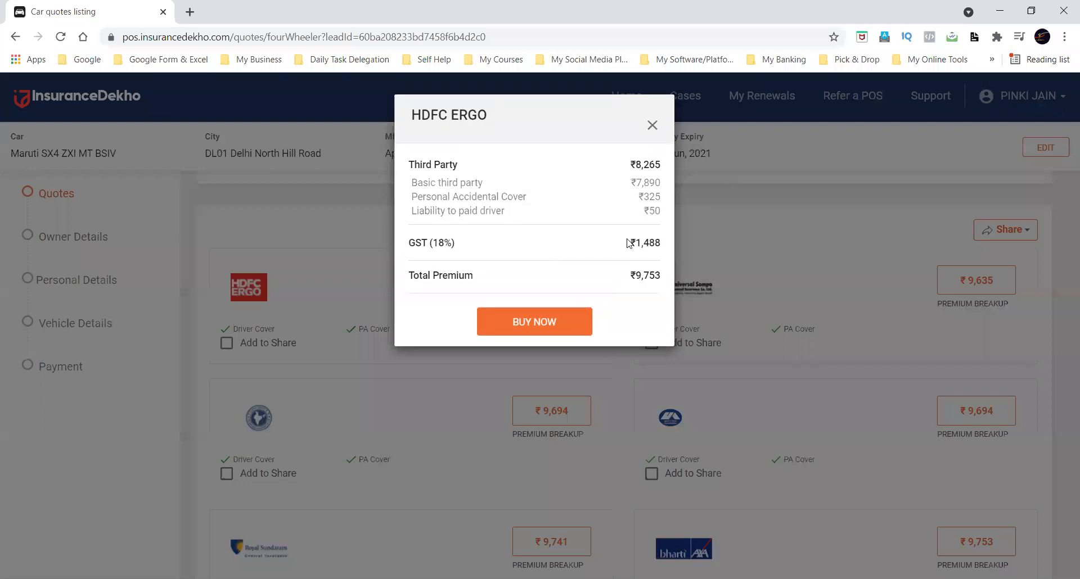
{"action": "left_click_drag", "start_coordinate": [630, 182], "coordinate": [661, 184]}
{"action": "left_click", "coordinate": [651, 126]}
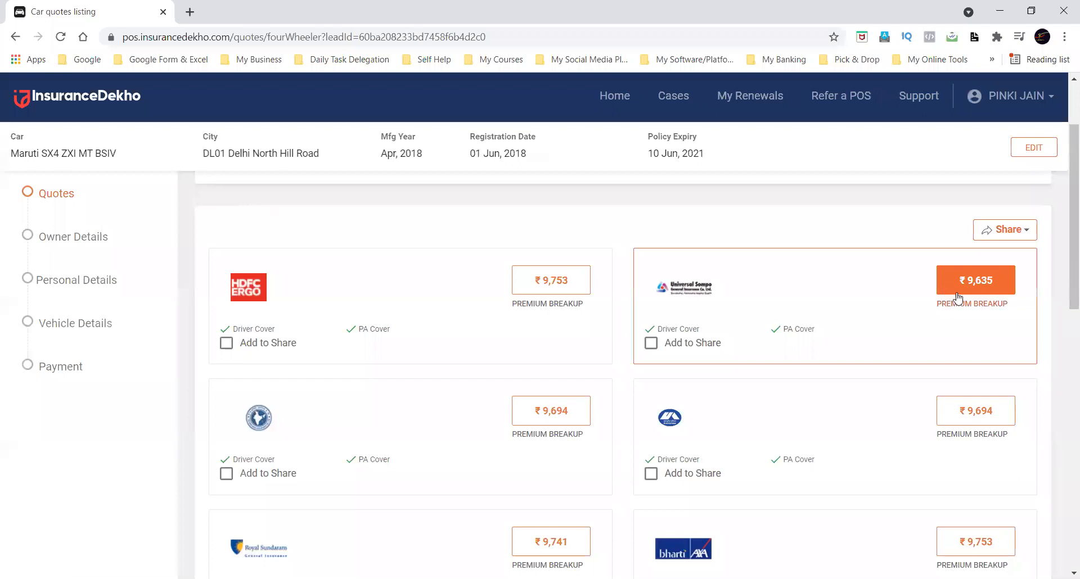
{"action": "left_click", "coordinate": [960, 302]}
{"action": "left_click_drag", "start_coordinate": [661, 184], "coordinate": [631, 180]}
{"action": "left_click", "coordinate": [651, 126]}
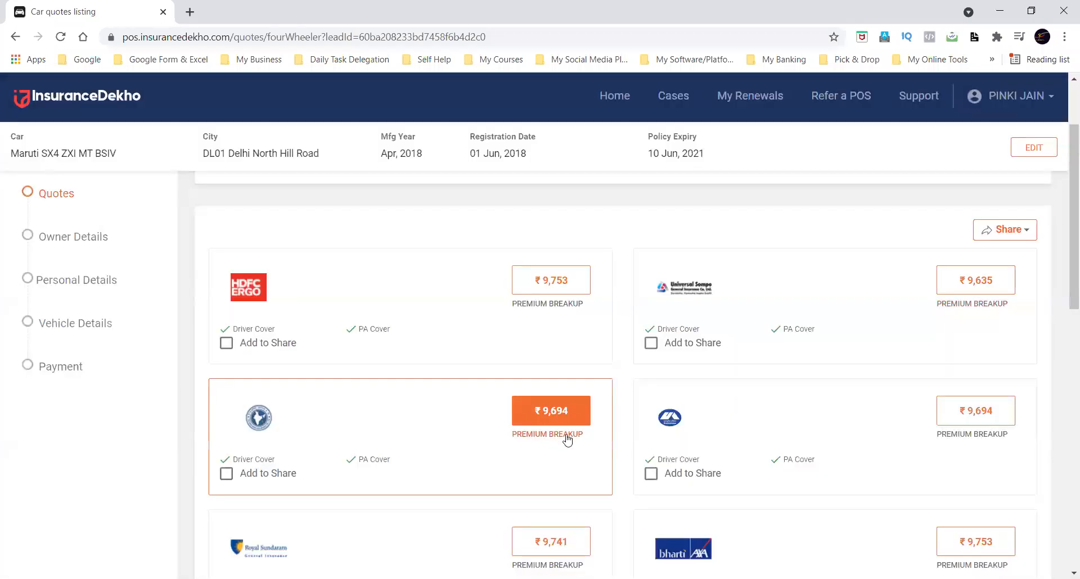
Inspect the basic third party premium in the New India and United India premium breakups.
{"action": "left_click", "coordinate": [565, 437]}
{"action": "double_click", "coordinate": [639, 168]}
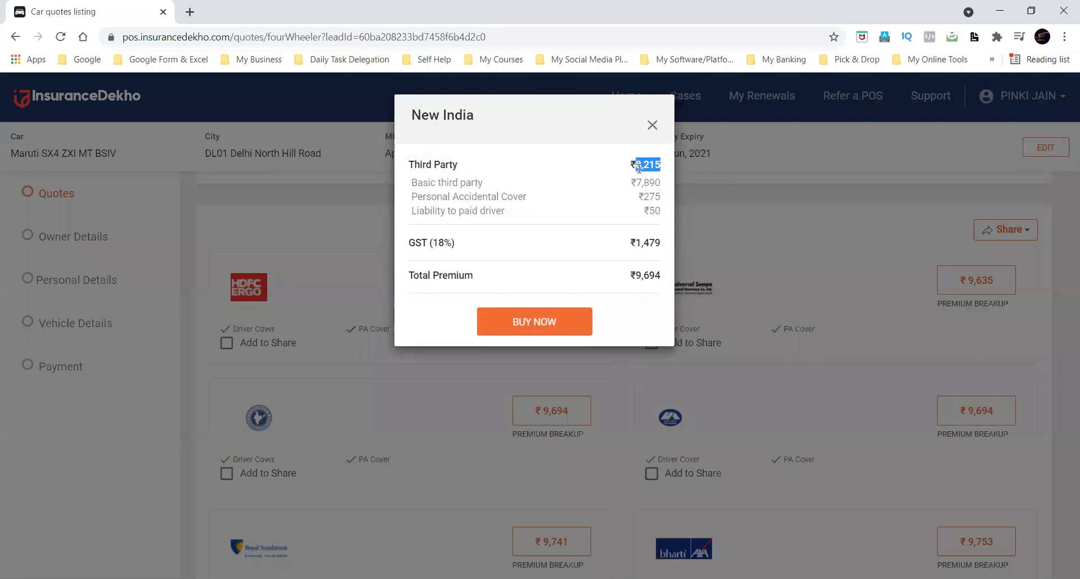
{"action": "triple_click", "coordinate": [646, 183]}
{"action": "left_click_drag", "start_coordinate": [646, 184], "coordinate": [650, 122]}
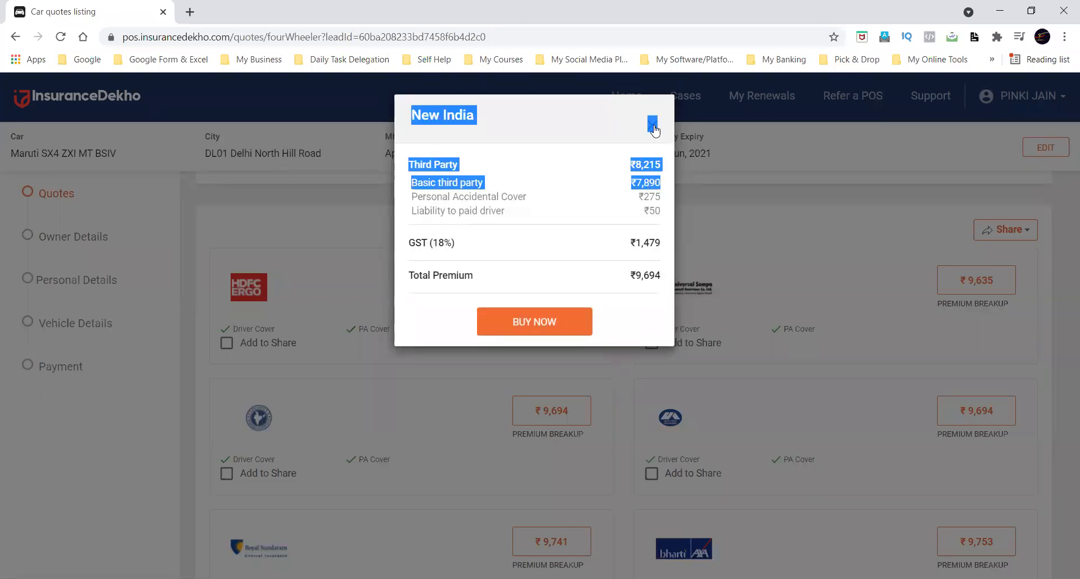
{"action": "left_click", "coordinate": [652, 125]}
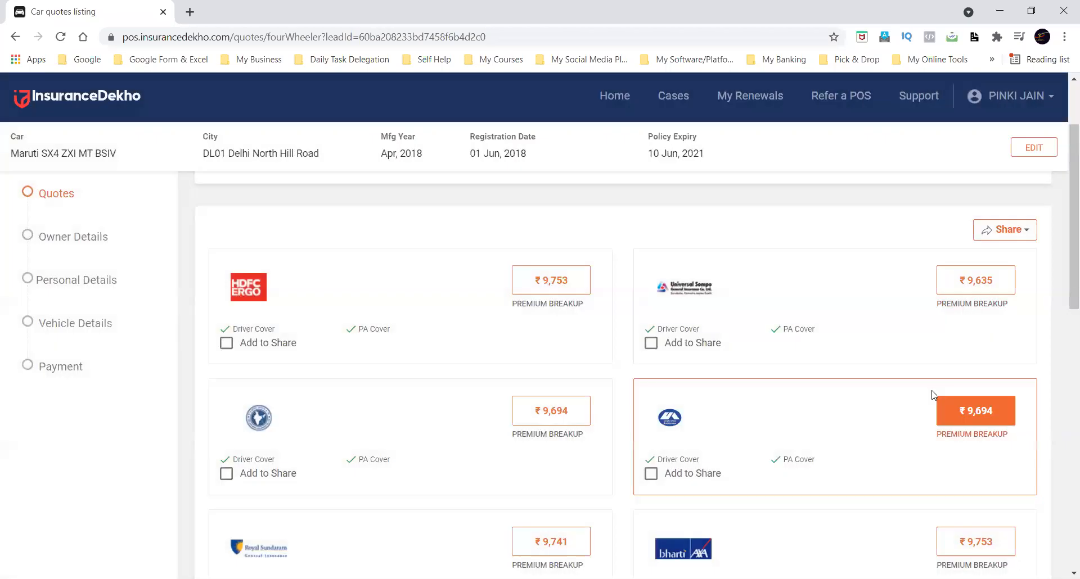
{"action": "left_click", "coordinate": [972, 436]}
{"action": "triple_click", "coordinate": [642, 181]}
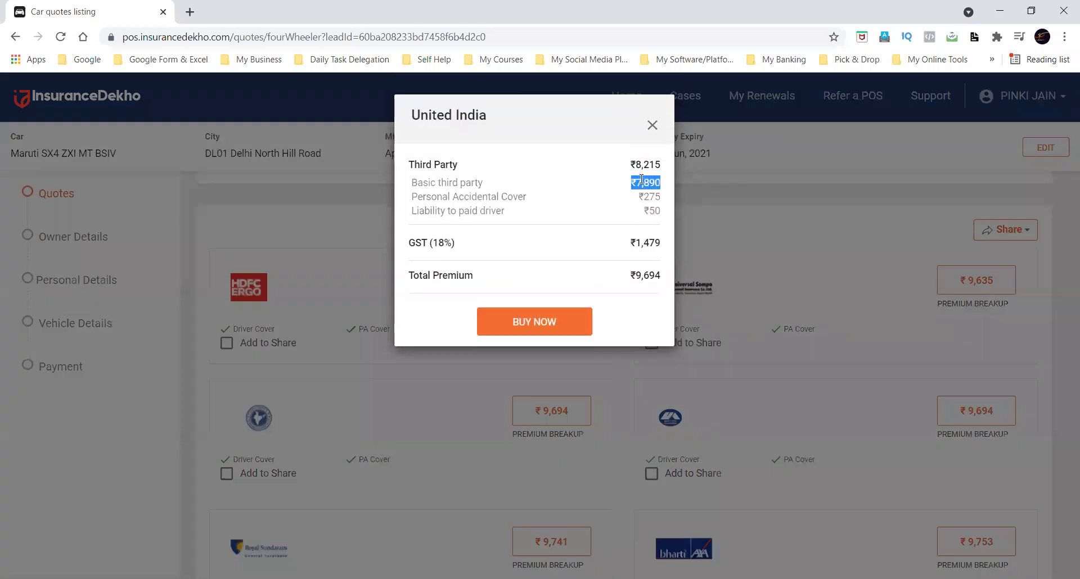
{"action": "left_click", "coordinate": [651, 125]}
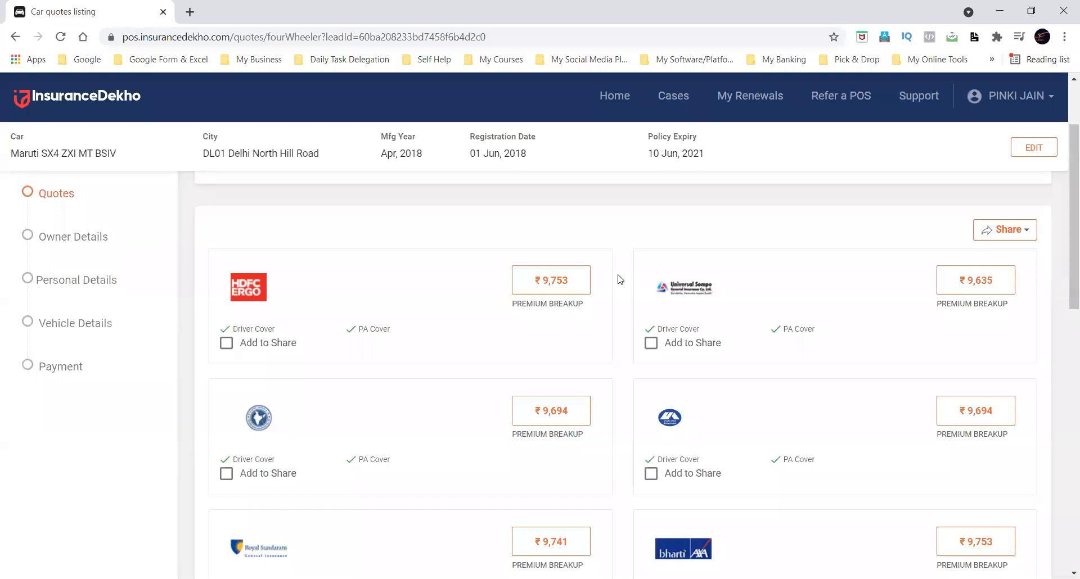
Find the Bajaj Allianz third party plan and check the basic third party premium in its breakup.
{"action": "scroll", "coordinate": [620, 279], "scroll_direction": "down", "scroll_amount": 13}
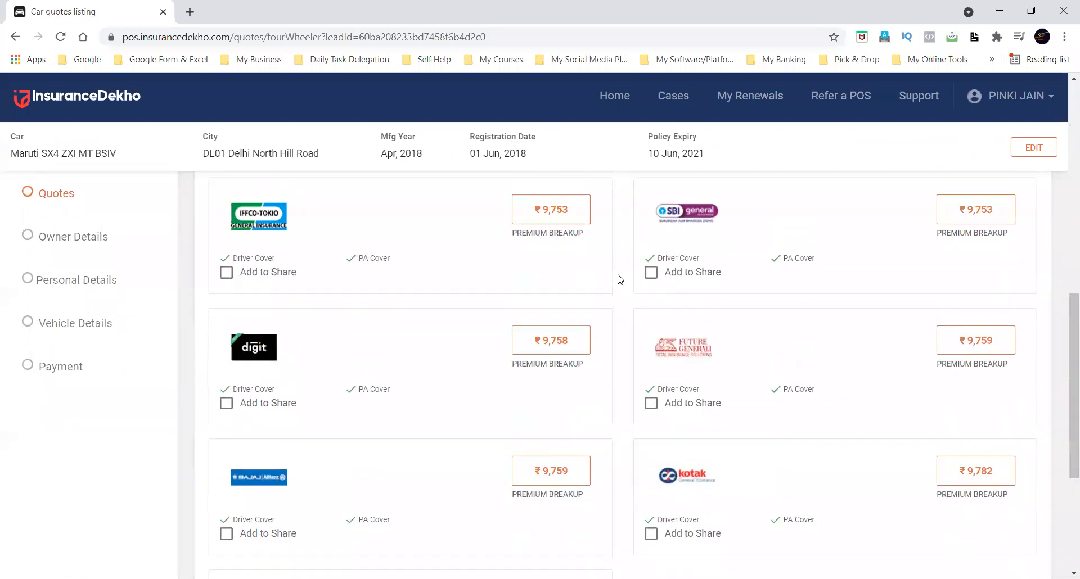
{"action": "scroll", "coordinate": [619, 280], "scroll_direction": "down", "scroll_amount": 1}
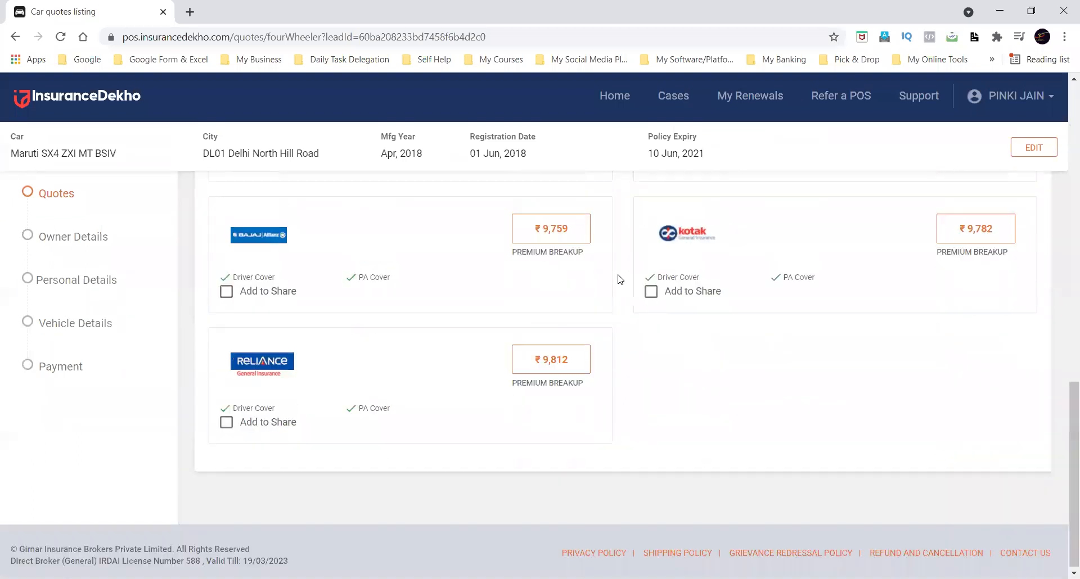
{"action": "left_click", "coordinate": [565, 257]}
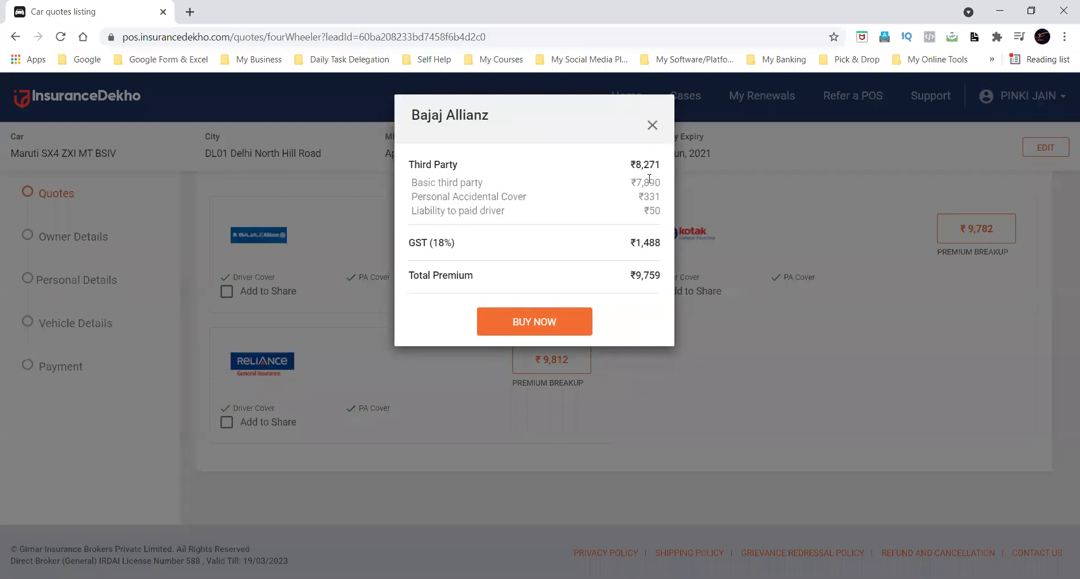
{"action": "double_click", "coordinate": [649, 178]}
{"action": "left_click", "coordinate": [652, 126]}
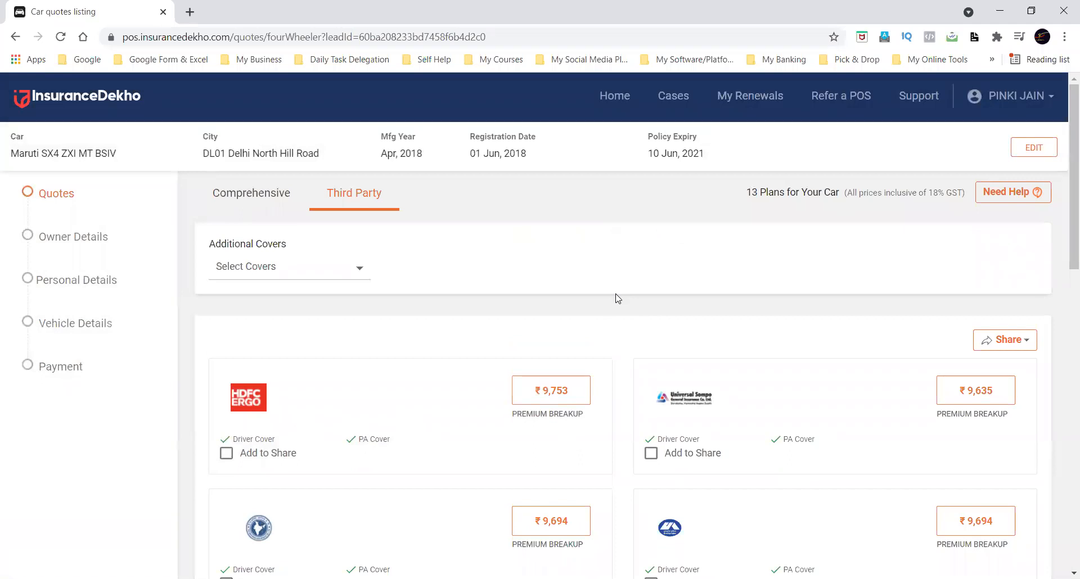
Switch to the Comprehensive quotes and change the registration date in the vehicle details to 1 Aug, 2019.
{"action": "left_click", "coordinate": [264, 190]}
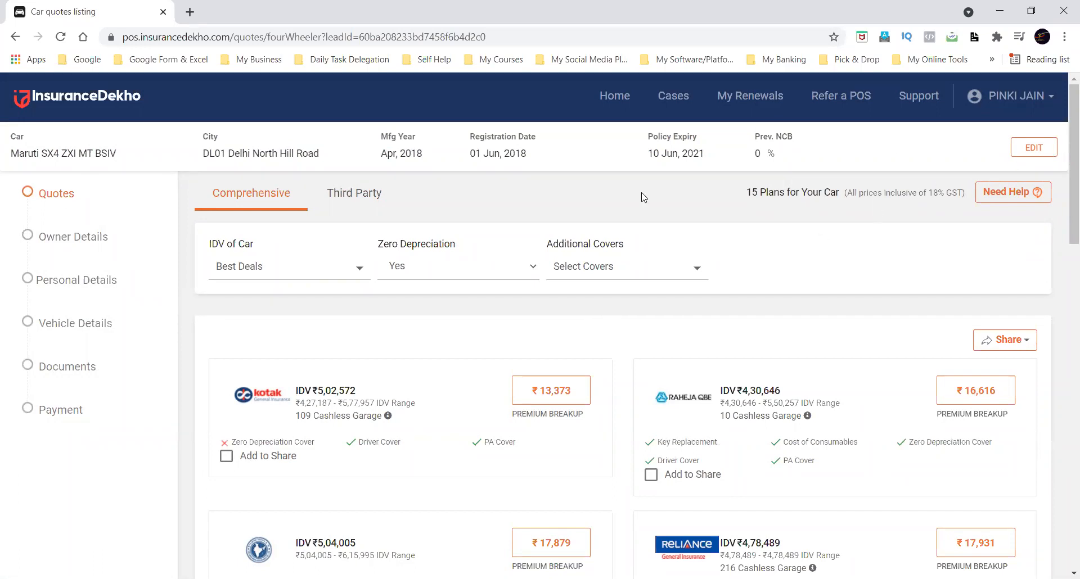
{"action": "left_click_drag", "start_coordinate": [470, 136], "coordinate": [532, 139]}
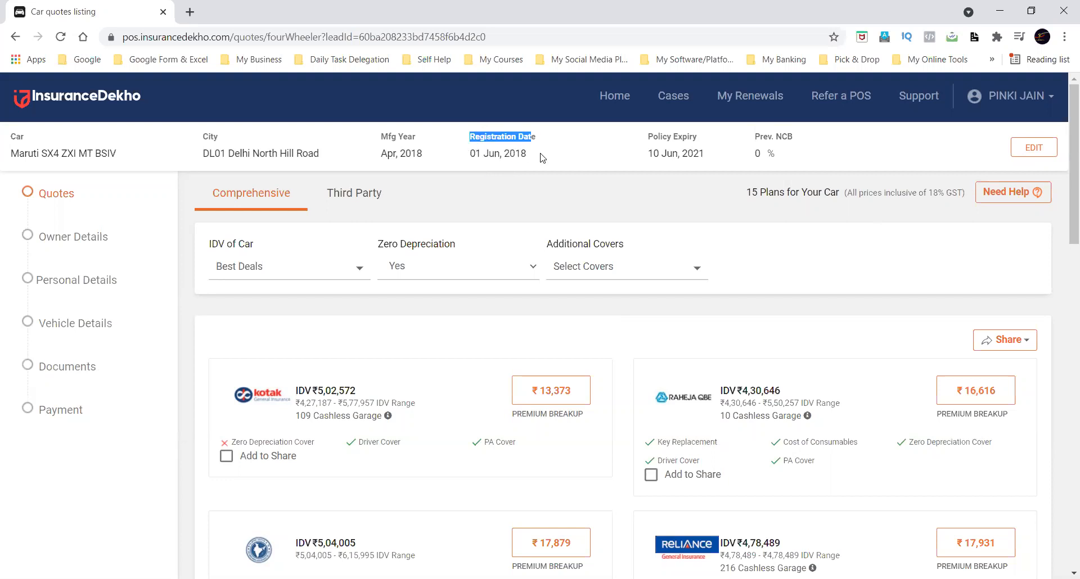
{"action": "left_click", "coordinate": [1028, 143]}
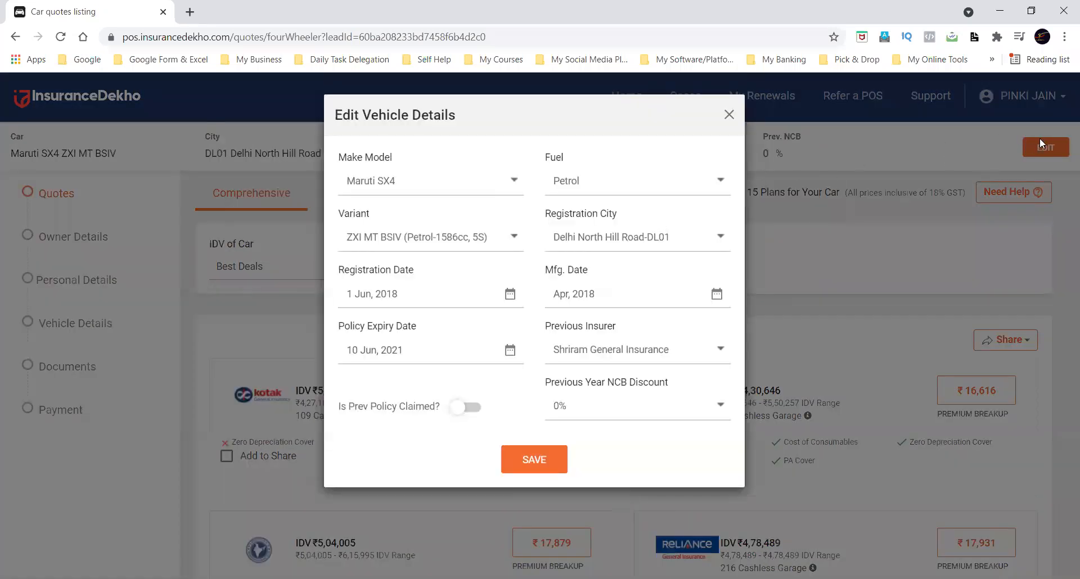
{"action": "left_click", "coordinate": [433, 307]}
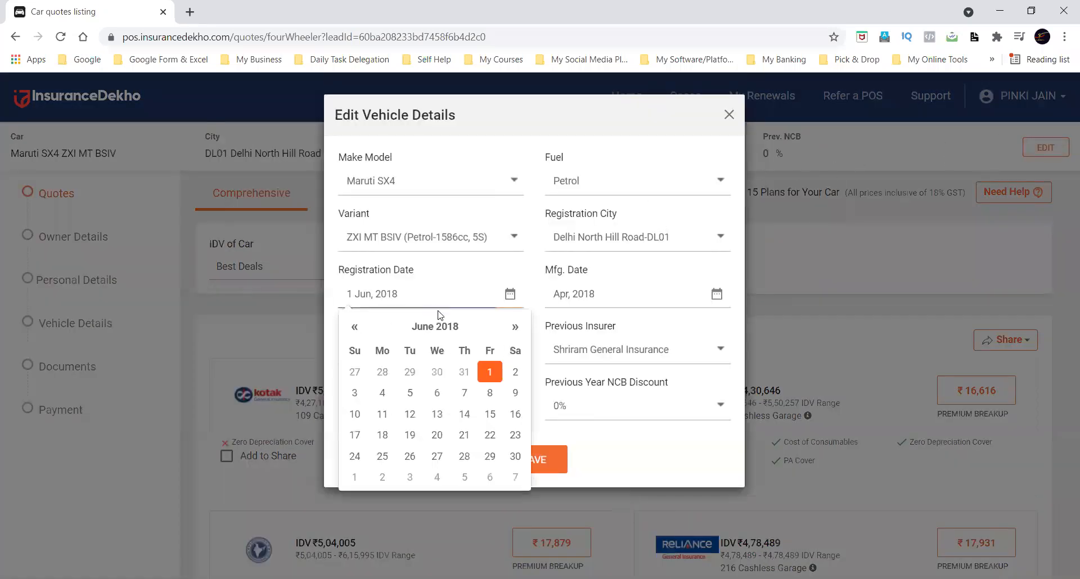
{"action": "left_click", "coordinate": [445, 326]}
{"action": "left_click", "coordinate": [368, 329]}
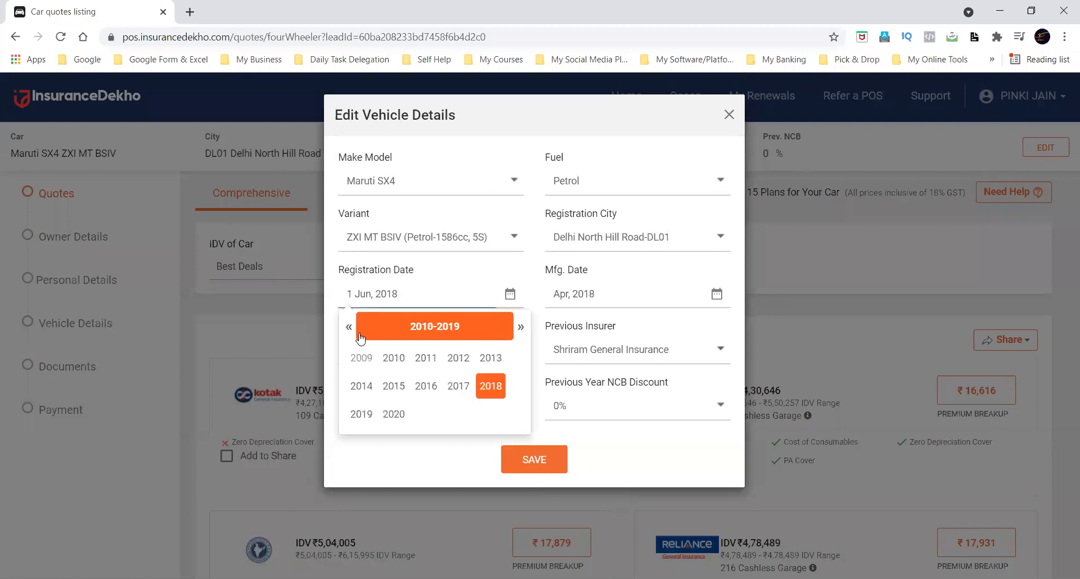
{"action": "left_click", "coordinate": [361, 414]}
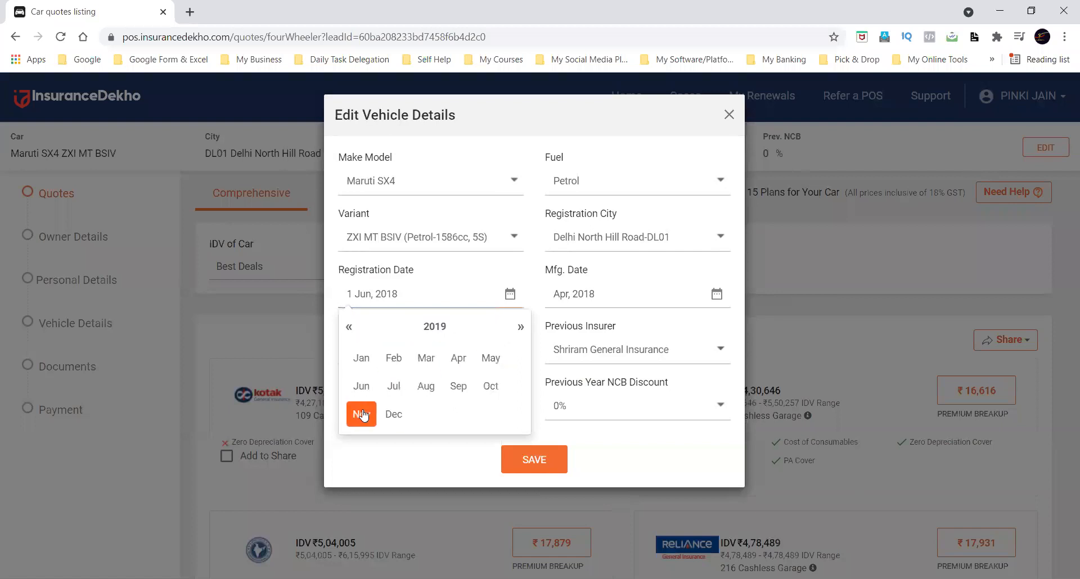
{"action": "left_click", "coordinate": [426, 386]}
{"action": "left_click", "coordinate": [465, 378]}
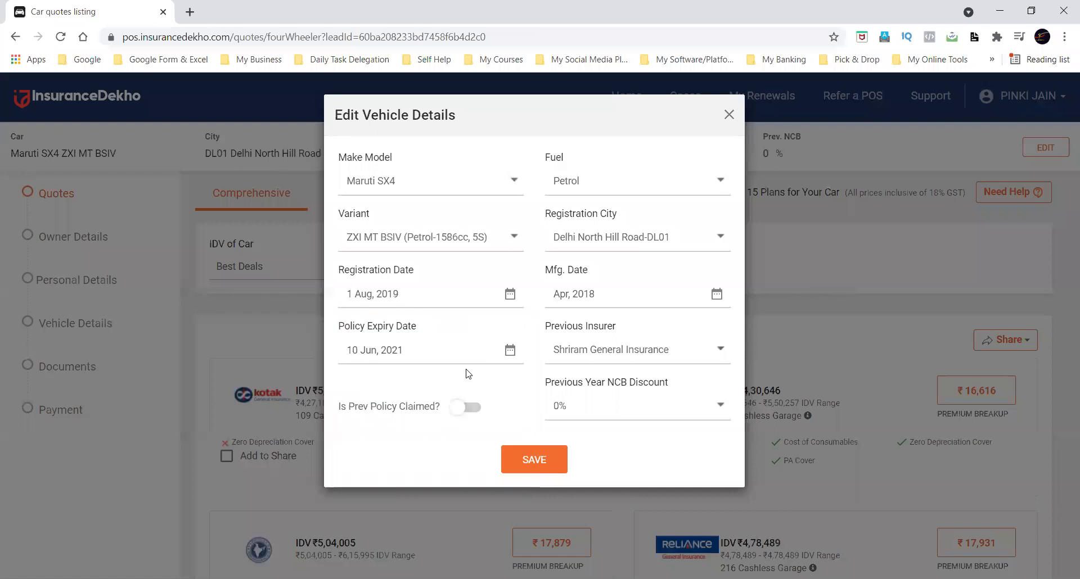
Set the manufacturing date to Apr, 2019 and save the vehicle details to reload the quotes.
{"action": "left_click", "coordinate": [588, 295]}
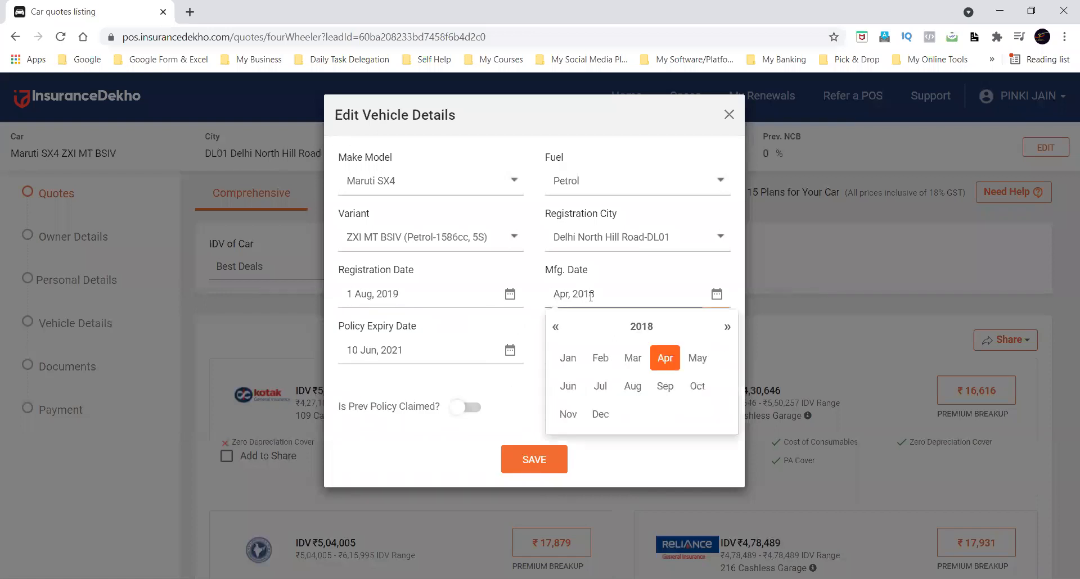
{"action": "left_click", "coordinate": [634, 327]}
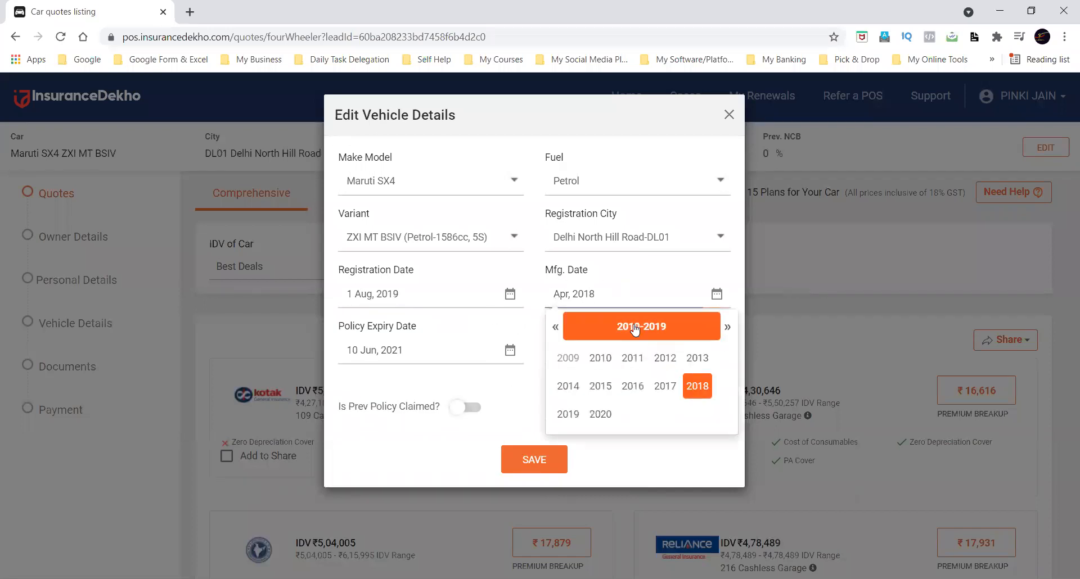
{"action": "left_click", "coordinate": [568, 413]}
{"action": "left_click", "coordinate": [668, 361]}
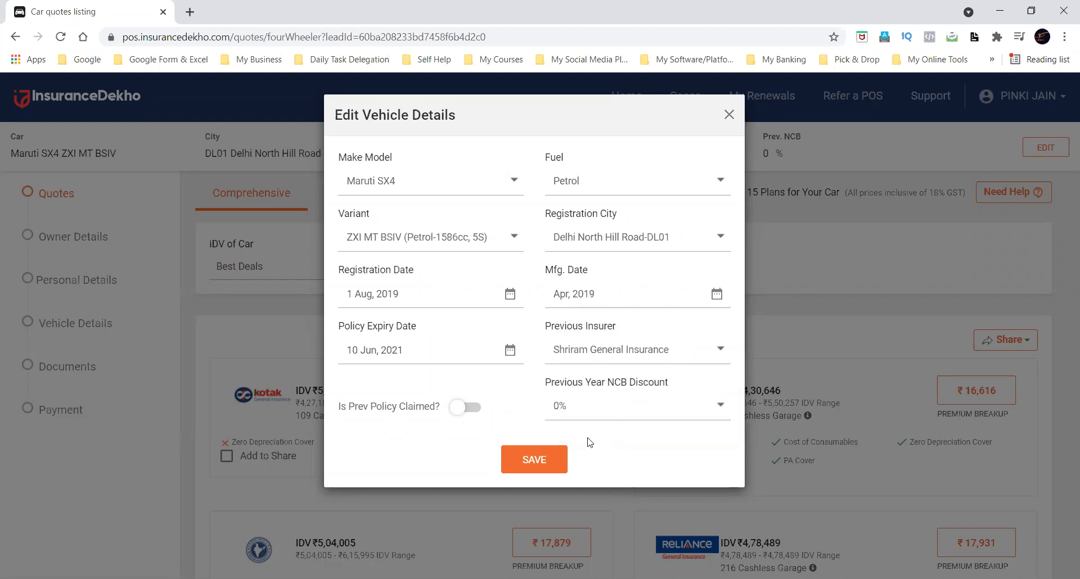
{"action": "left_click", "coordinate": [551, 462]}
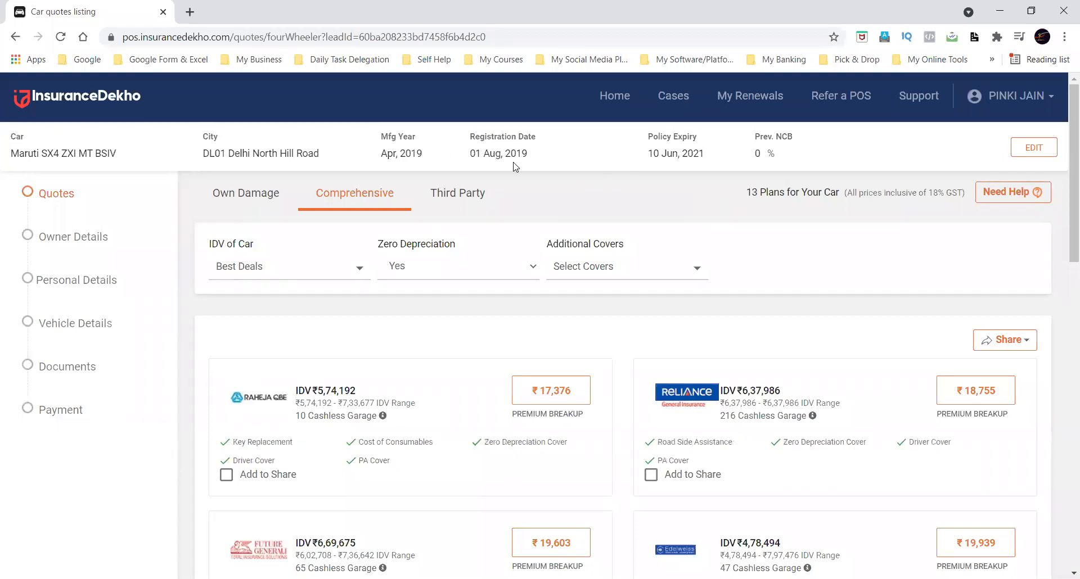
Show the Own Damage quotes and examine the third party portion of the Future Generali premium breakup.
{"action": "left_click", "coordinate": [257, 199]}
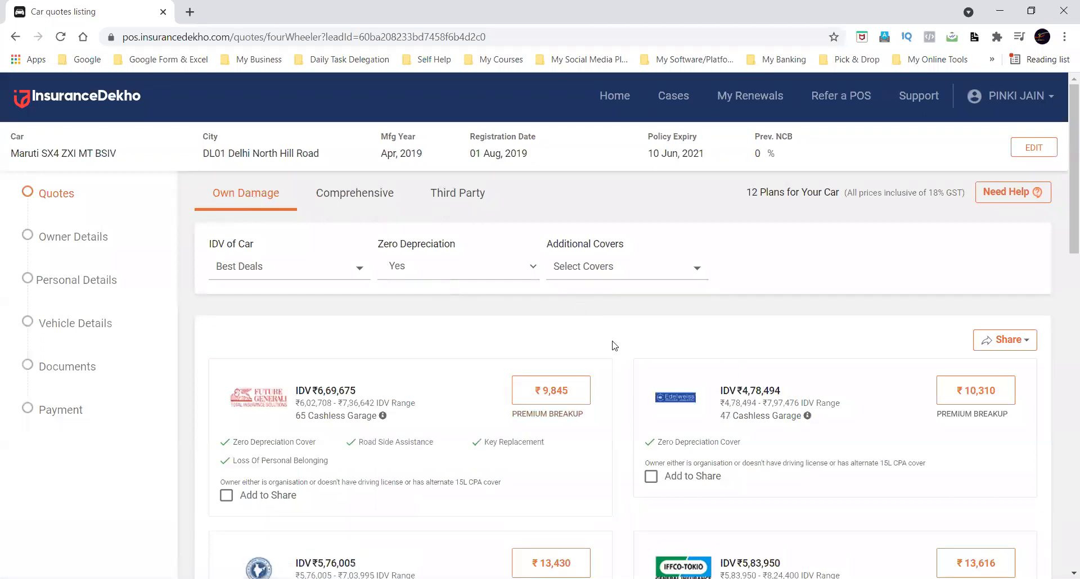
{"action": "scroll", "coordinate": [613, 346], "scroll_direction": "down", "scroll_amount": 2}
{"action": "left_click", "coordinate": [567, 330]}
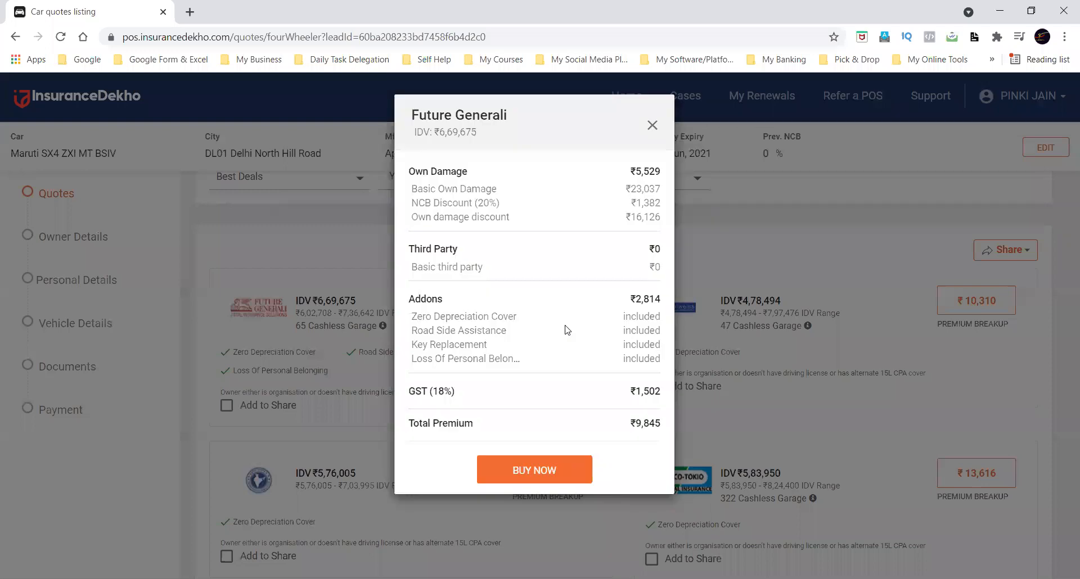
{"action": "double_click", "coordinate": [652, 249]}
{"action": "left_click", "coordinate": [647, 254]}
{"action": "left_click", "coordinate": [652, 125]}
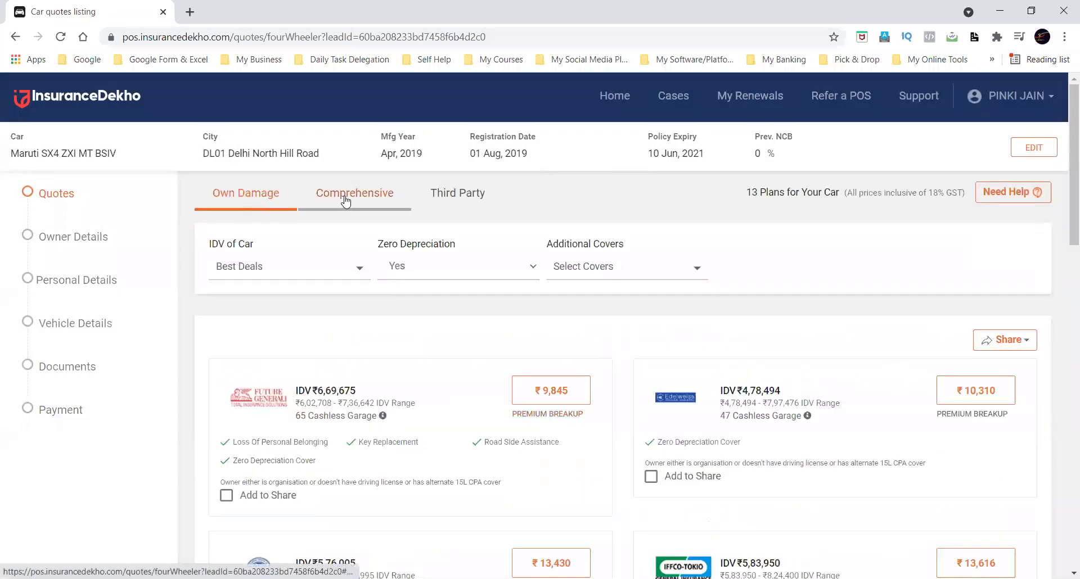
Return to the Comprehensive quotes and look through the plans offered for the 2019 car.
{"action": "left_click", "coordinate": [345, 201]}
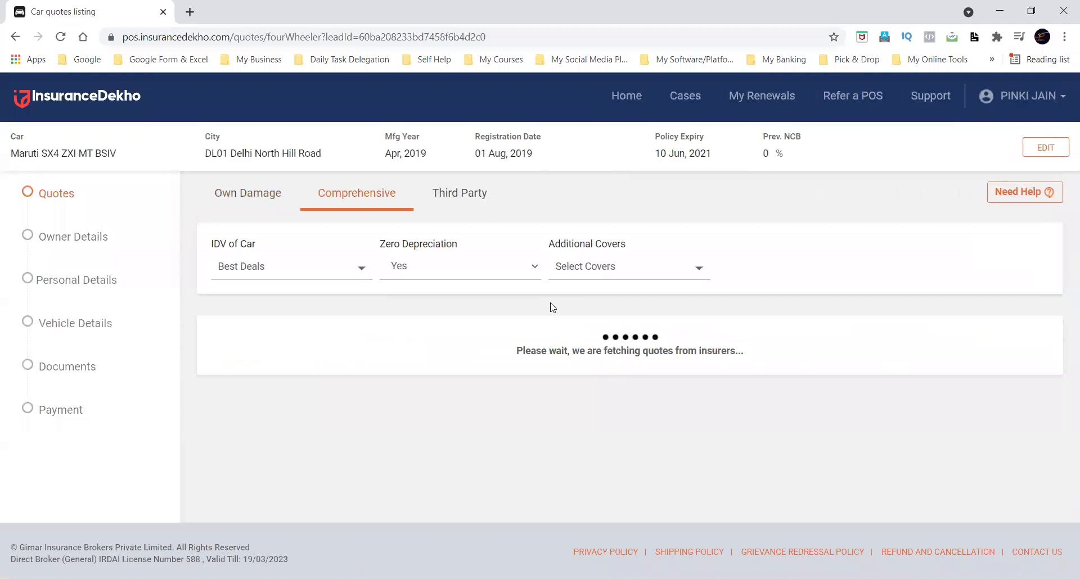
{"action": "scroll", "coordinate": [553, 307], "scroll_direction": "down", "scroll_amount": 4}
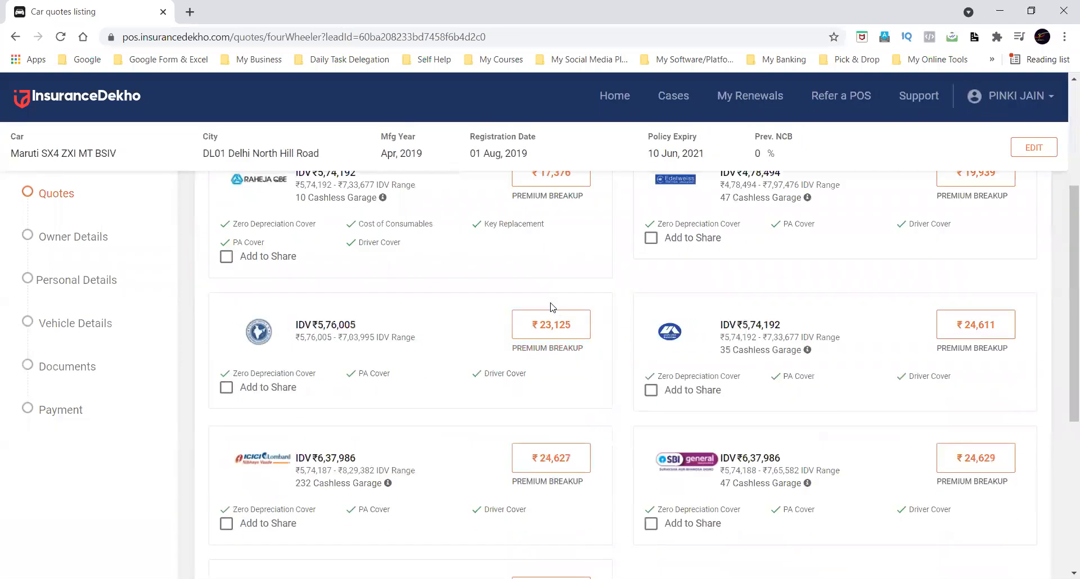
{"action": "scroll", "coordinate": [550, 302], "scroll_direction": "down", "scroll_amount": 2}
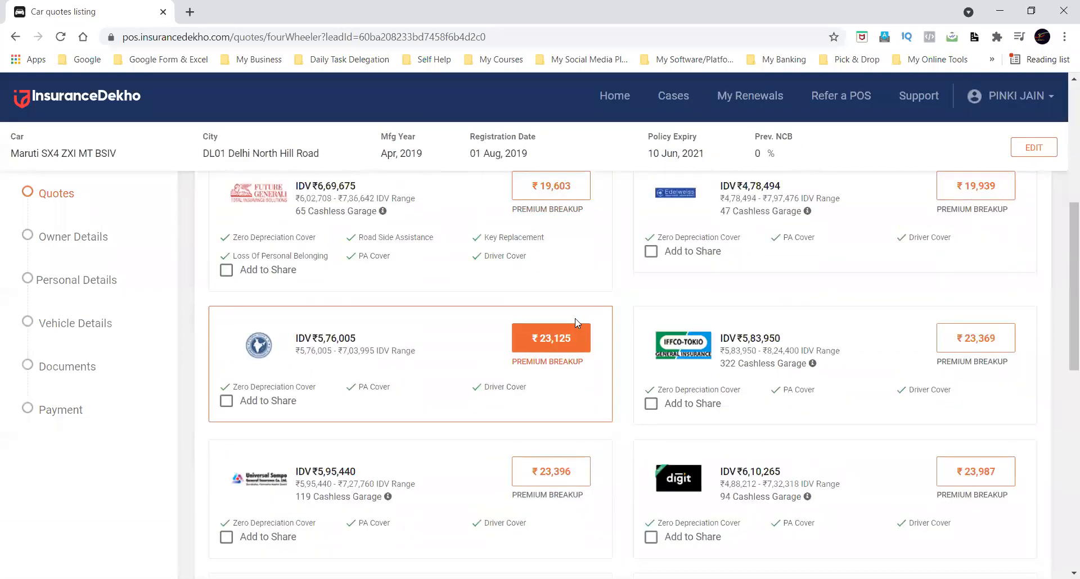
{"action": "scroll", "coordinate": [575, 318], "scroll_direction": "down", "scroll_amount": 2}
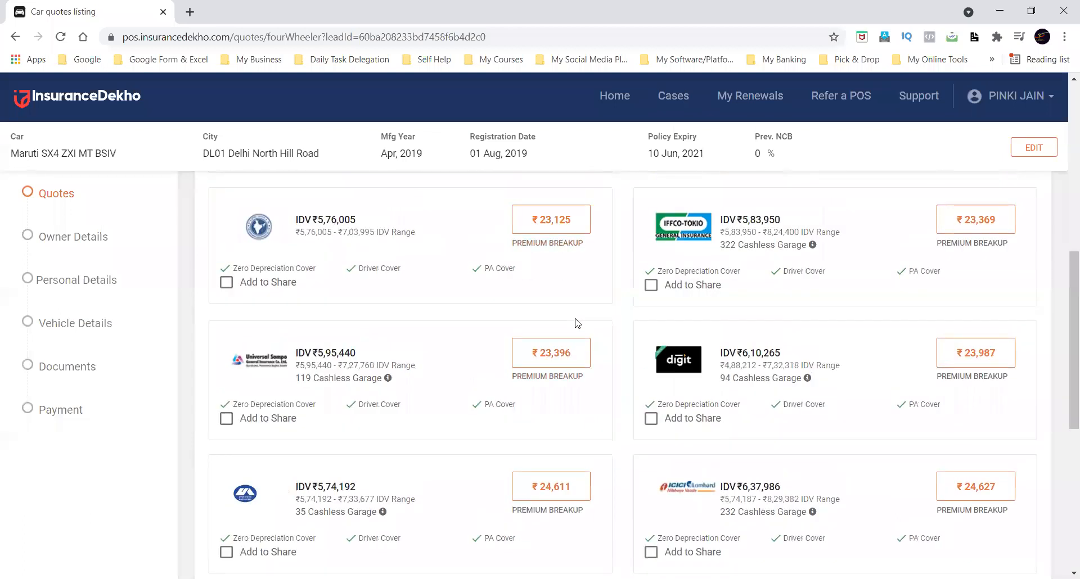
{"action": "scroll", "coordinate": [574, 322], "scroll_direction": "down", "scroll_amount": 3}
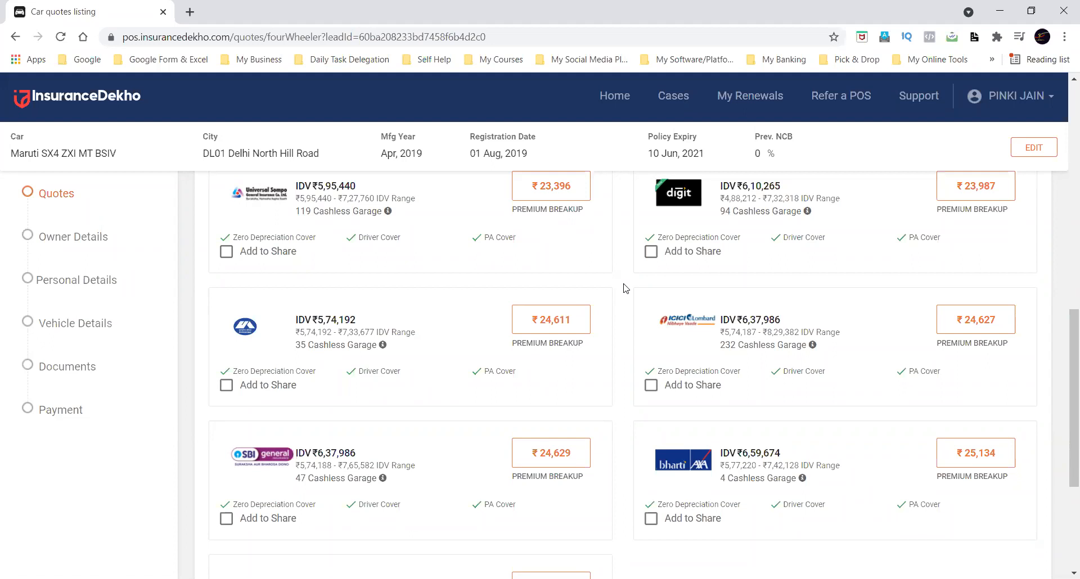
Choose the ICICI Lombard comprehensive quote and reselect 1 Aug, 2019 as the registration date in the information confirmation.
{"action": "left_click", "coordinate": [997, 322]}
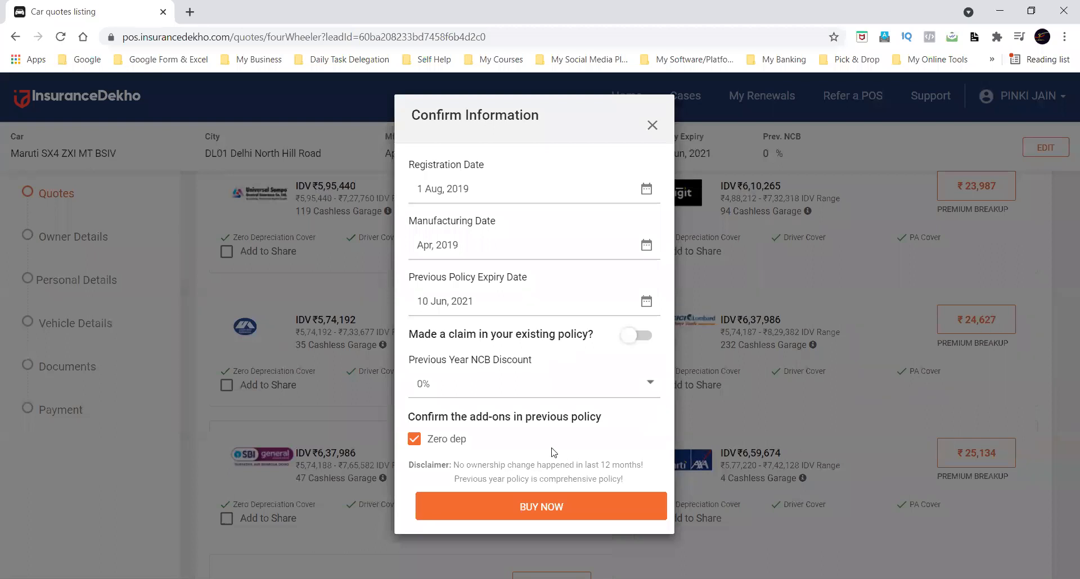
{"action": "left_click", "coordinate": [494, 179]}
{"action": "left_click", "coordinate": [534, 273]}
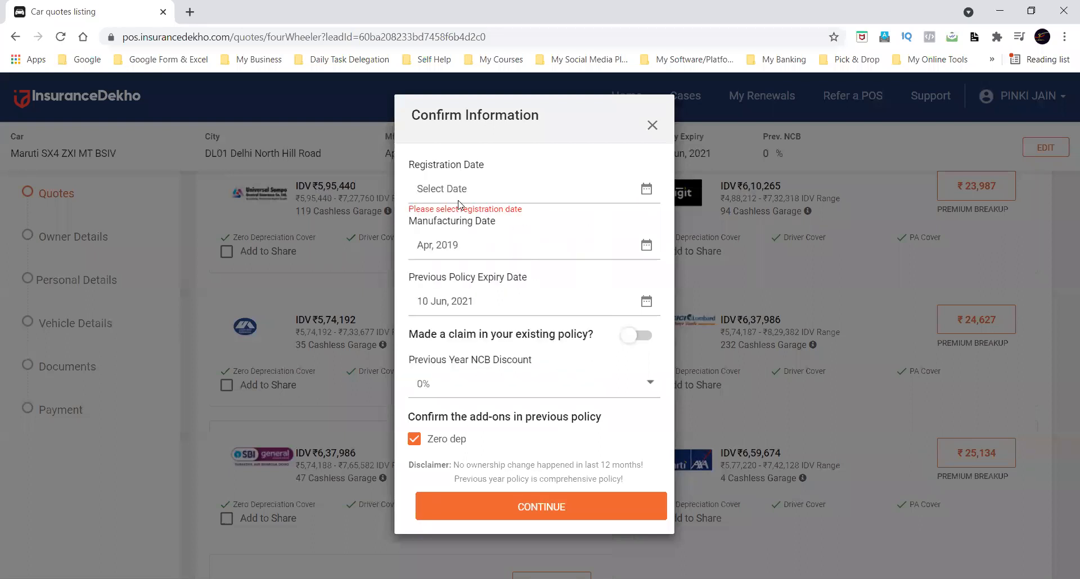
{"action": "left_click", "coordinate": [509, 186]}
{"action": "left_click", "coordinate": [534, 268]}
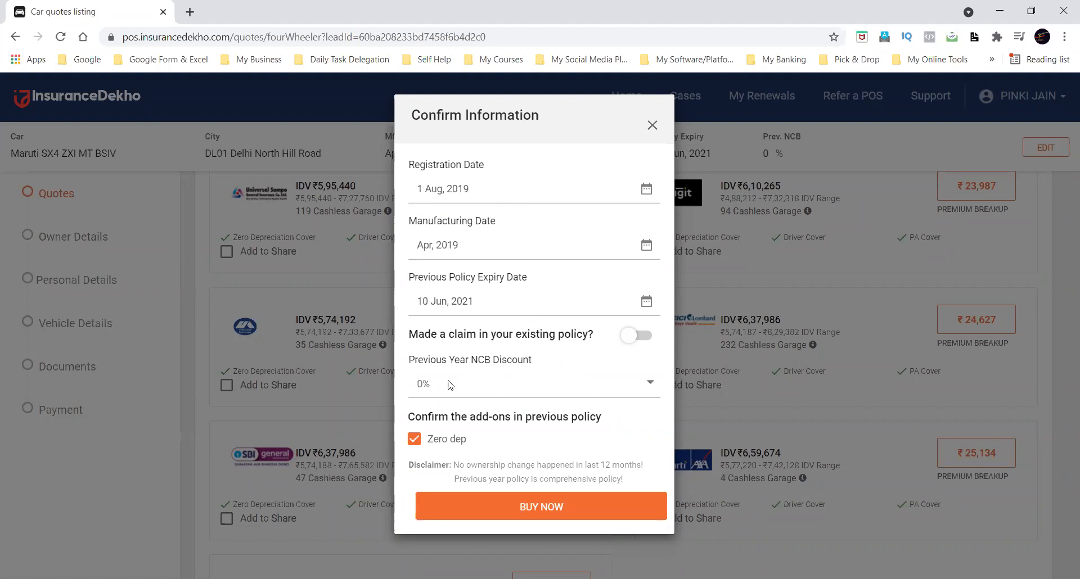
Set the previous year NCB discount to 20%, keep the zero dep add-on confirmed and buy the updated ICICI Lombard plan.
{"action": "left_click", "coordinate": [528, 388]}
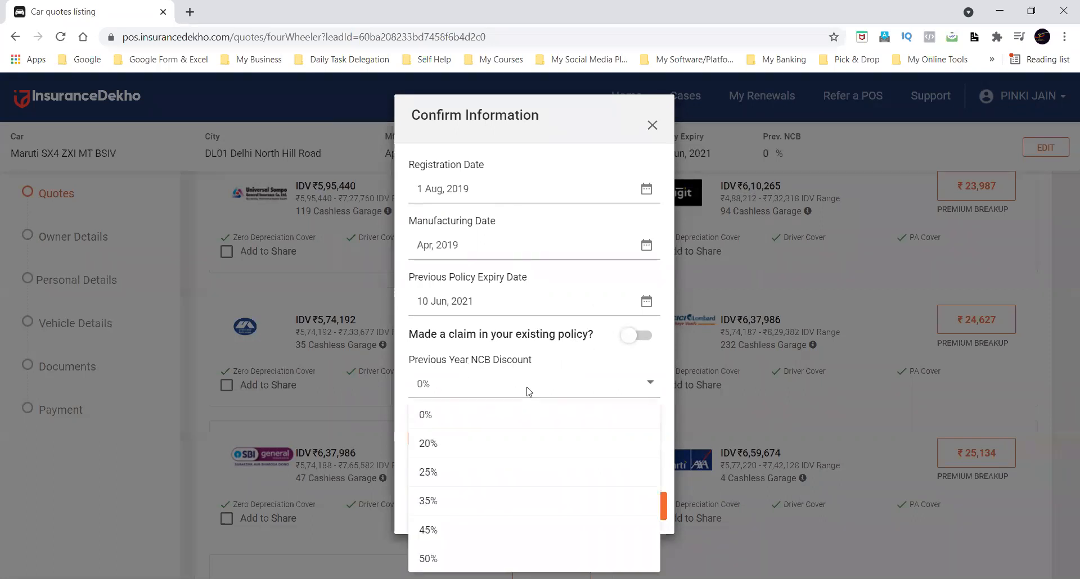
{"action": "left_click", "coordinate": [460, 444]}
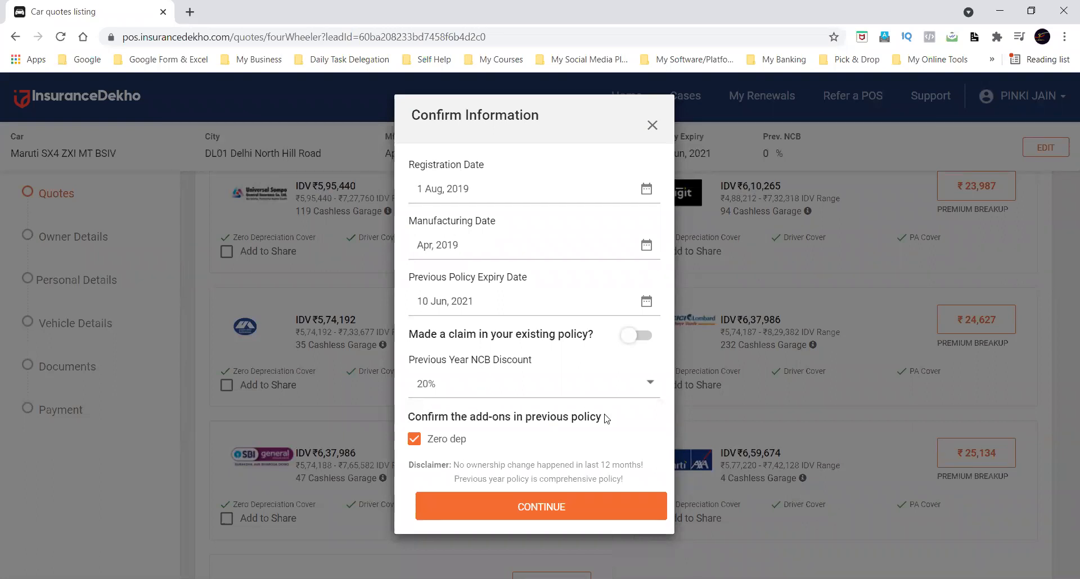
{"action": "left_click", "coordinate": [416, 442]}
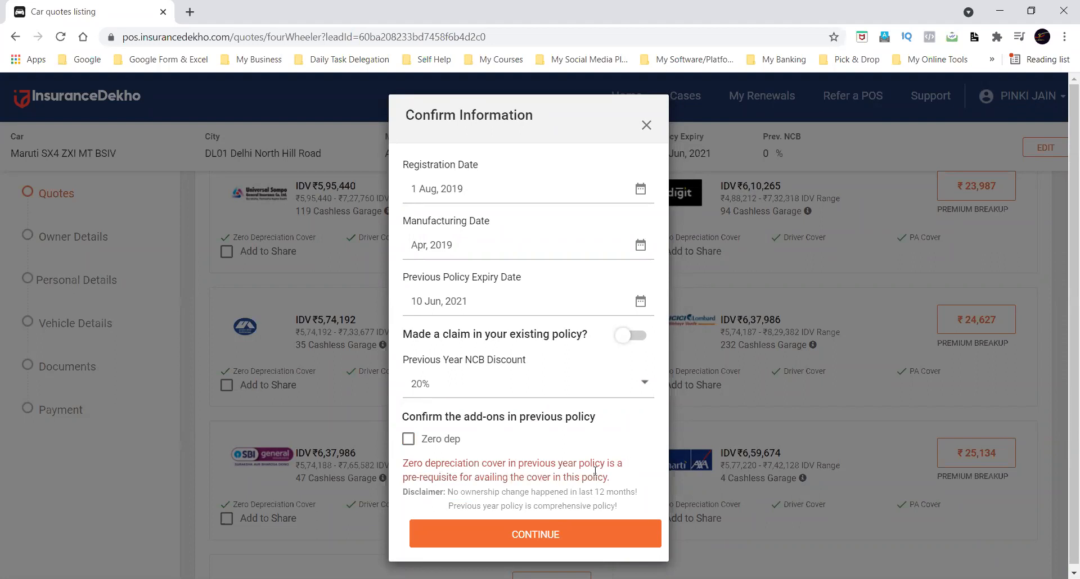
{"action": "left_click", "coordinate": [411, 440]}
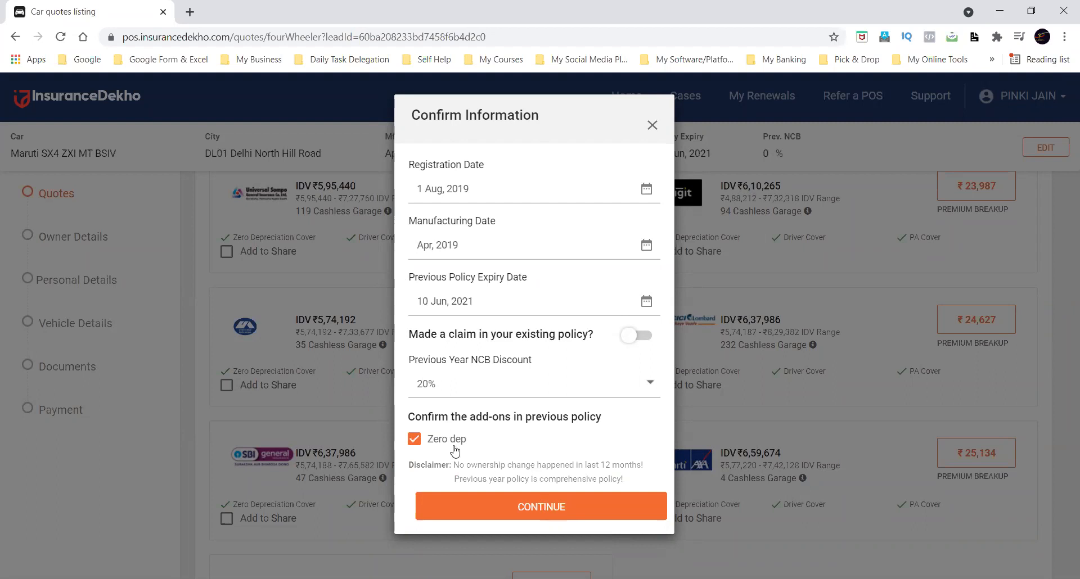
{"action": "left_click", "coordinate": [530, 508]}
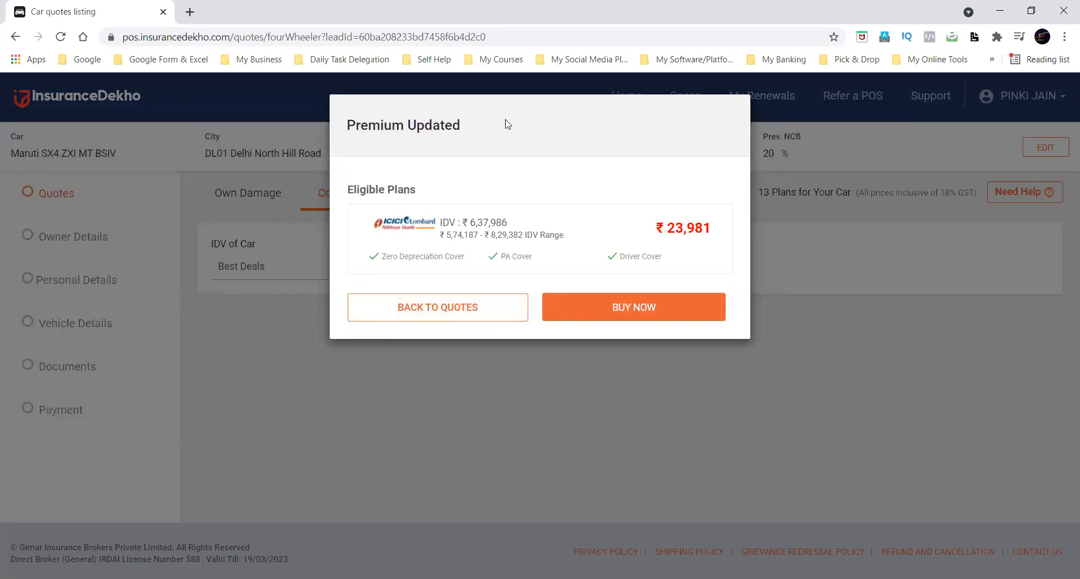
{"action": "left_click", "coordinate": [594, 312]}
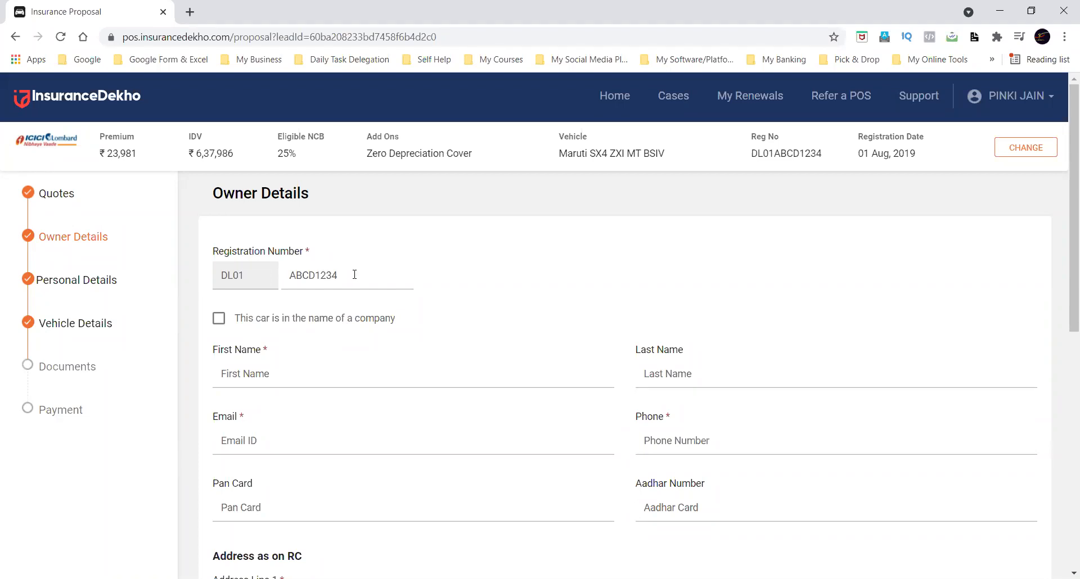
Remove the letters CD from the registration number, and try the company ownership option before leaving the car under an individual.
{"action": "left_click", "coordinate": [314, 276]}
{"action": "key", "text": "BackSpace"}
{"action": "key", "text": "BackSpace"}
{"action": "left_click", "coordinate": [429, 332]}
{"action": "left_click_drag", "start_coordinate": [406, 318], "coordinate": [266, 320]}
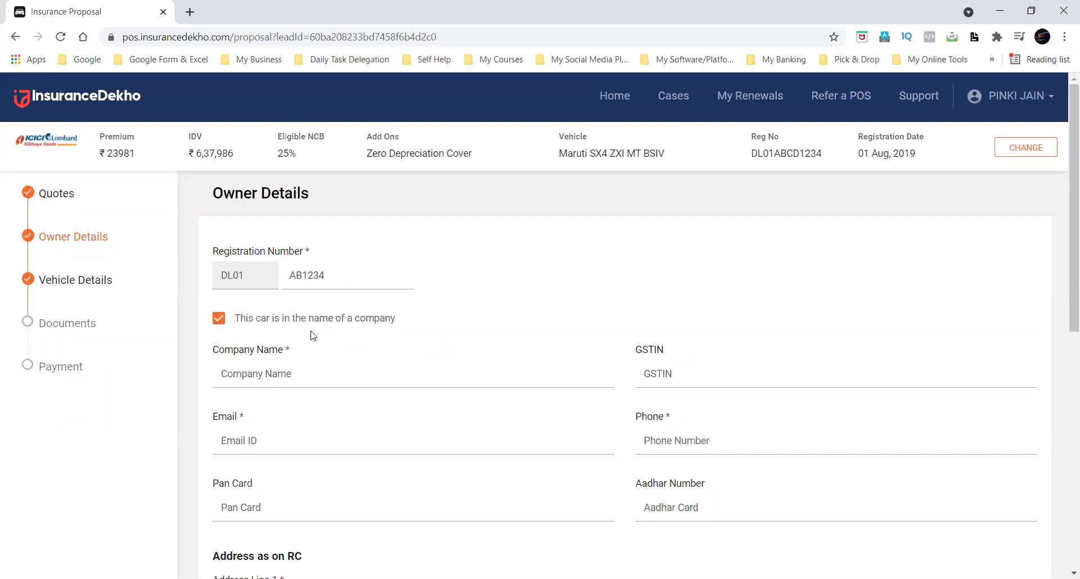
{"action": "left_click", "coordinate": [220, 320]}
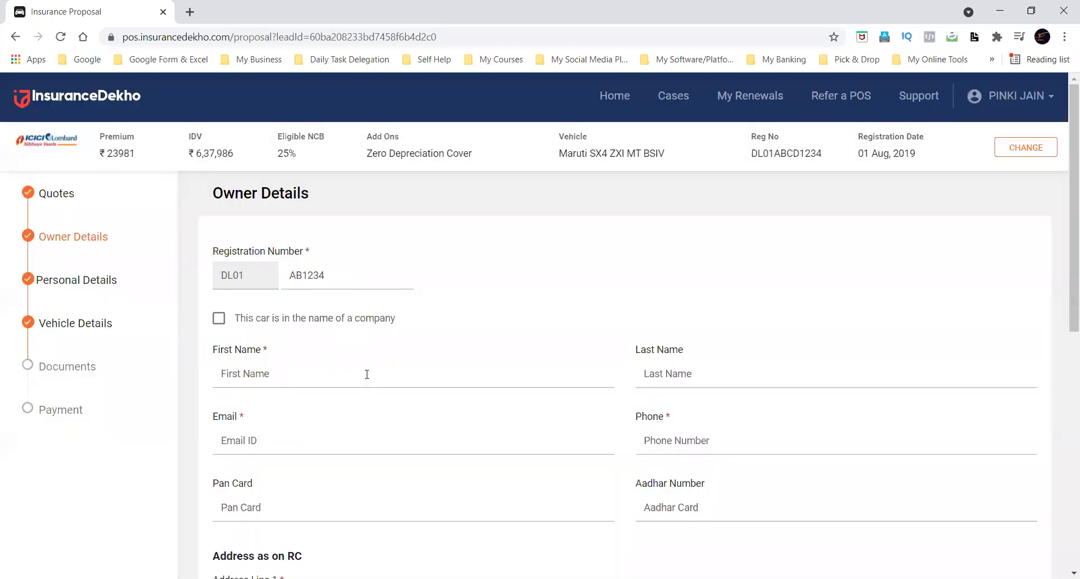
Enter the owner's first name and last name in the owner details.
{"action": "left_click", "coordinate": [367, 374]}
{"action": "key", "text": "Tab"}
{"action": "key", "text": "Tab"}
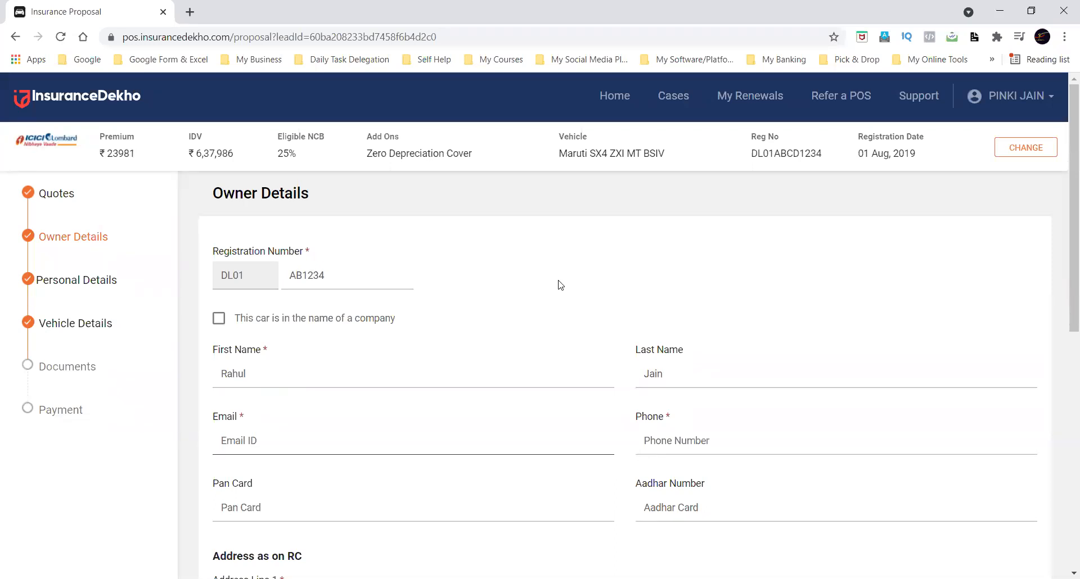
Fill in the owner's email and phone number, leaving the Pan Card and Aadhar Number fields empty.
{"action": "key", "text": "Tab"}
{"action": "key", "text": "Tab"}
{"action": "scroll", "coordinate": [566, 291], "scroll_direction": "down", "scroll_amount": 4}
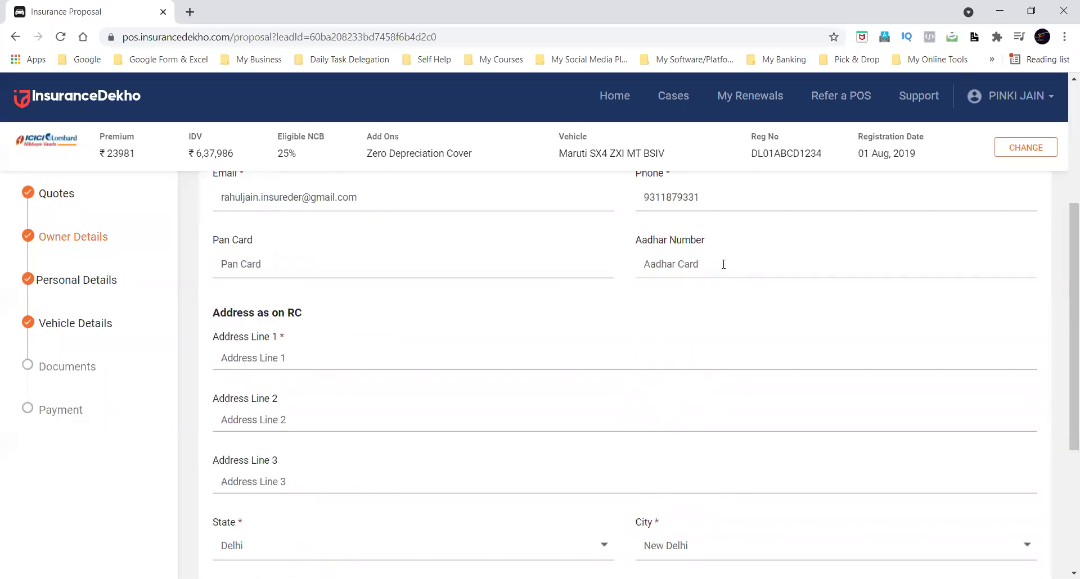
{"action": "scroll", "coordinate": [486, 313], "scroll_direction": "up", "scroll_amount": 2}
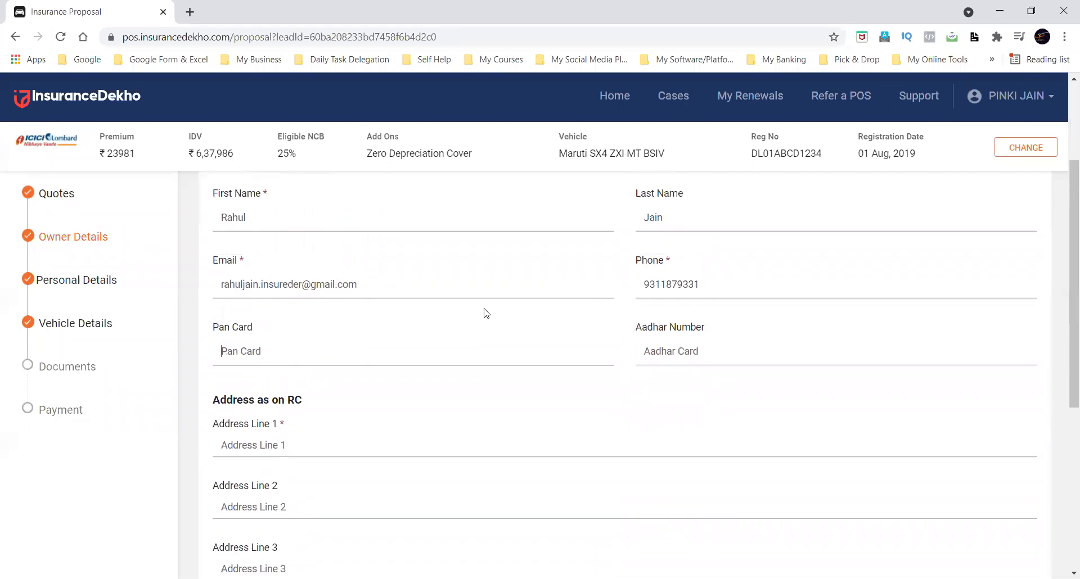
Fill in the first two lines of the owner's address as on RC.
{"action": "left_click", "coordinate": [422, 444]}
{"action": "type", "text": "dkdkd ddjd"}
{"action": "type", "text": "dkdkdk dkdkd"}
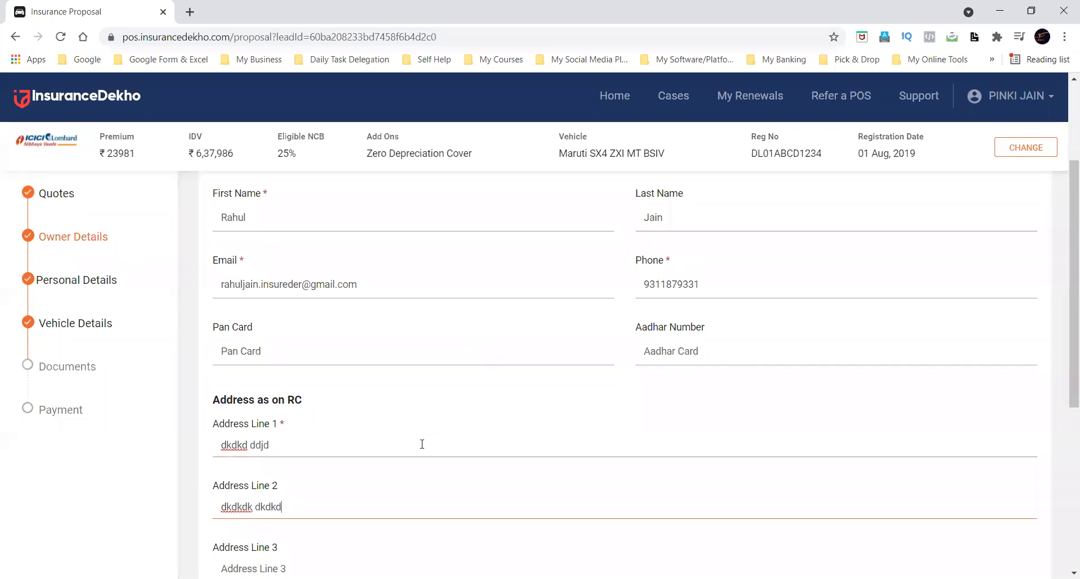
{"action": "left_click_drag", "start_coordinate": [214, 400], "coordinate": [330, 400]}
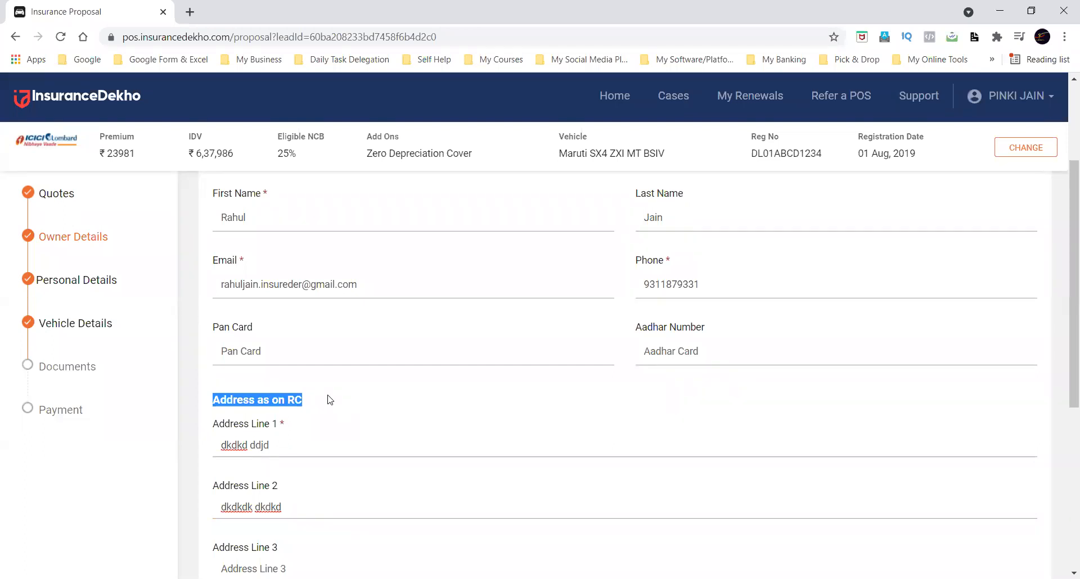
{"action": "left_click", "coordinate": [331, 399]}
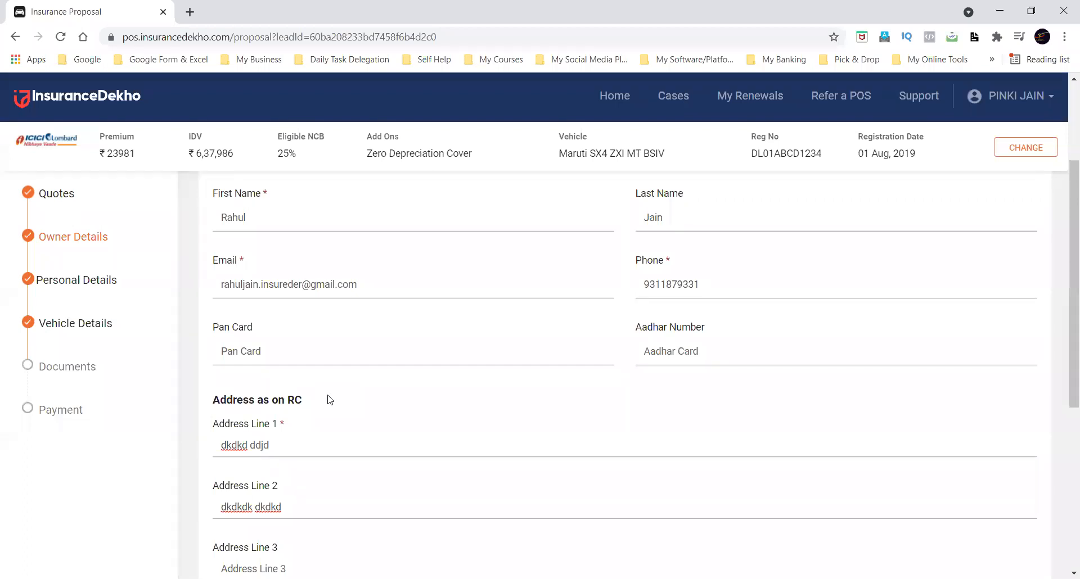
{"action": "left_click_drag", "start_coordinate": [290, 399], "coordinate": [315, 402]}
{"action": "left_click", "coordinate": [316, 402]}
Look over the whole owner details form, from the registration number to the state, city and pincode fields.
{"action": "scroll", "coordinate": [316, 404], "scroll_direction": "down", "scroll_amount": 3}
{"action": "scroll", "coordinate": [332, 338], "scroll_direction": "down", "scroll_amount": 1}
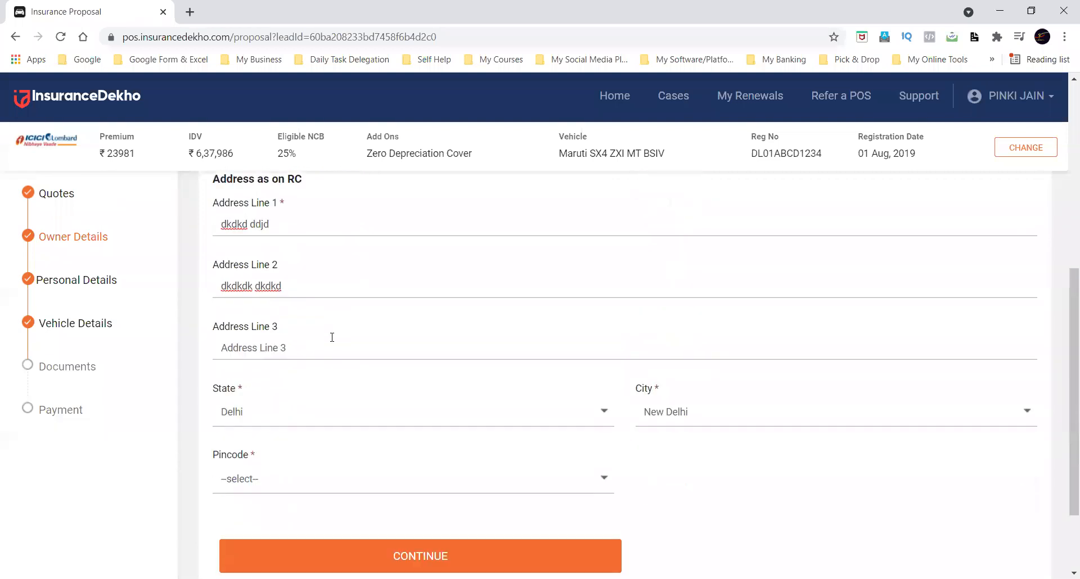
{"action": "scroll", "coordinate": [386, 451], "scroll_direction": "down", "scroll_amount": 2}
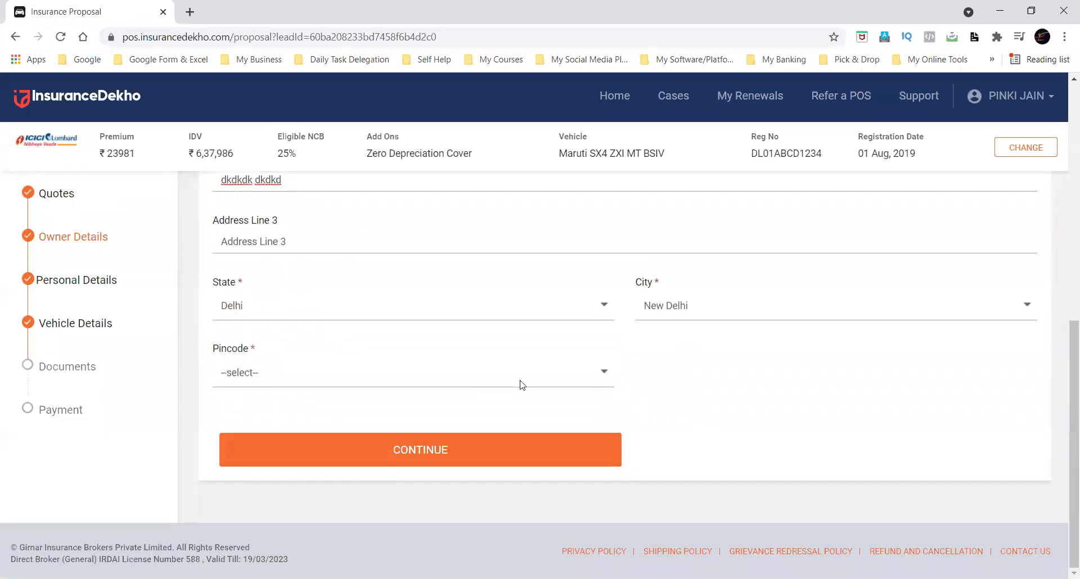
{"action": "scroll", "coordinate": [518, 384], "scroll_direction": "up", "scroll_amount": 6}
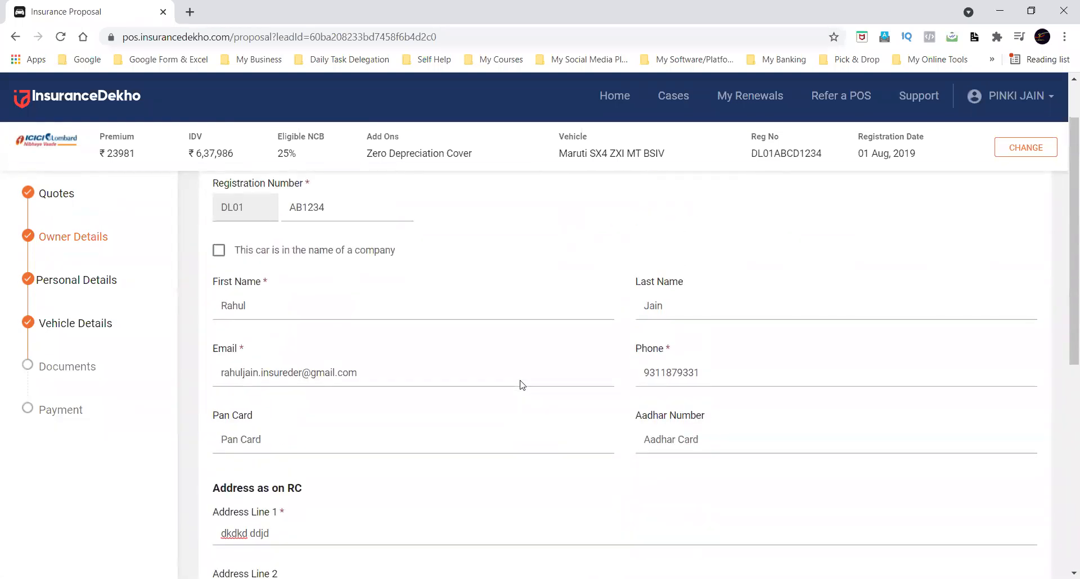
{"action": "scroll", "coordinate": [522, 385], "scroll_direction": "up", "scroll_amount": 1}
{"action": "scroll", "coordinate": [522, 385], "scroll_direction": "down", "scroll_amount": 6}
{"action": "scroll", "coordinate": [522, 385], "scroll_direction": "down", "scroll_amount": 2}
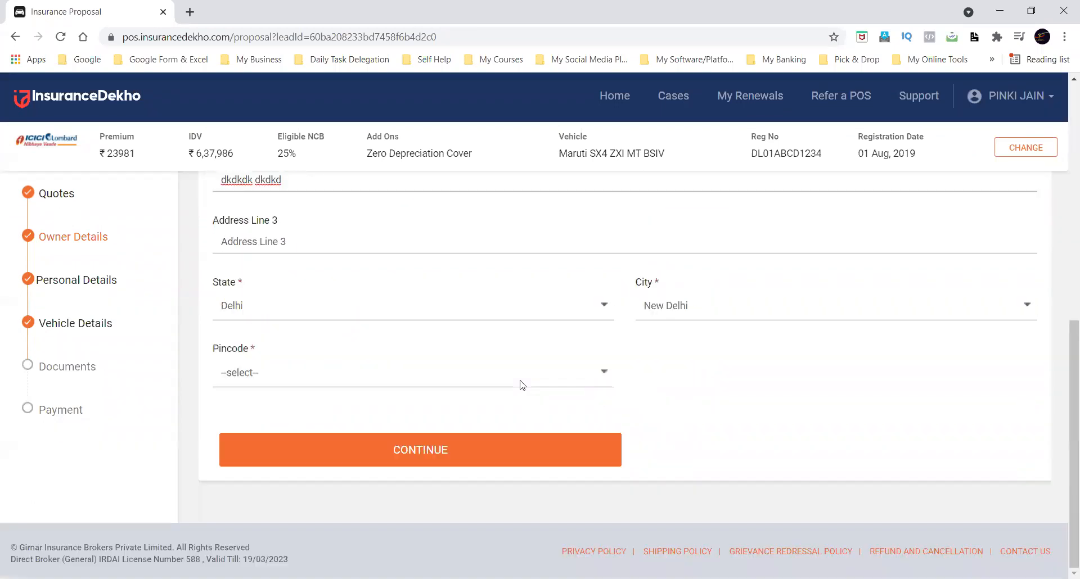
Select the owner's pincode and continue to the personal details.
{"action": "scroll", "coordinate": [522, 385], "scroll_direction": "up", "scroll_amount": 2}
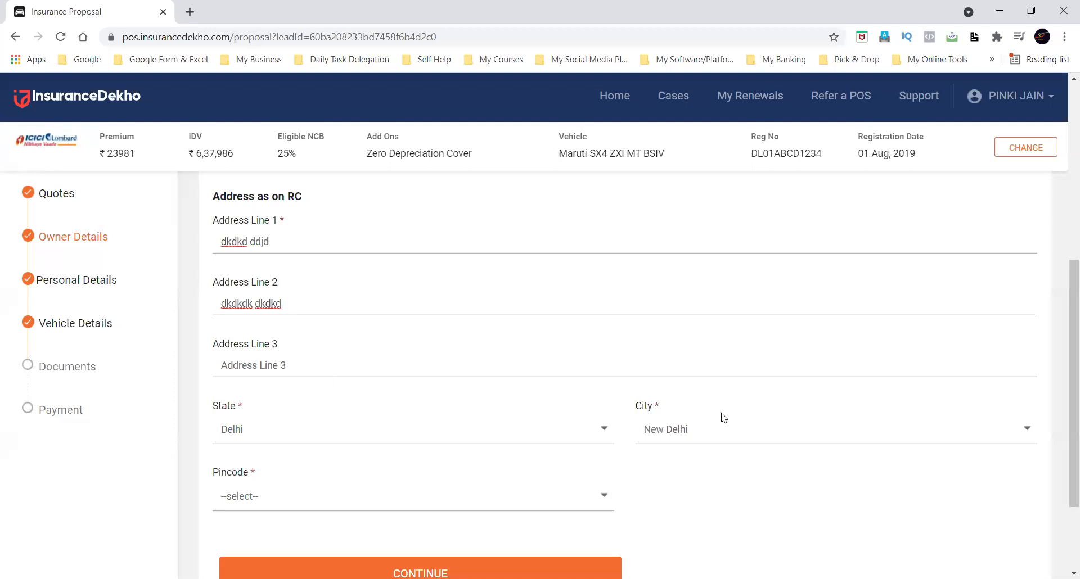
{"action": "left_click", "coordinate": [469, 497]}
{"action": "type", "text": "11002"}
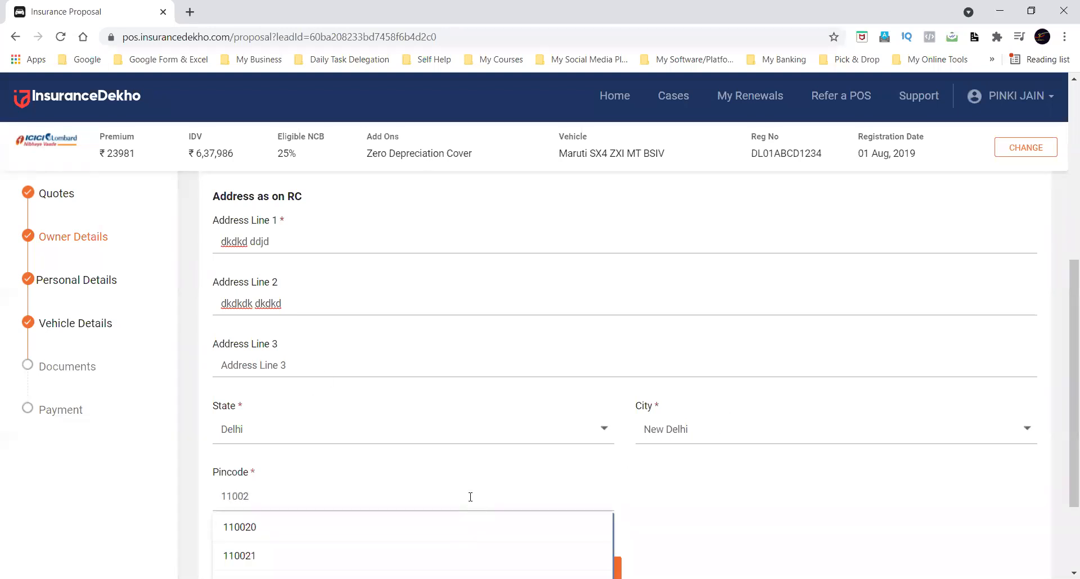
{"action": "key", "text": "BackSpace"}
{"action": "type", "text": "02"}
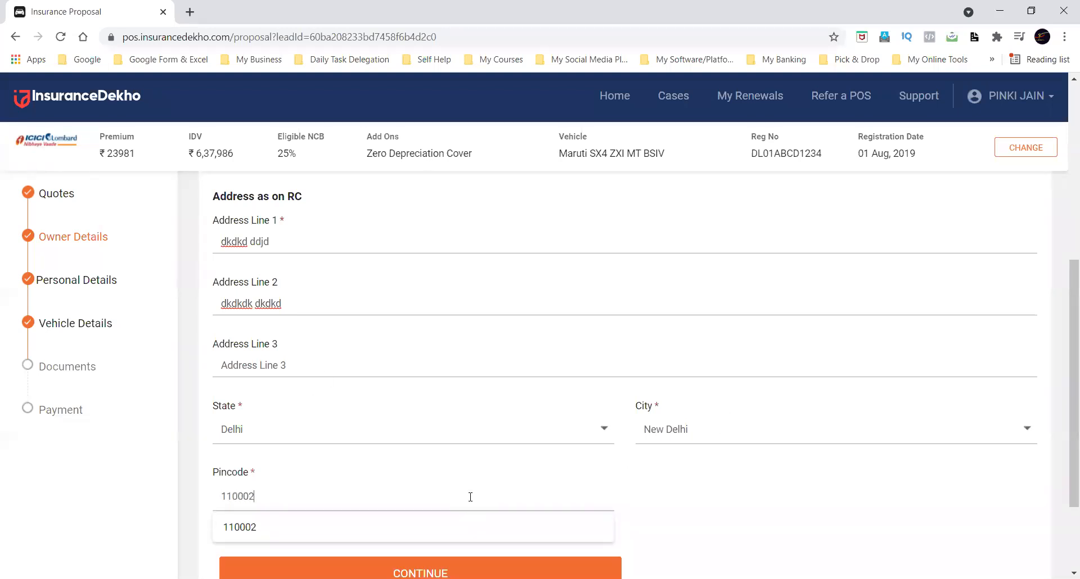
{"action": "left_click", "coordinate": [327, 531]}
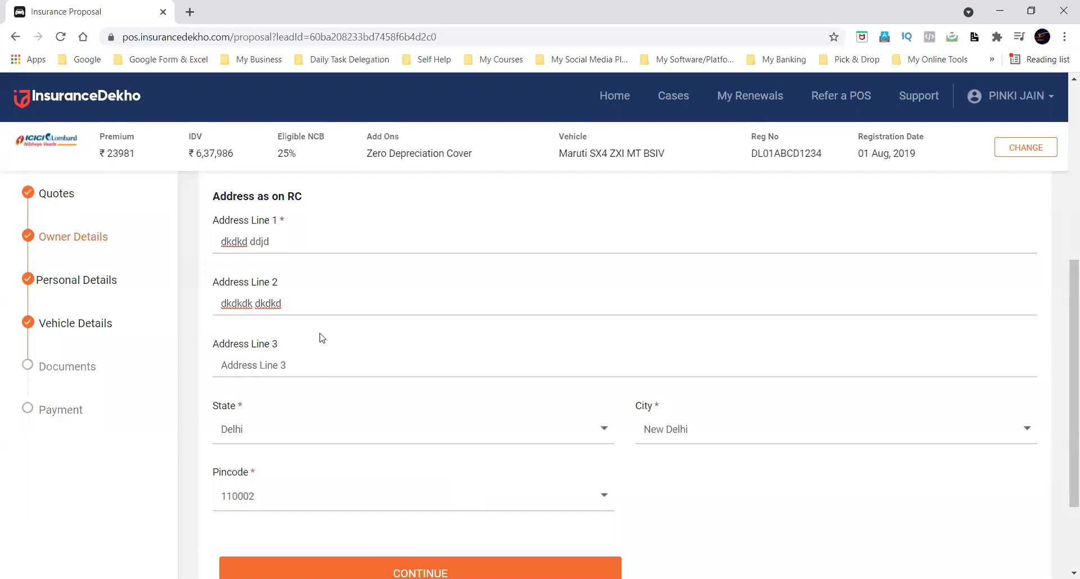
{"action": "scroll", "coordinate": [495, 426], "scroll_direction": "down", "scroll_amount": 3}
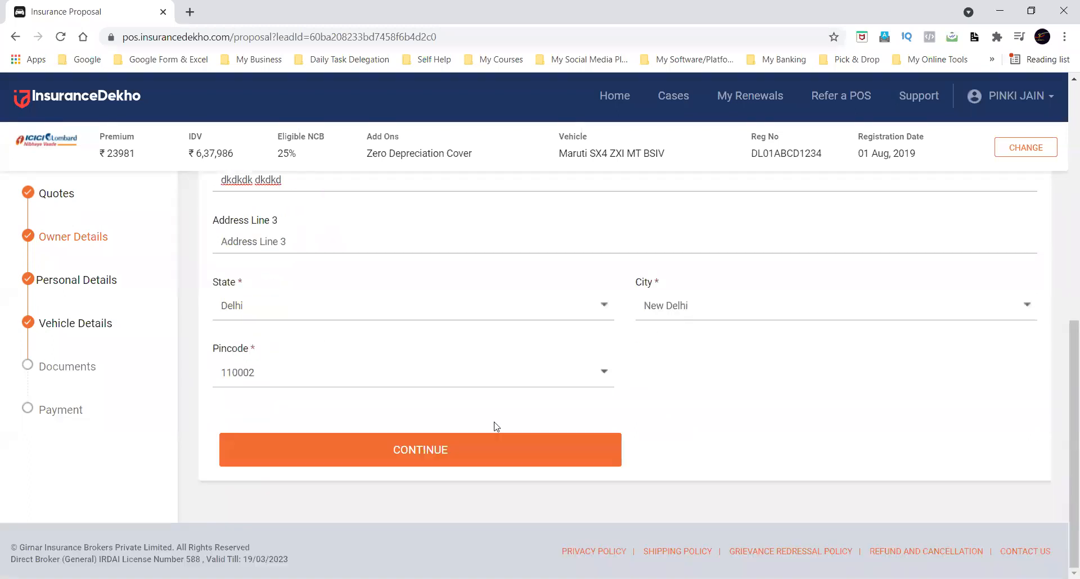
{"action": "left_click", "coordinate": [447, 448]}
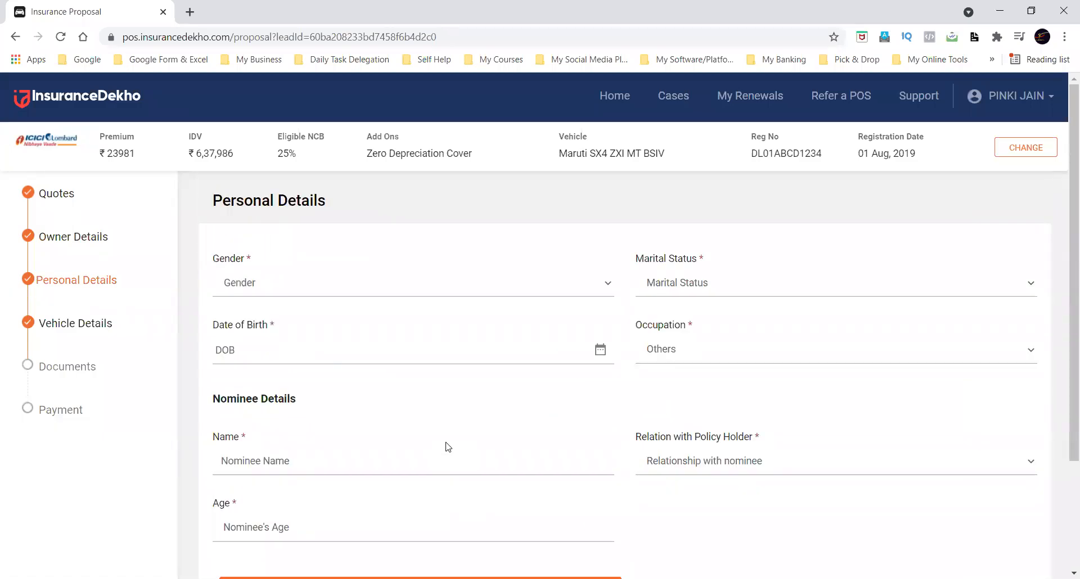
Set the owner's gender to Male and marital status to Married.
{"action": "left_click", "coordinate": [401, 293]}
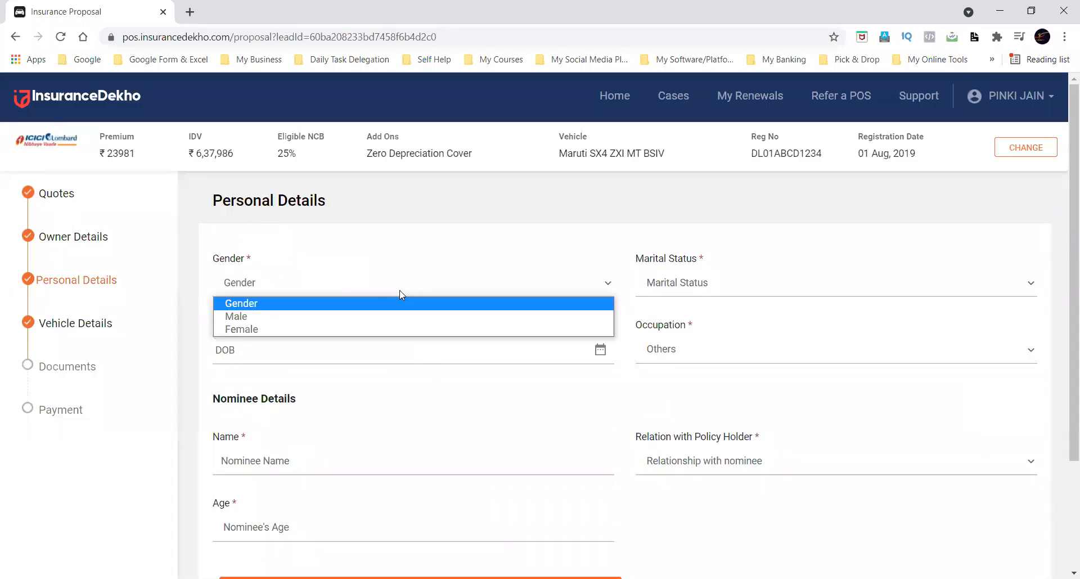
{"action": "left_click", "coordinate": [370, 317]}
{"action": "left_click", "coordinate": [703, 296]}
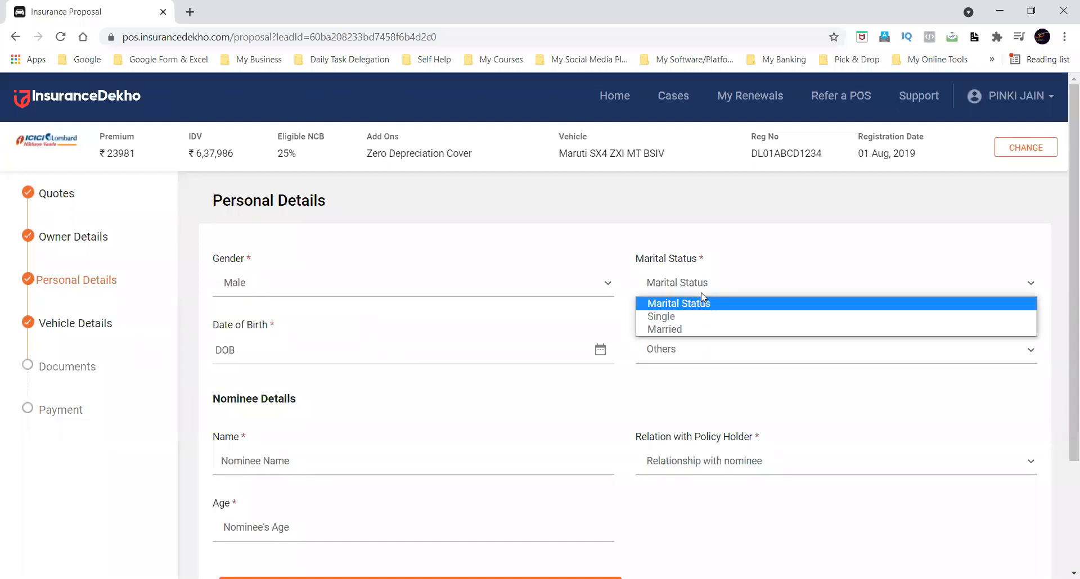
{"action": "left_click", "coordinate": [705, 329]}
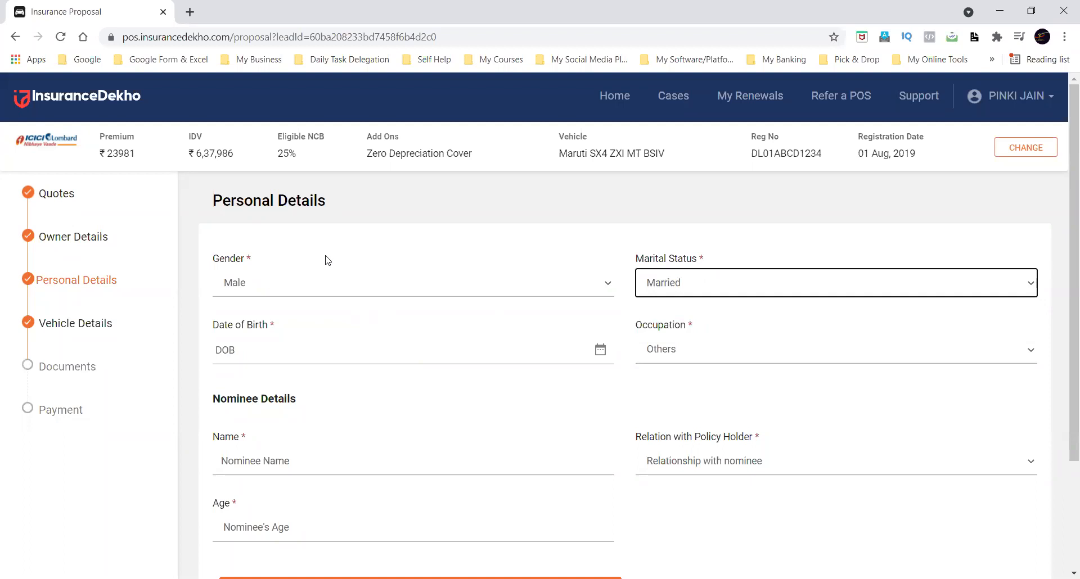
Select the owner's date of birth from the calendar.
{"action": "left_click", "coordinate": [310, 345]}
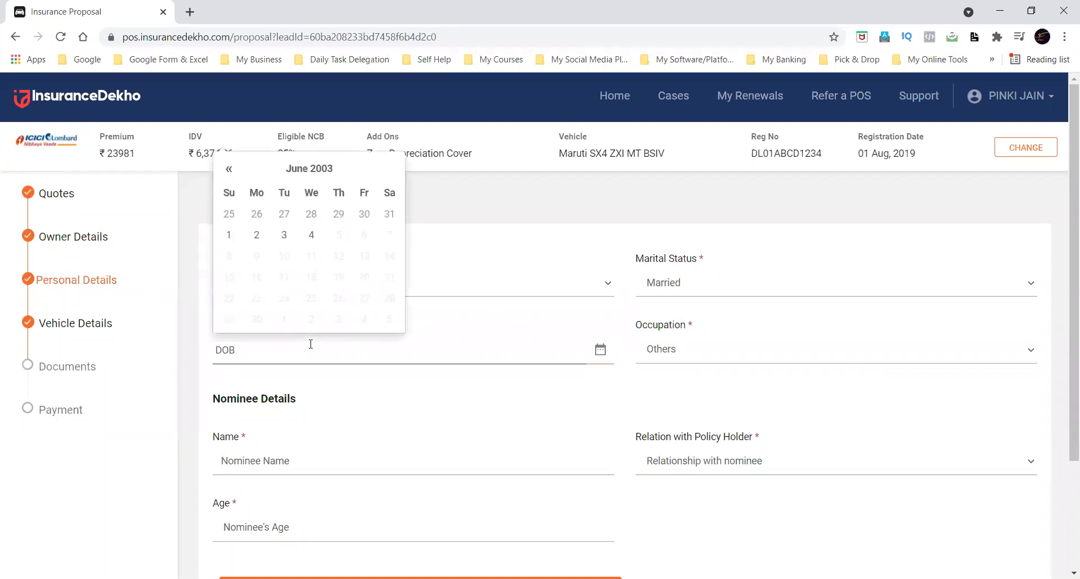
{"action": "left_click", "coordinate": [311, 169]}
{"action": "left_click", "coordinate": [304, 226]}
{"action": "left_click", "coordinate": [222, 225]}
{"action": "left_click", "coordinate": [221, 225]}
{"action": "left_click", "coordinate": [268, 312]}
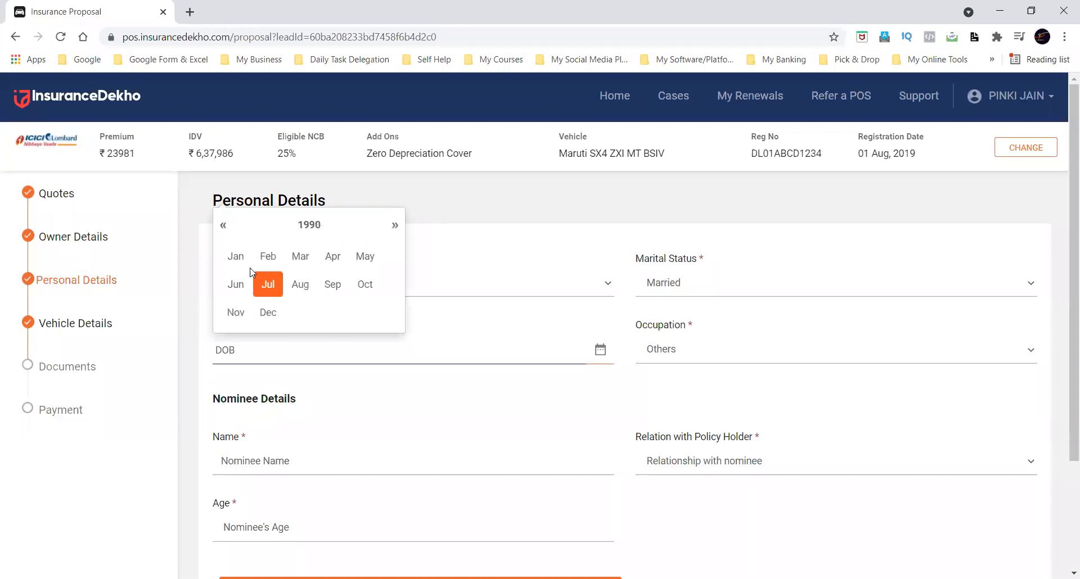
{"action": "left_click", "coordinate": [233, 254]}
{"action": "left_click", "coordinate": [256, 214]}
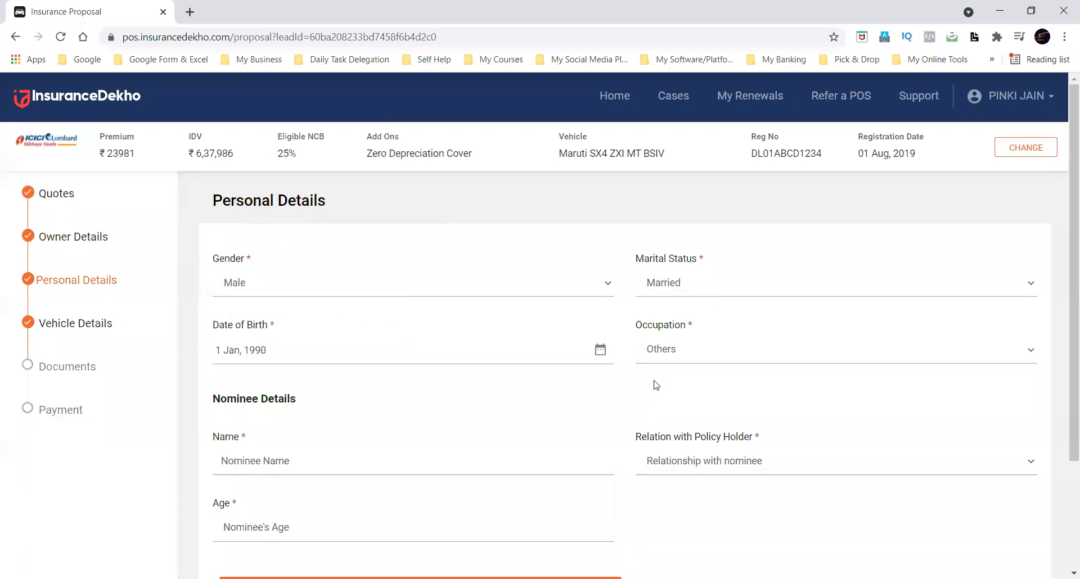
Set the owner's occupation to Salaried and enter the nominee's name.
{"action": "left_click", "coordinate": [675, 353]}
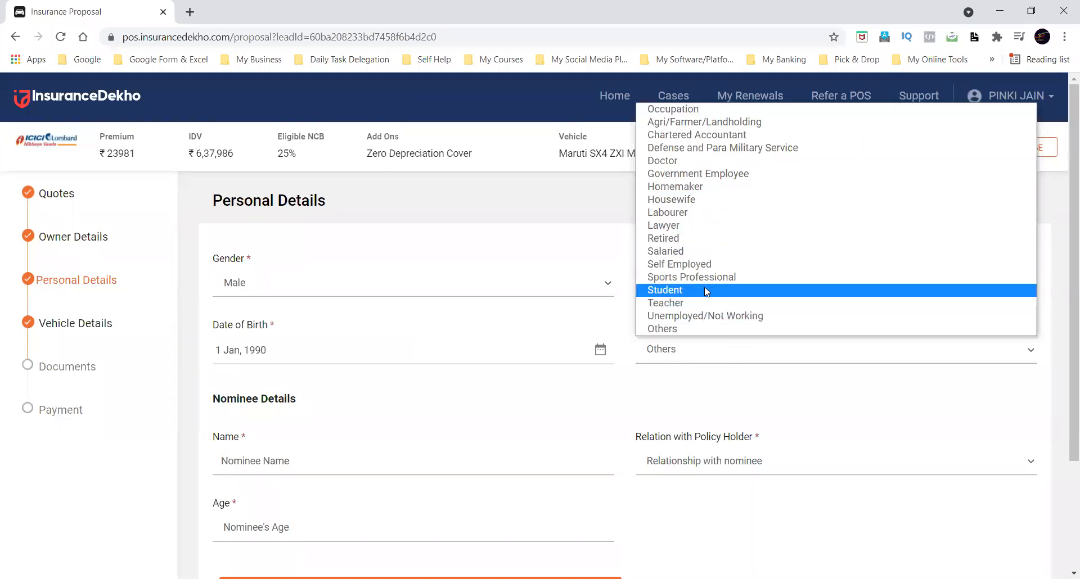
{"action": "left_click", "coordinate": [695, 251]}
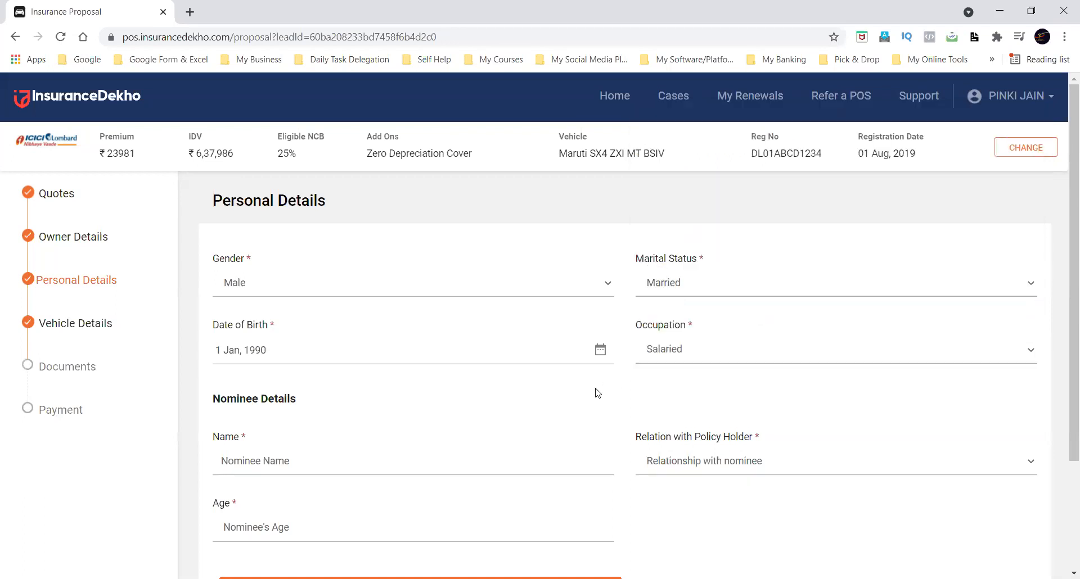
{"action": "scroll", "coordinate": [596, 389], "scroll_direction": "down", "scroll_amount": 3}
{"action": "left_click", "coordinate": [507, 325]}
{"action": "type", "text": "dj"}
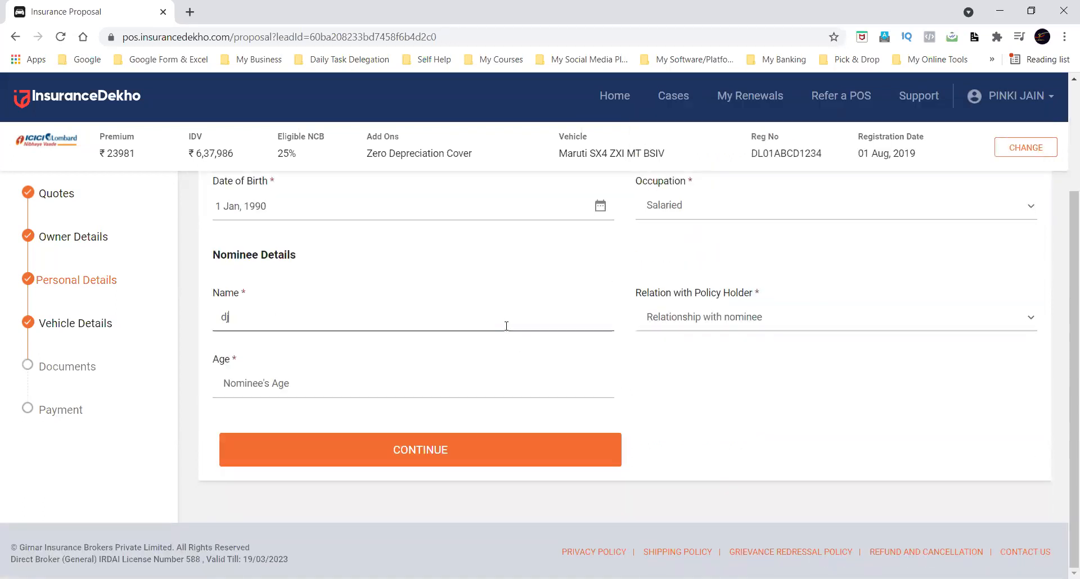
{"action": "type", "text": "djd djdndn"}
Set the nominee's relation to Wife and age to 28, and continue to the vehicle details.
{"action": "left_click", "coordinate": [710, 319]}
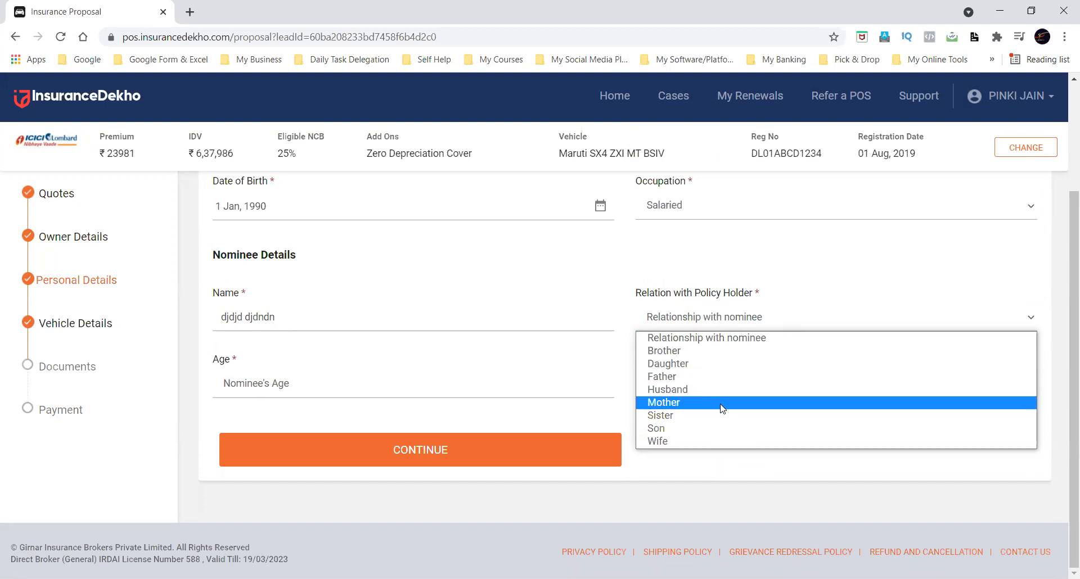
{"action": "left_click", "coordinate": [677, 439]}
{"action": "left_click", "coordinate": [563, 398]}
{"action": "type", "text": "30"}
{"action": "left_click", "coordinate": [518, 438]}
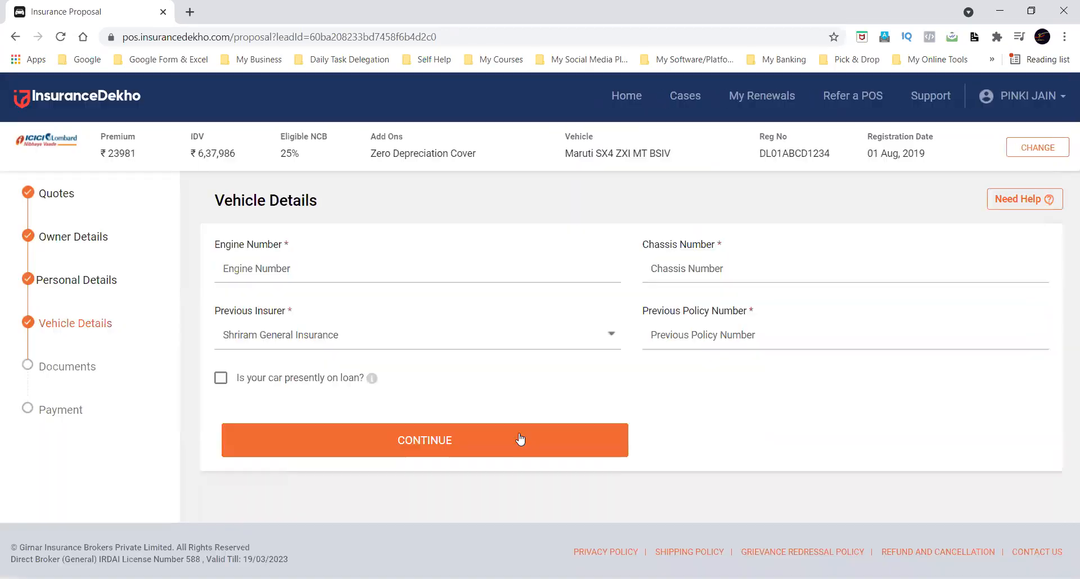
Enter ACBDFDJSJ1234 as the engine number and ANCGDJD12345 as the chassis number.
{"action": "left_click", "coordinate": [430, 273]}
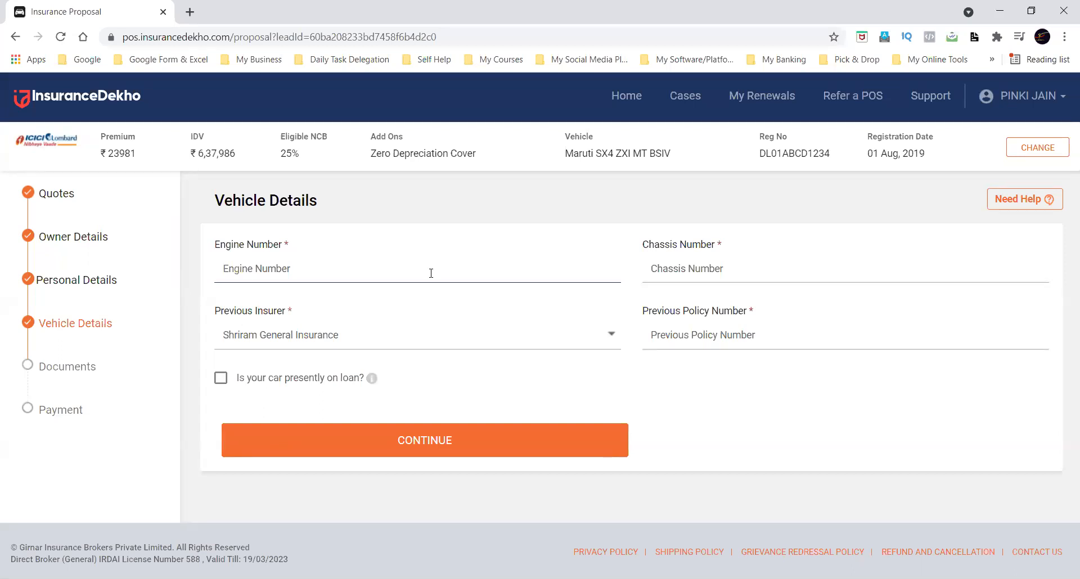
{"action": "type", "text": "ACBDFDJSJ1234"}
{"action": "key", "text": "Tab"}
{"action": "type", "text": "ANCGDJD12345"}
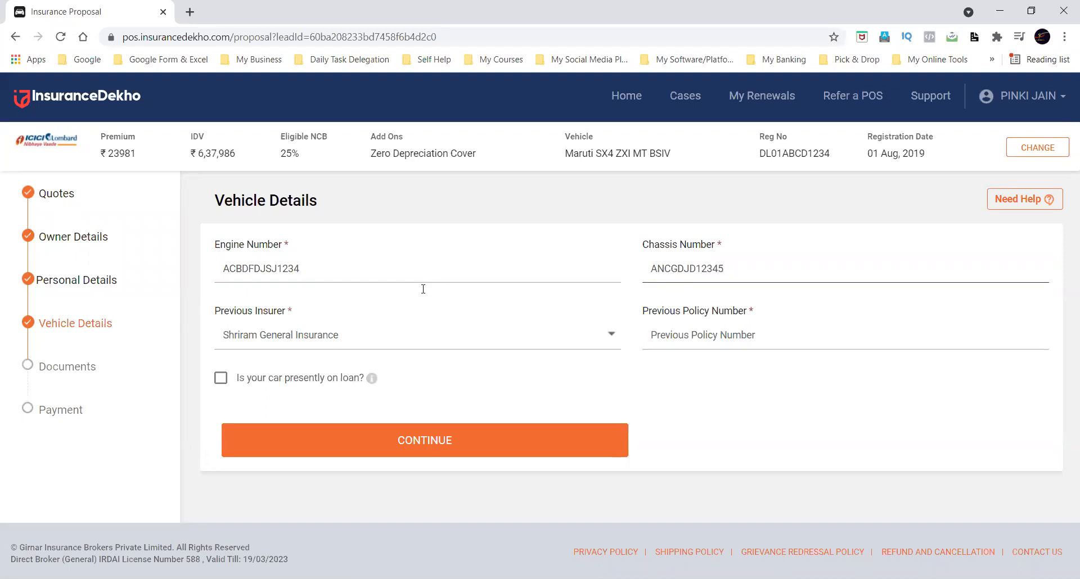
Point out the previous insurer field and fill in the previous policy number.
{"action": "left_click_drag", "start_coordinate": [216, 311], "coordinate": [325, 313]}
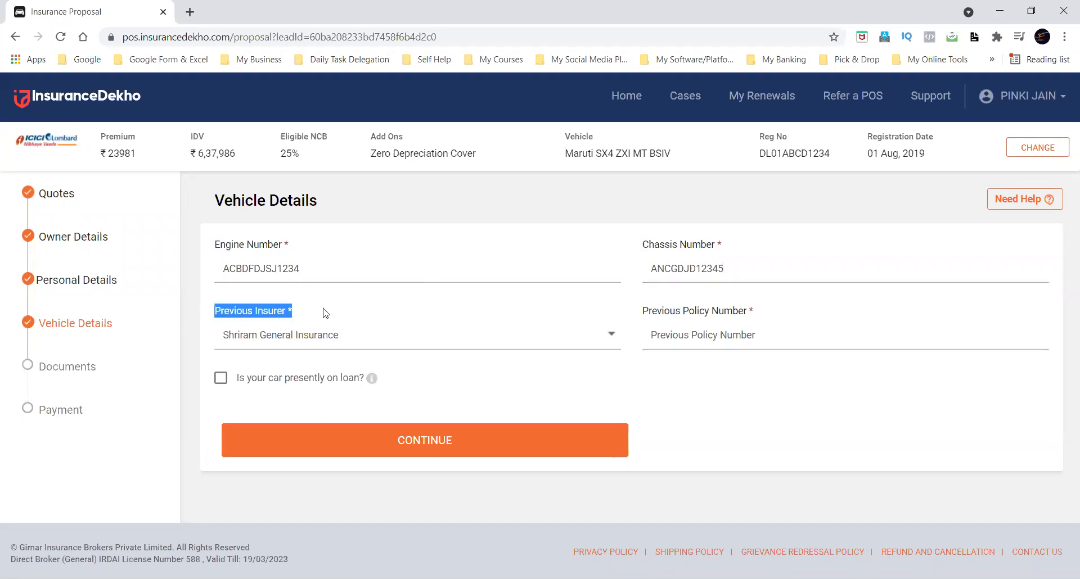
{"action": "left_click", "coordinate": [586, 388]}
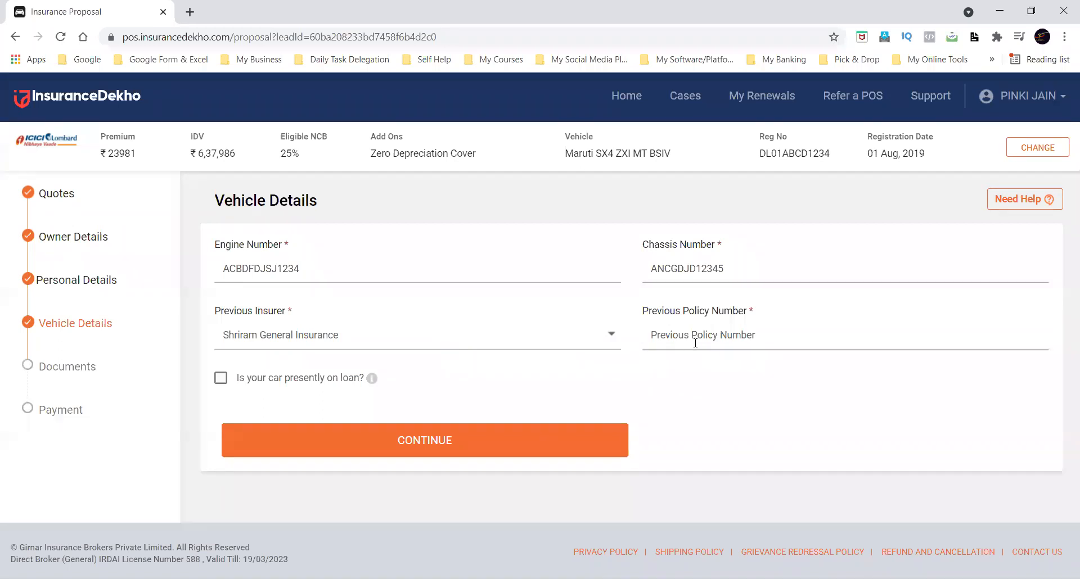
{"action": "left_click", "coordinate": [775, 335]}
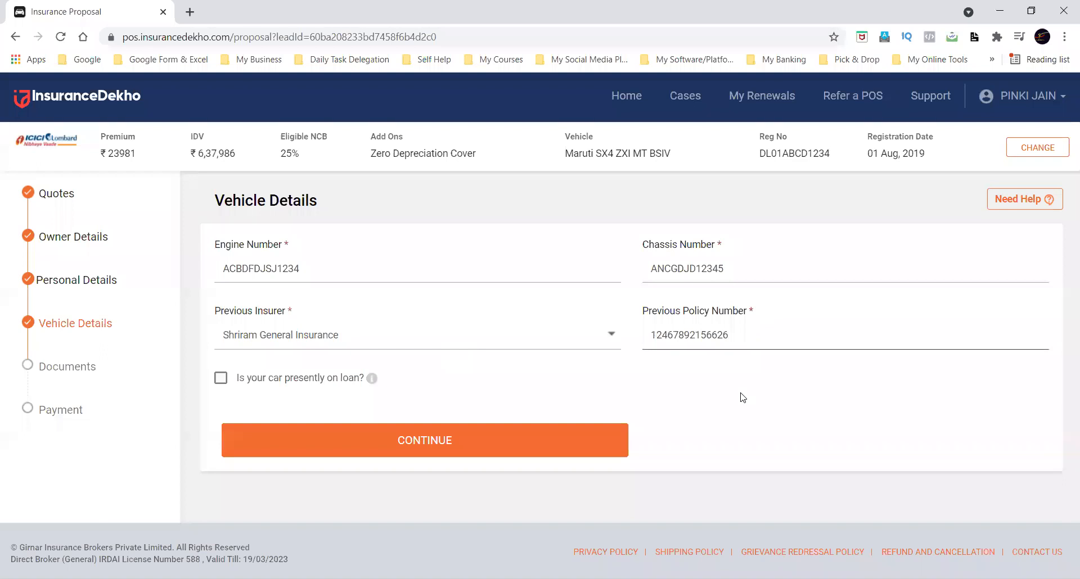
{"action": "left_click", "coordinate": [658, 402]}
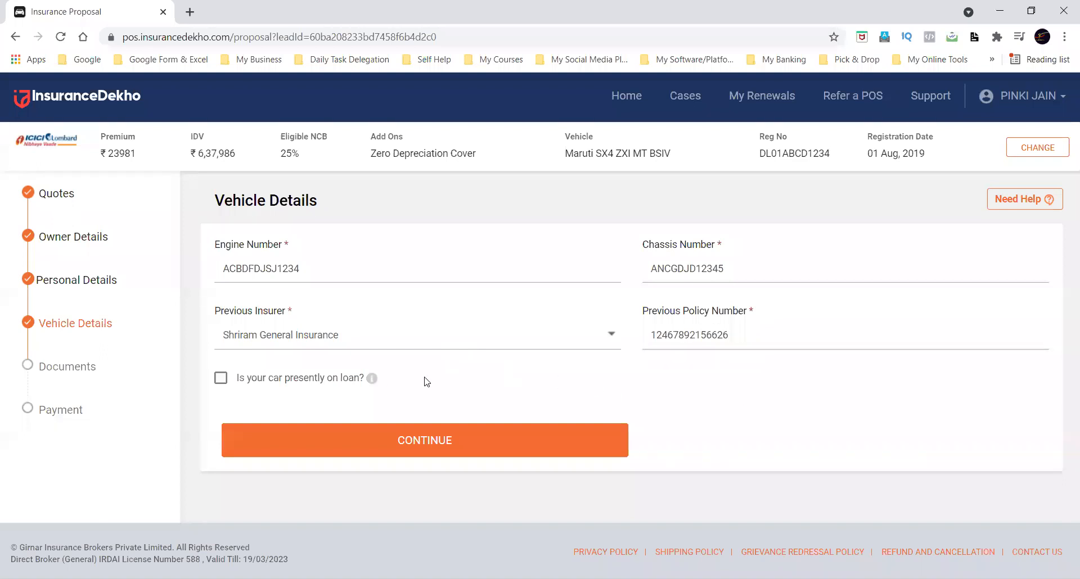
Mark the car as on loan with State Bank of India as finance company, and clear the loan option again.
{"action": "left_click", "coordinate": [220, 378]}
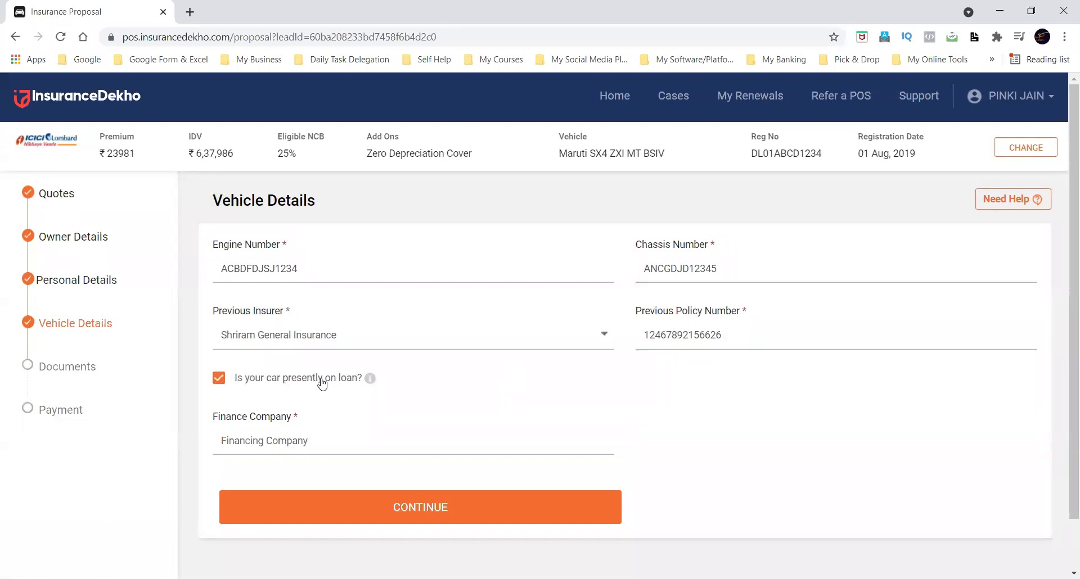
{"action": "left_click", "coordinate": [346, 447]}
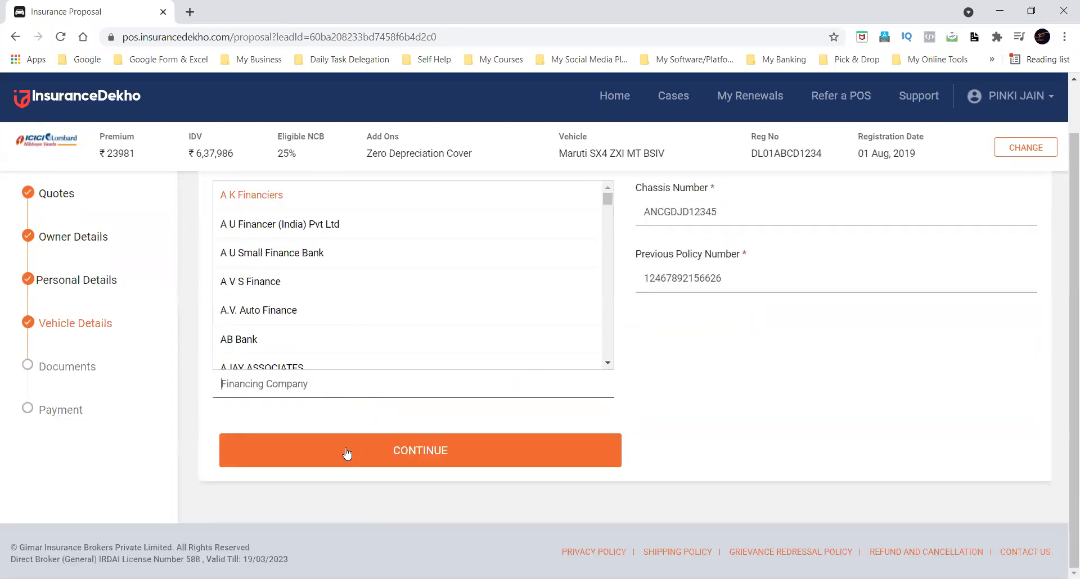
{"action": "scroll", "coordinate": [728, 417], "scroll_direction": "up", "scroll_amount": 1}
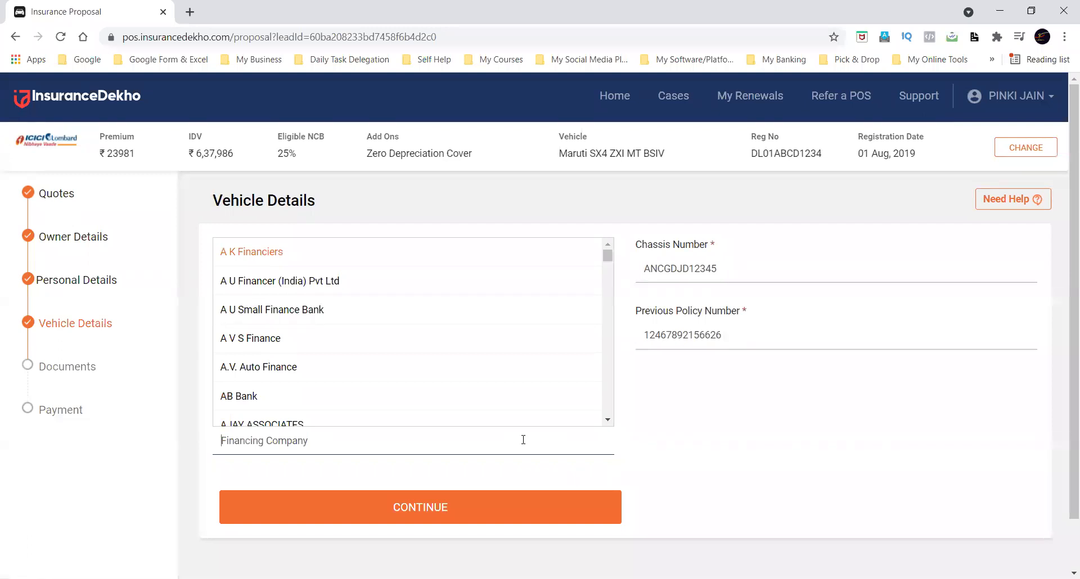
{"action": "type", "text": "state bank"}
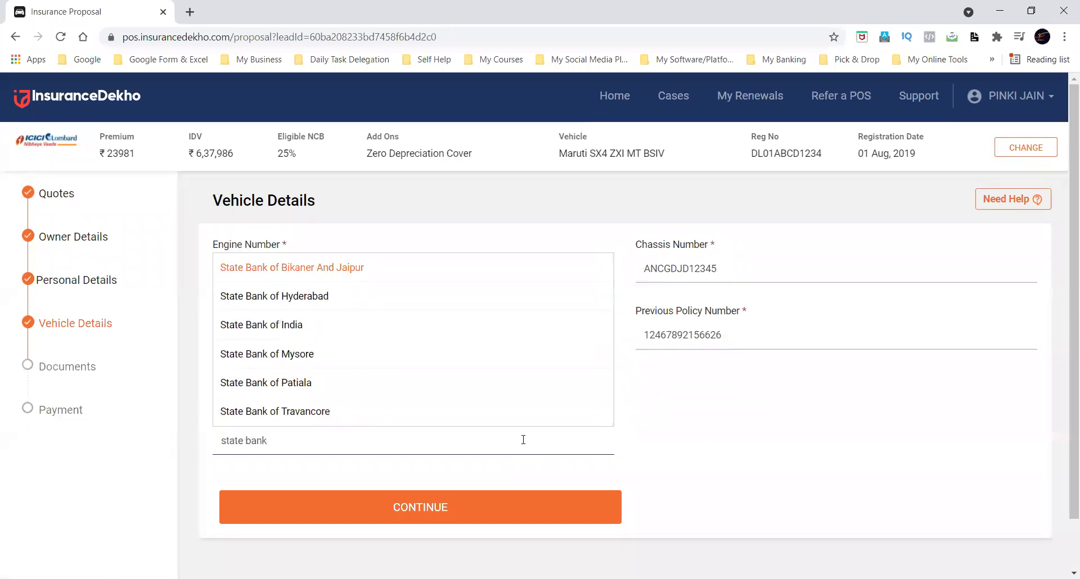
{"action": "left_click", "coordinate": [345, 326]}
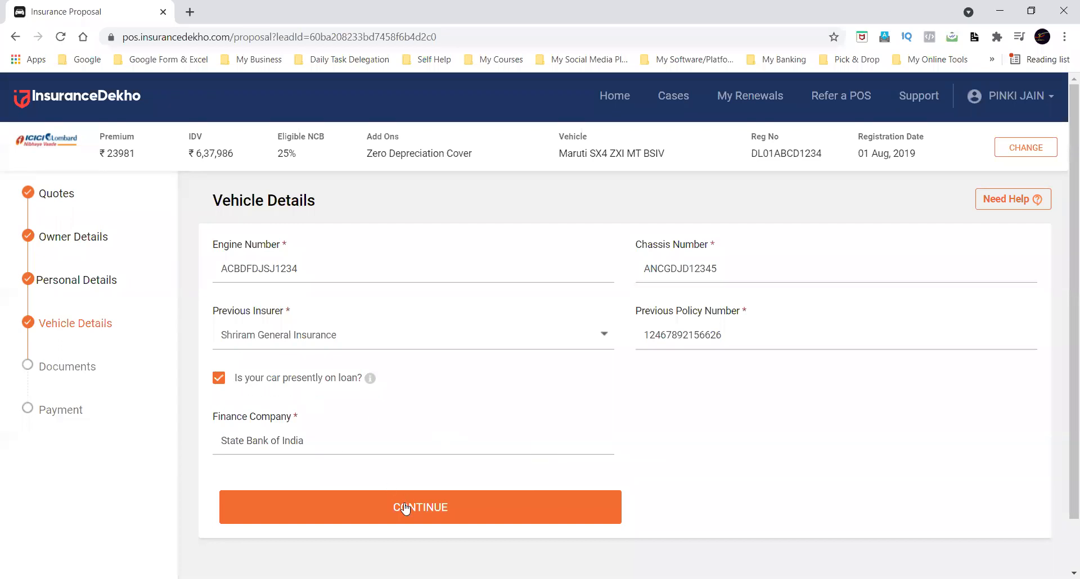
{"action": "left_click", "coordinate": [219, 378]}
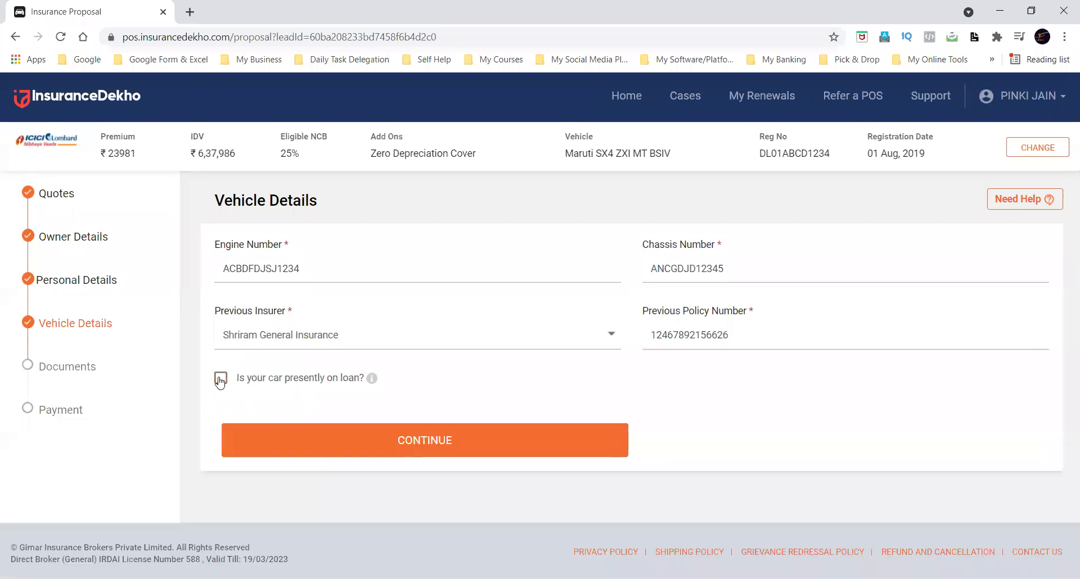
{"action": "left_click", "coordinate": [378, 439]}
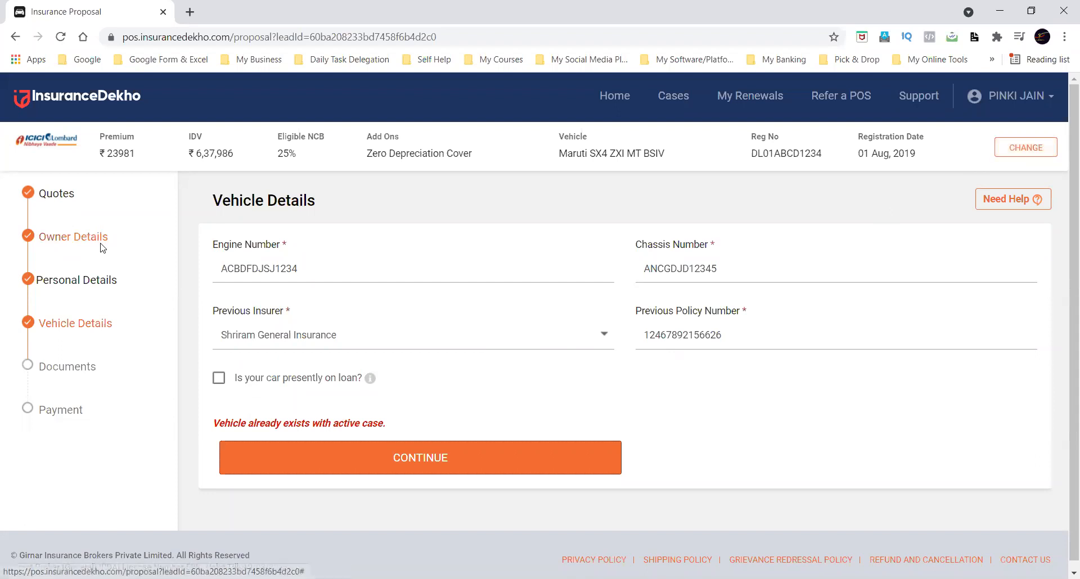
{"action": "left_click", "coordinate": [85, 240]}
{"action": "left_click", "coordinate": [349, 273]}
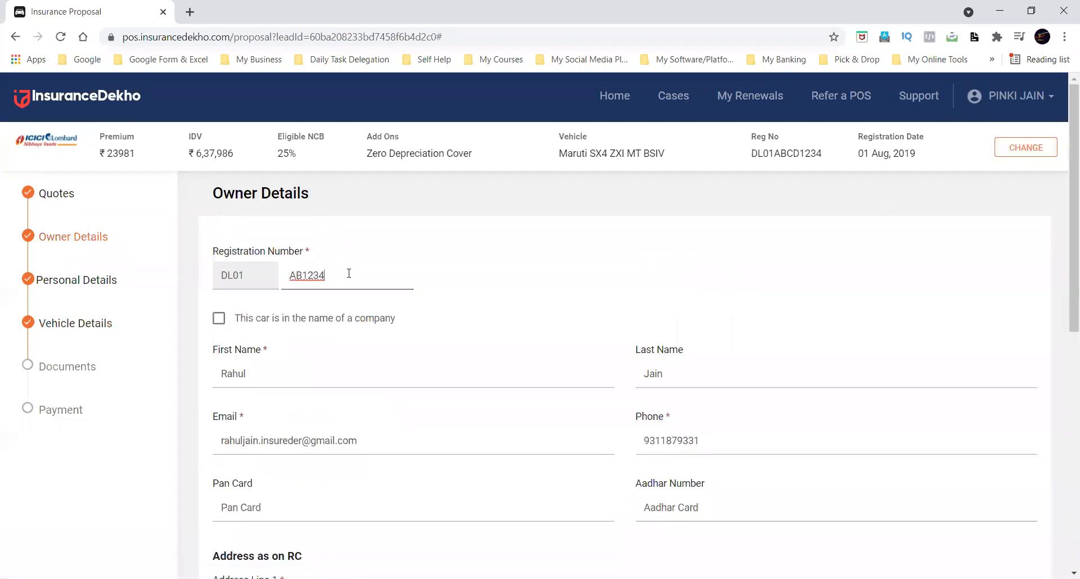
{"action": "left_click", "coordinate": [564, 299]}
Continue through the owner, personal and vehicle details to the documents stage.
{"action": "scroll", "coordinate": [564, 300], "scroll_direction": "down", "scroll_amount": 7}
{"action": "left_click", "coordinate": [424, 446]}
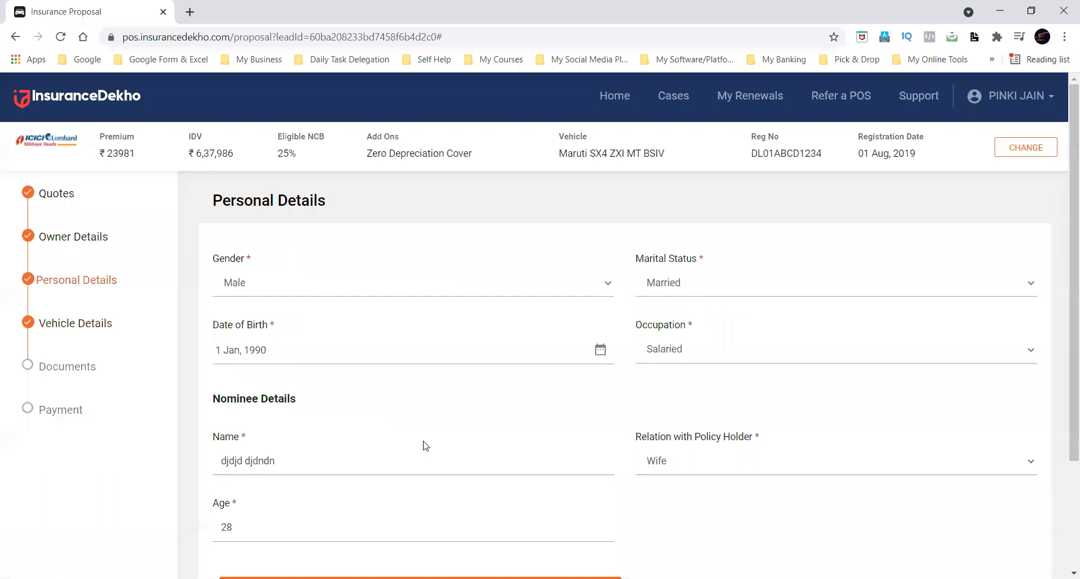
{"action": "left_click", "coordinate": [423, 443]}
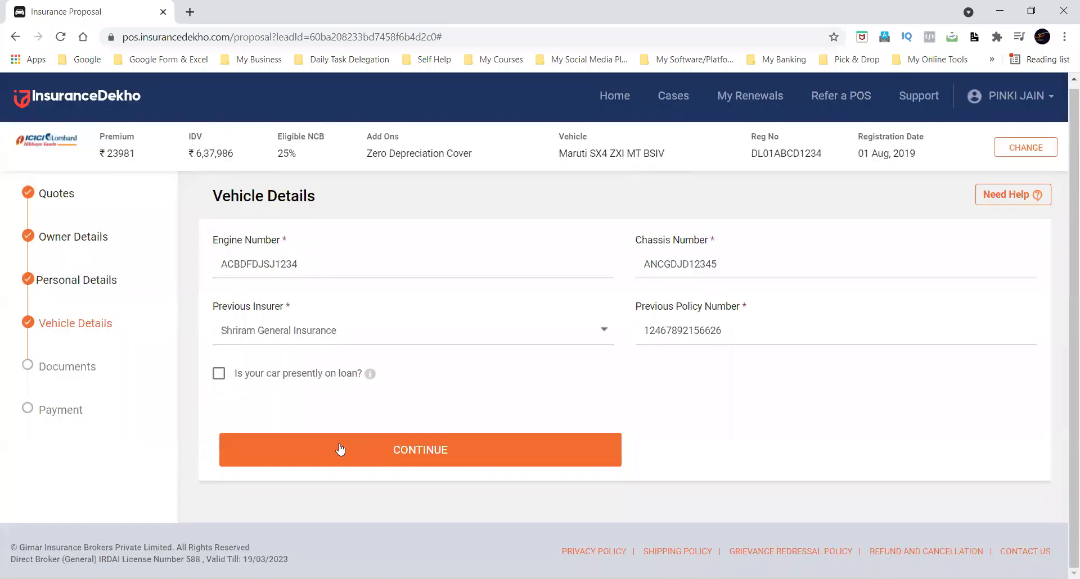
{"action": "left_click", "coordinate": [332, 445]}
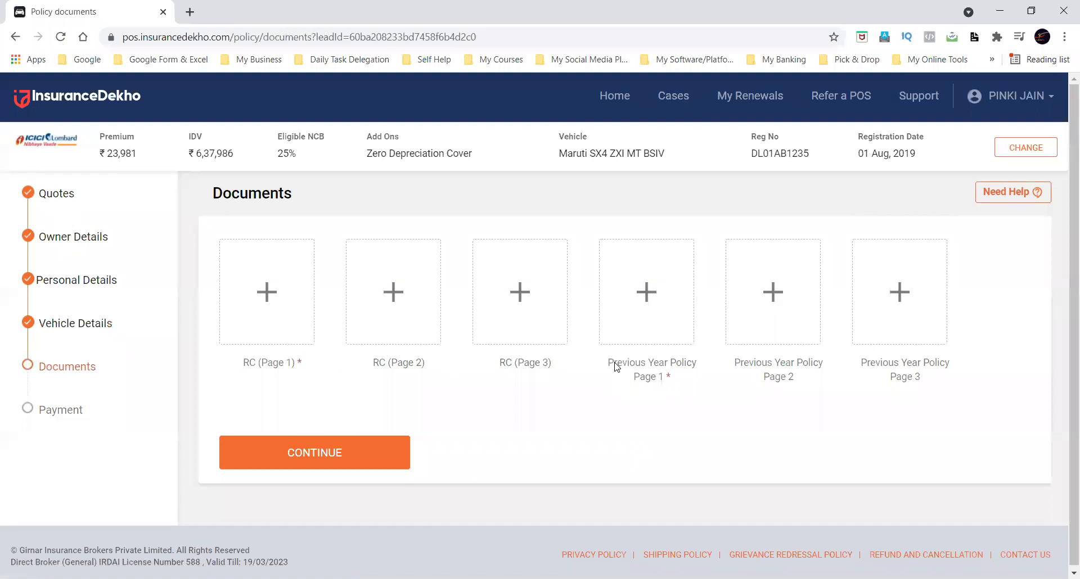
Upload "Fill the Google Form for TERM Insurance.png" from the Downloads folder as RC (Page 1).
{"action": "left_click", "coordinate": [251, 291]}
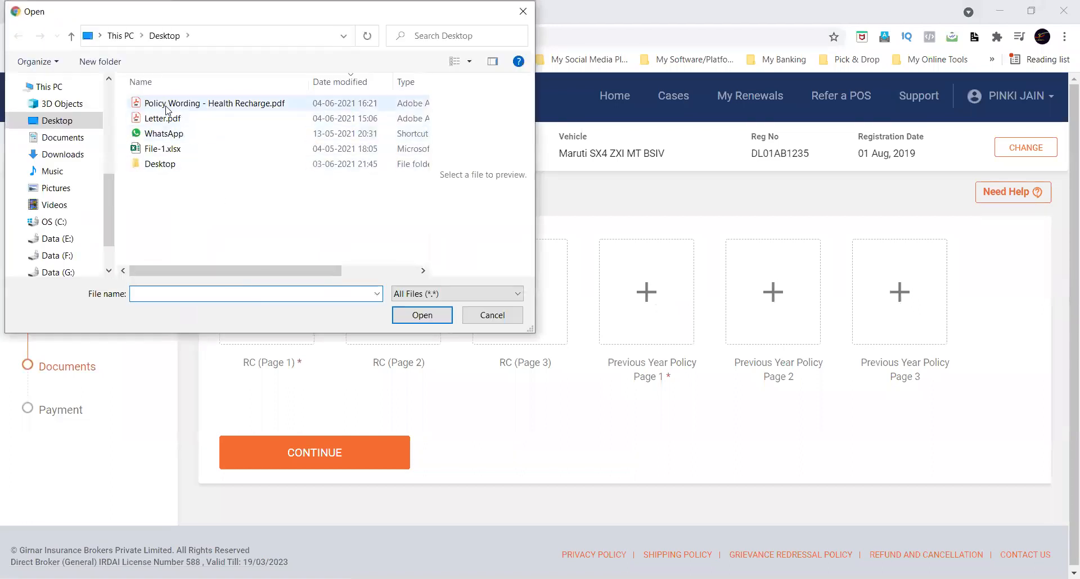
{"action": "left_click", "coordinate": [61, 124]}
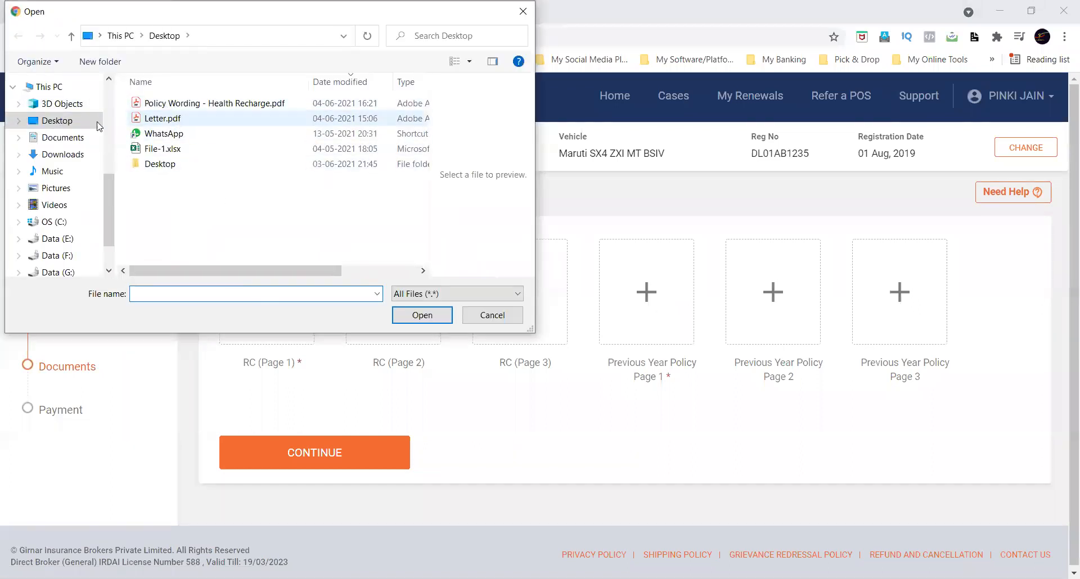
{"action": "left_click", "coordinate": [60, 154]}
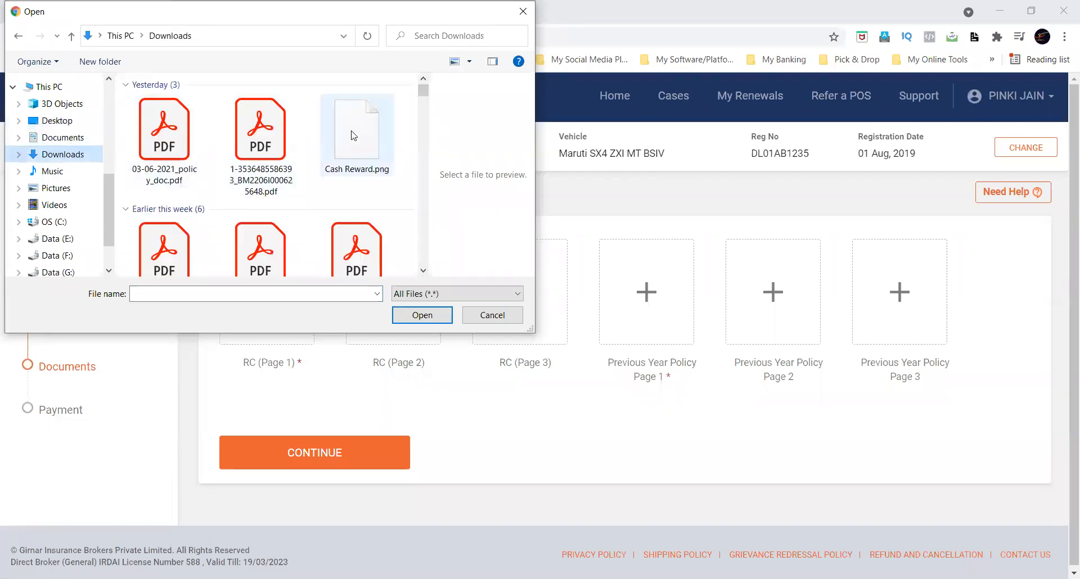
{"action": "left_click", "coordinate": [186, 144]}
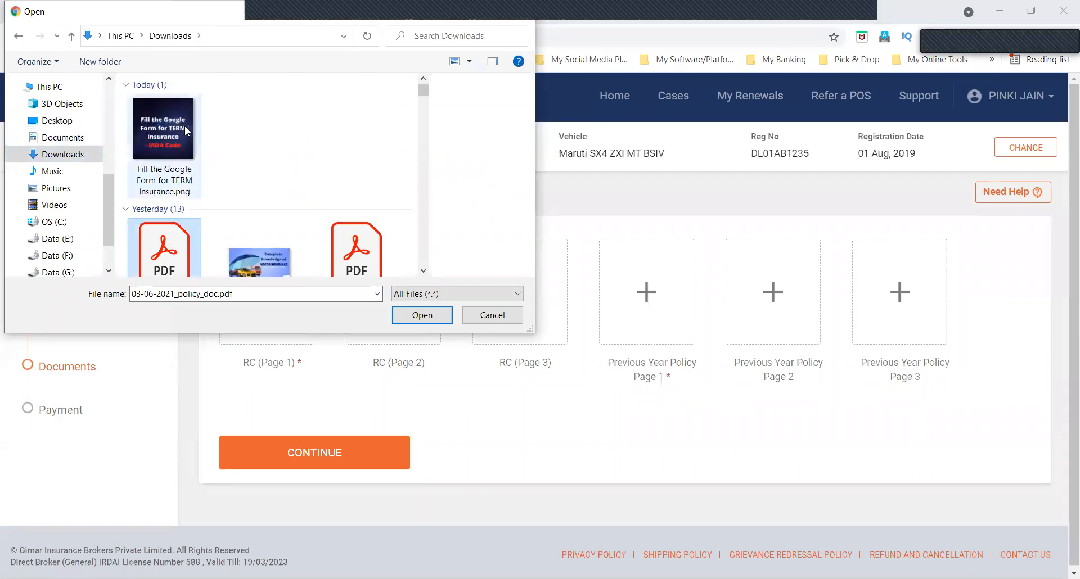
{"action": "left_click", "coordinate": [185, 128]}
{"action": "left_click", "coordinate": [422, 315]}
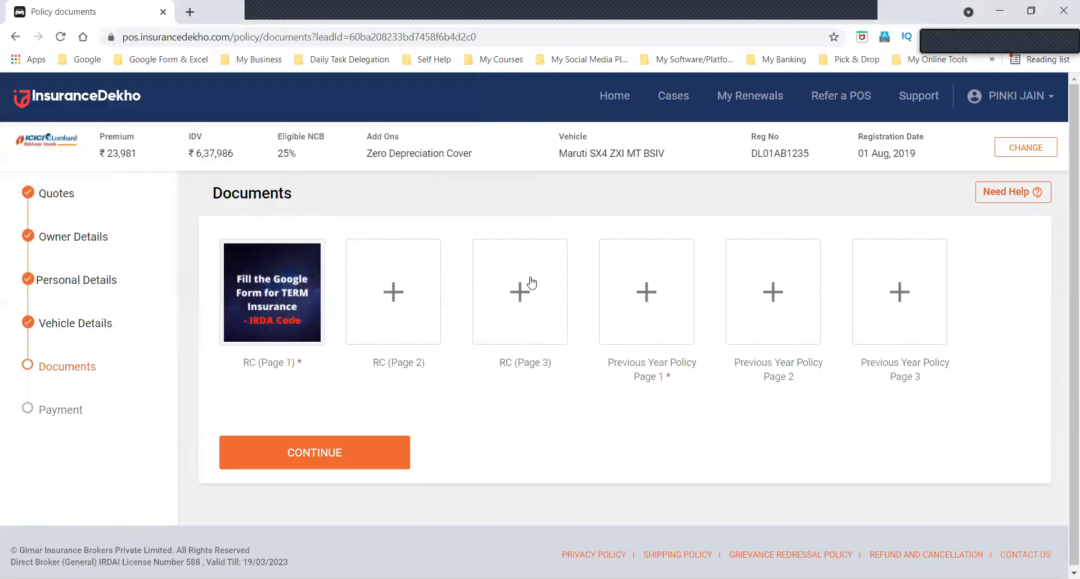
Upload "Fill the Google Form for TERM Insurance.png" as Previous Year Policy Page 1 and continue to the payment summary.
{"action": "left_click", "coordinate": [639, 303]}
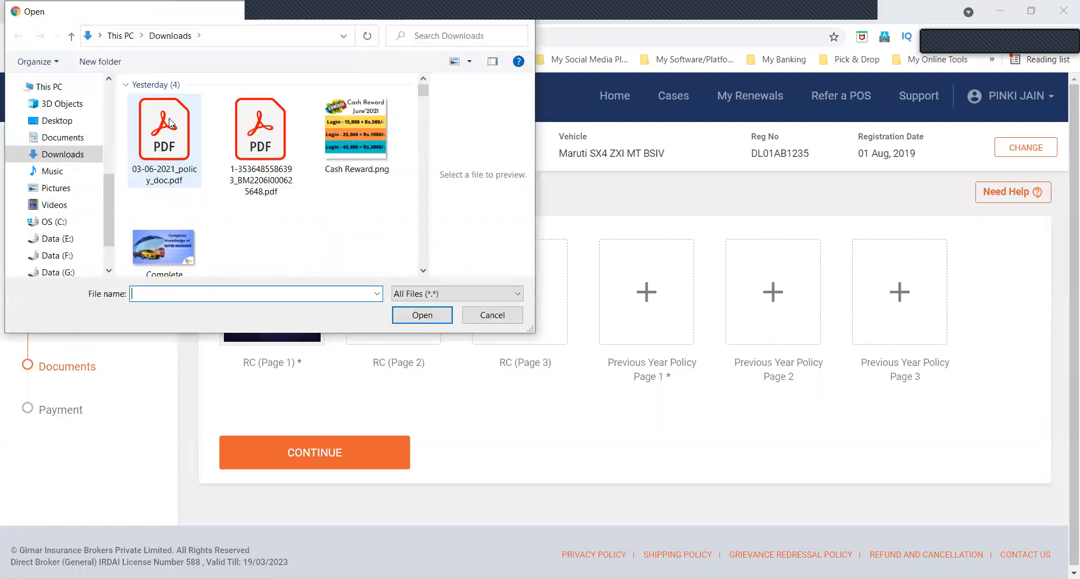
{"action": "left_click", "coordinate": [189, 130]}
{"action": "left_click", "coordinate": [421, 315]}
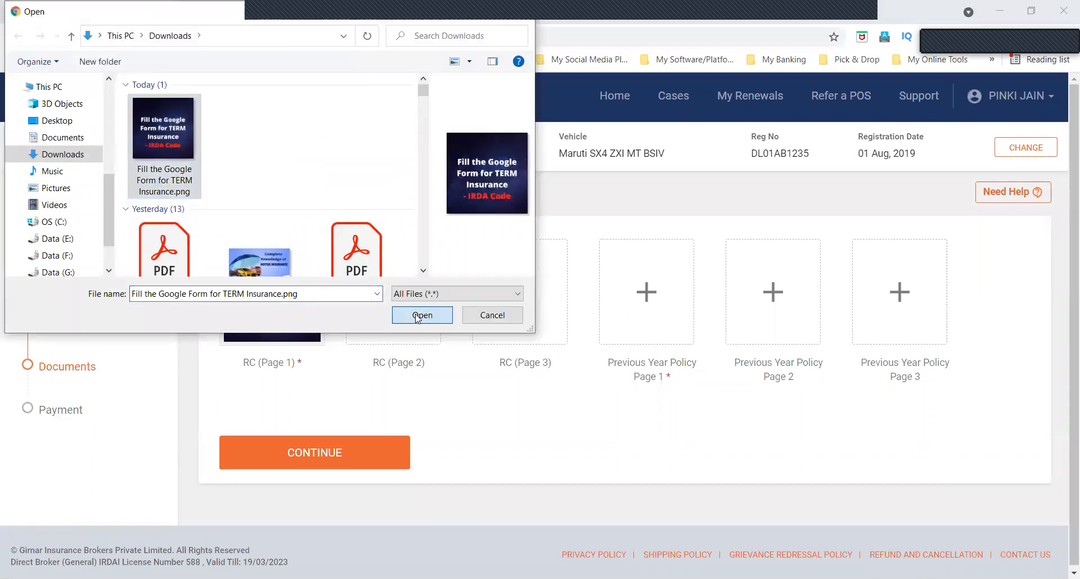
{"action": "left_click_drag", "start_coordinate": [243, 364], "coordinate": [317, 365]}
{"action": "left_click_drag", "start_coordinate": [606, 362], "coordinate": [679, 383]}
{"action": "left_click", "coordinate": [366, 419]}
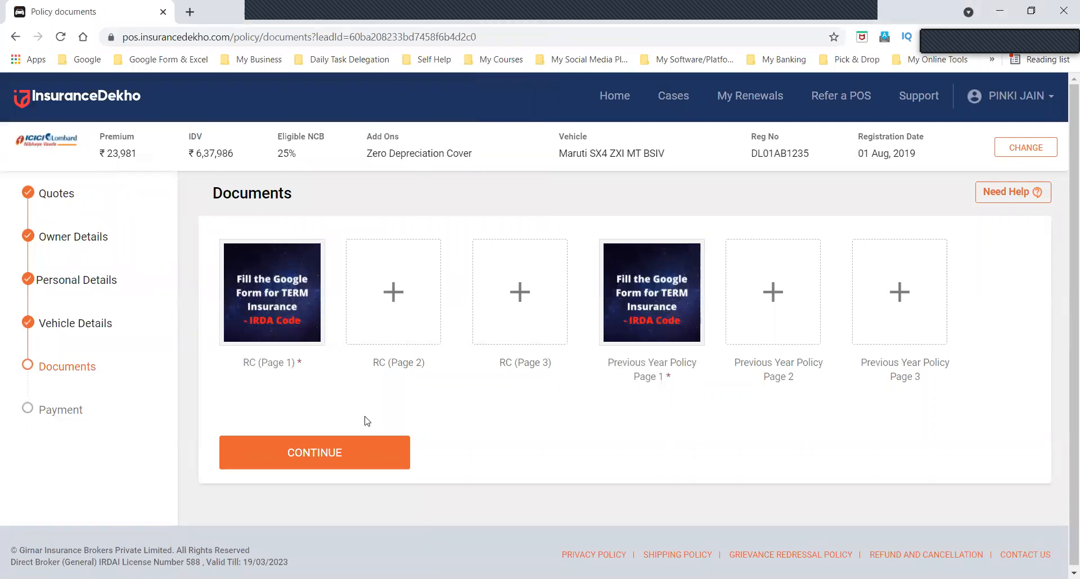
{"action": "left_click", "coordinate": [276, 444]}
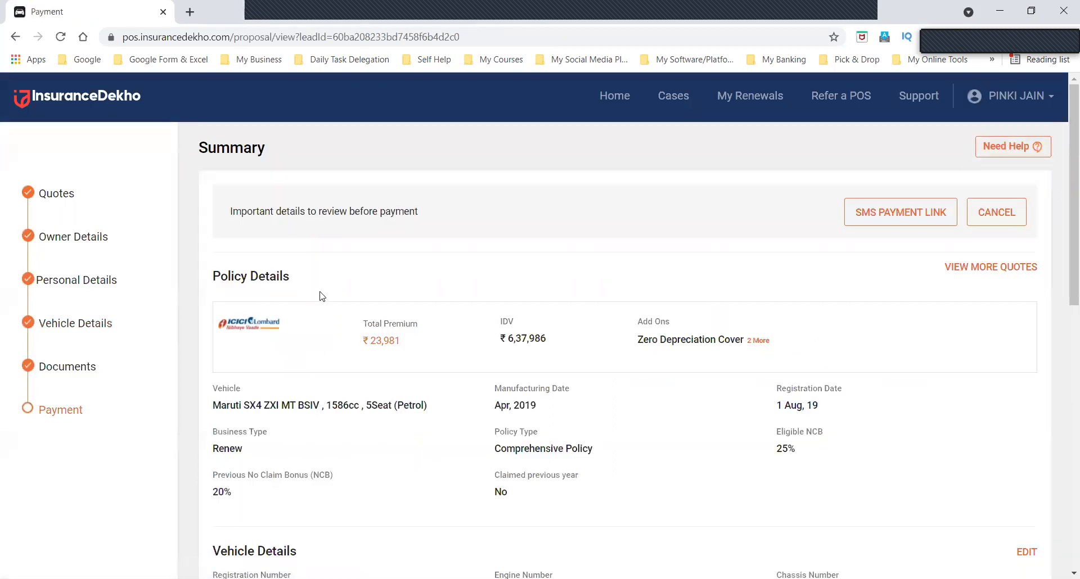
Review the vehicle, owner and personal details in the summary, and try out the declaration checkbox above the payment option.
{"action": "scroll", "coordinate": [558, 286], "scroll_direction": "down", "scroll_amount": 5}
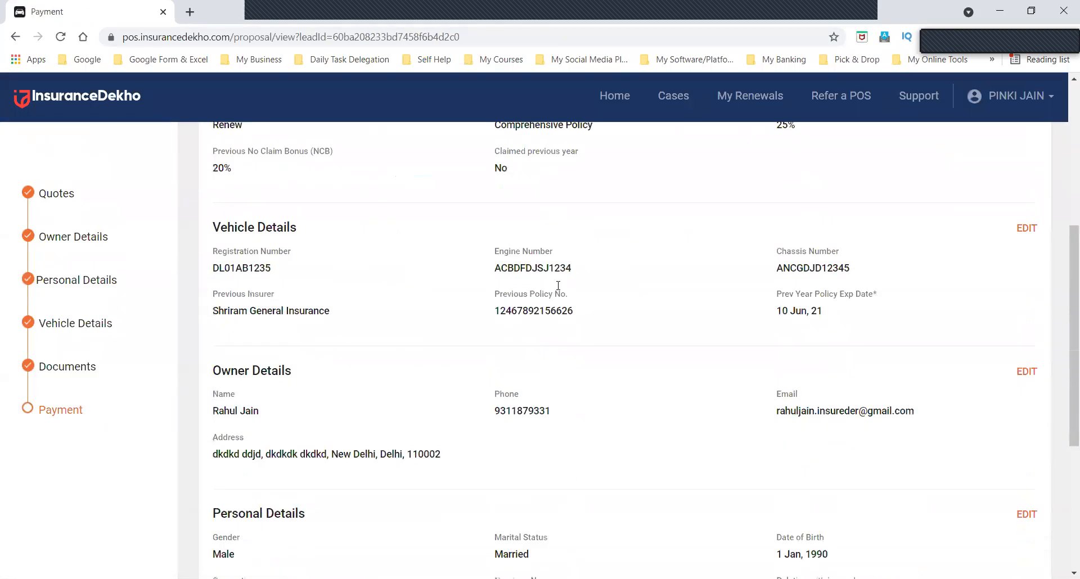
{"action": "scroll", "coordinate": [558, 286], "scroll_direction": "down", "scroll_amount": 5}
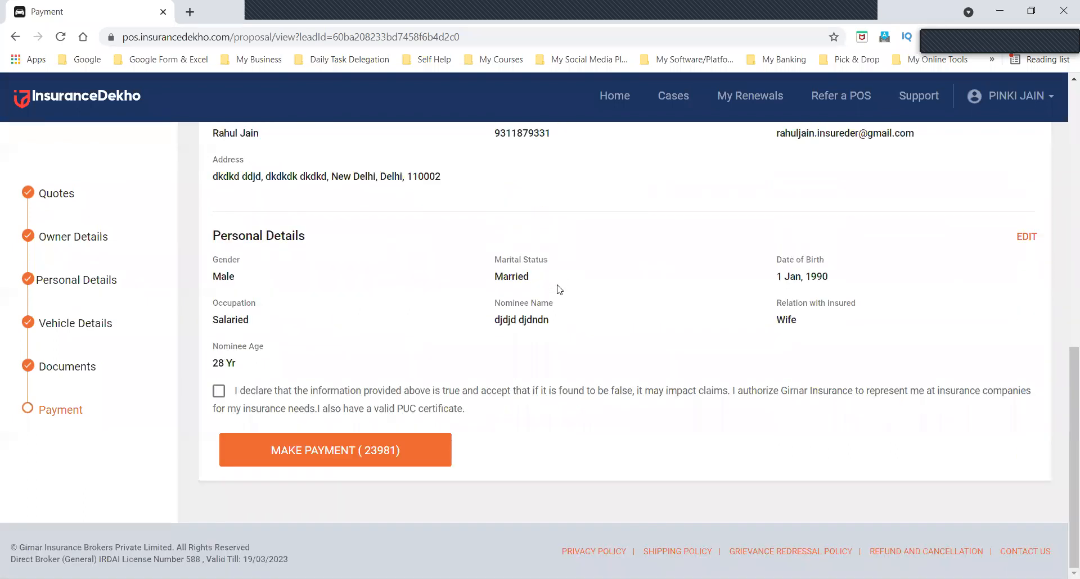
{"action": "scroll", "coordinate": [609, 332], "scroll_direction": "up", "scroll_amount": 3}
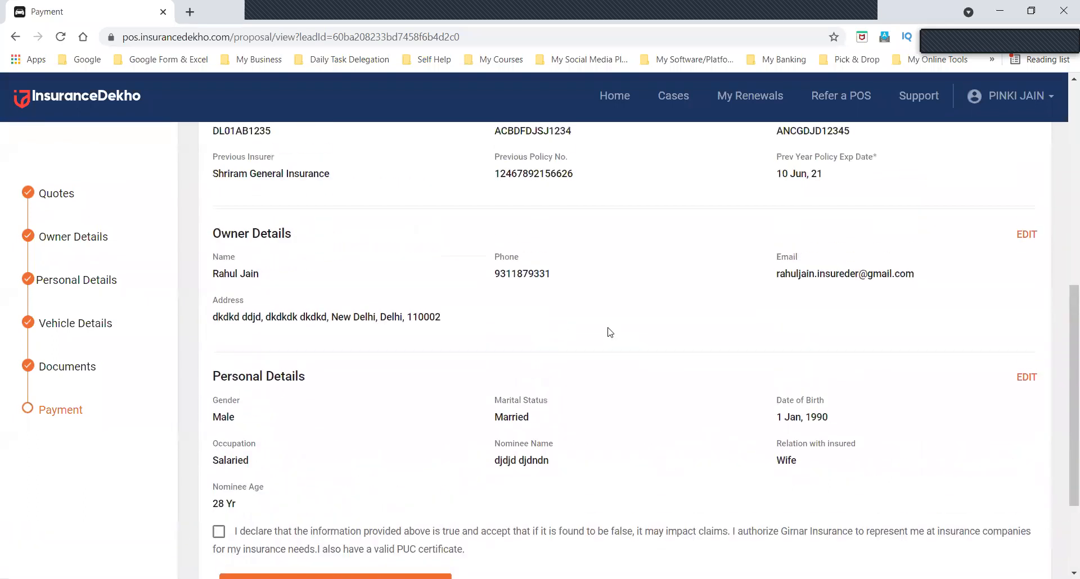
{"action": "scroll", "coordinate": [610, 332], "scroll_direction": "down", "scroll_amount": 3}
{"action": "left_click", "coordinate": [220, 394]}
{"action": "left_click", "coordinate": [220, 394]}
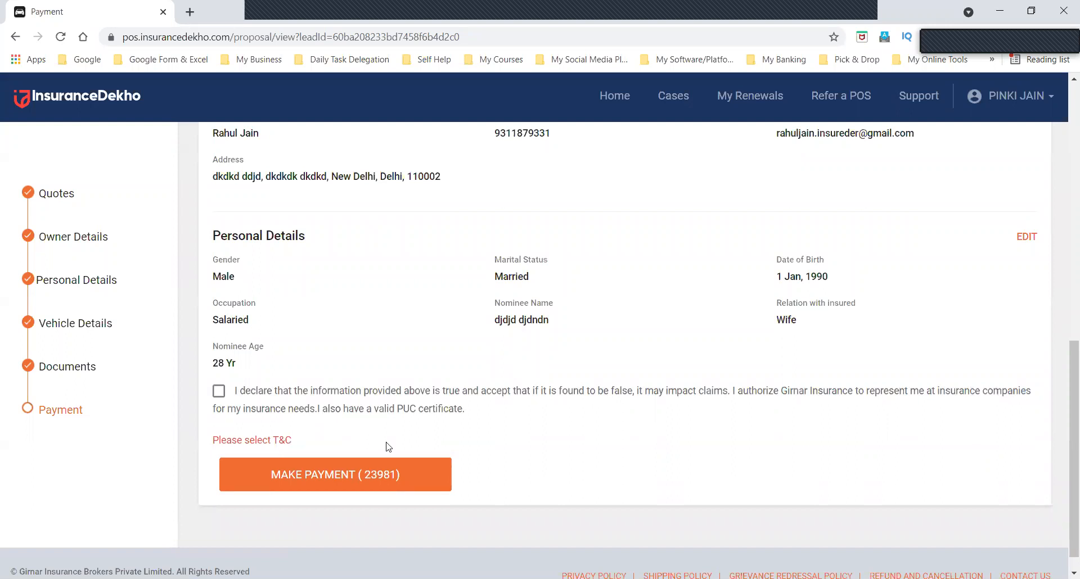
Review the PUC certificate clause in the declaration and the vehicle and policy details in the proposal summary.
{"action": "left_click_drag", "start_coordinate": [318, 406], "coordinate": [513, 414]}
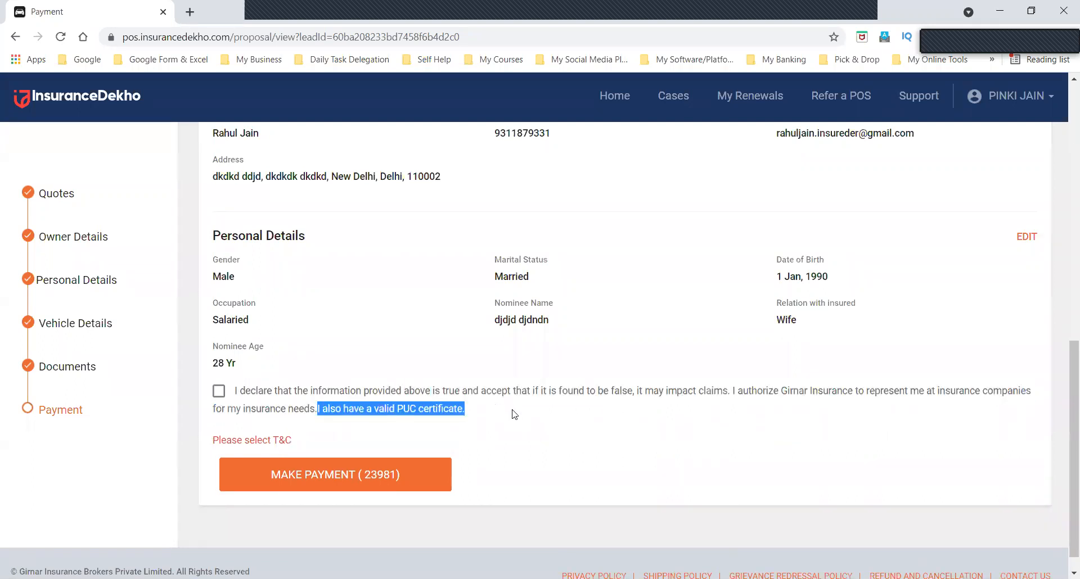
{"action": "left_click", "coordinate": [513, 414]}
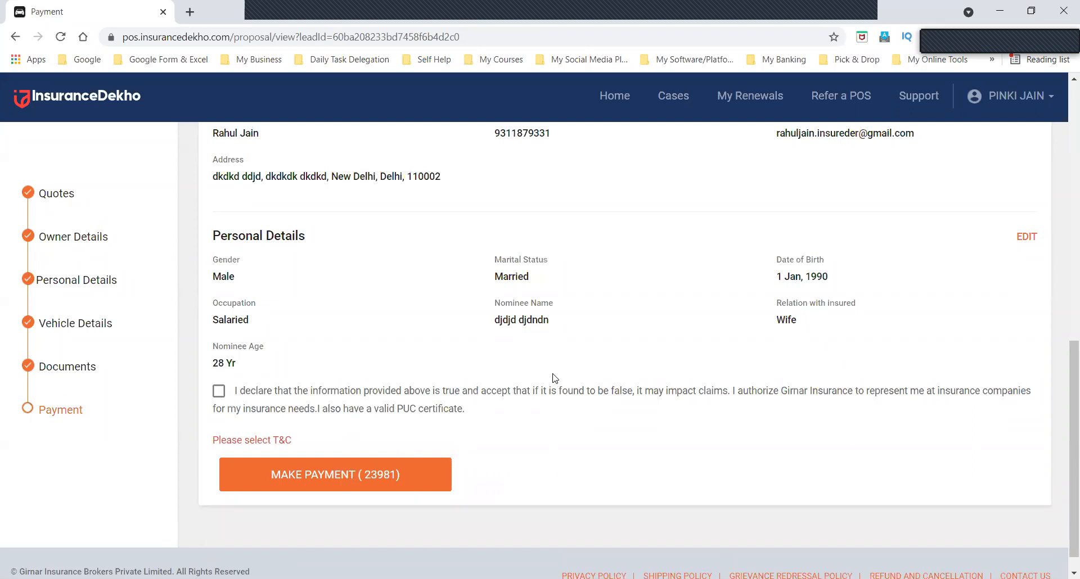
{"action": "scroll", "coordinate": [553, 378], "scroll_direction": "up", "scroll_amount": 7}
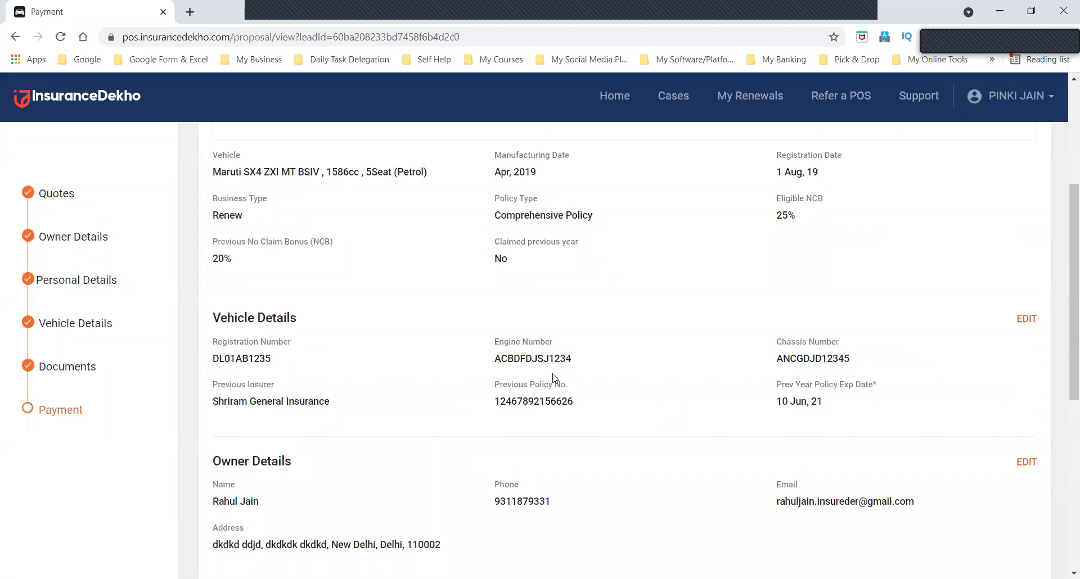
{"action": "scroll", "coordinate": [553, 378], "scroll_direction": "up", "scroll_amount": 5}
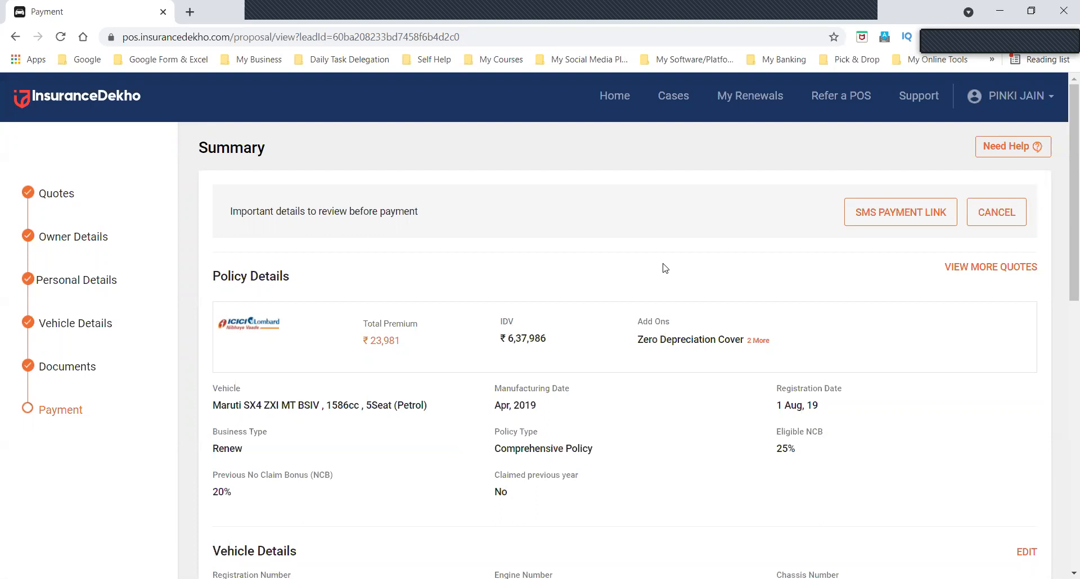
{"action": "scroll", "coordinate": [664, 267], "scroll_direction": "down", "scroll_amount": 12}
{"action": "scroll", "coordinate": [664, 266], "scroll_direction": "up", "scroll_amount": 12}
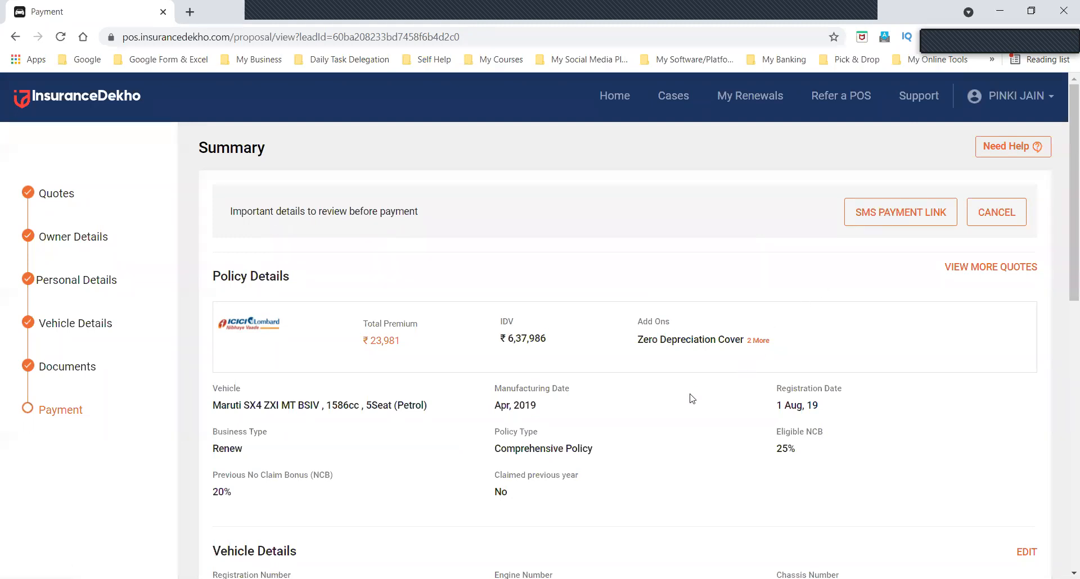
Open the SMS payment link form, examine its mobile number and message text, and close it without sending.
{"action": "left_click", "coordinate": [873, 220]}
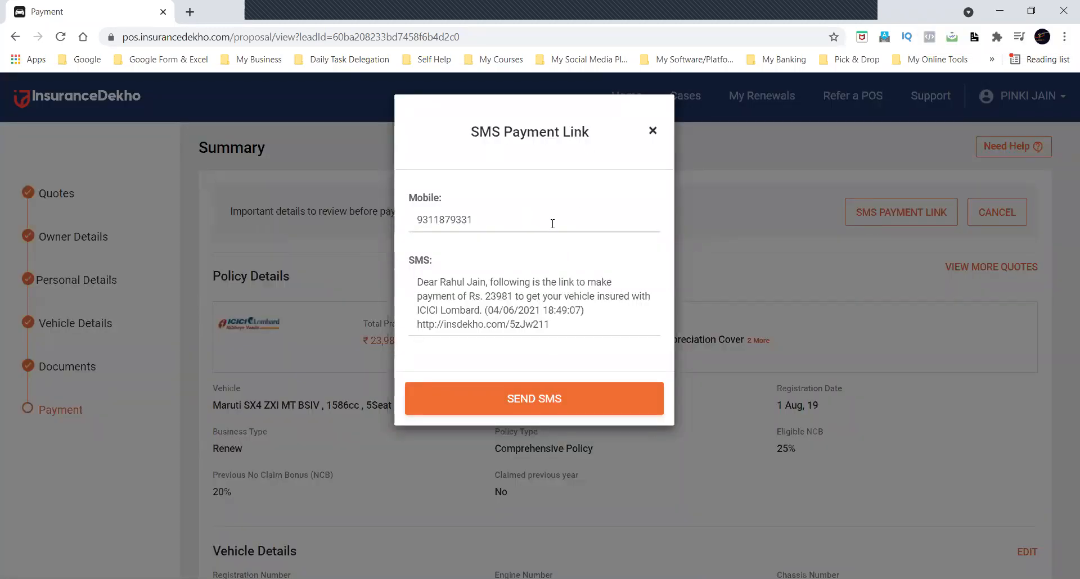
{"action": "left_click", "coordinate": [495, 219]}
{"action": "left_click", "coordinate": [428, 281]}
{"action": "left_click", "coordinate": [541, 408]}
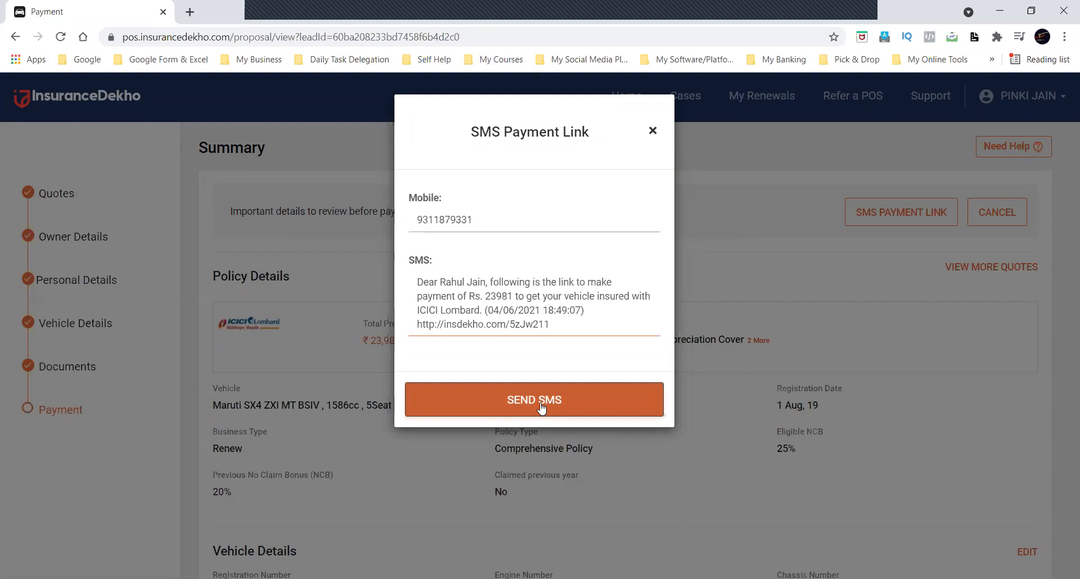
{"action": "triple_click", "coordinate": [449, 303]}
{"action": "left_click", "coordinate": [487, 306]}
{"action": "triple_click", "coordinate": [487, 305]}
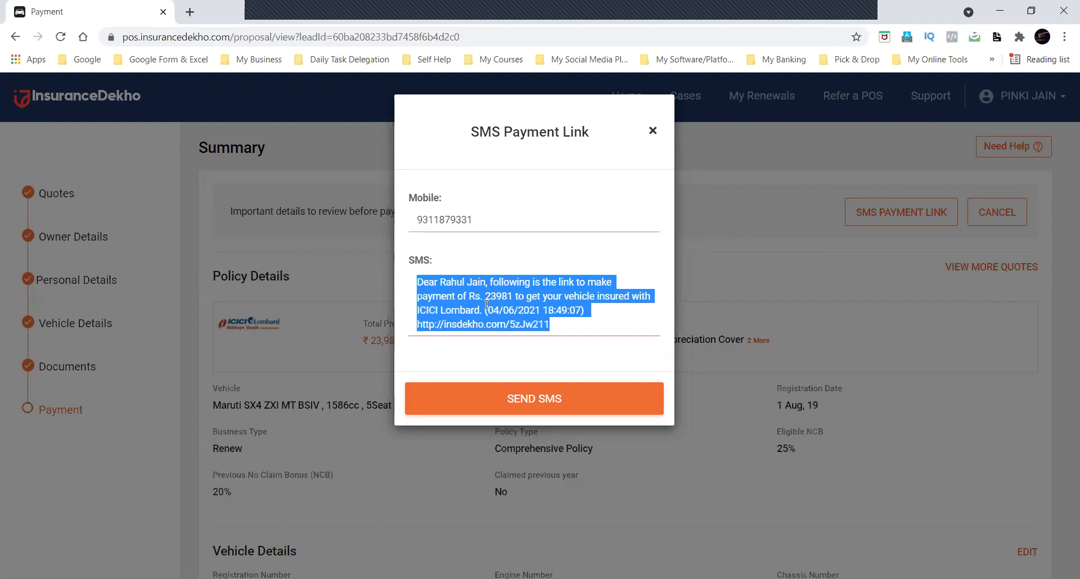
{"action": "left_click", "coordinate": [472, 270]}
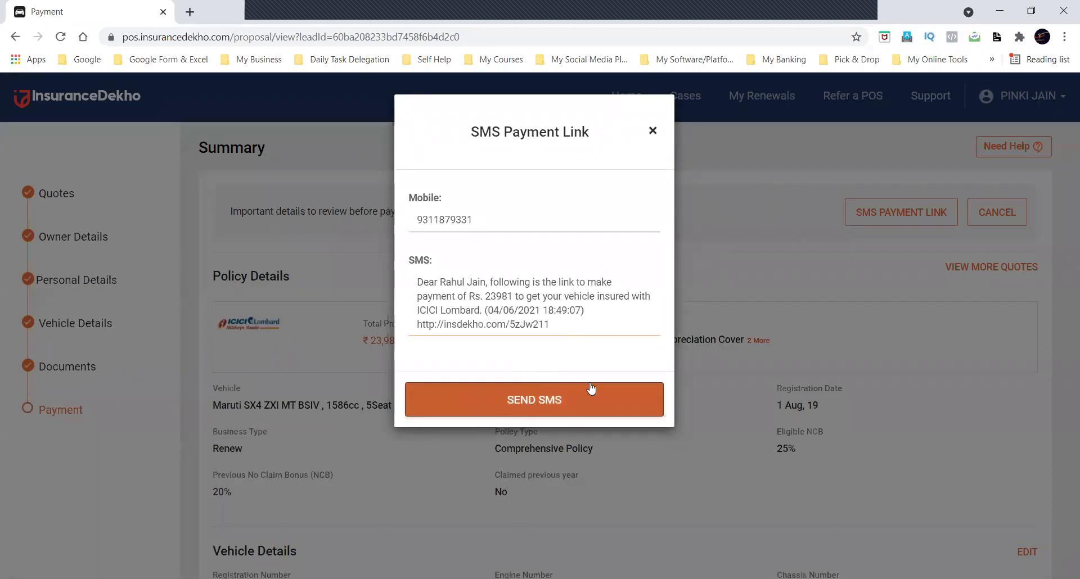
{"action": "left_click", "coordinate": [652, 132]}
Accept the declaration below the personal details and proceed to the payment gateway.
{"action": "scroll", "coordinate": [647, 258], "scroll_direction": "down", "scroll_amount": 15}
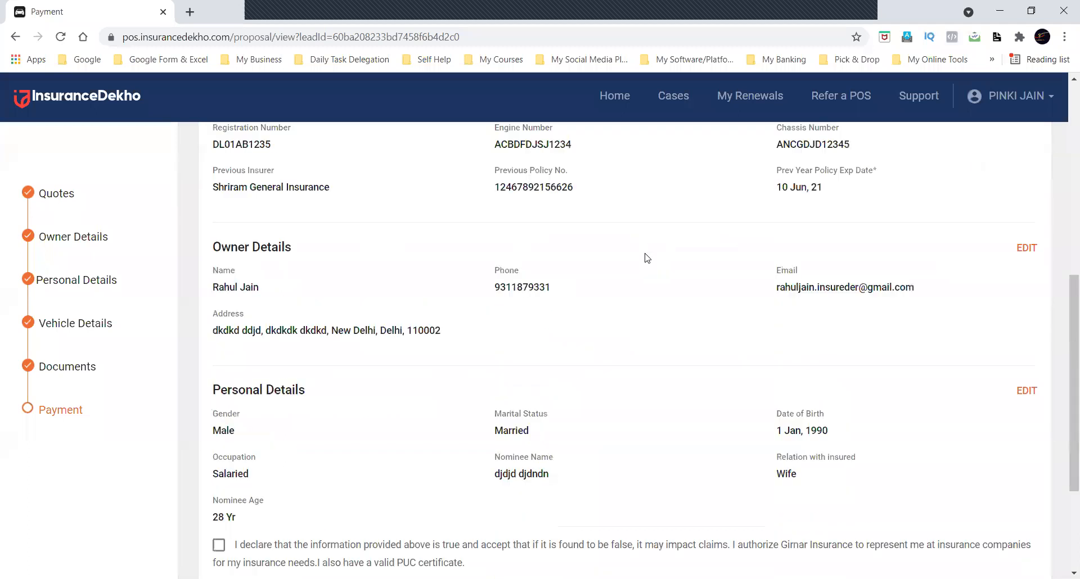
{"action": "left_click", "coordinate": [221, 371]}
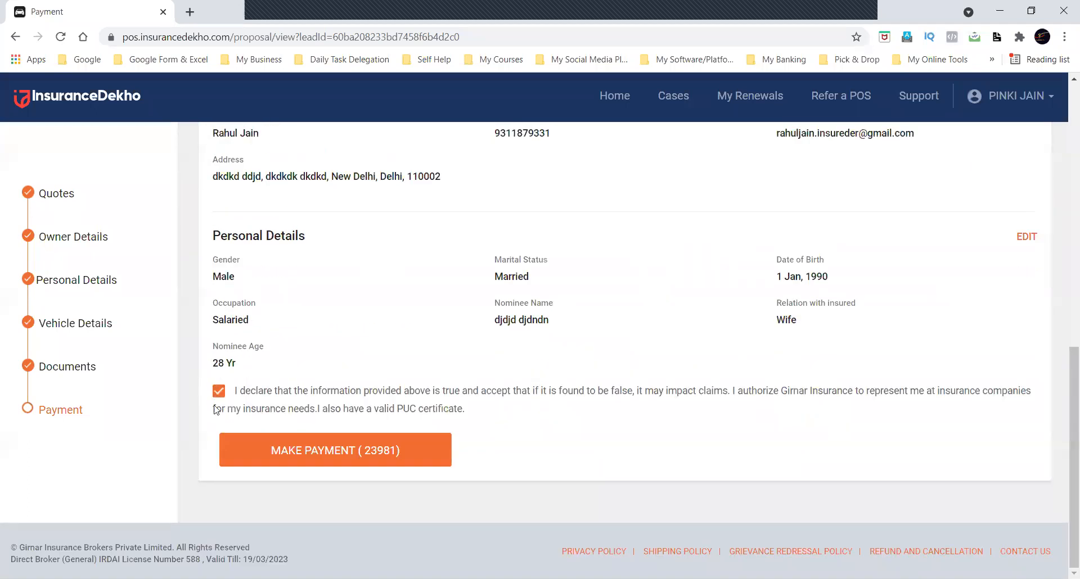
{"action": "left_click", "coordinate": [334, 453]}
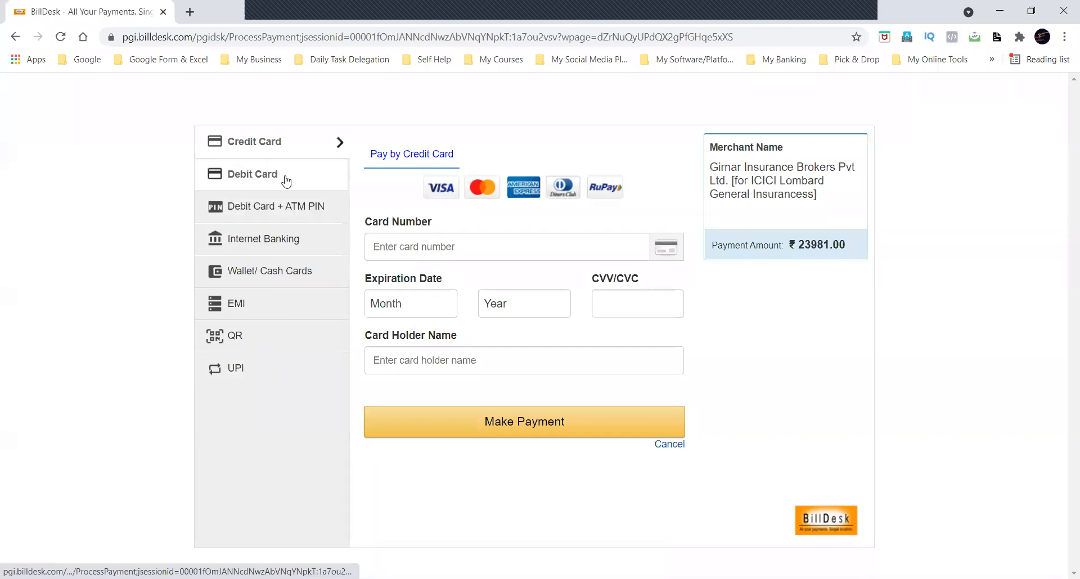
Examine the EMI payment method and its list of bank card options on the payment gateway.
{"action": "left_click", "coordinate": [291, 304]}
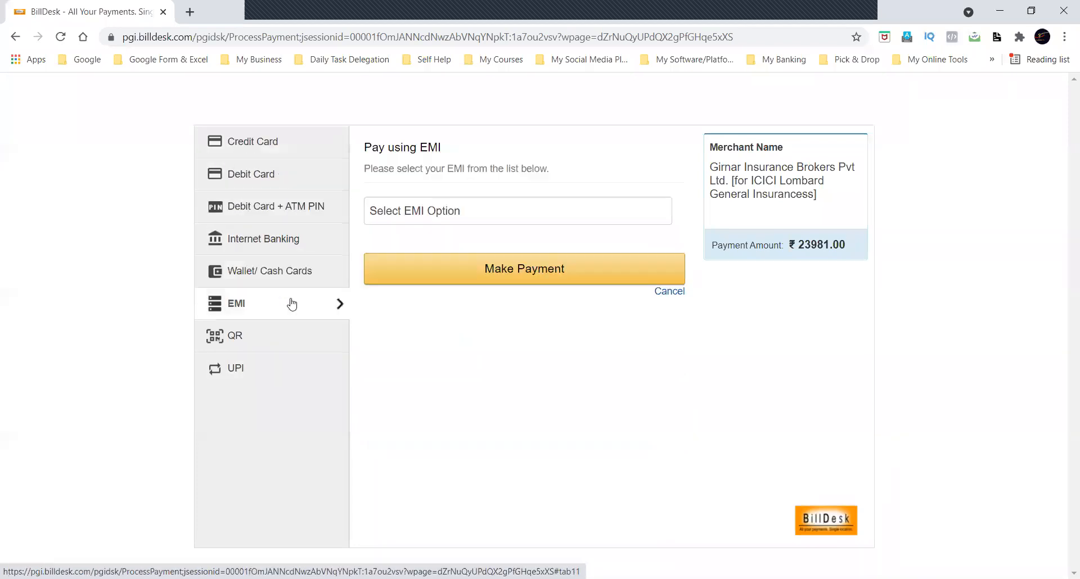
{"action": "left_click", "coordinate": [500, 216]}
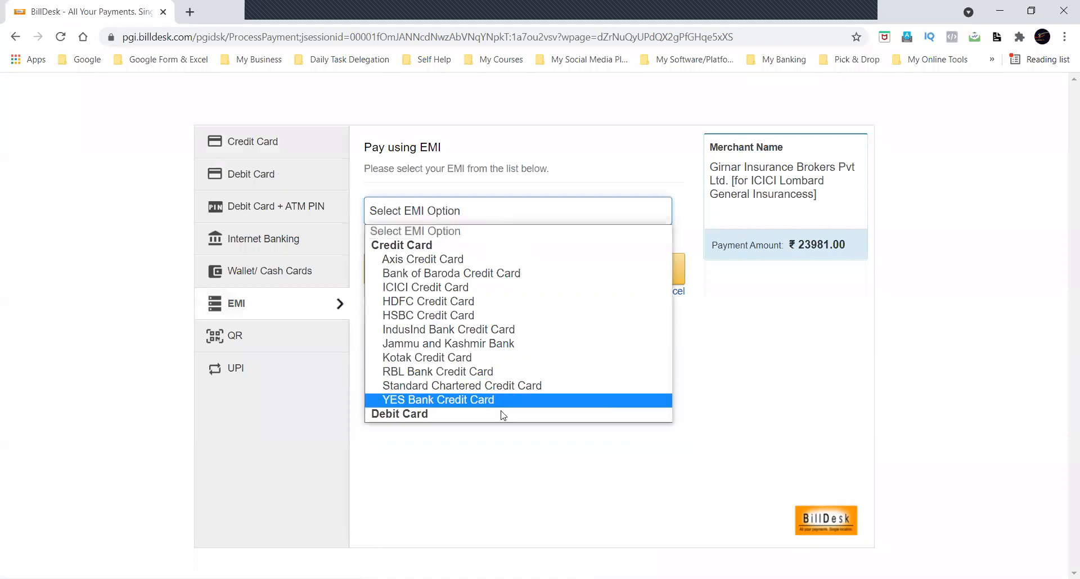
{"action": "left_click", "coordinate": [718, 387]}
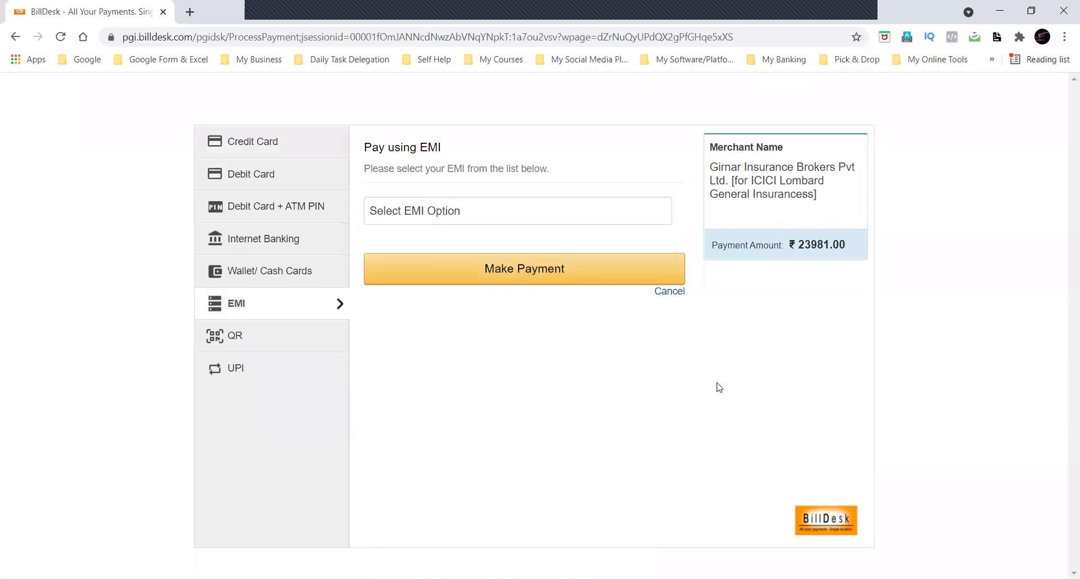
{"action": "left_click", "coordinate": [474, 218]}
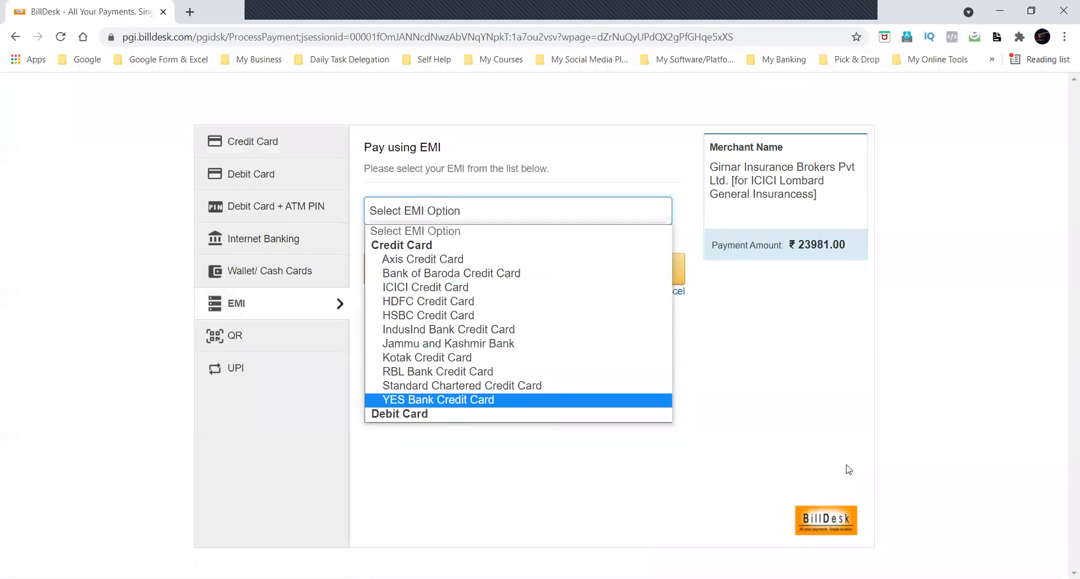
{"action": "left_click", "coordinate": [308, 271]}
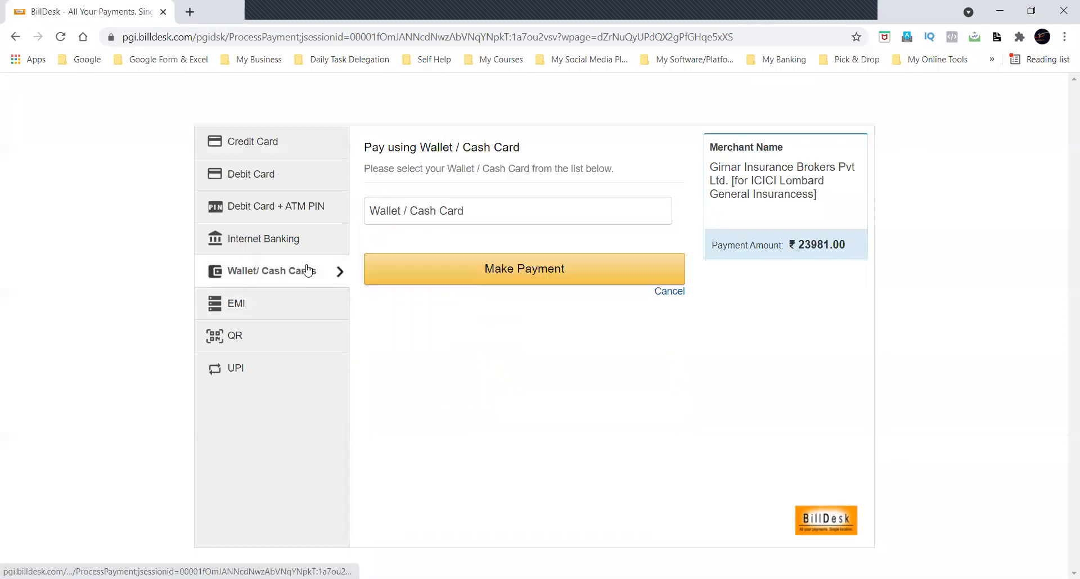
{"action": "left_click", "coordinate": [309, 304]}
{"action": "left_click", "coordinate": [502, 215]}
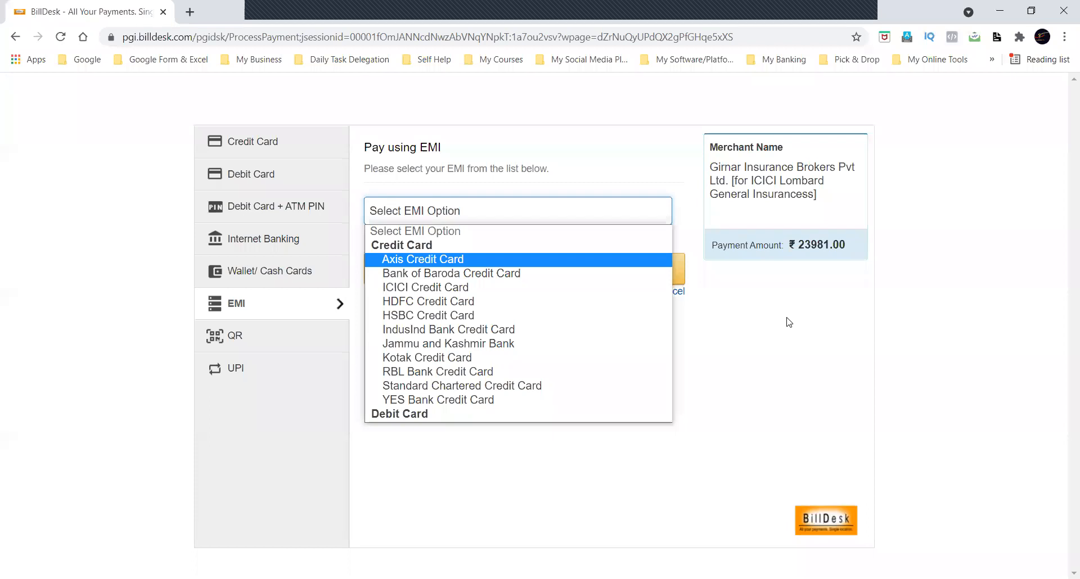
Return to the InsuranceDekho POS car insurance page and open the form for a policy that has already expired.
{"action": "left_click", "coordinate": [417, 38]}
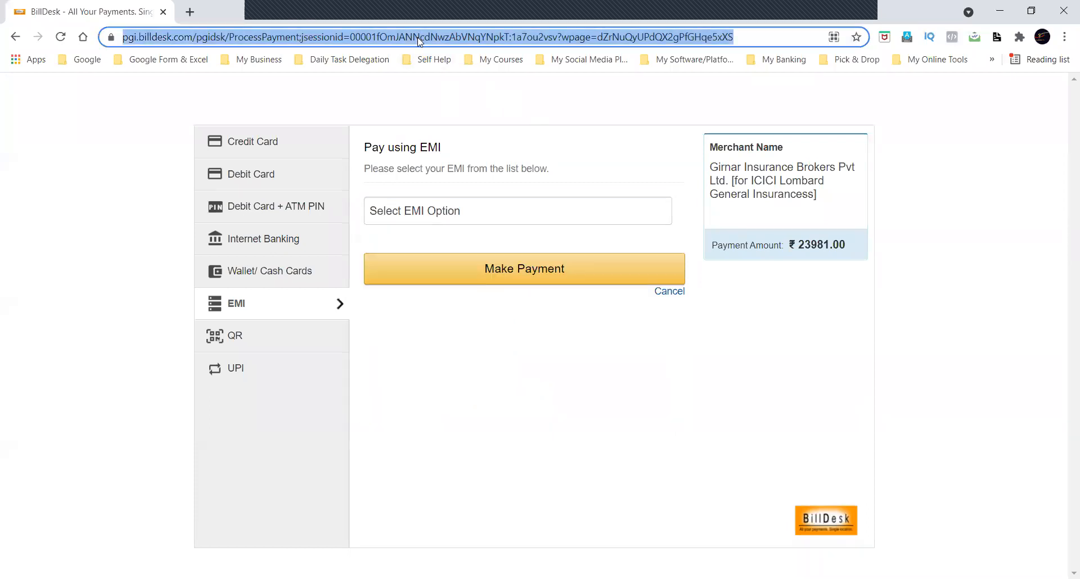
{"action": "type", "text": "pos"}
{"action": "key", "text": "Return"}
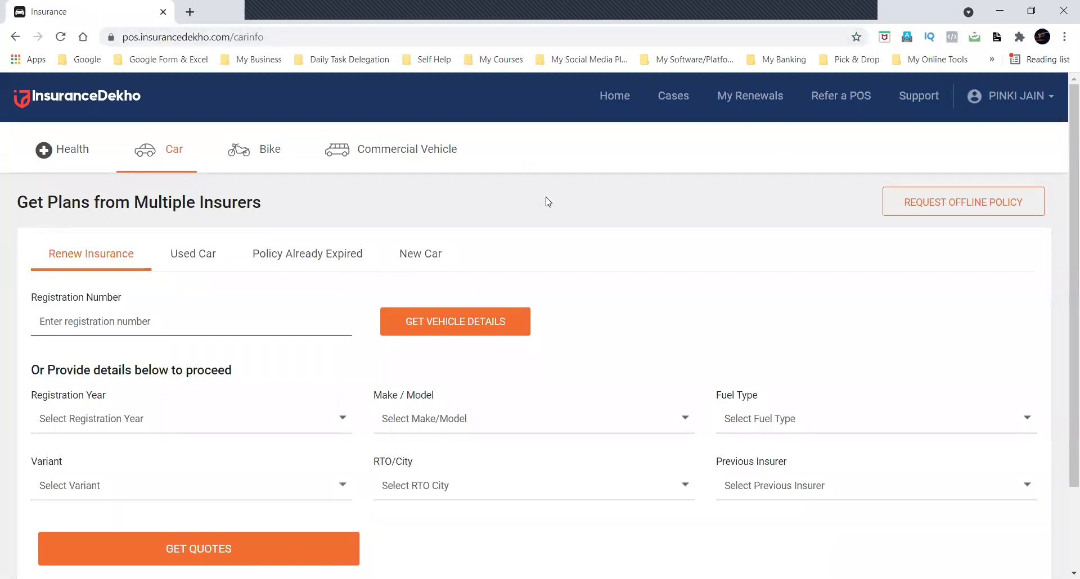
{"action": "scroll", "coordinate": [547, 201], "scroll_direction": "down", "scroll_amount": 2}
{"action": "scroll", "coordinate": [547, 201], "scroll_direction": "up", "scroll_amount": 2}
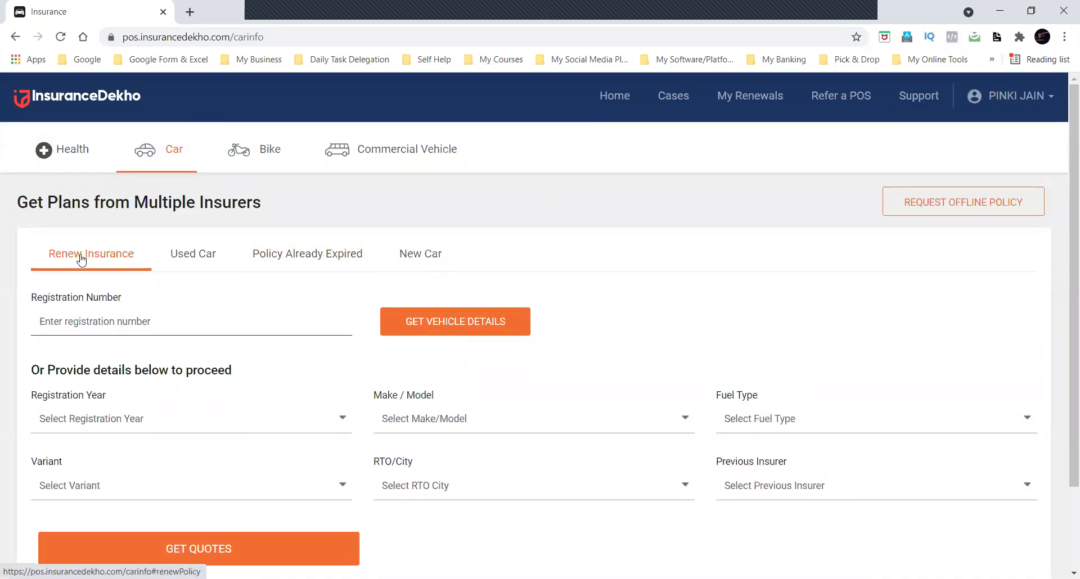
{"action": "left_click", "coordinate": [286, 269]}
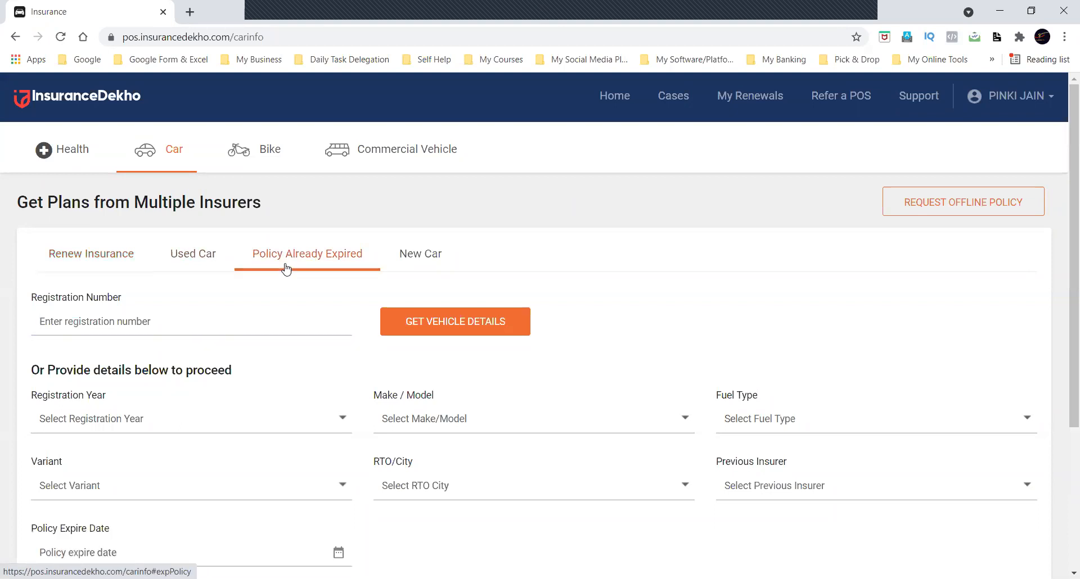
{"action": "scroll", "coordinate": [286, 269], "scroll_direction": "down", "scroll_amount": 3}
{"action": "scroll", "coordinate": [284, 268], "scroll_direction": "up", "scroll_amount": 1}
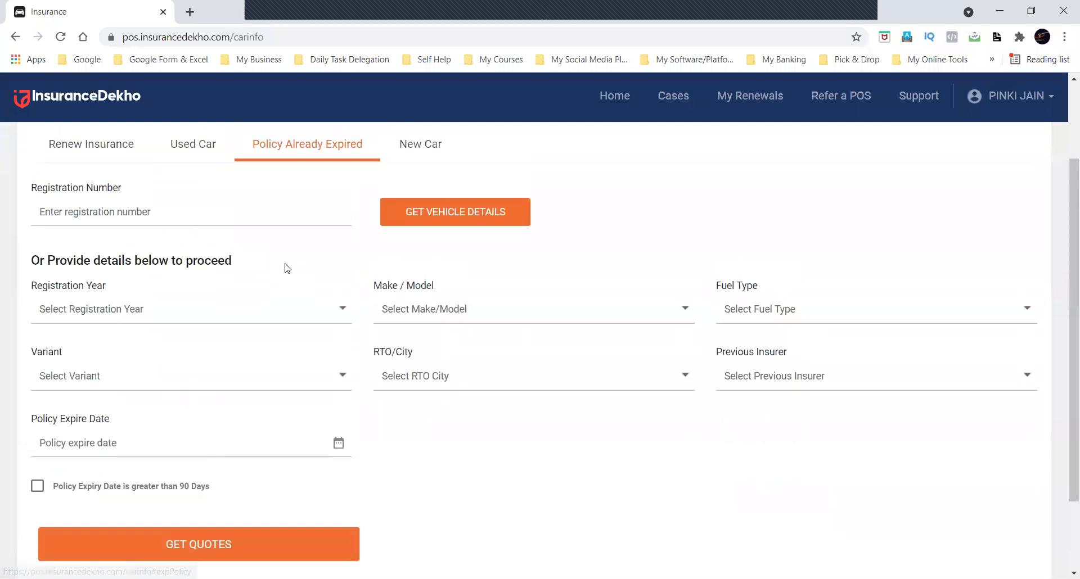
Enter the vehicle's registration number and set the registration year to 2018.
{"action": "left_click", "coordinate": [240, 216]}
{"action": "type", "text": "DL01AB"}
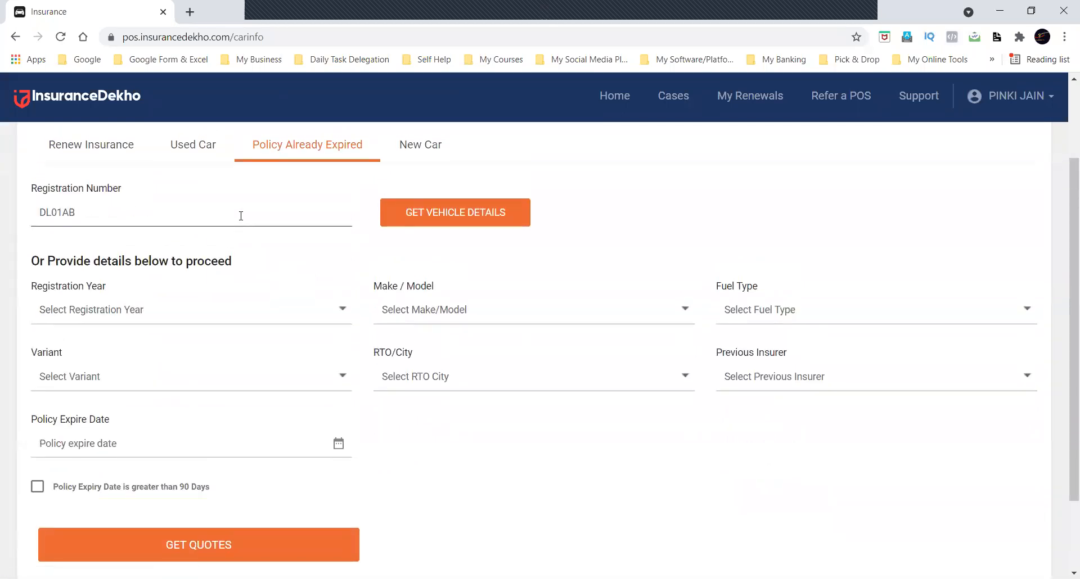
{"action": "key", "text": "BackSpace"}
{"action": "type", "text": "C1235"}
{"action": "left_click", "coordinate": [219, 319]}
{"action": "left_click", "coordinate": [135, 450]}
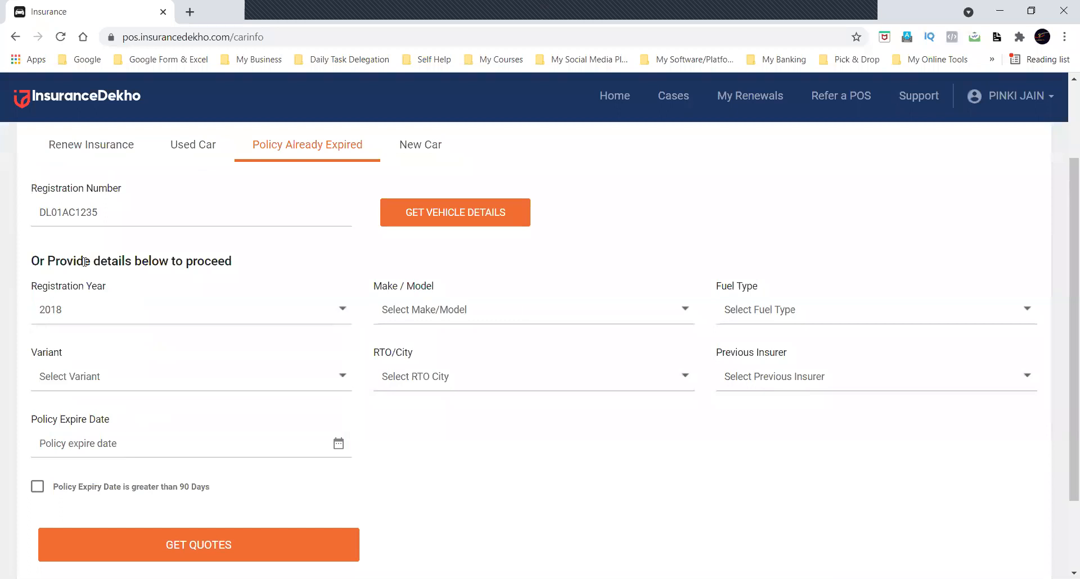
Set the car to Maruti Baleno RS with fuel type Petrol and variant 1.0 Petrol (Petrol-998cc, 5S).
{"action": "left_click", "coordinate": [516, 306]}
{"action": "left_click", "coordinate": [500, 370]}
{"action": "left_click", "coordinate": [760, 306]}
{"action": "left_click", "coordinate": [761, 367]}
{"action": "left_click", "coordinate": [235, 381]}
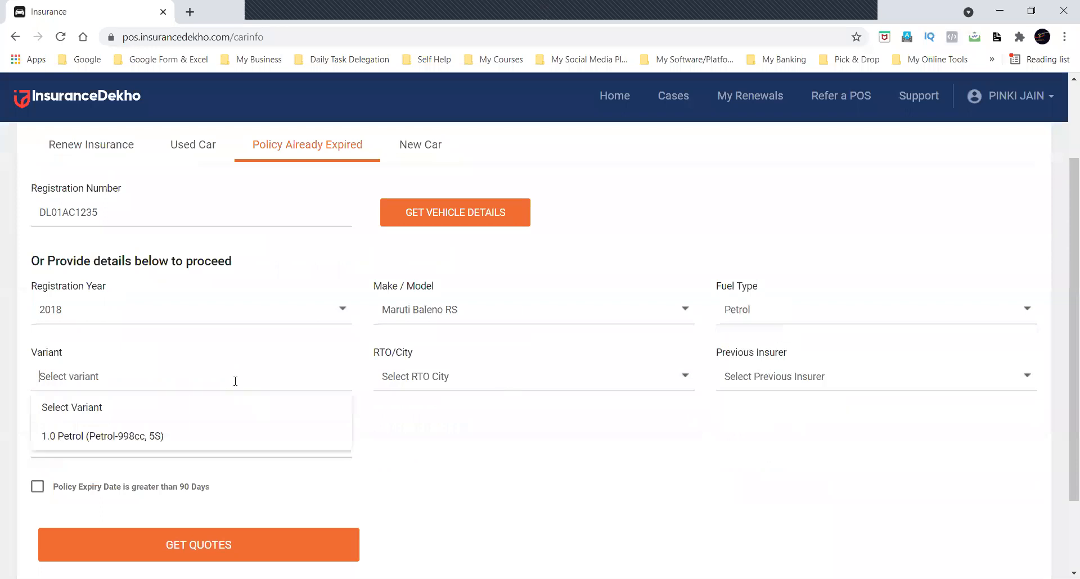
{"action": "left_click", "coordinate": [104, 437]}
Set the RTO/City to Delhi North Hill Road-DL01 and the previous insurer to Bajaj Allianz.
{"action": "left_click", "coordinate": [462, 385]}
{"action": "type", "text": "dl01"}
{"action": "left_click", "coordinate": [443, 409]}
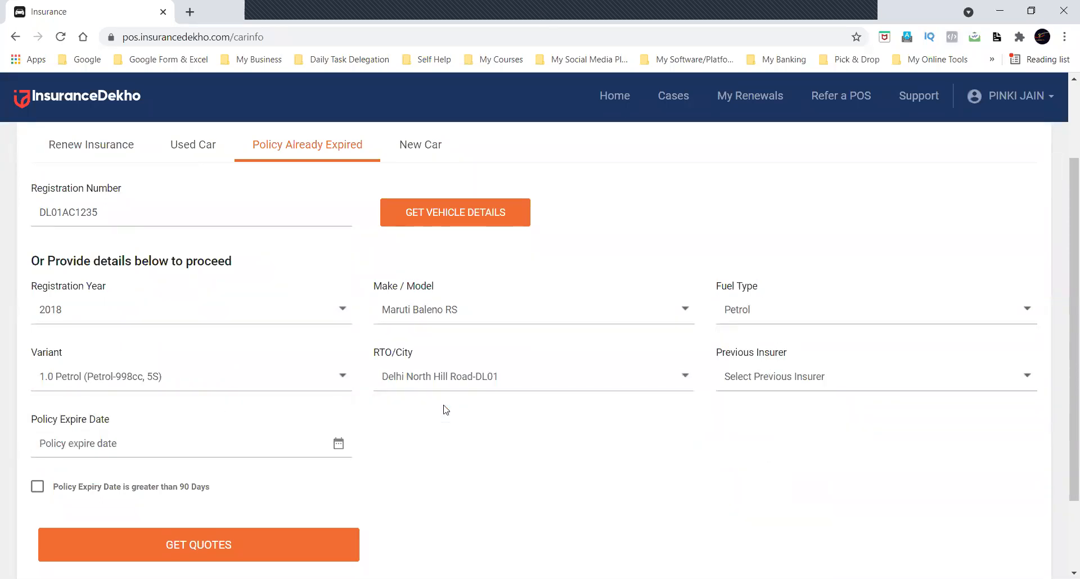
{"action": "left_click", "coordinate": [805, 380]}
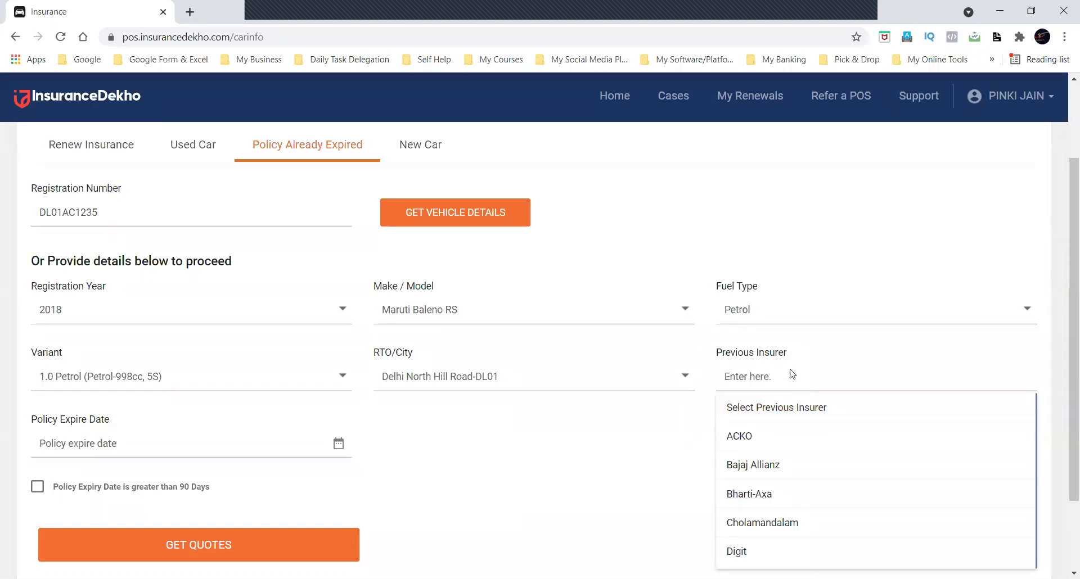
{"action": "left_click", "coordinate": [794, 471]}
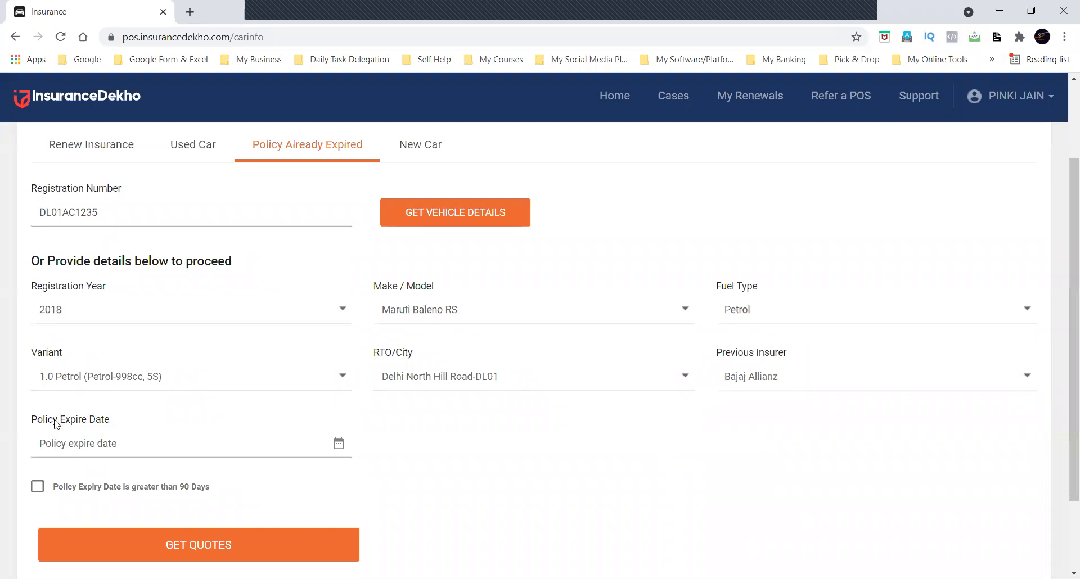
Check the earliest selectable policy expiry dates and set the policy expire date to 2021-04-10.
{"action": "left_click", "coordinate": [225, 442]}
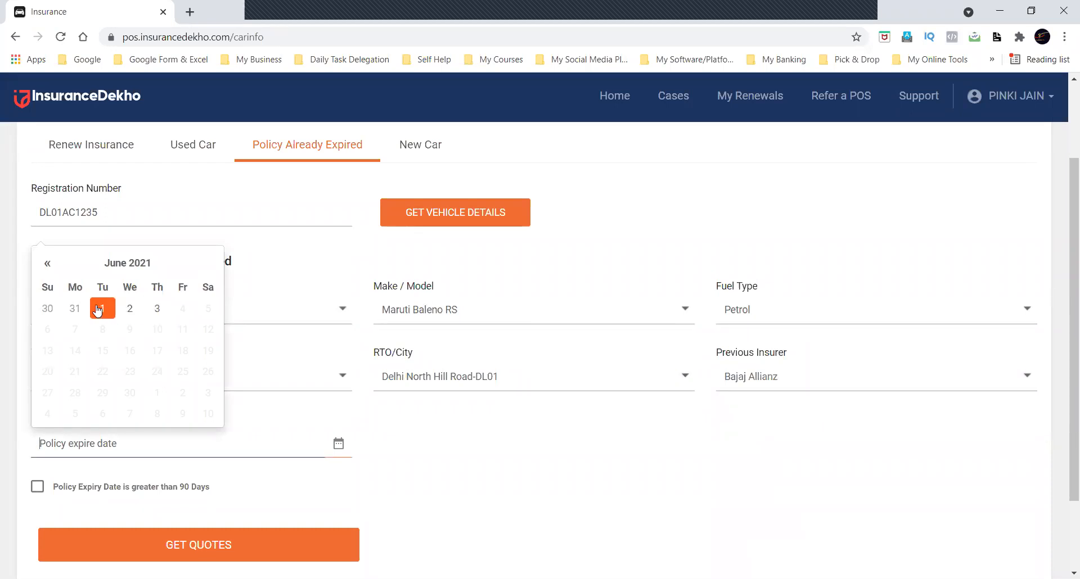
{"action": "triple_click", "coordinate": [47, 264]}
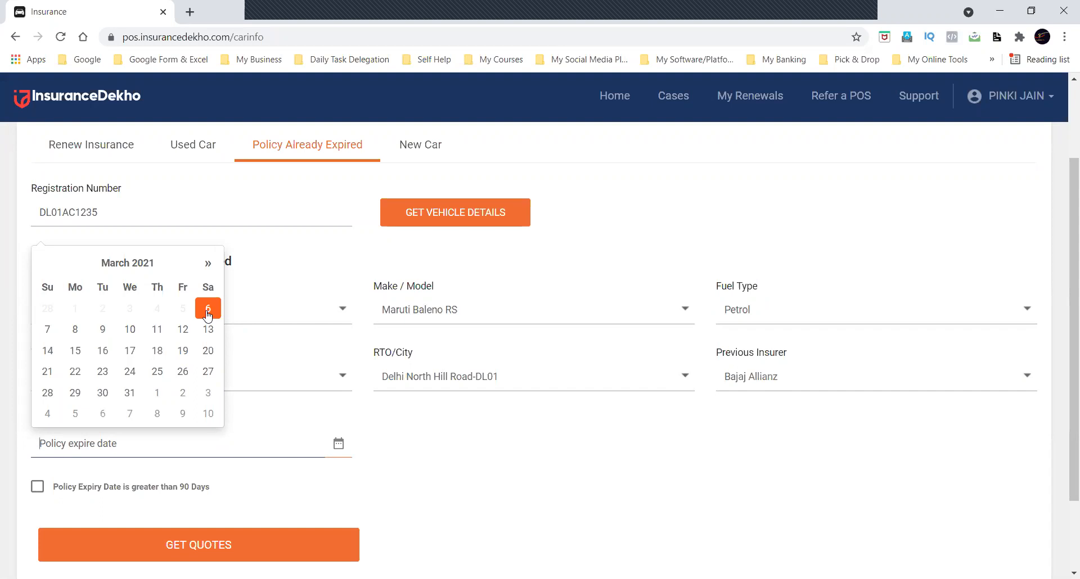
{"action": "left_click", "coordinate": [207, 263]}
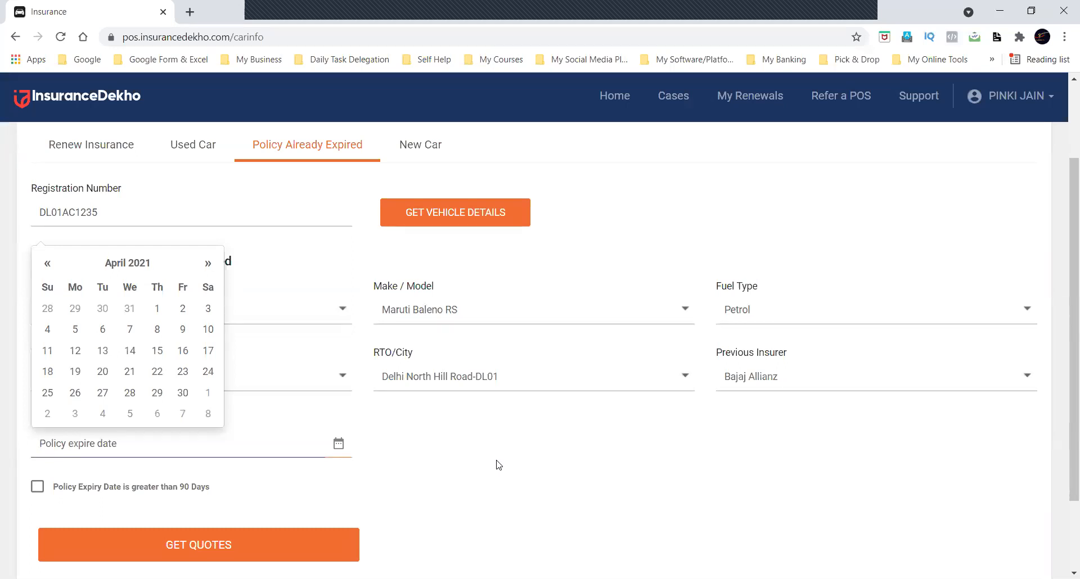
{"action": "left_click", "coordinate": [207, 330]}
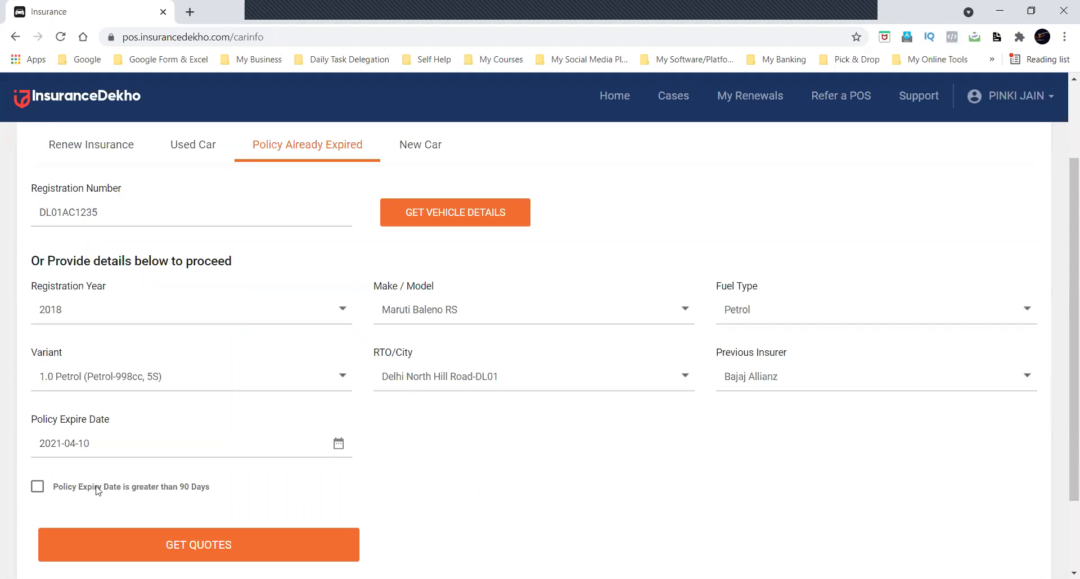
Mark the policy's expiry date as greater than 90 days.
{"action": "left_click_drag", "start_coordinate": [206, 487], "coordinate": [55, 489]}
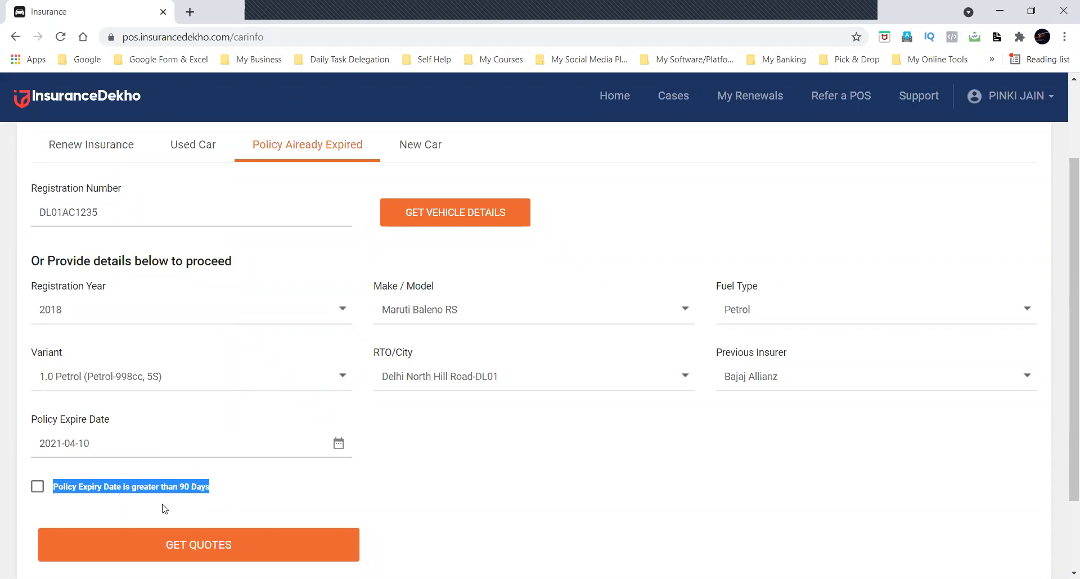
{"action": "left_click", "coordinate": [254, 492]}
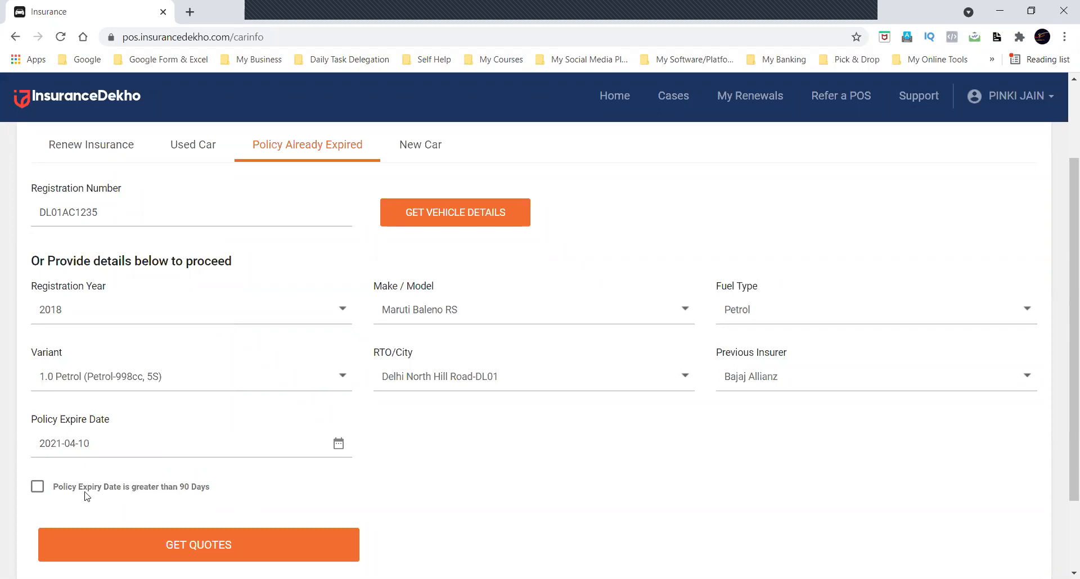
{"action": "left_click", "coordinate": [39, 487]}
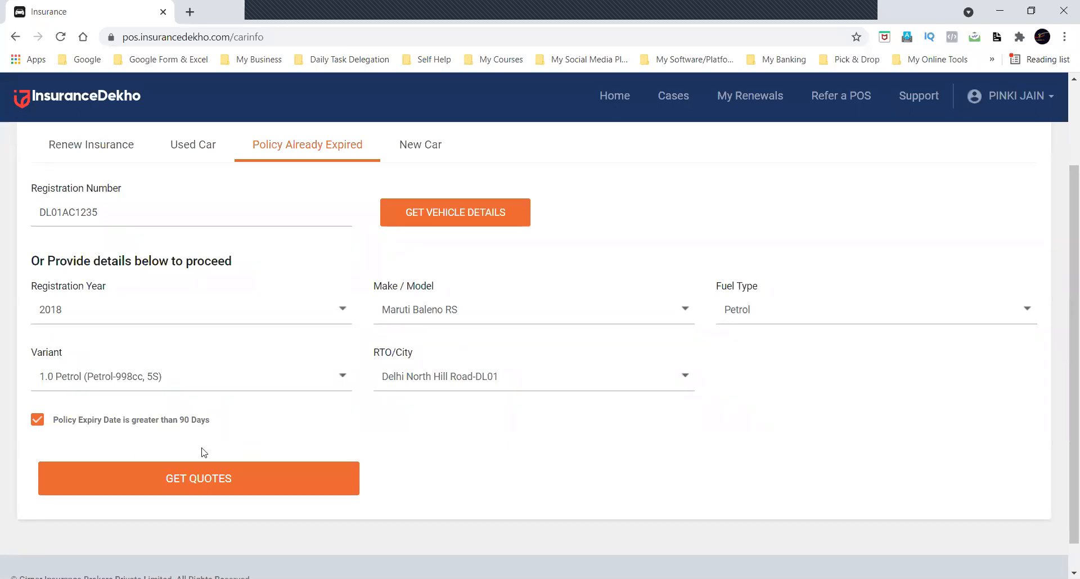
Unmark the over-90-days expiry option, set previous insurer Bajaj Allianz and policy expire date 2021-04-15, and get quotes.
{"action": "left_click", "coordinate": [38, 422]}
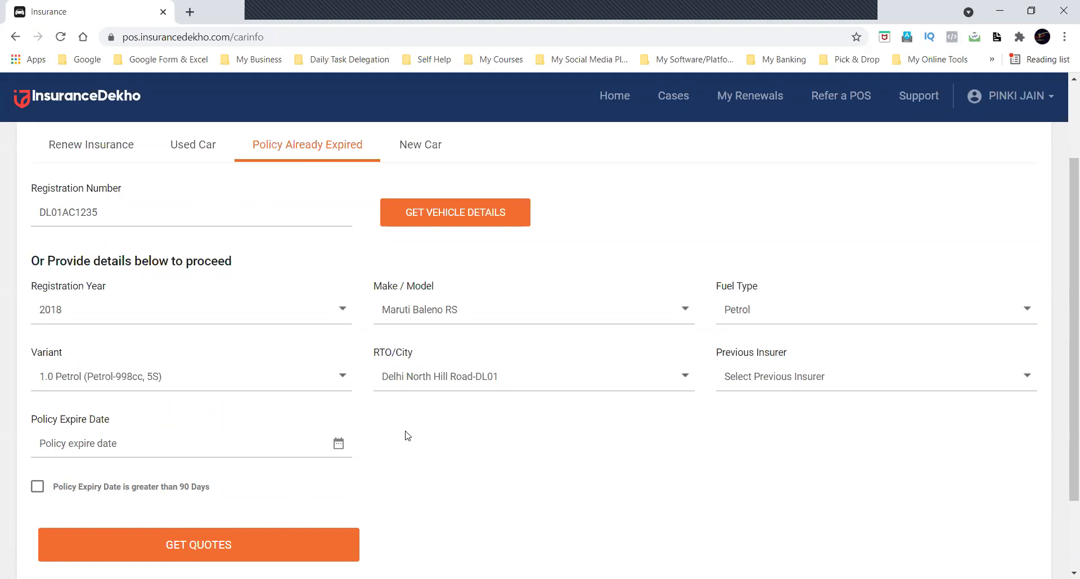
{"action": "left_click", "coordinate": [857, 389]}
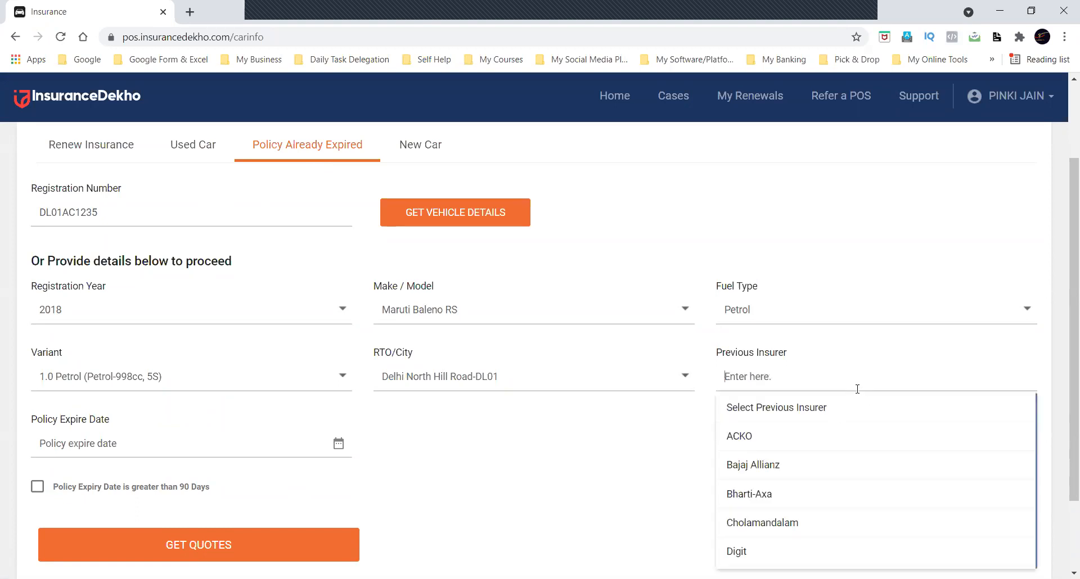
{"action": "left_click", "coordinate": [765, 463]}
{"action": "left_click", "coordinate": [215, 433]}
{"action": "left_click", "coordinate": [169, 347]}
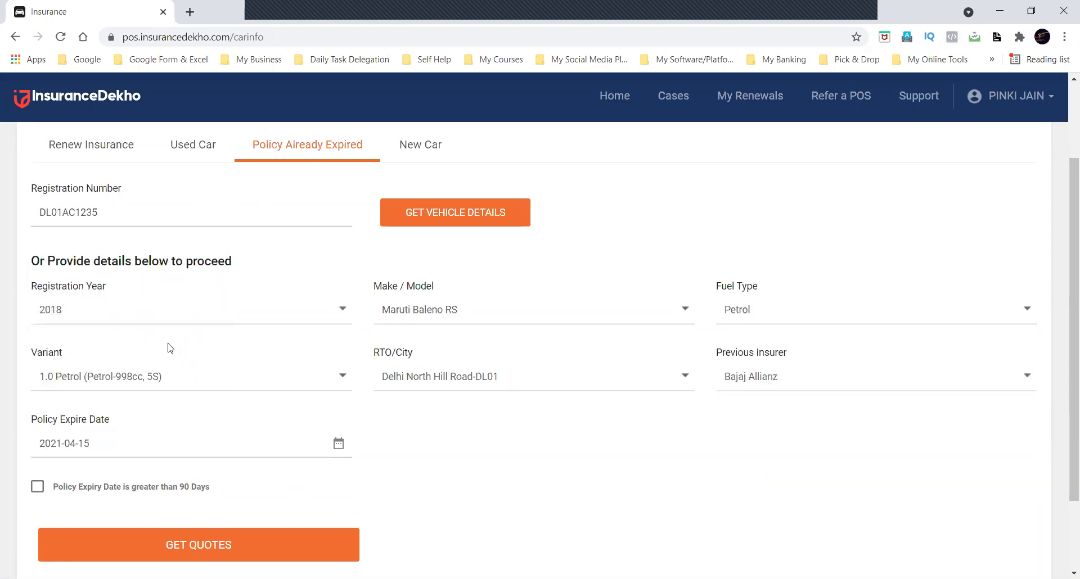
{"action": "left_click", "coordinate": [168, 544]}
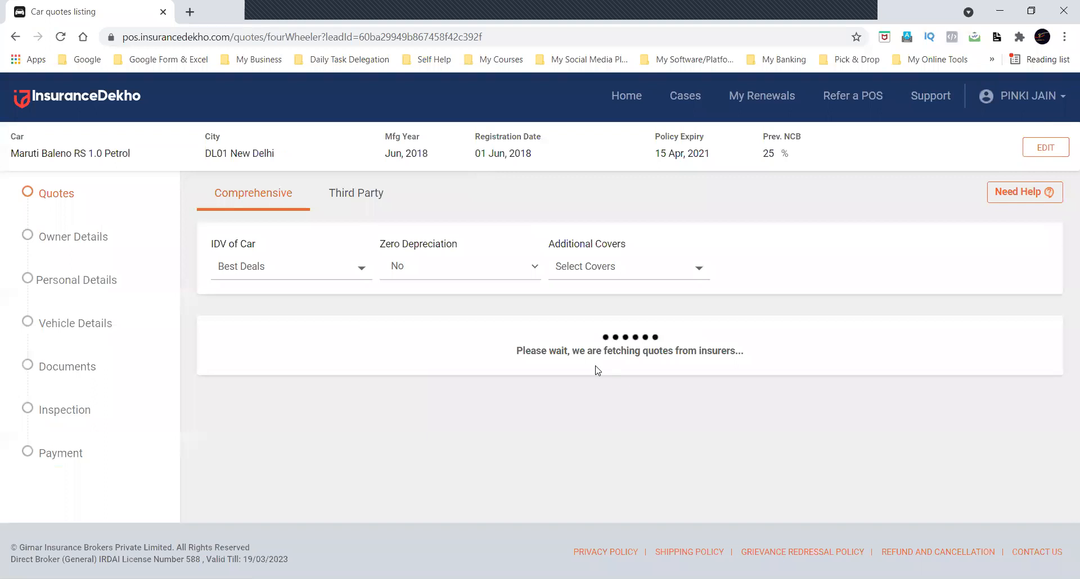
Review the listed quotes, set Zero Depreciation to Yes and the IDV of the car to 450000.
{"action": "scroll", "coordinate": [598, 370], "scroll_direction": "down", "scroll_amount": 6}
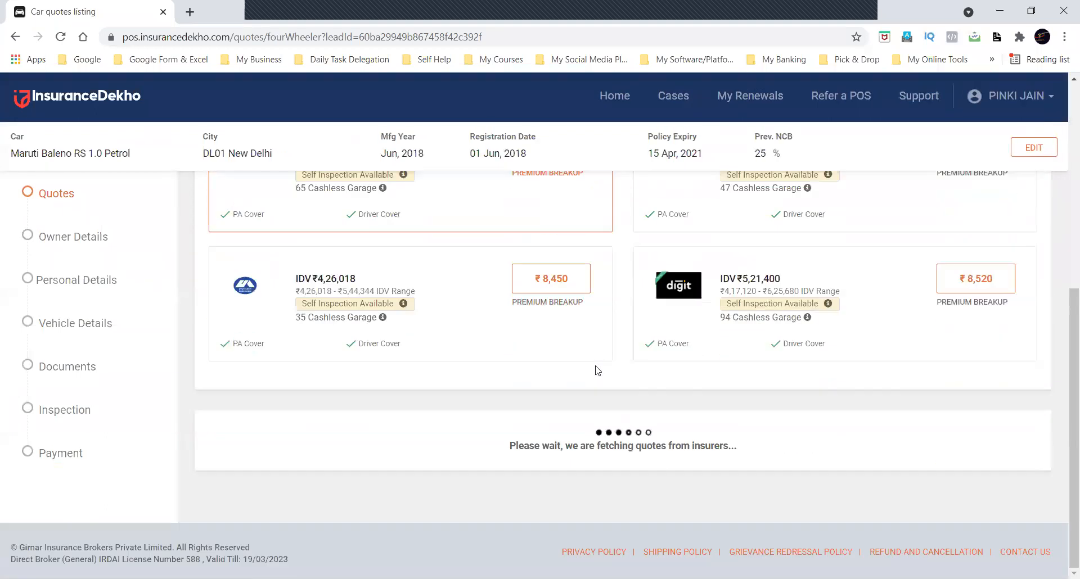
{"action": "scroll", "coordinate": [598, 370], "scroll_direction": "down", "scroll_amount": 3}
{"action": "scroll", "coordinate": [597, 370], "scroll_direction": "down", "scroll_amount": 3}
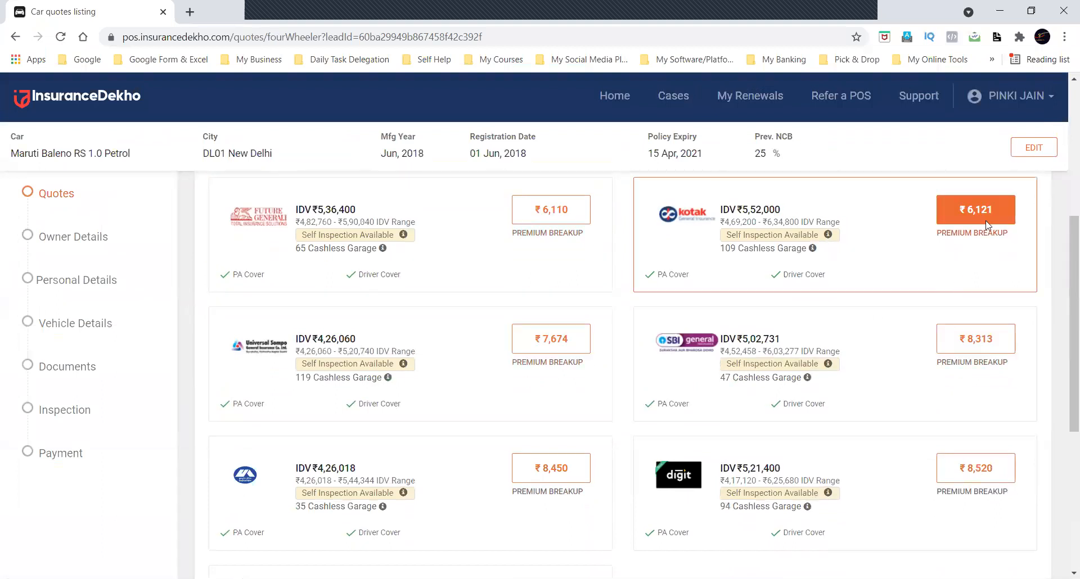
{"action": "scroll", "coordinate": [642, 272], "scroll_direction": "up", "scroll_amount": 5}
{"action": "left_click", "coordinate": [408, 276]}
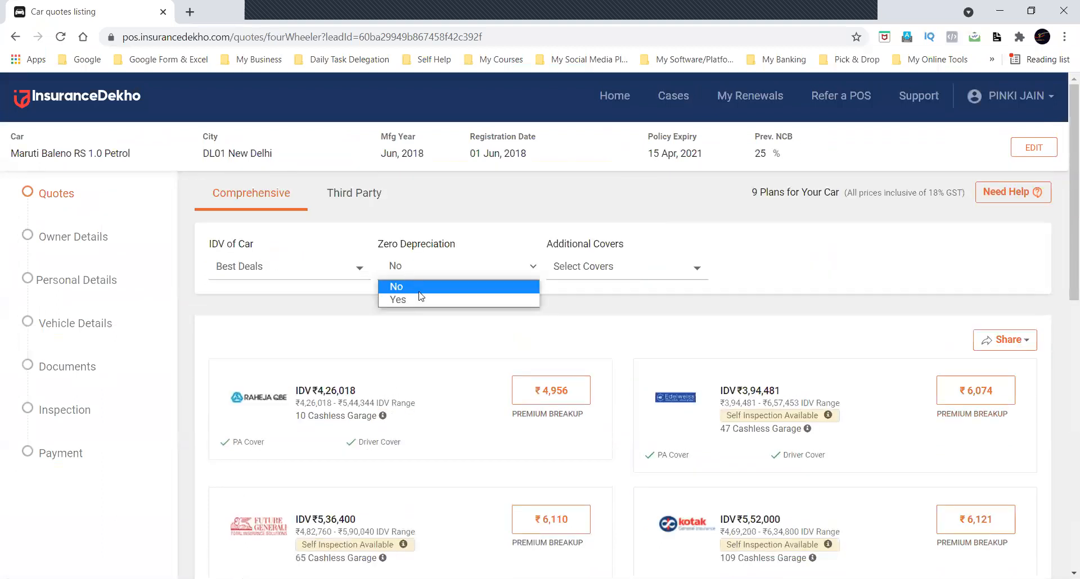
{"action": "left_click", "coordinate": [419, 298]}
{"action": "left_click", "coordinate": [323, 270]}
{"action": "left_click", "coordinate": [315, 324]}
{"action": "left_click", "coordinate": [312, 355]}
{"action": "type", "text": "4500000"}
{"action": "key", "text": "BackSpace"}
{"action": "left_click", "coordinate": [284, 416]}
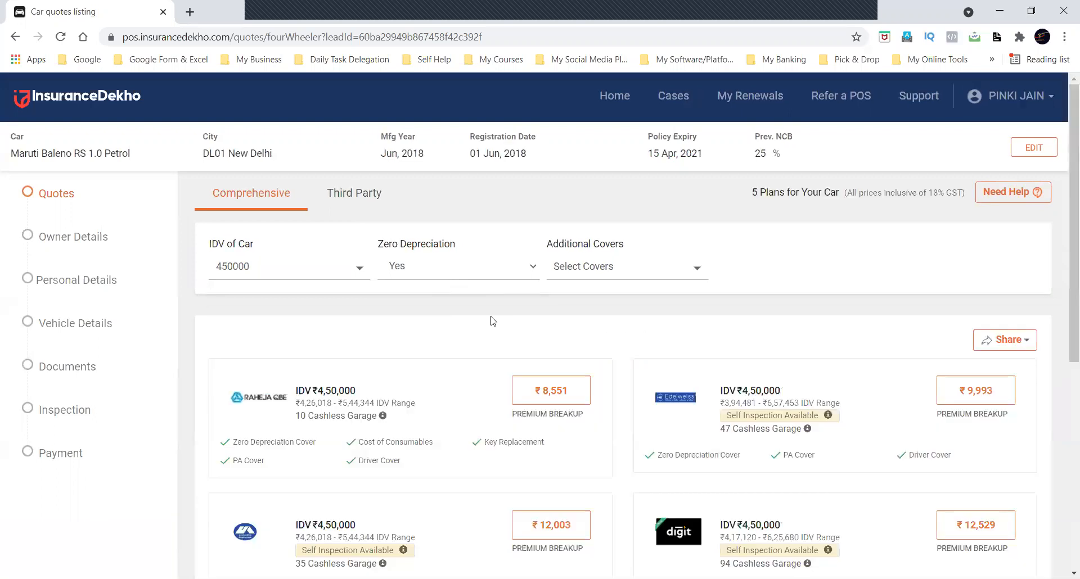
Choose the Future Generali plan priced at ₹9,890 and confirm the policy information to buy it.
{"action": "scroll", "coordinate": [493, 322], "scroll_direction": "down", "scroll_amount": 3}
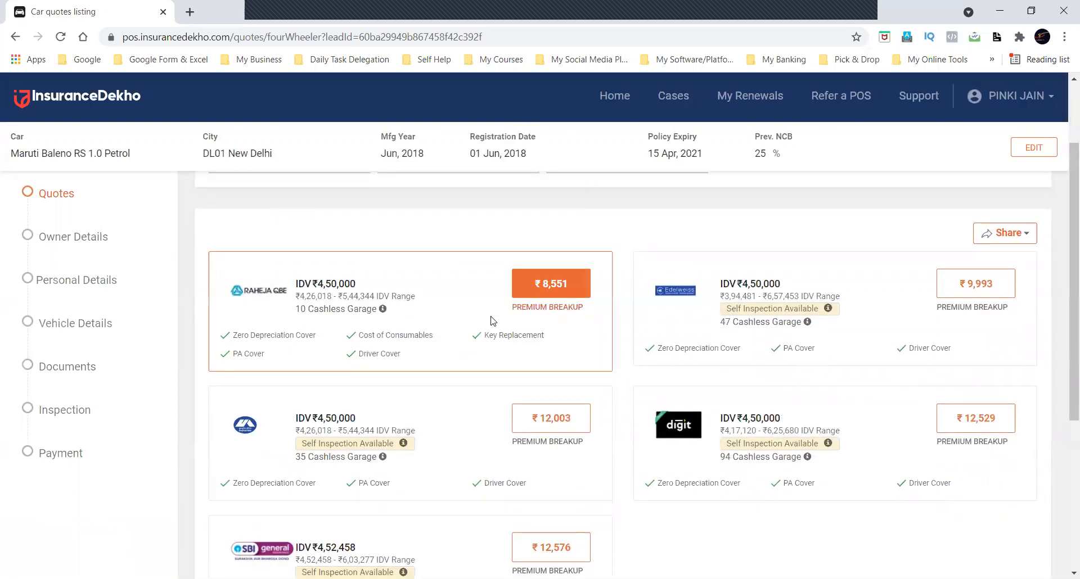
{"action": "scroll", "coordinate": [644, 426], "scroll_direction": "down", "scroll_amount": 1}
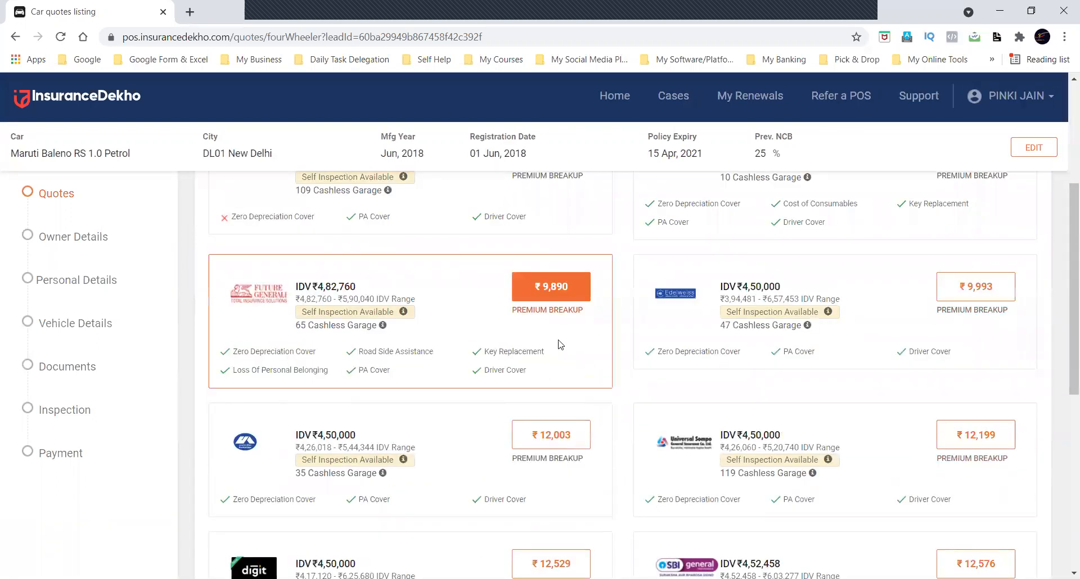
{"action": "left_click", "coordinate": [560, 288]}
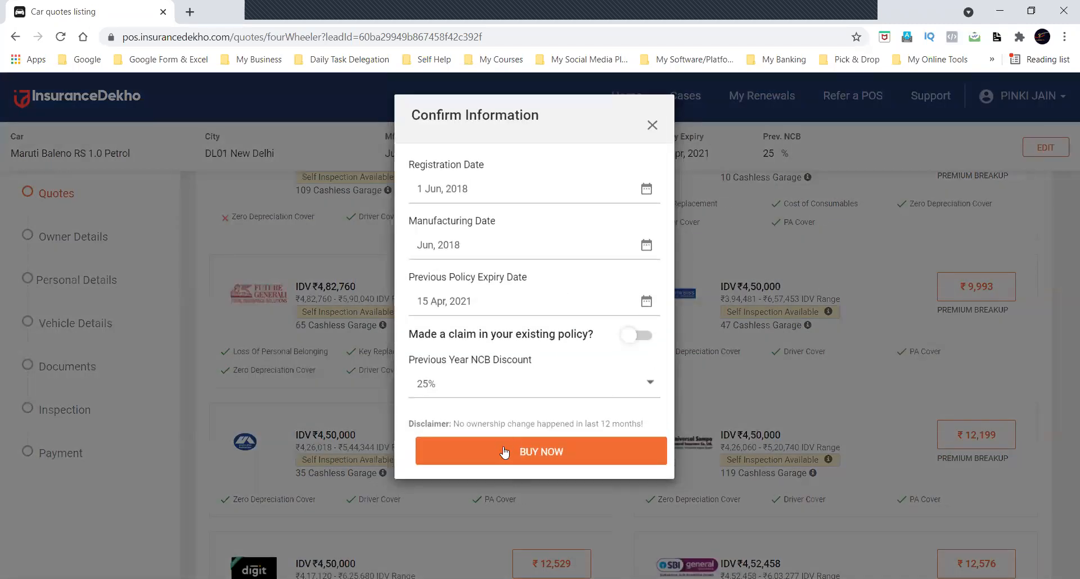
{"action": "left_click", "coordinate": [504, 453]}
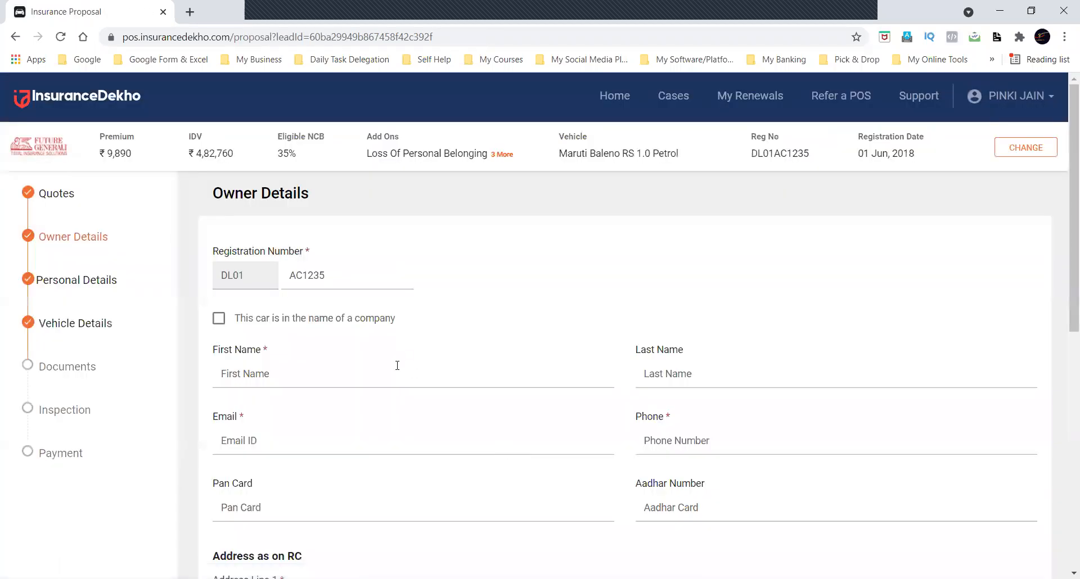
Fill in the owner's first name, last name, email and phone number, leaving the Pan Card and Aadhar Number blank.
{"action": "left_click", "coordinate": [396, 374]}
{"action": "type", "text": "dkdjd"}
{"action": "key", "text": "Tab"}
{"action": "type", "text": "djdjd"}
{"action": "key", "text": "Tab"}
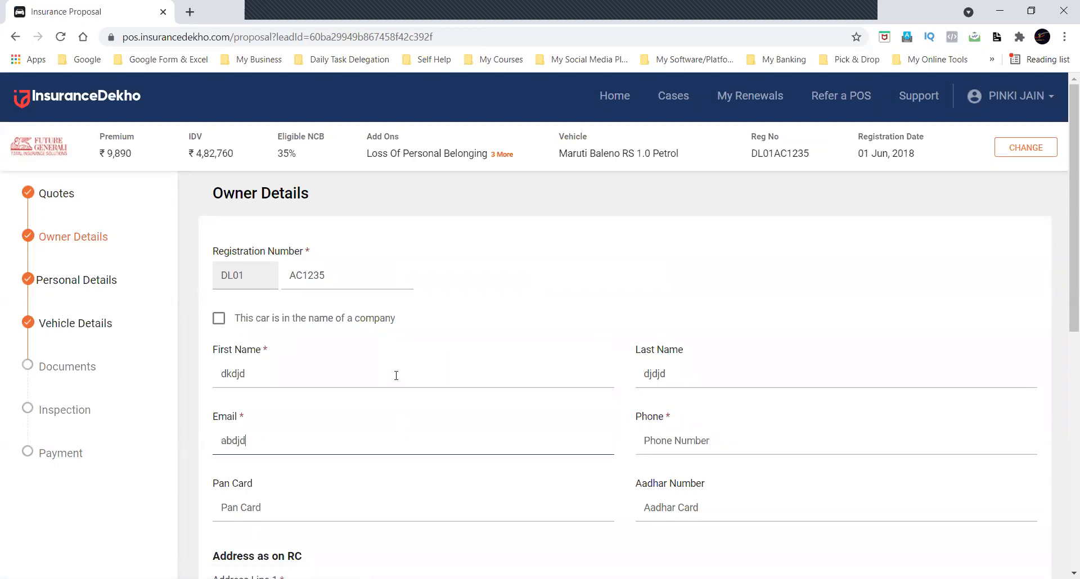
{"action": "key", "text": "Tab"}
{"action": "type", "text": "9898989898"}
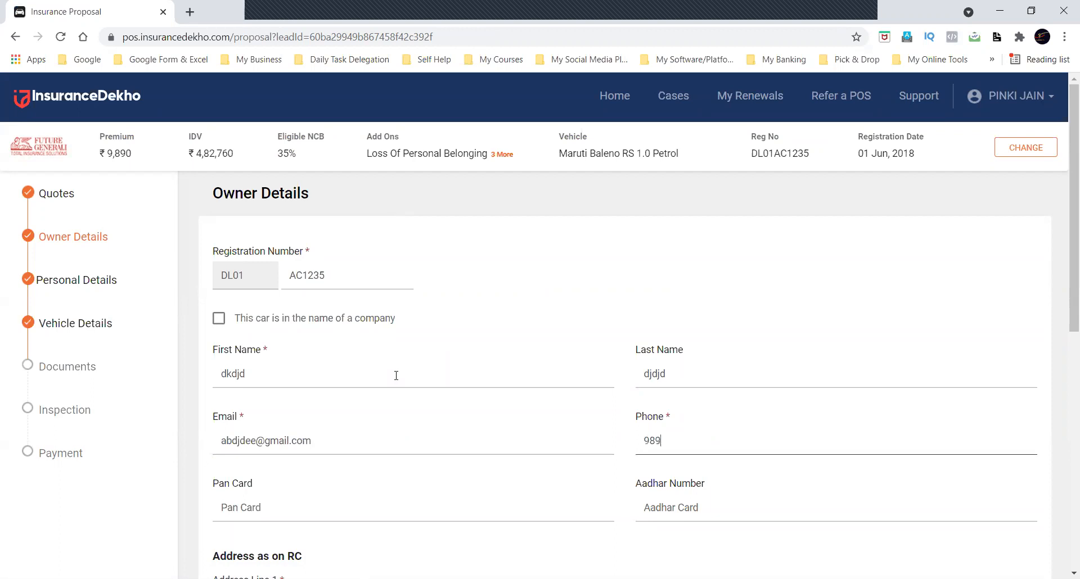
{"action": "key", "text": "Tab"}
{"action": "key", "text": "Tab"}
{"action": "key", "text": "Tab"}
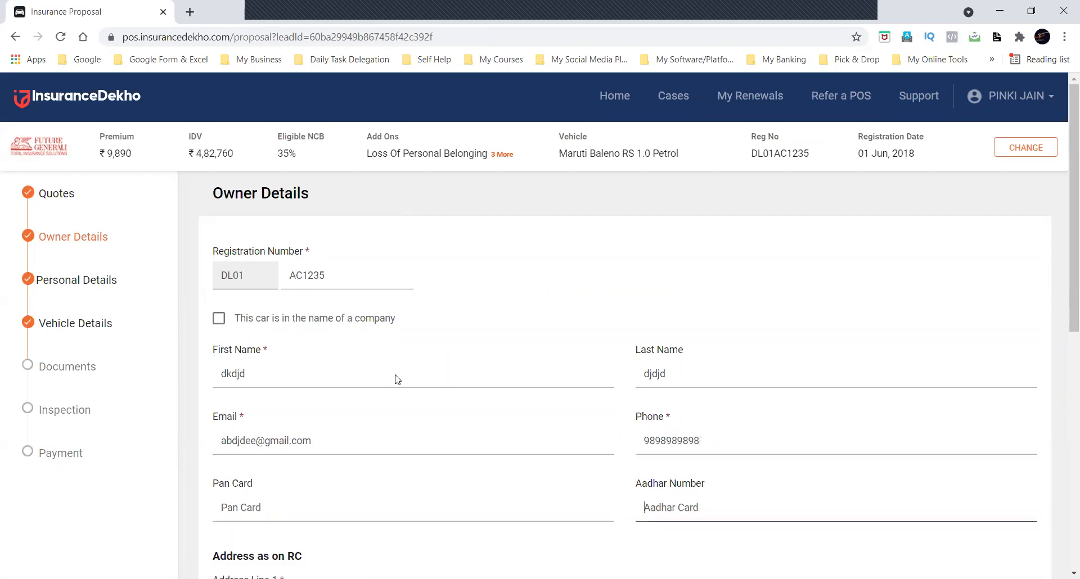
Fill in the first two address lines and the pincode of the RC address, and continue to the personal details.
{"action": "type", "text": "djdbd djdjd"}
{"action": "key", "text": "Tab"}
{"action": "type", "text": "dhfhfn"}
{"action": "key", "text": "Tab"}
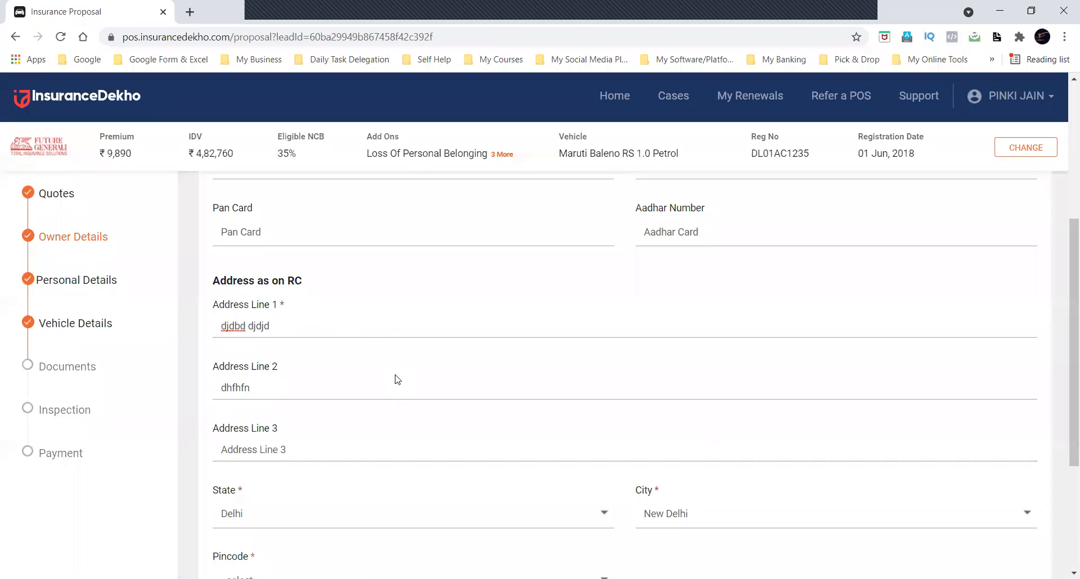
{"action": "scroll", "coordinate": [397, 380], "scroll_direction": "down", "scroll_amount": 4}
{"action": "left_click", "coordinate": [362, 374]}
{"action": "left_click", "coordinate": [289, 439]}
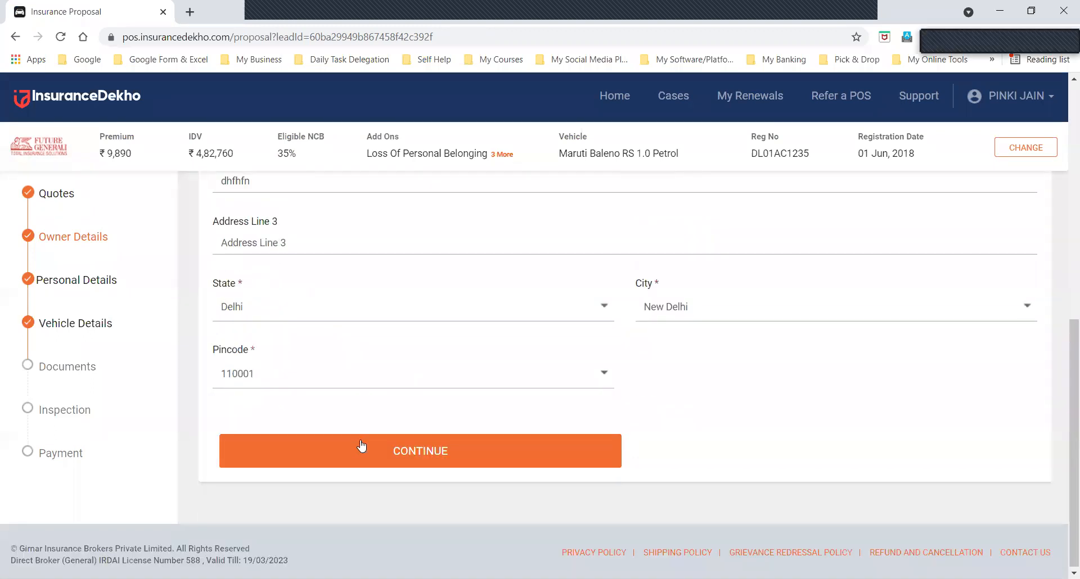
{"action": "left_click", "coordinate": [361, 446]}
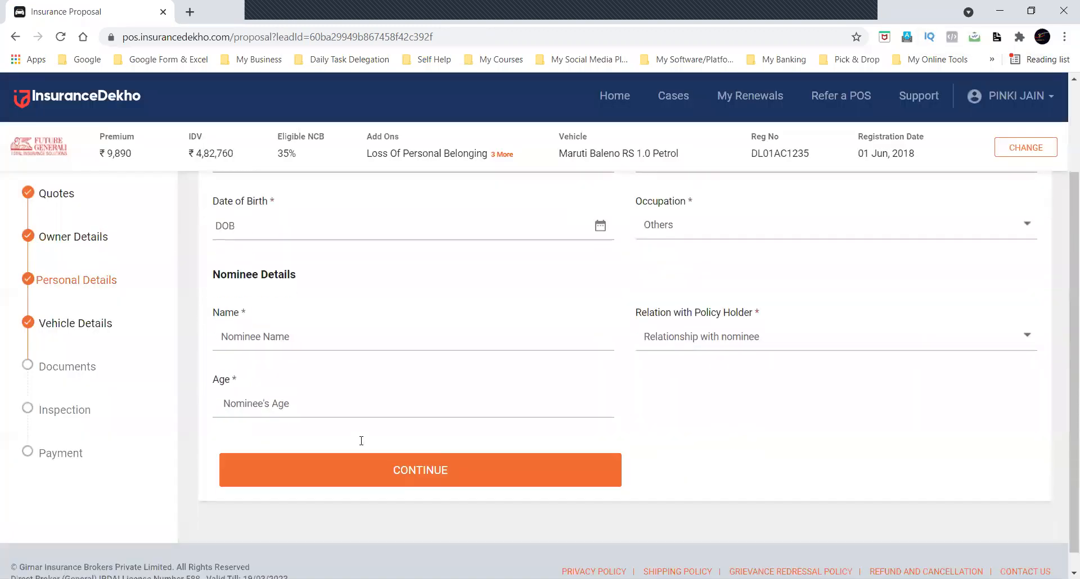
Set the owner's gender to Male and marital status to Married.
{"action": "scroll", "coordinate": [366, 394], "scroll_direction": "up", "scroll_amount": 2}
{"action": "left_click", "coordinate": [349, 275]}
{"action": "left_click", "coordinate": [439, 306]}
{"action": "left_click", "coordinate": [646, 275]}
{"action": "left_click", "coordinate": [698, 316]}
Enter the owner's date of birth and set the occupation to Chartered Accountant.
{"action": "left_click", "coordinate": [451, 331]}
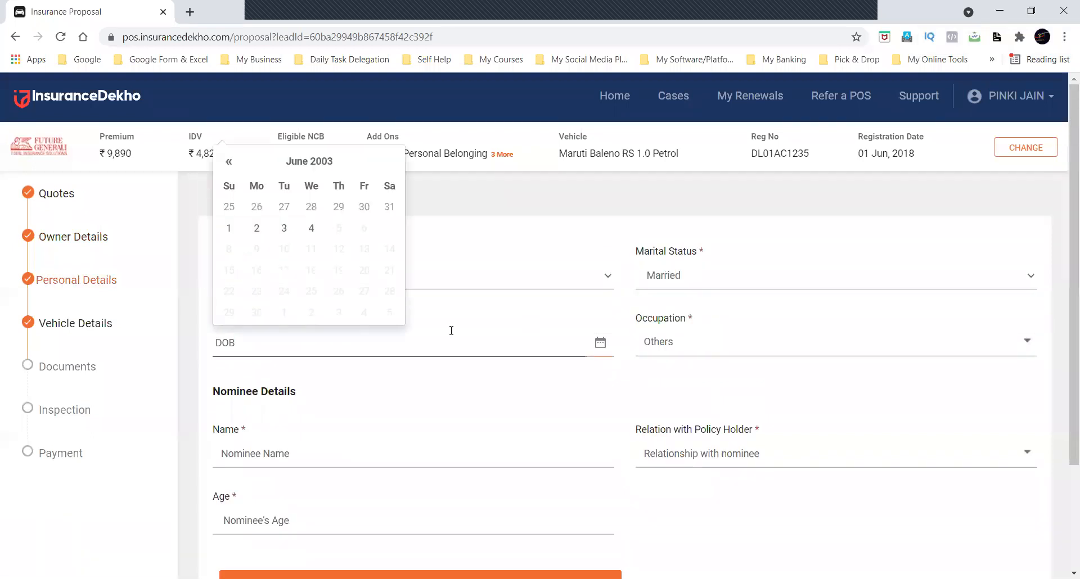
{"action": "left_click", "coordinate": [309, 162]}
{"action": "left_click", "coordinate": [259, 223]}
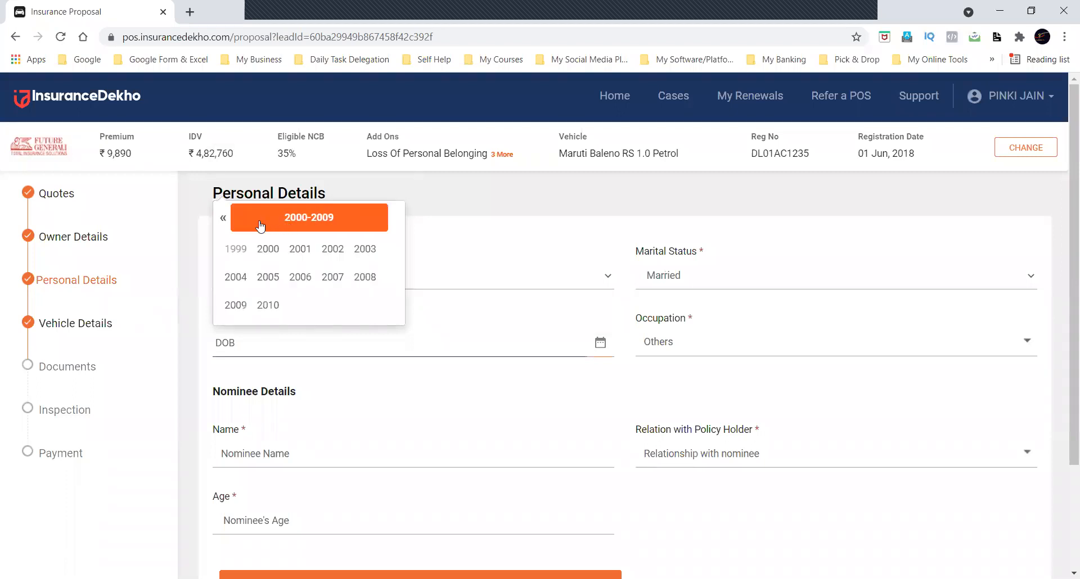
{"action": "left_click", "coordinate": [223, 217]}
{"action": "left_click", "coordinate": [301, 277]}
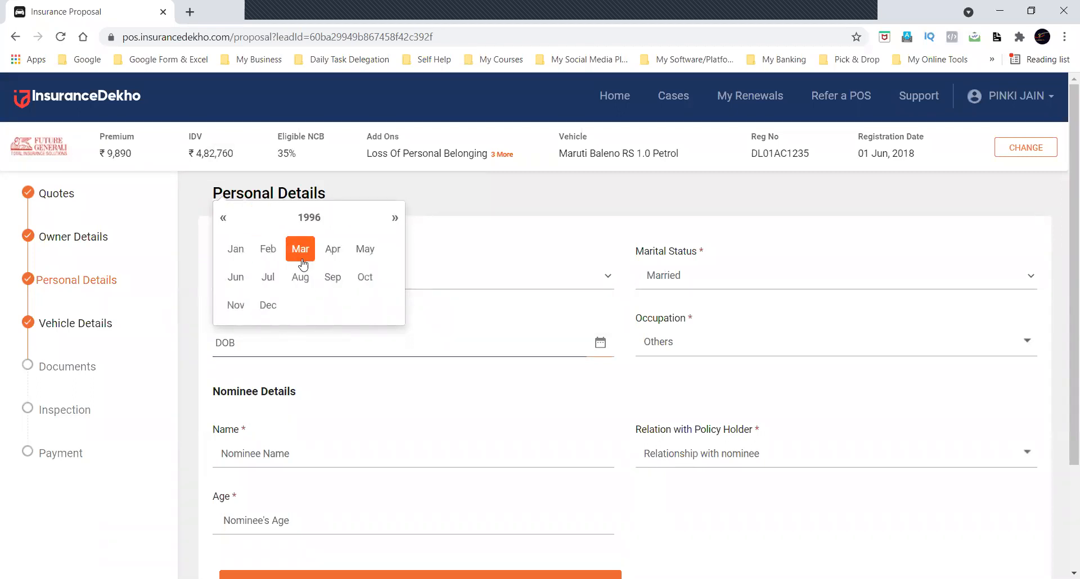
{"action": "left_click", "coordinate": [236, 248]}
{"action": "left_click", "coordinate": [256, 208]}
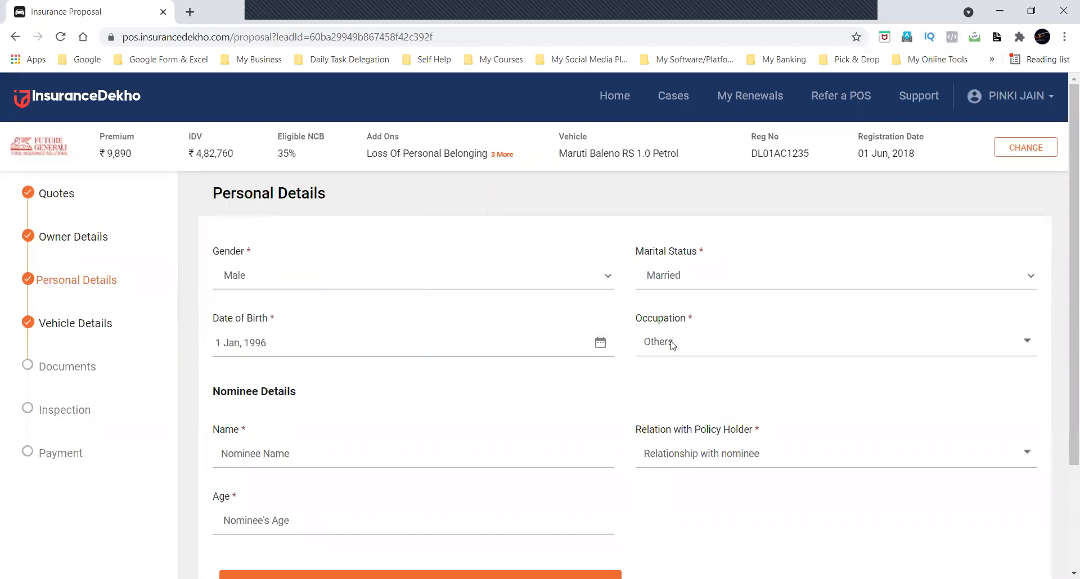
{"action": "left_click", "coordinate": [673, 345]}
{"action": "left_click", "coordinate": [700, 434]}
Enter the nominee's name, set the relation to Father and the age to 65, and continue to the vehicle details.
{"action": "left_click", "coordinate": [504, 452]}
{"action": "type", "text": "ddjdj djdhd"}
{"action": "left_click", "coordinate": [661, 454]}
{"action": "scroll", "coordinate": [686, 509], "scroll_direction": "down", "scroll_amount": 2}
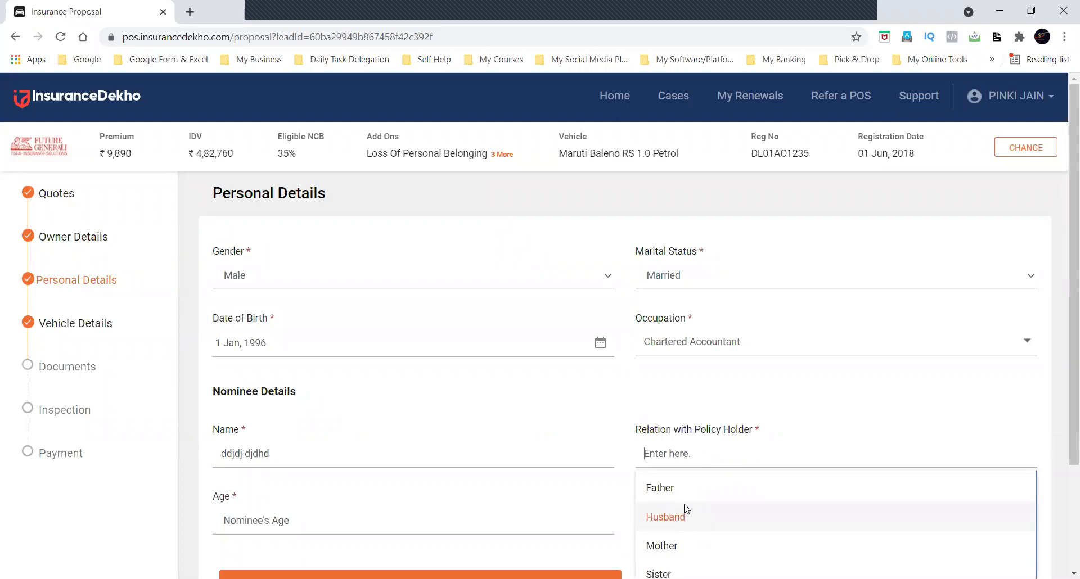
{"action": "left_click", "coordinate": [682, 490]}
{"action": "left_click", "coordinate": [491, 514]}
{"action": "type", "text": "65"}
{"action": "scroll", "coordinate": [541, 468], "scroll_direction": "down", "scroll_amount": 3}
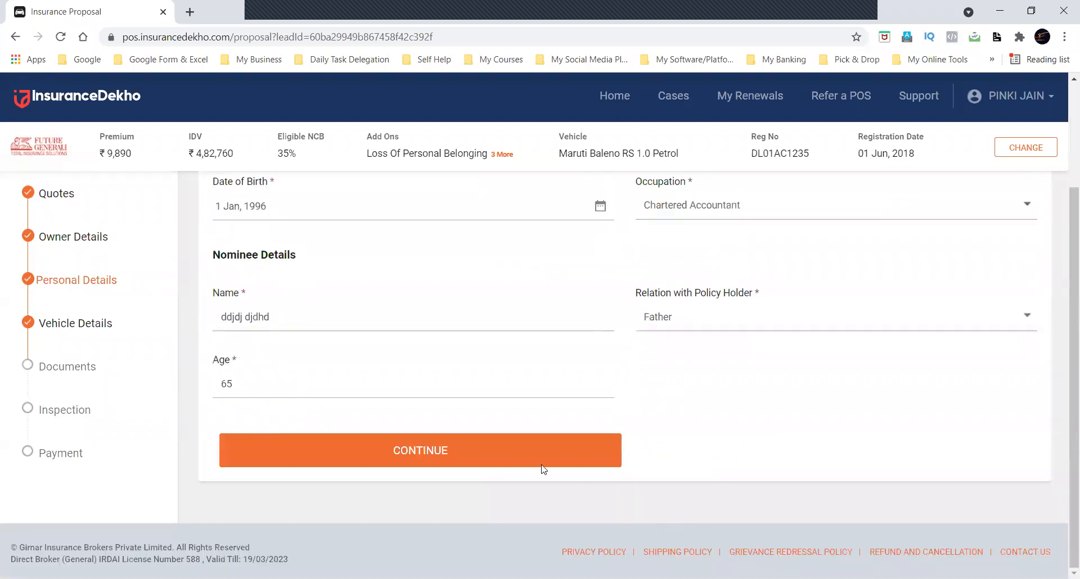
{"action": "left_click", "coordinate": [497, 454]}
Enter DDHDHDDHDHDHD1245 as the engine number and HDHDBD1245 as the chassis number.
{"action": "left_click", "coordinate": [409, 265]}
{"action": "type", "text": "DDHDHD DHDHDHD"}
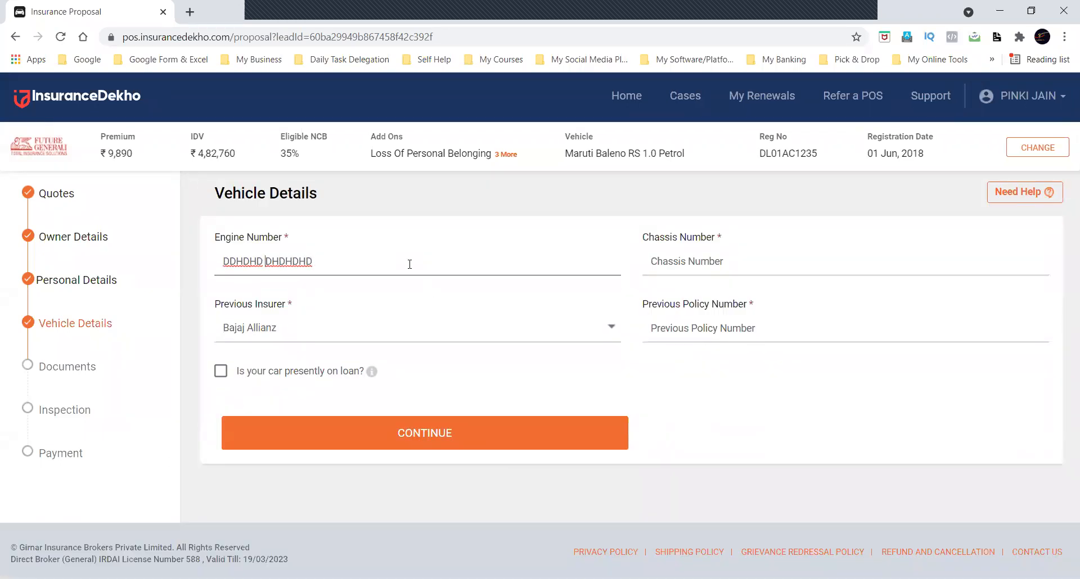
{"action": "key", "text": "BackSpace"}
{"action": "type", "text": "1245"}
{"action": "key", "text": "Tab"}
{"action": "type", "text": "HDHDBD"}
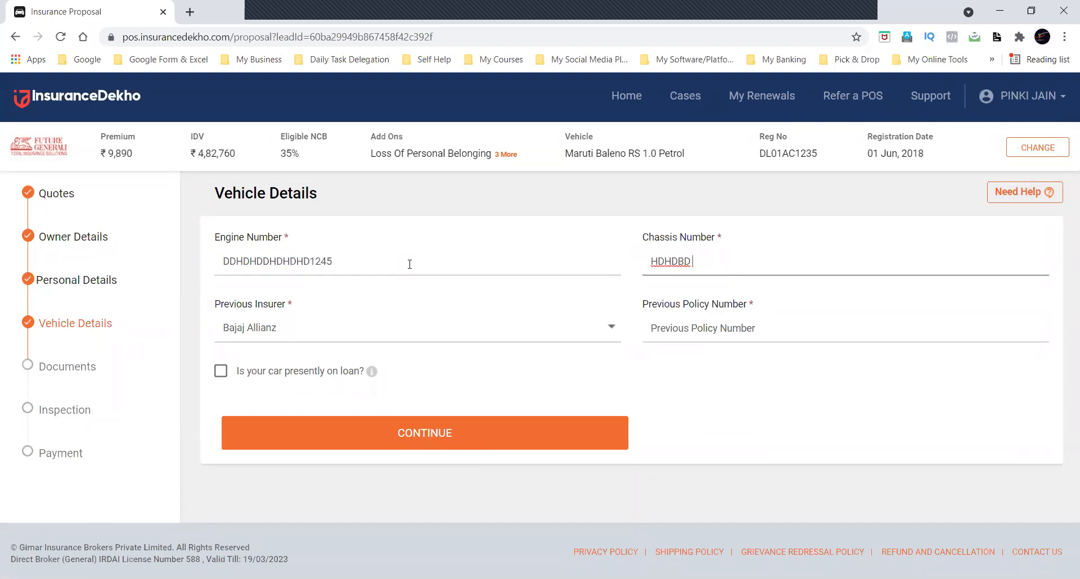
{"action": "type", "text": "1245"}
Keep Bajaj Allianz as previous insurer, enter the previous policy number and continue to the documents.
{"action": "left_click", "coordinate": [388, 329]}
{"action": "left_click", "coordinate": [706, 323]}
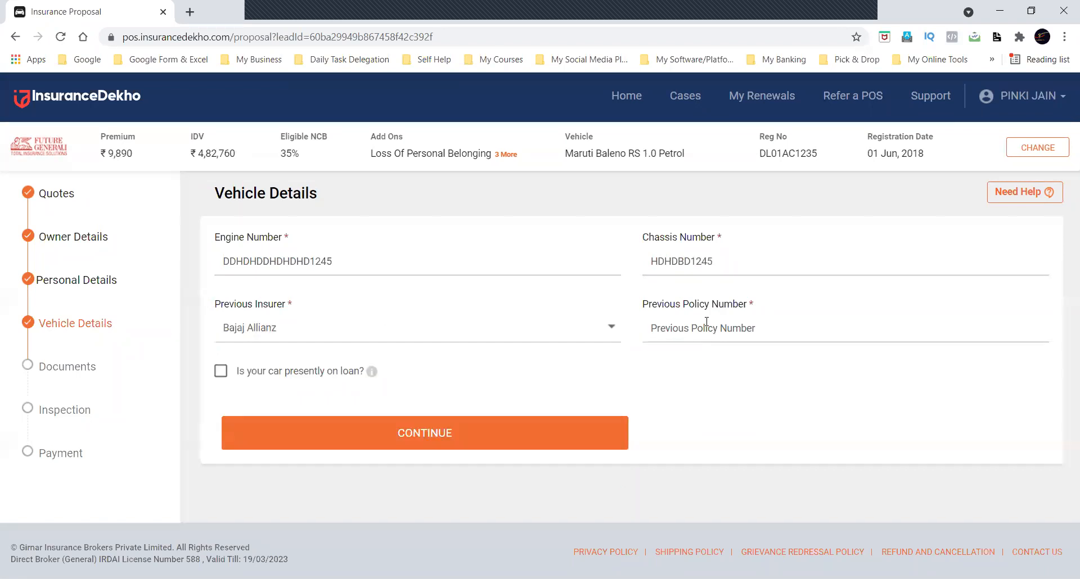
{"action": "left_click", "coordinate": [707, 323]}
{"action": "type", "text": "124568ddd1"}
{"action": "left_click", "coordinate": [524, 442]}
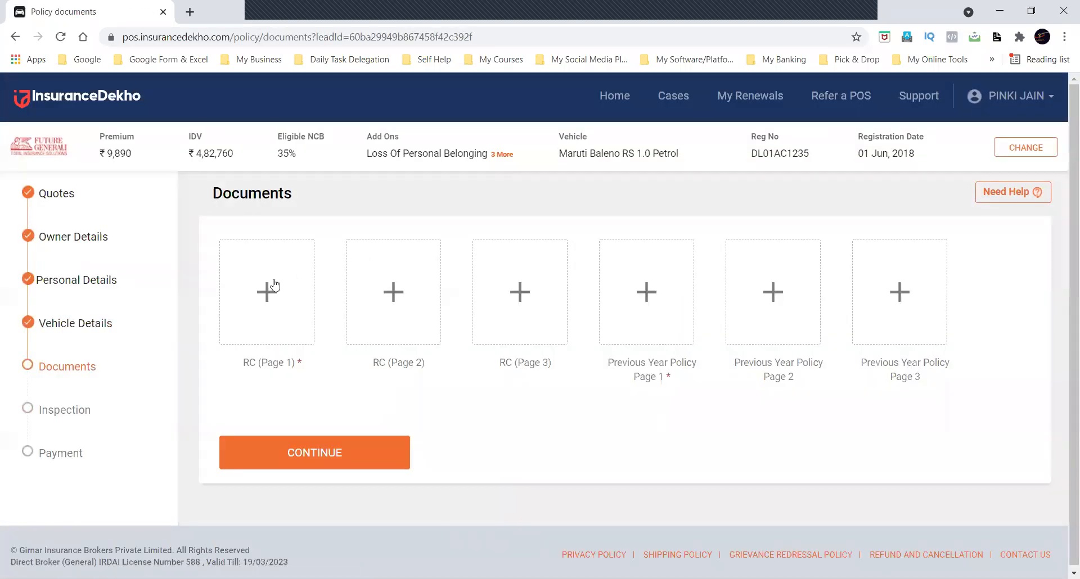
Upload Fill the Google Form for TERM Insurance.png as RC (Page 1) and Previous Year Policy Page 1, and continue.
{"action": "left_click", "coordinate": [275, 285]}
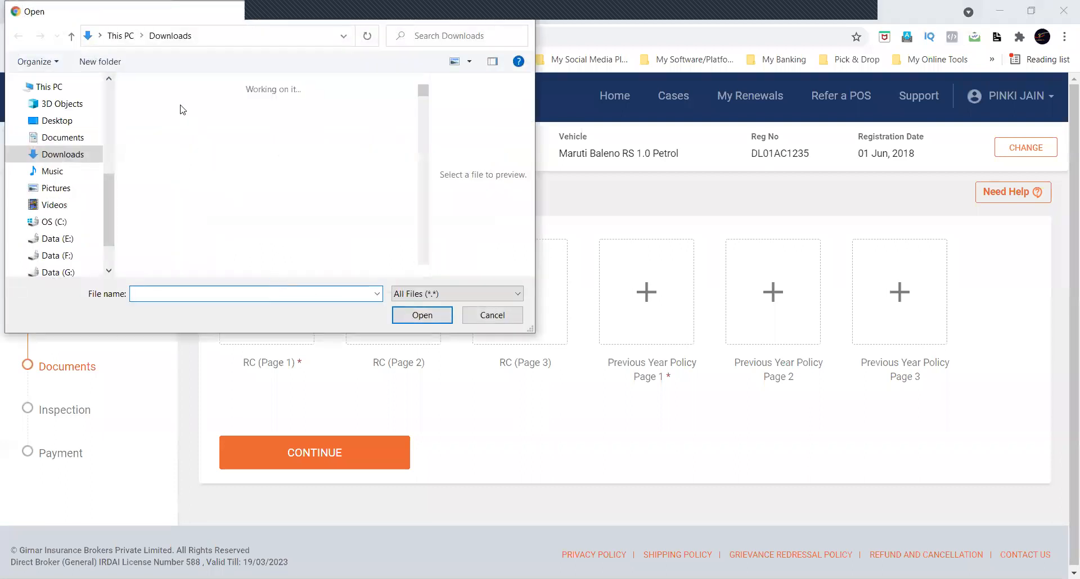
{"action": "left_click", "coordinate": [164, 137]}
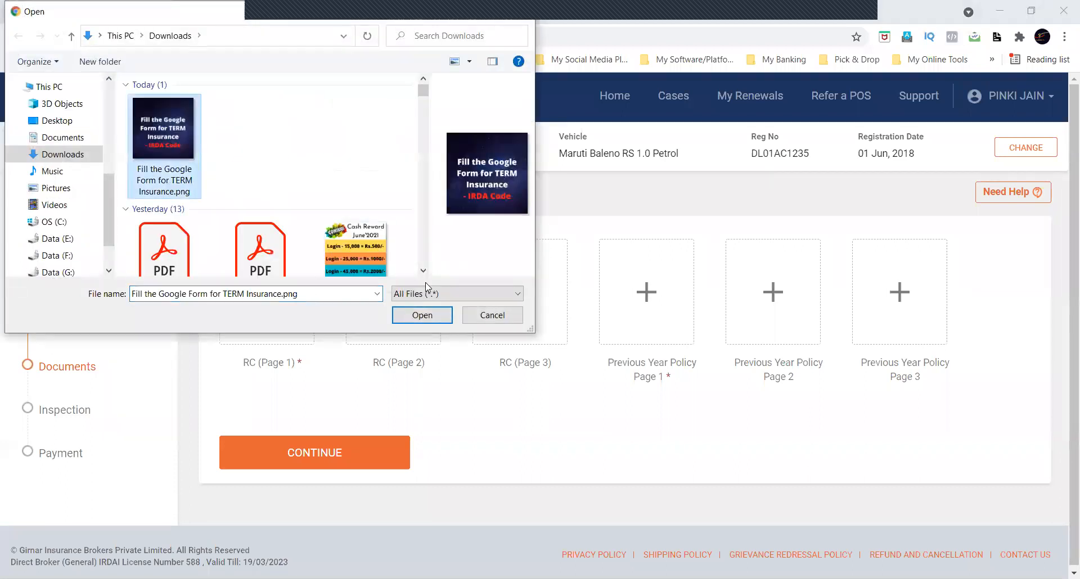
{"action": "left_click", "coordinate": [426, 316]}
{"action": "left_click", "coordinate": [669, 315]}
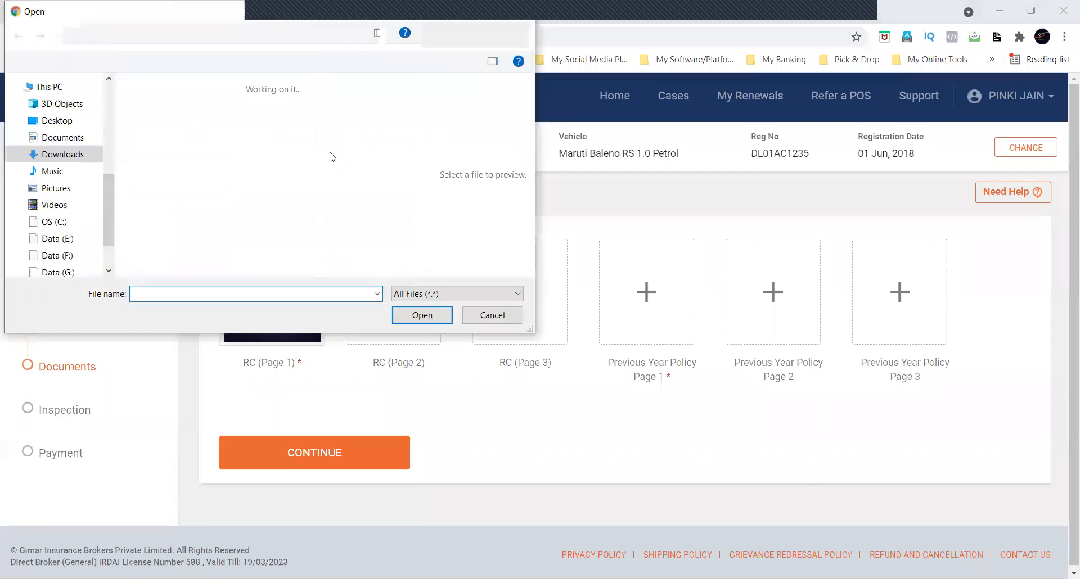
{"action": "left_click", "coordinate": [169, 125]}
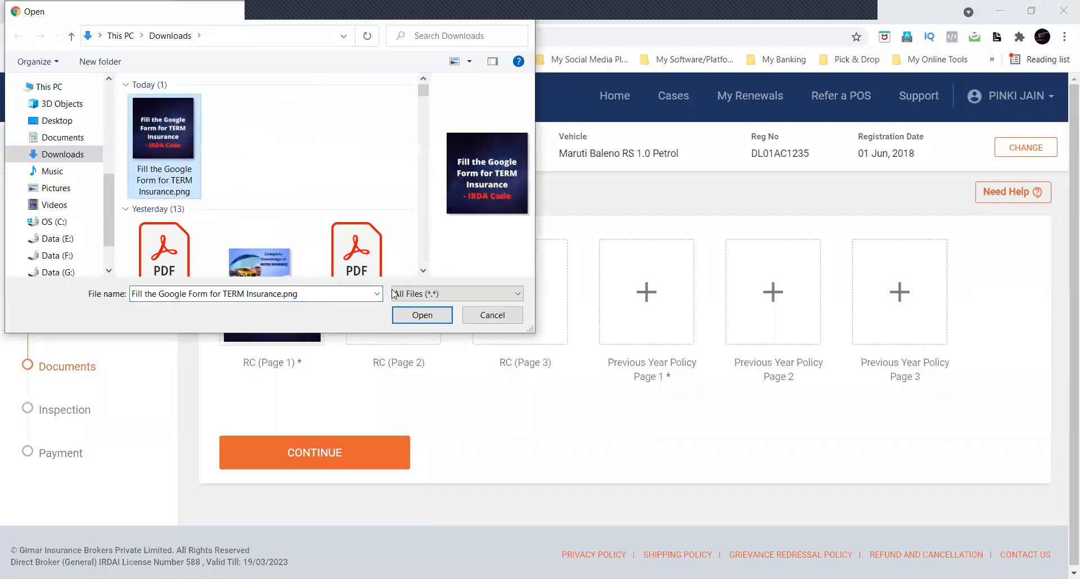
{"action": "key", "text": "Return"}
{"action": "left_click", "coordinate": [345, 450]}
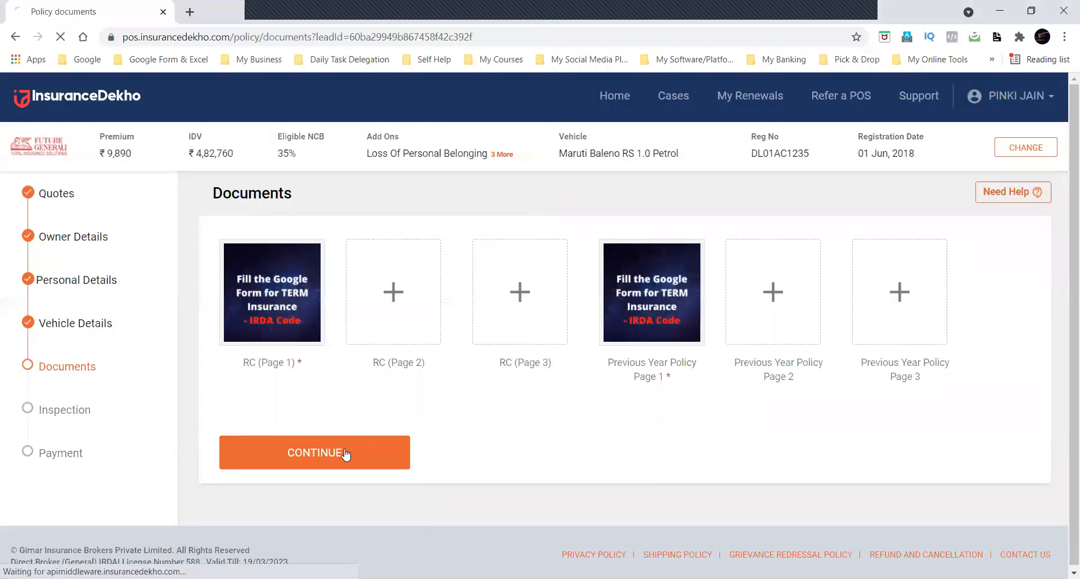
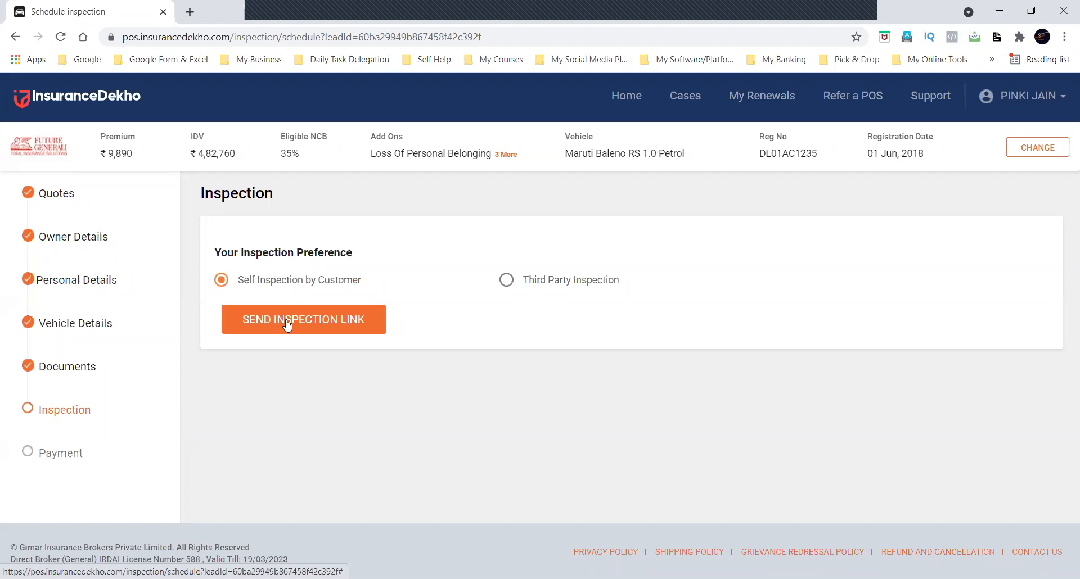
Choose Third Party Inspection as the inspection preference and confirm that choice.
{"action": "left_click", "coordinate": [506, 285]}
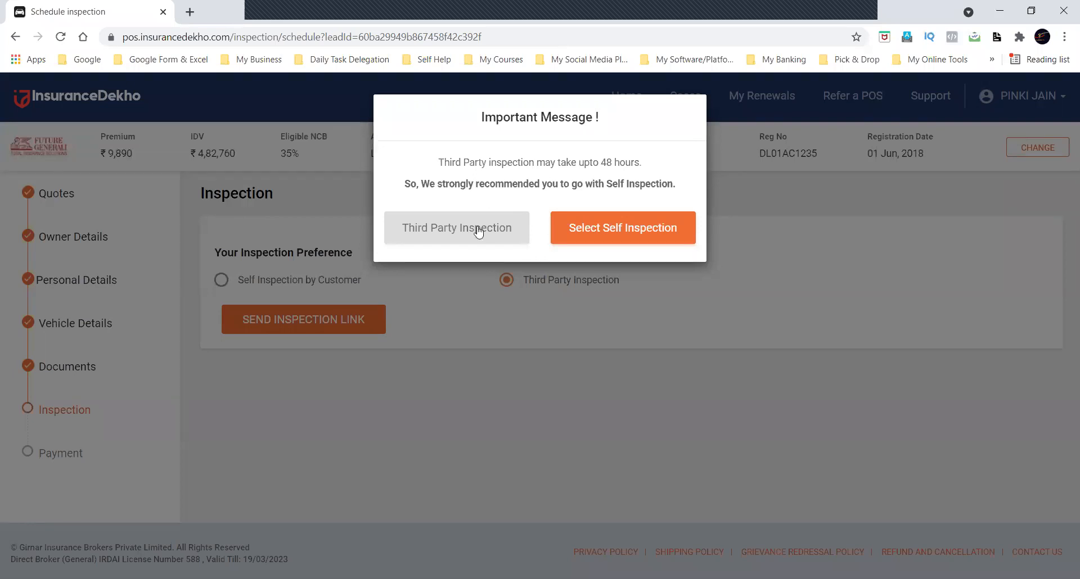
{"action": "left_click", "coordinate": [448, 231]}
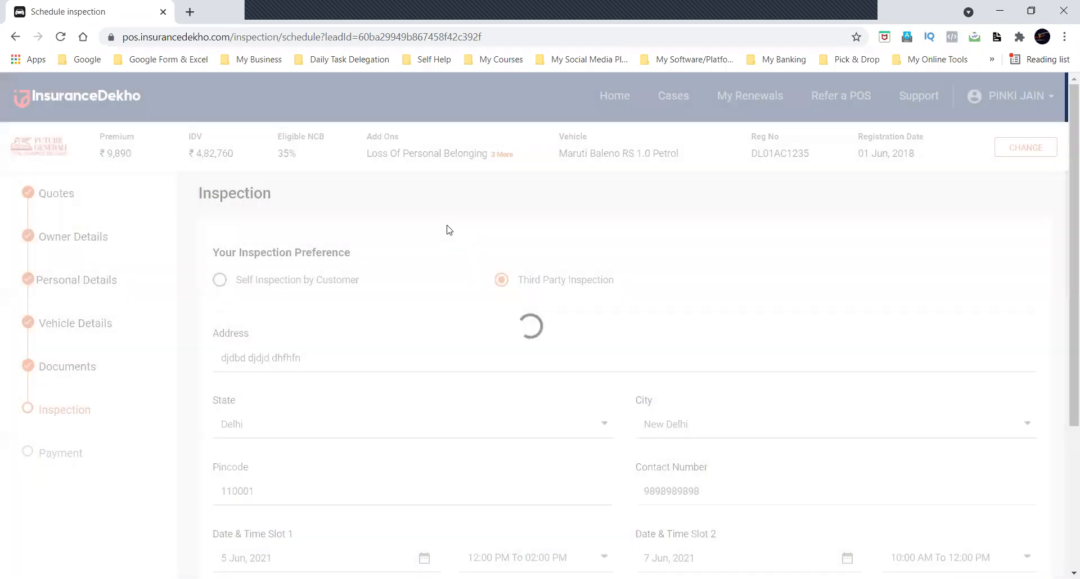
{"action": "scroll", "coordinate": [301, 358], "scroll_direction": "down", "scroll_amount": 1}
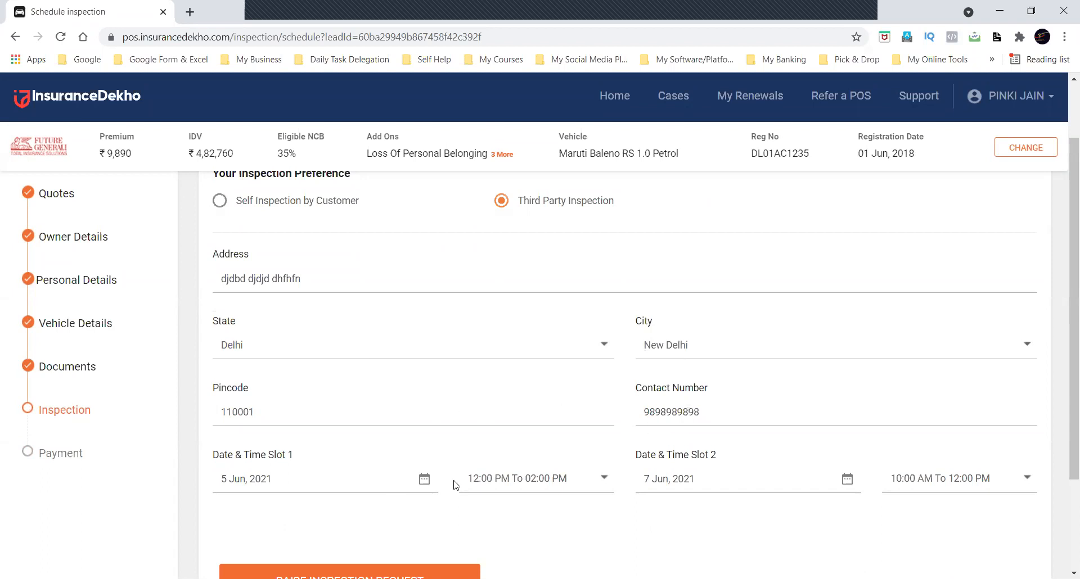
Keep 5 Jun, 2021 as the date for inspection slot 1 and review its available time ranges.
{"action": "left_click", "coordinate": [386, 479]}
{"action": "scroll", "coordinate": [386, 480], "scroll_direction": "down", "scroll_amount": 2}
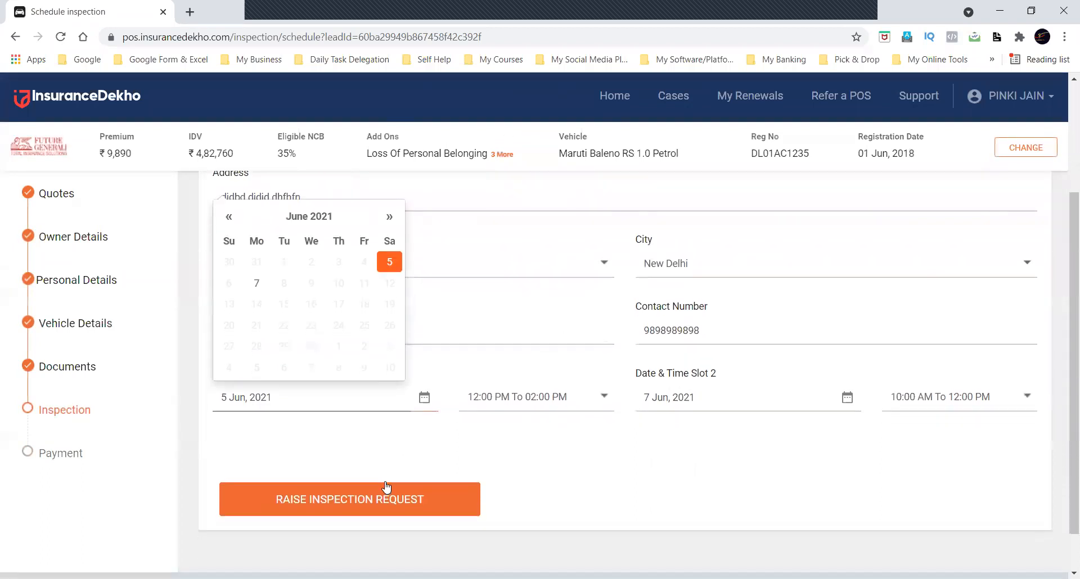
{"action": "left_click", "coordinate": [467, 442]}
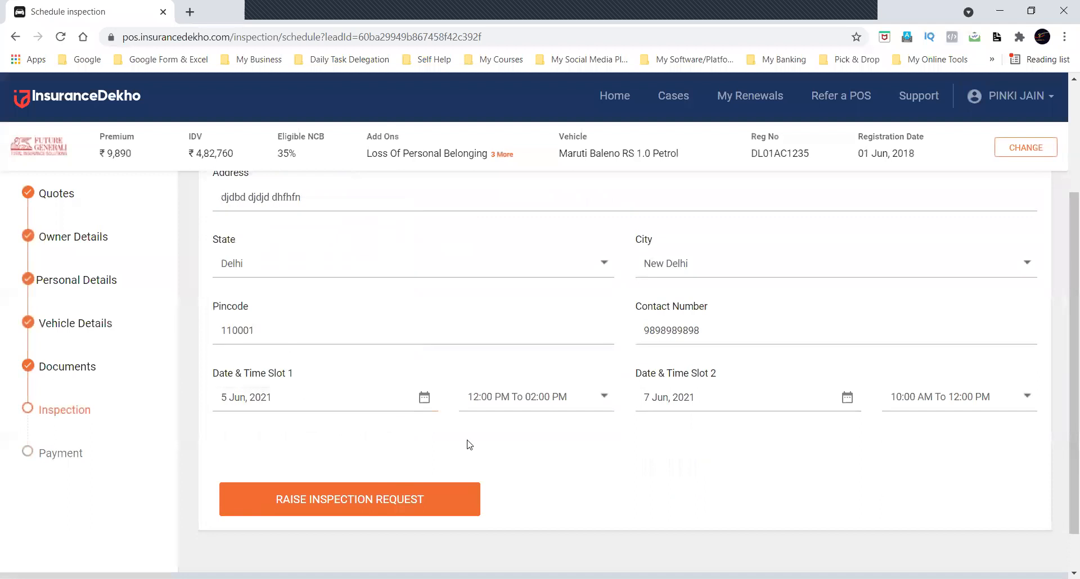
{"action": "left_click", "coordinate": [262, 407]}
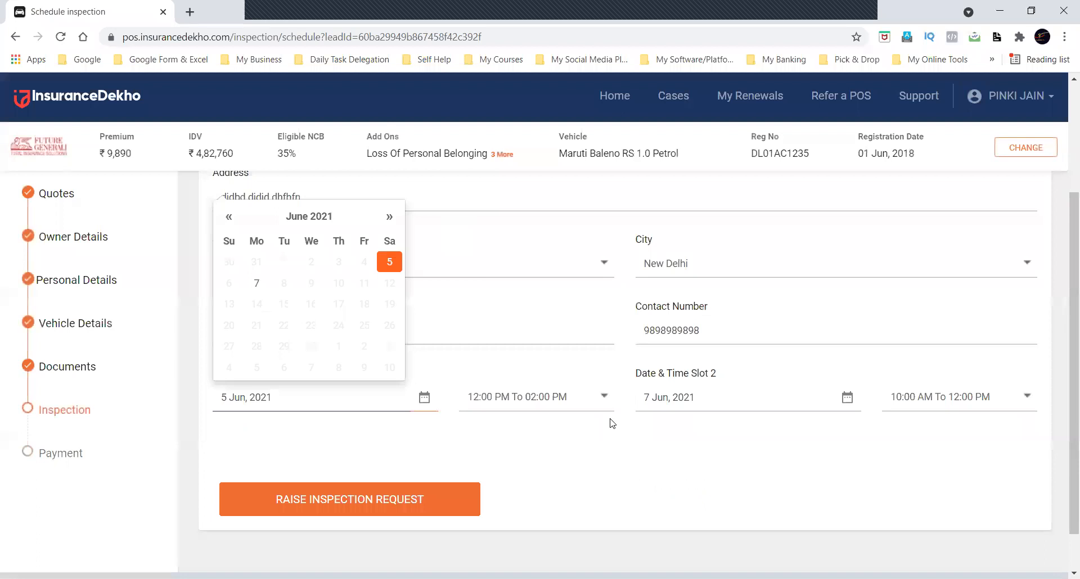
{"action": "left_click", "coordinate": [388, 263]}
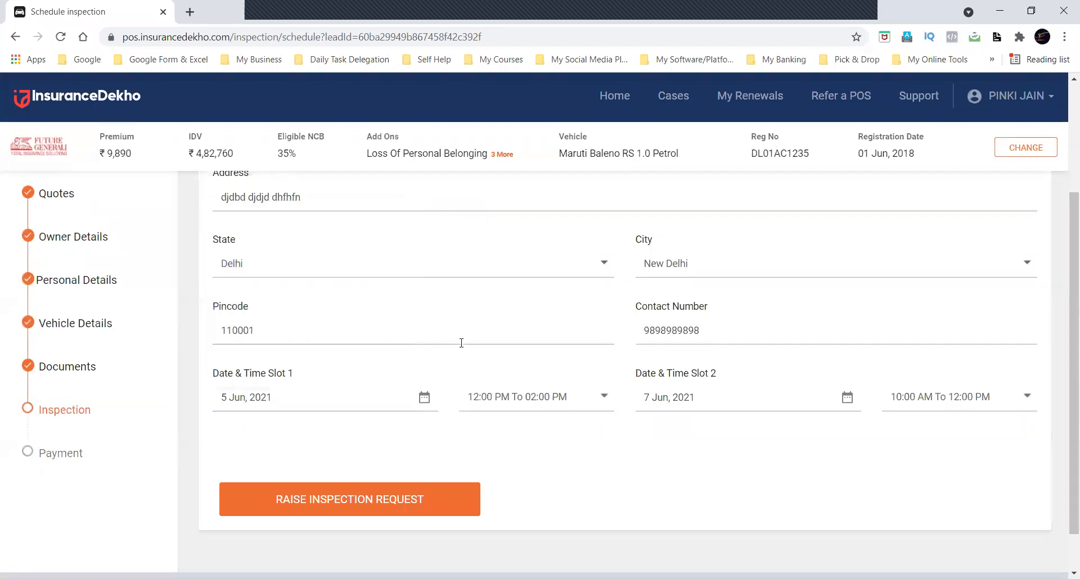
{"action": "left_click", "coordinate": [529, 397]}
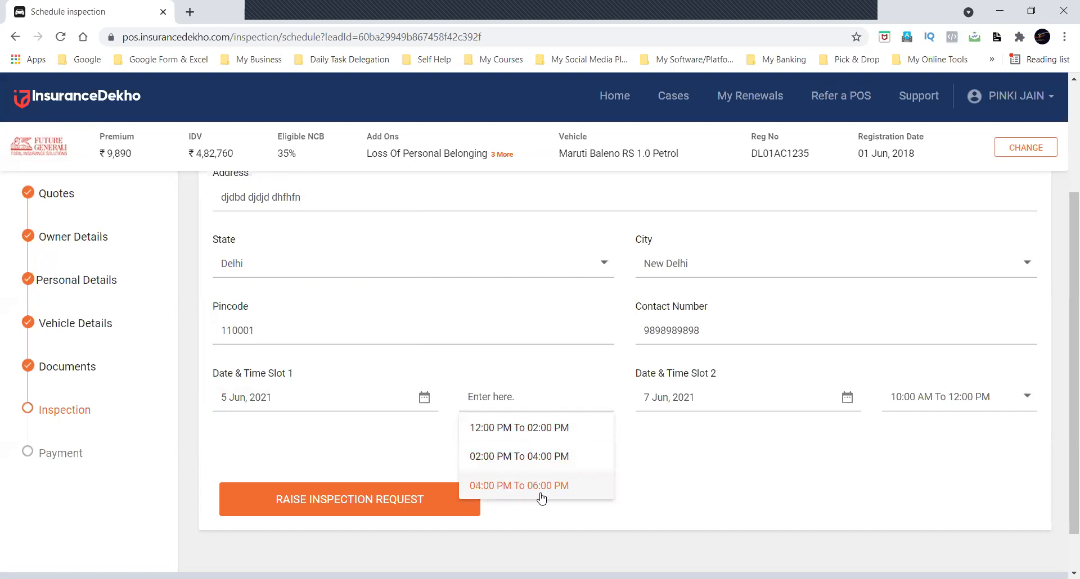
{"action": "left_click", "coordinate": [685, 434]}
Keep 7 Jun, 2021 as the date for inspection slot 2 and review its available time ranges.
{"action": "left_click", "coordinate": [692, 398]}
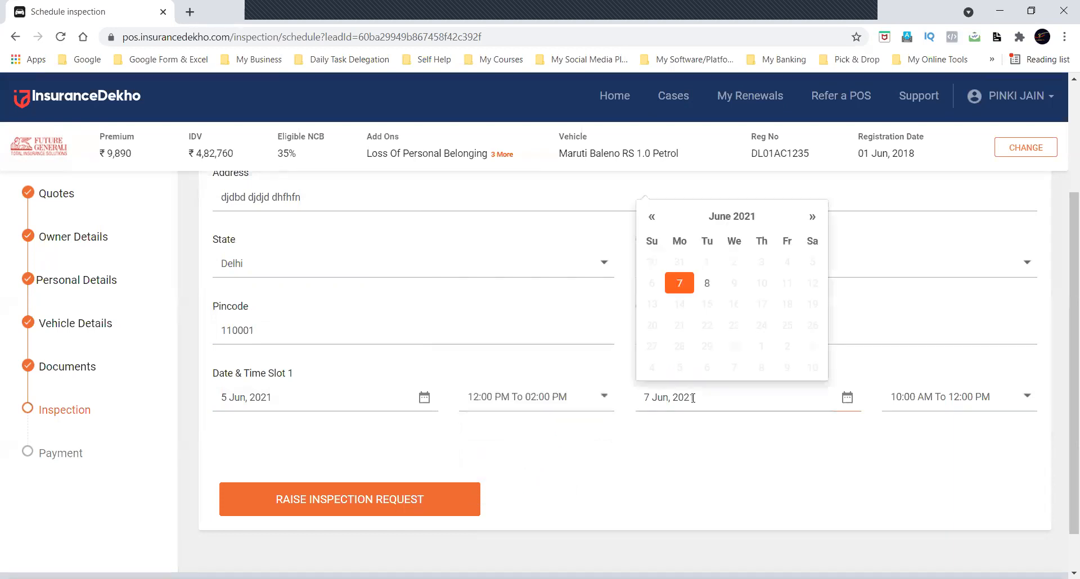
{"action": "left_click", "coordinate": [681, 283]}
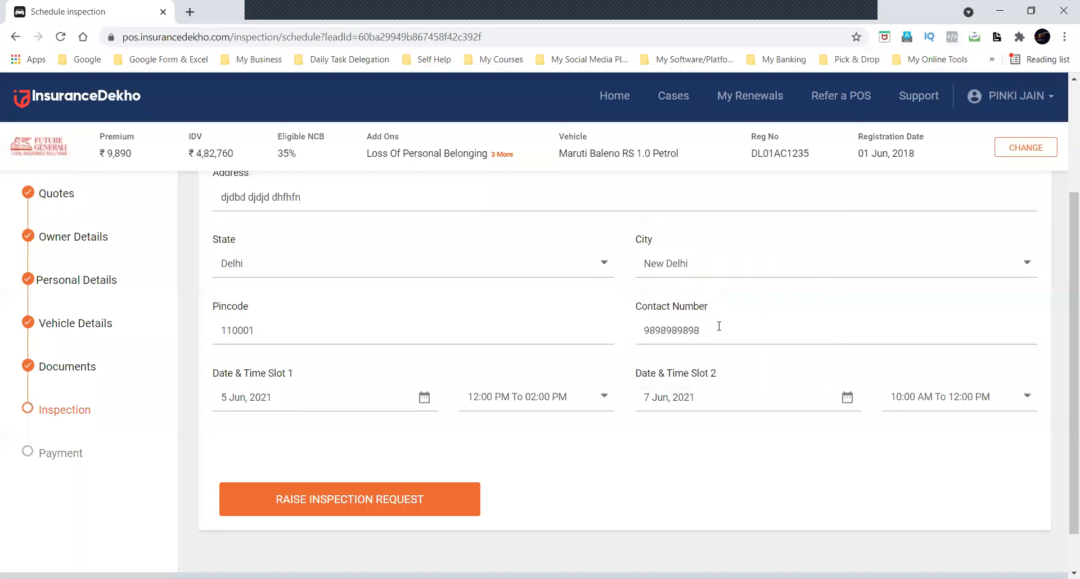
{"action": "left_click", "coordinate": [744, 395]}
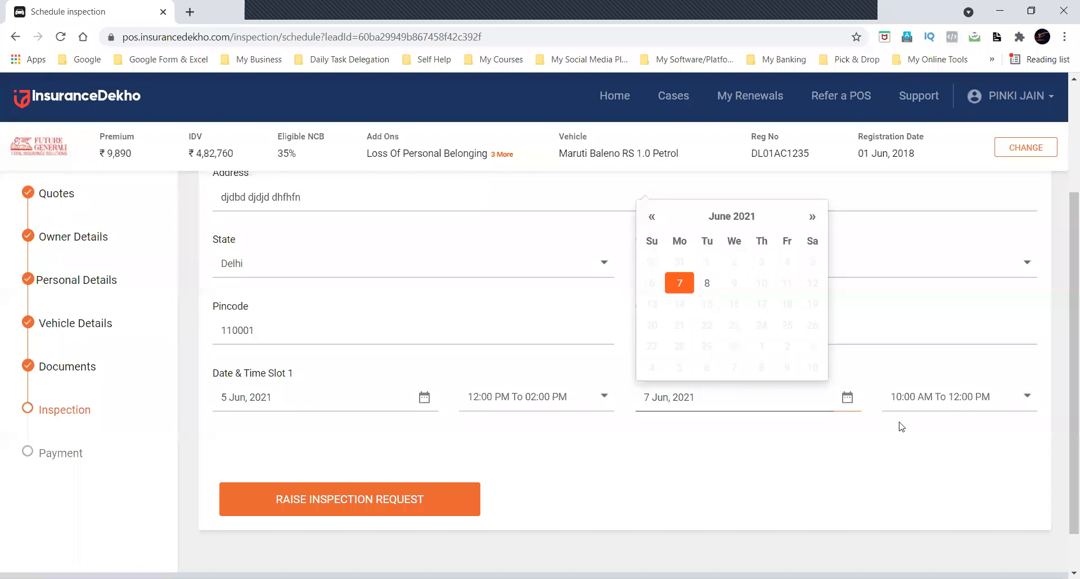
{"action": "left_click", "coordinate": [922, 427]}
{"action": "left_click", "coordinate": [932, 393]}
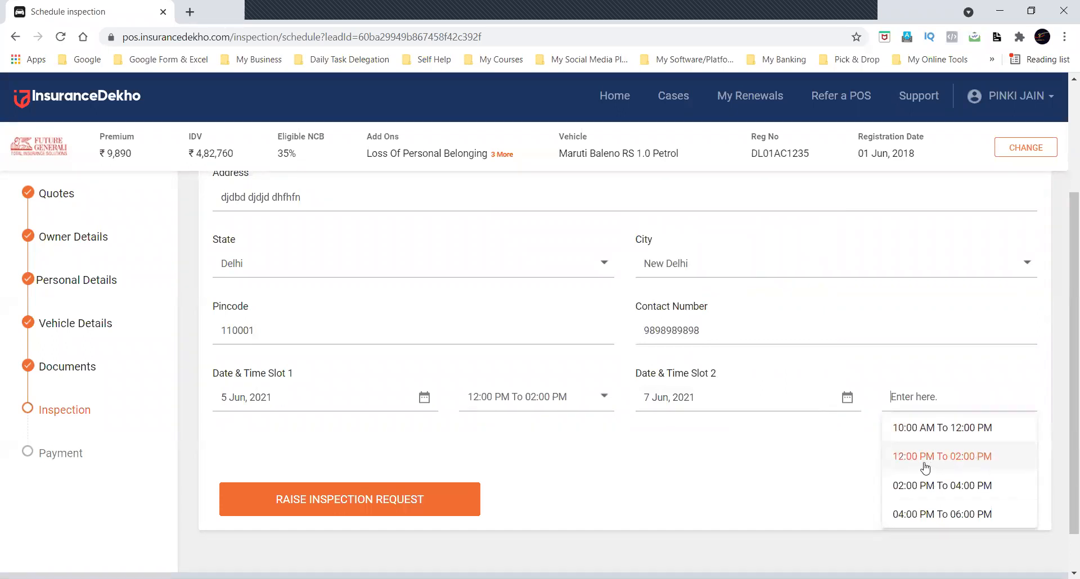
{"action": "left_click", "coordinate": [724, 472]}
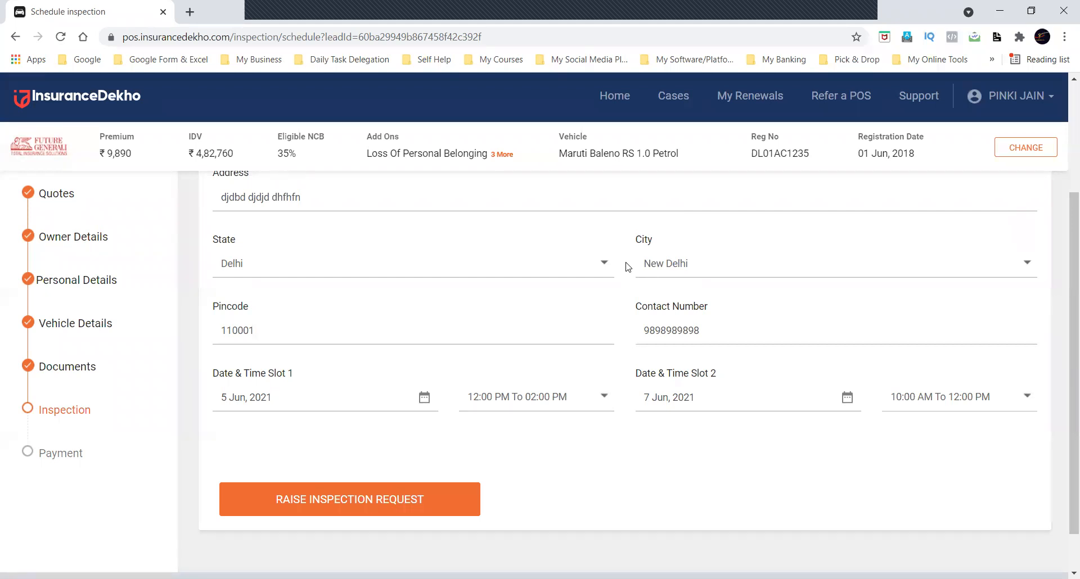
Return to the portal's home page and view the car and bike insurance quote forms.
{"action": "scroll", "coordinate": [628, 266], "scroll_direction": "up", "scroll_amount": 3}
{"action": "left_click", "coordinate": [610, 99]}
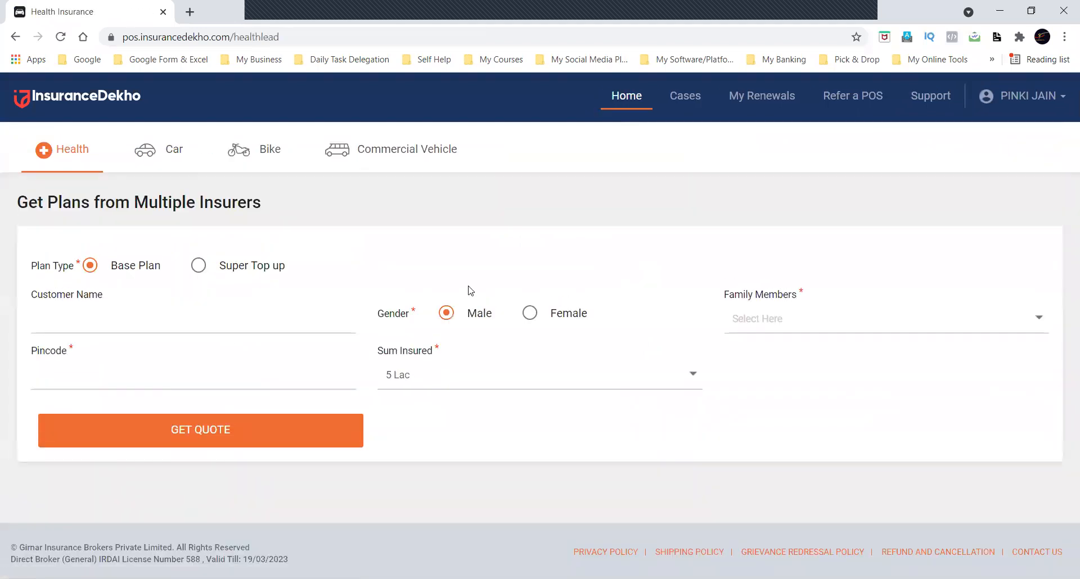
{"action": "left_click", "coordinate": [163, 149]}
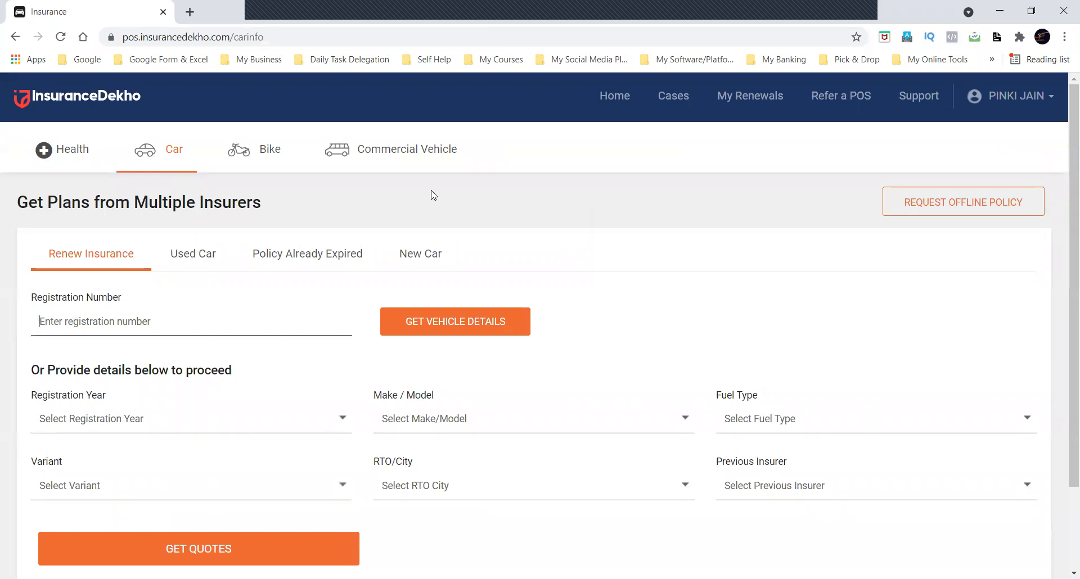
{"action": "left_click", "coordinate": [261, 153]}
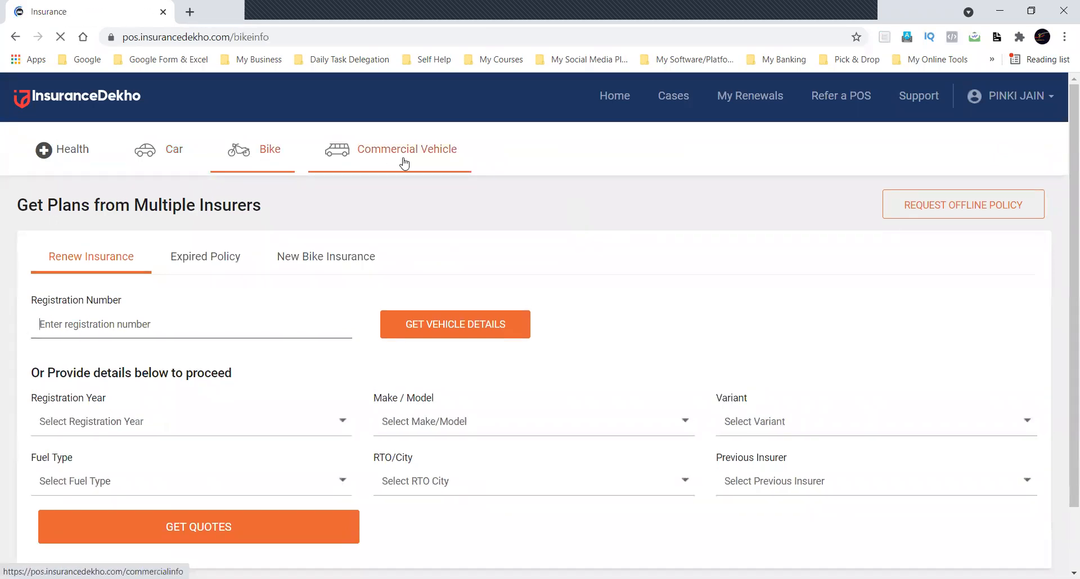
Examine the commercial vehicle renewal form, keeping TAXI as the vehicle sub type and reviewing the available makes.
{"action": "left_click", "coordinate": [403, 164]}
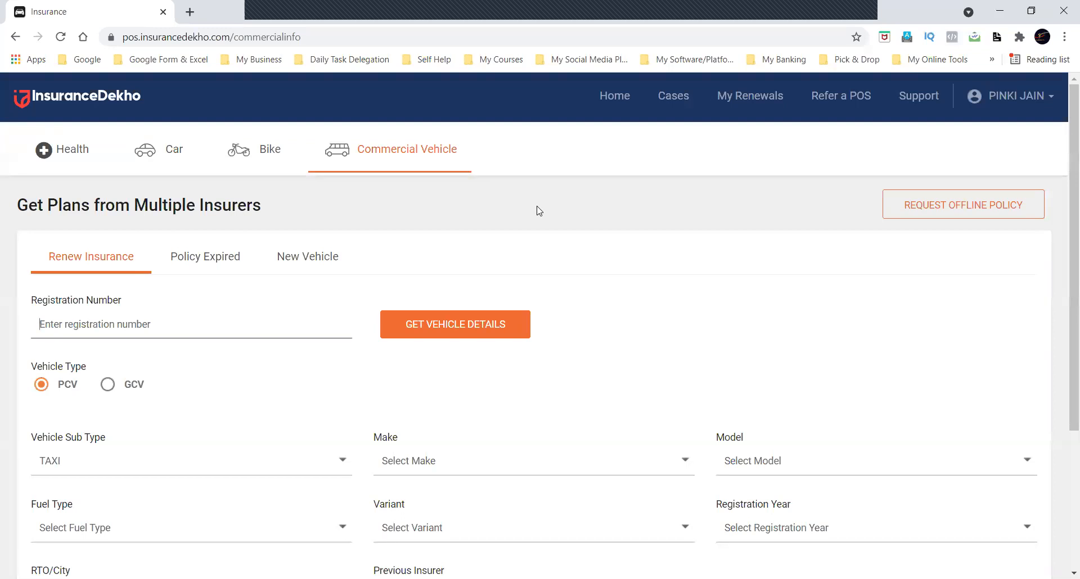
{"action": "scroll", "coordinate": [538, 211], "scroll_direction": "down", "scroll_amount": 3}
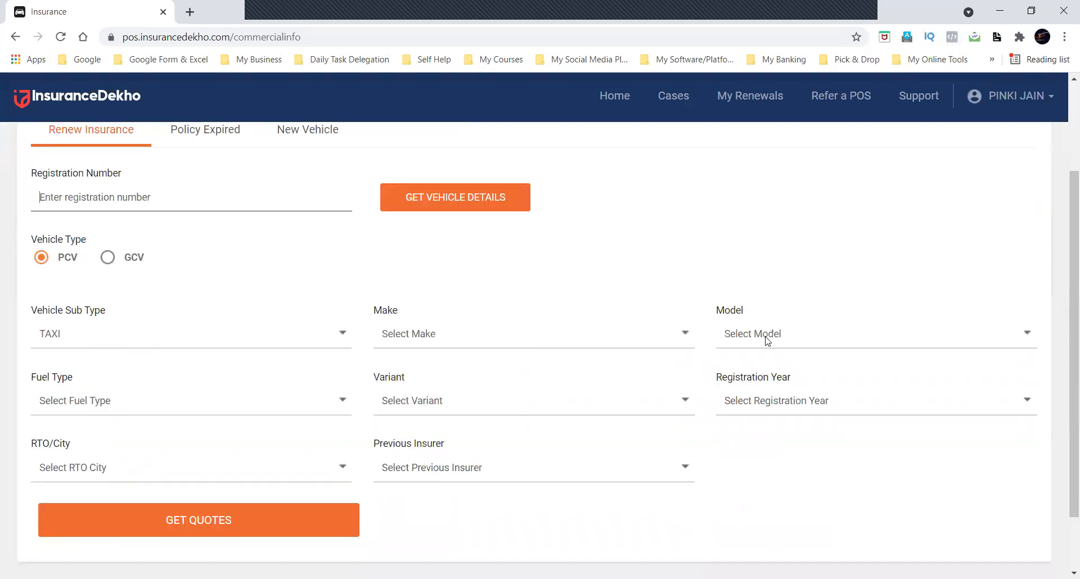
{"action": "left_click", "coordinate": [259, 344]}
{"action": "left_click", "coordinate": [193, 396]}
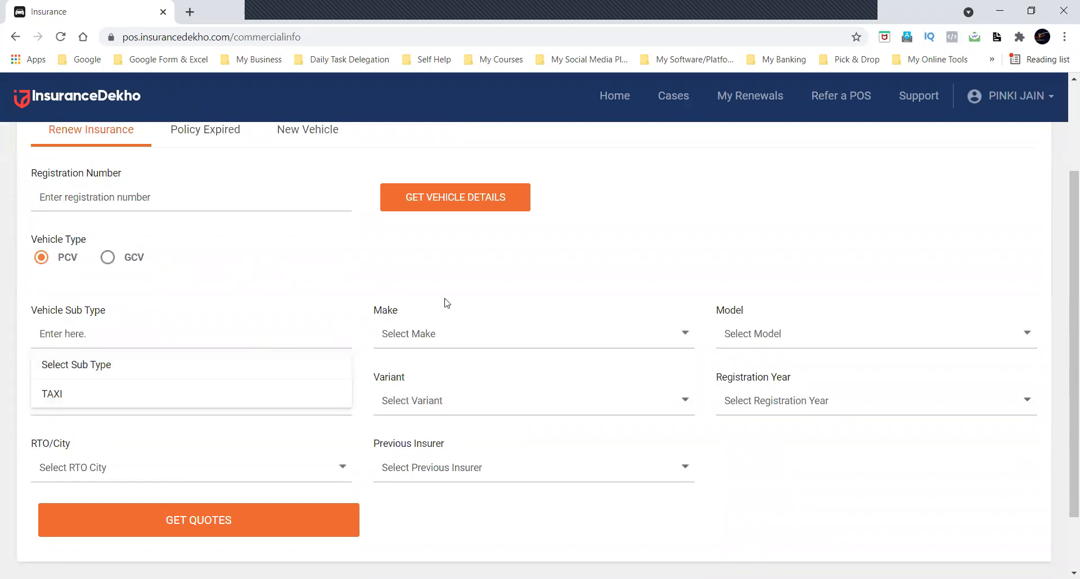
{"action": "left_click", "coordinate": [443, 336]}
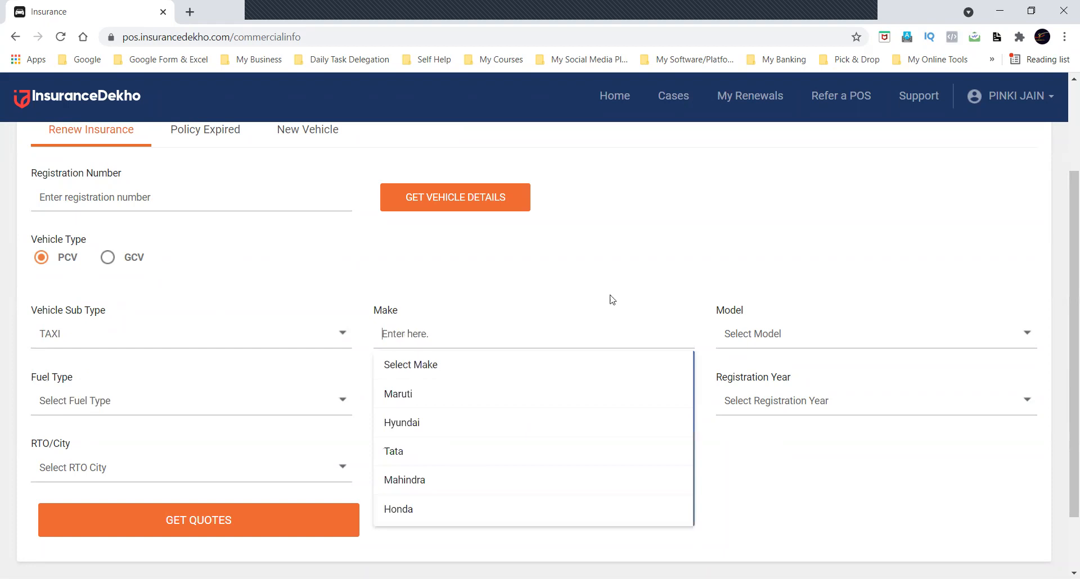
{"action": "left_click", "coordinate": [569, 267]}
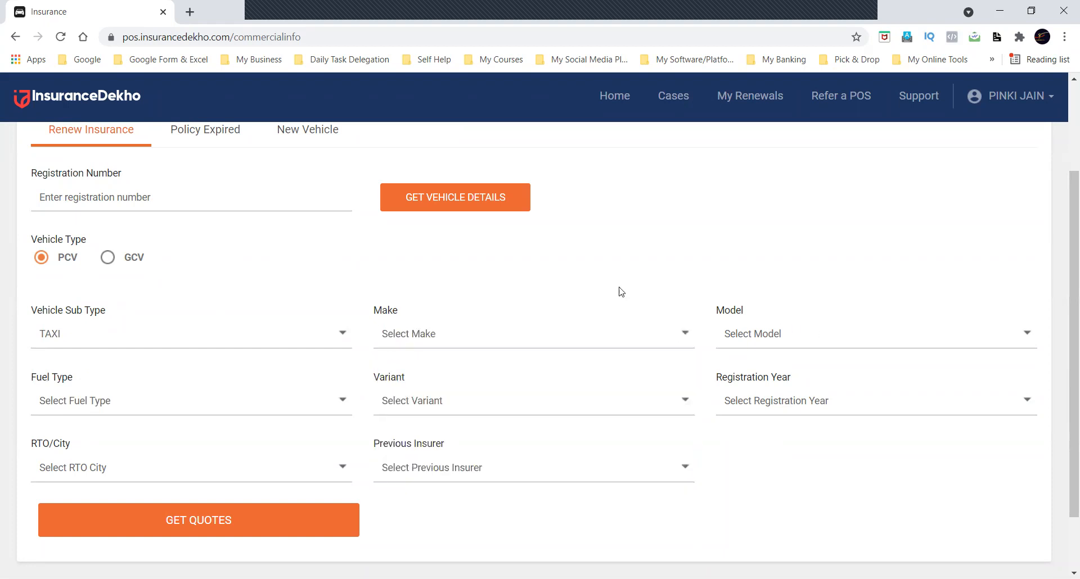
{"action": "scroll", "coordinate": [619, 291], "scroll_direction": "up", "scroll_amount": 3}
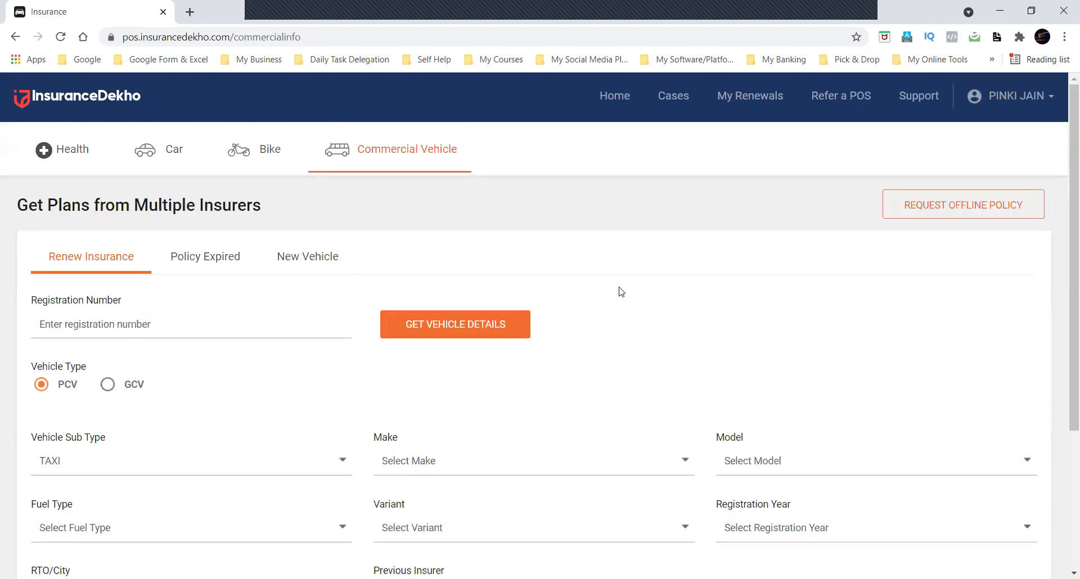
Switch between the car and commercial vehicle insurance forms to compare their policy categories.
{"action": "left_click", "coordinate": [163, 153]}
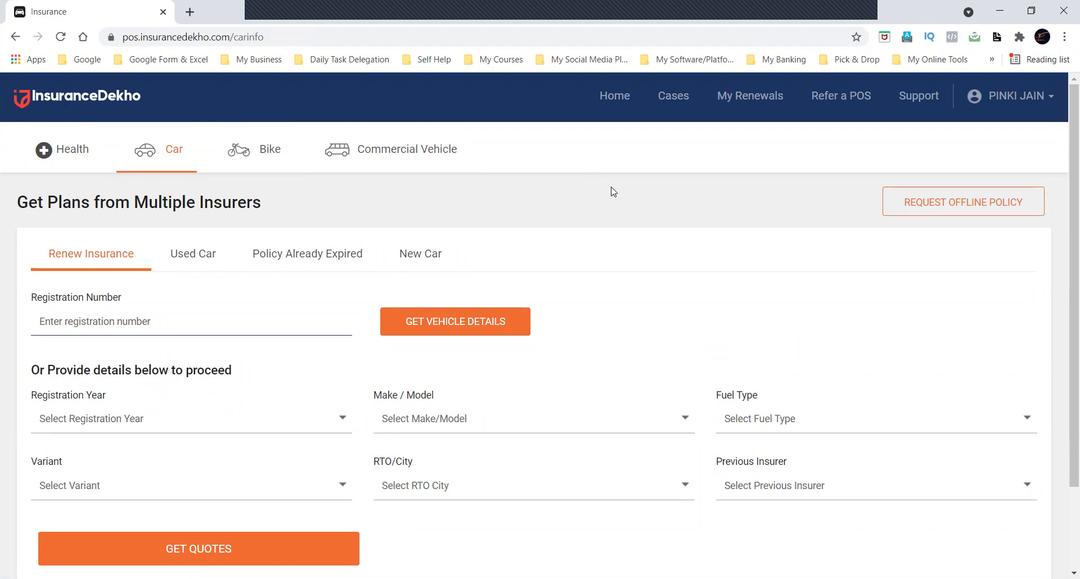
{"action": "left_click", "coordinate": [375, 161]}
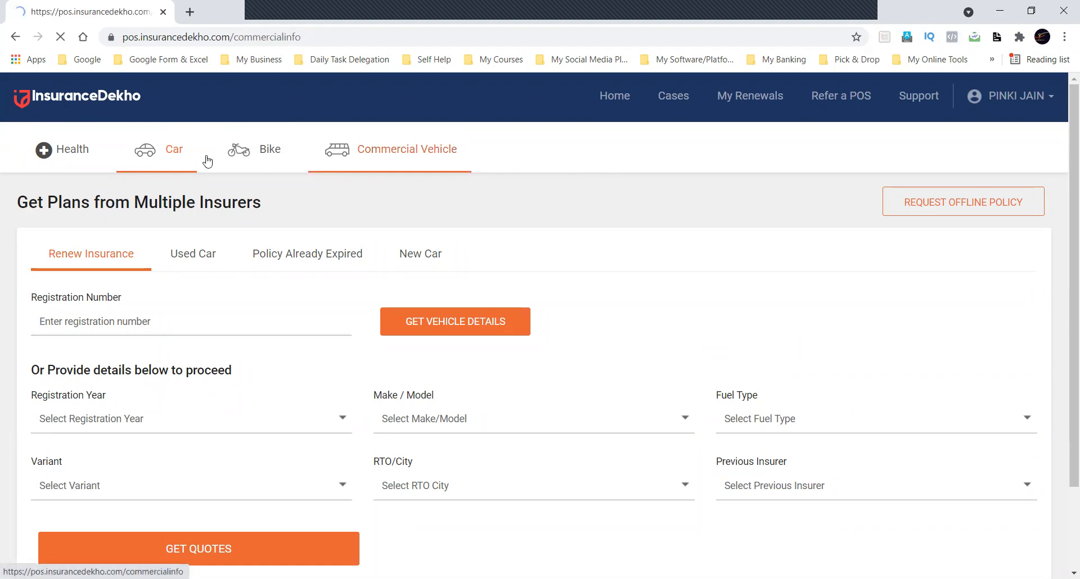
{"action": "left_click", "coordinate": [173, 154]}
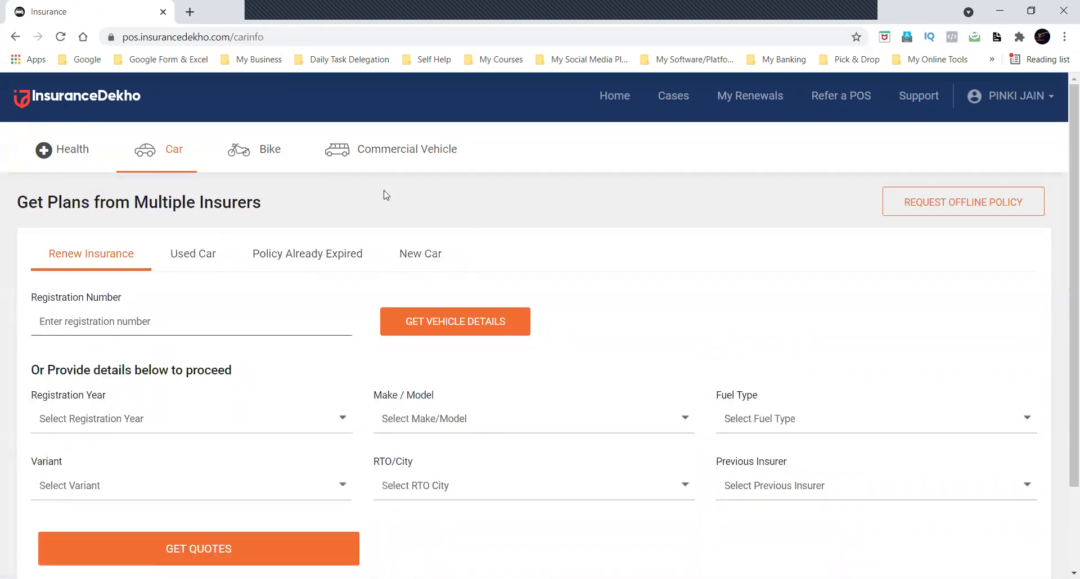
{"action": "left_click", "coordinate": [395, 149]}
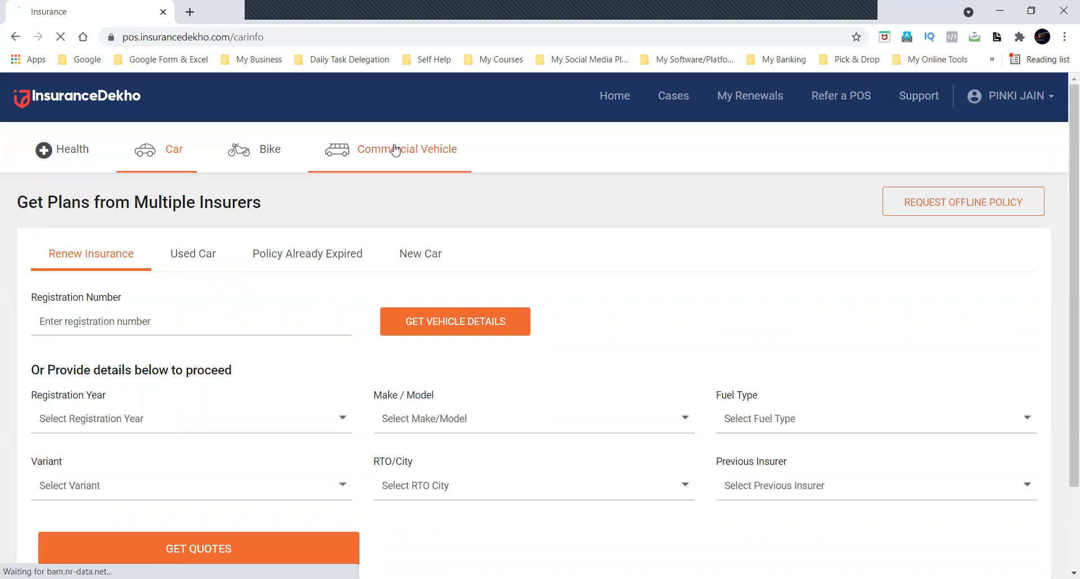
{"action": "left_click", "coordinate": [173, 162]}
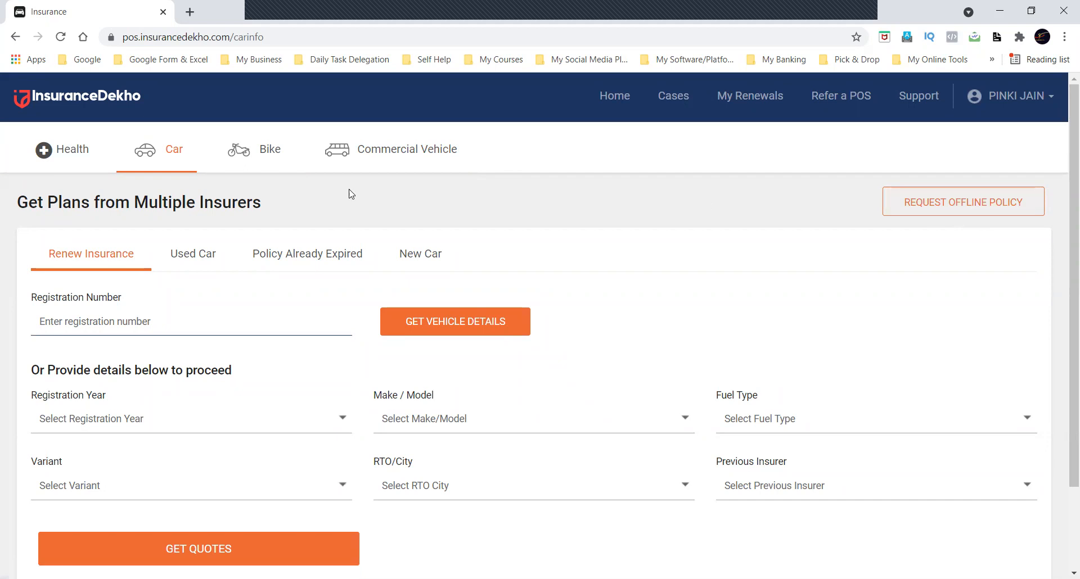
View the health insurance form, return to car insurance and open an offline policy request.
{"action": "left_click", "coordinate": [52, 158]}
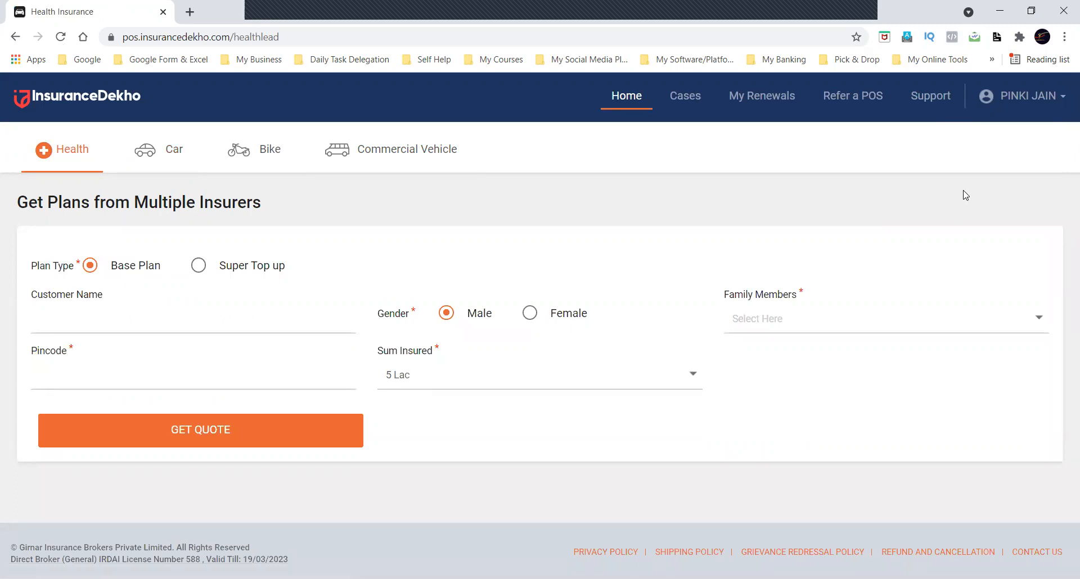
{"action": "left_click", "coordinate": [170, 151]}
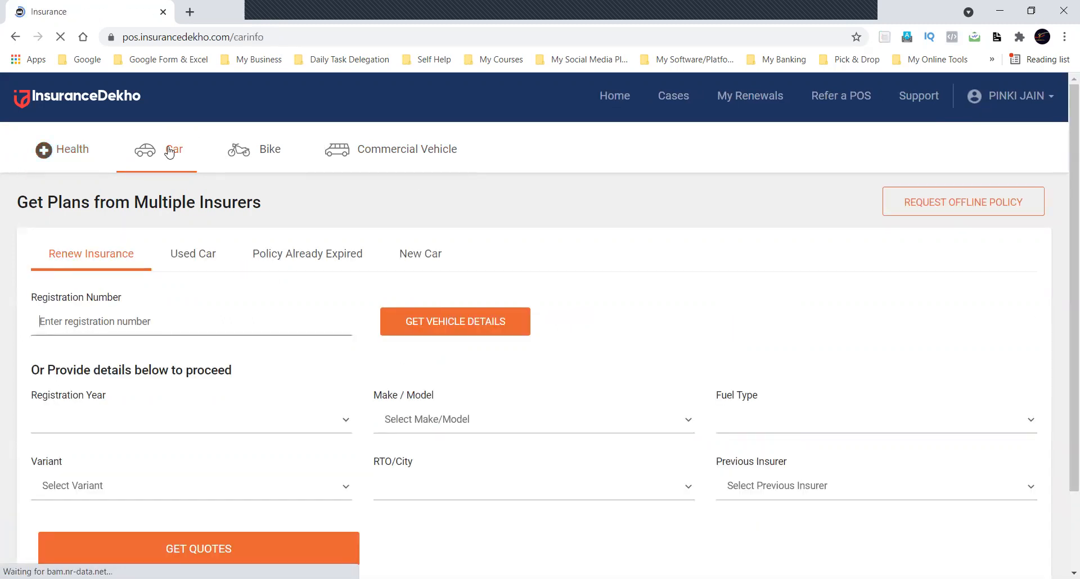
{"action": "left_click", "coordinate": [933, 203]}
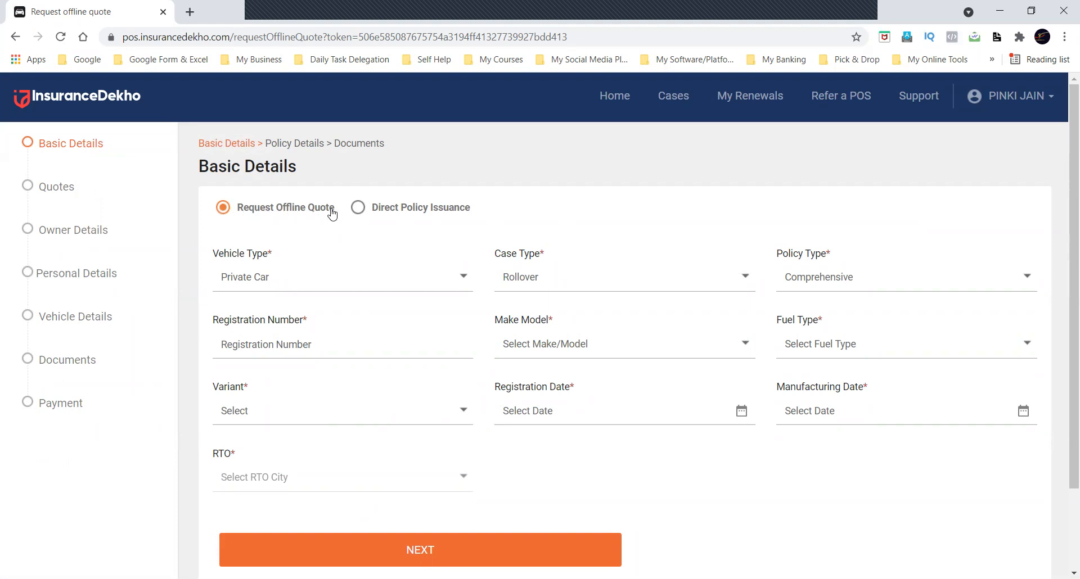
Set the offline quote's vehicle type to Misc and review the vehicle sub-types it offers.
{"action": "left_click", "coordinate": [417, 279]}
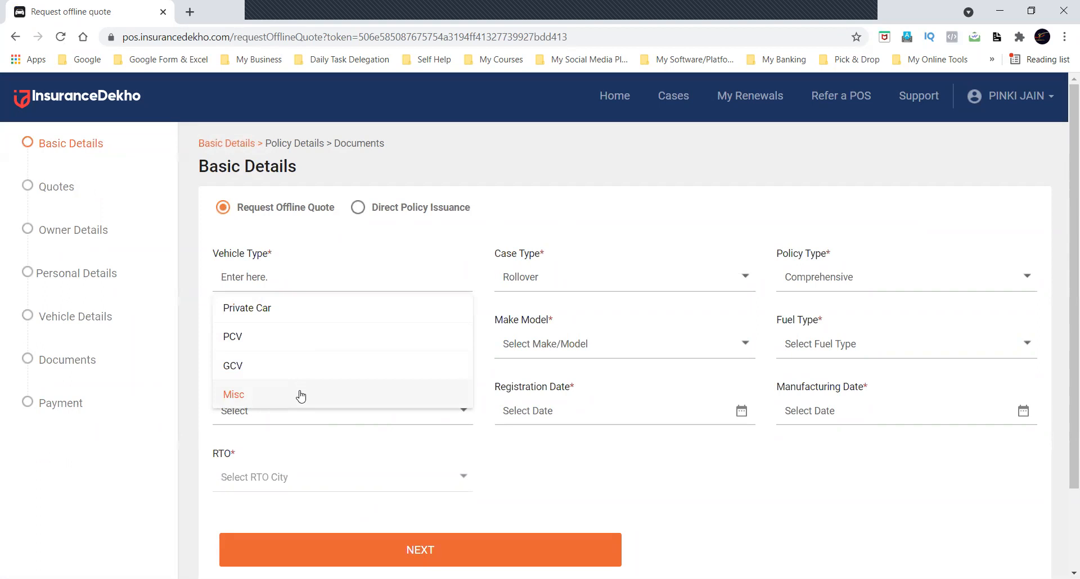
{"action": "left_click", "coordinate": [366, 392]}
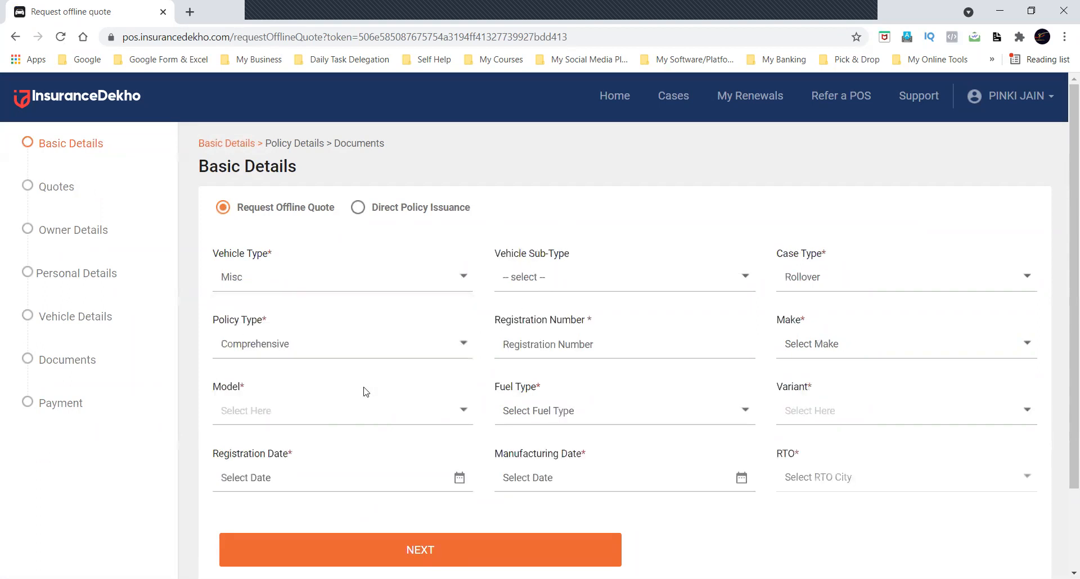
{"action": "left_click", "coordinate": [563, 271]}
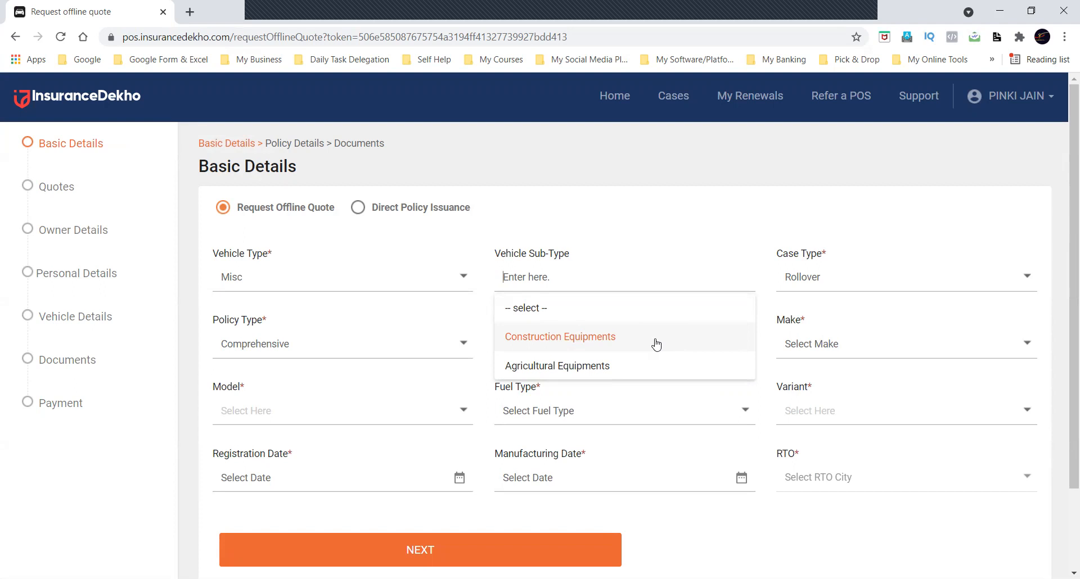
Set the offline quote's vehicle type to GCV and review the vehicle sub-types it offers.
{"action": "left_click", "coordinate": [369, 279]}
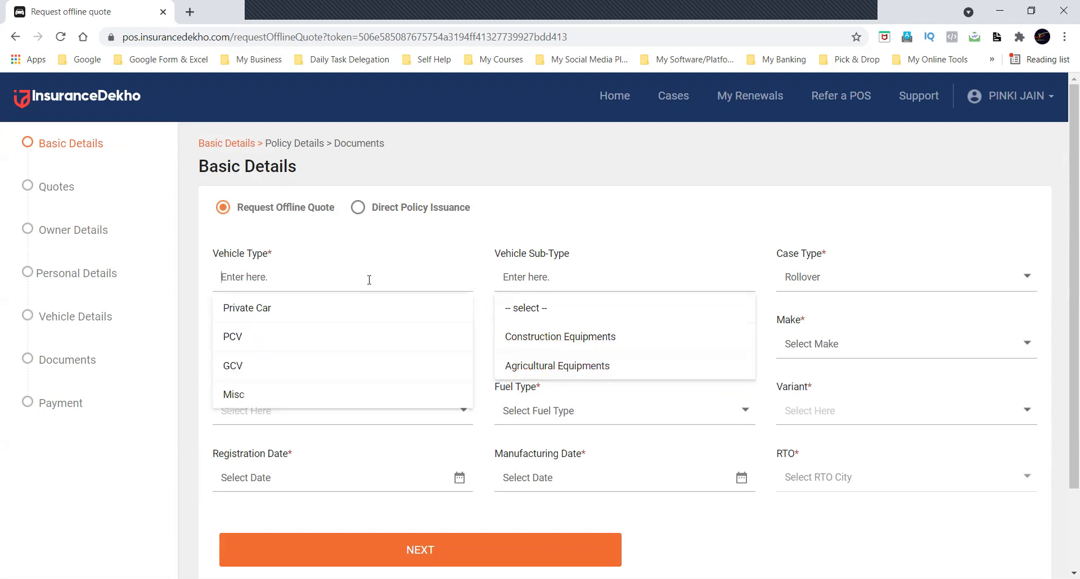
{"action": "left_click", "coordinate": [302, 376]}
{"action": "left_click", "coordinate": [589, 276]}
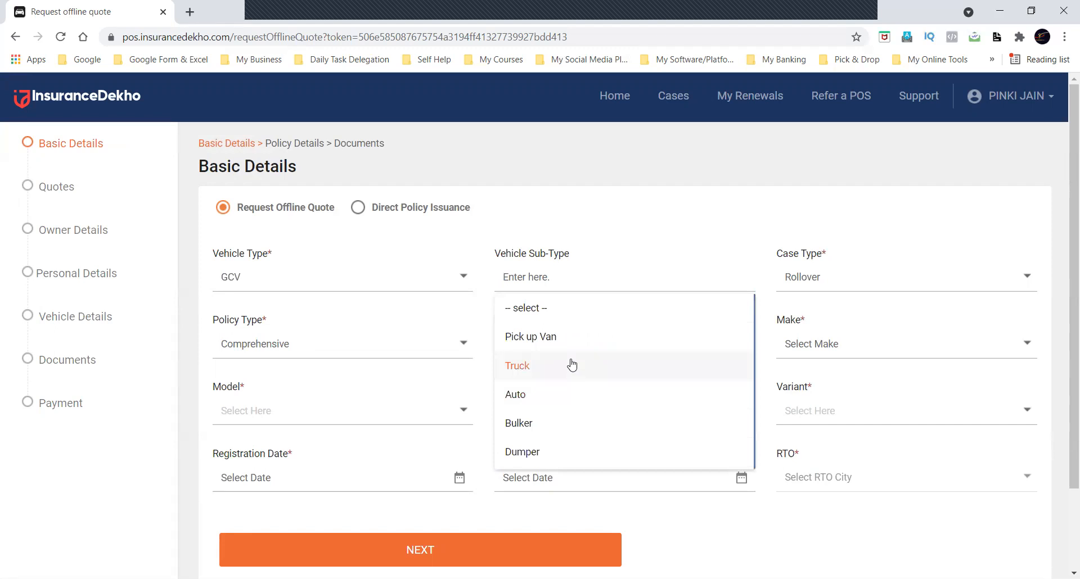
Review the remaining GCV vehicle sub-types and set the vehicle sub-type to Tractor.
{"action": "scroll", "coordinate": [571, 366], "scroll_direction": "down", "scroll_amount": 3}
{"action": "scroll", "coordinate": [572, 365], "scroll_direction": "down", "scroll_amount": 2}
{"action": "scroll", "coordinate": [569, 365], "scroll_direction": "up", "scroll_amount": 2}
{"action": "left_click", "coordinate": [761, 288]}
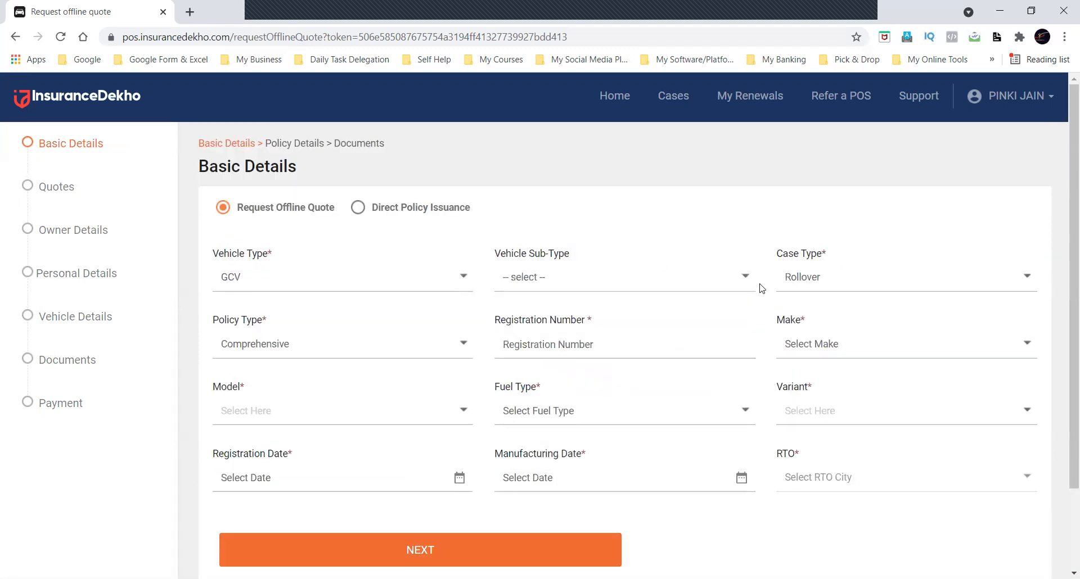
{"action": "left_click", "coordinate": [656, 282]}
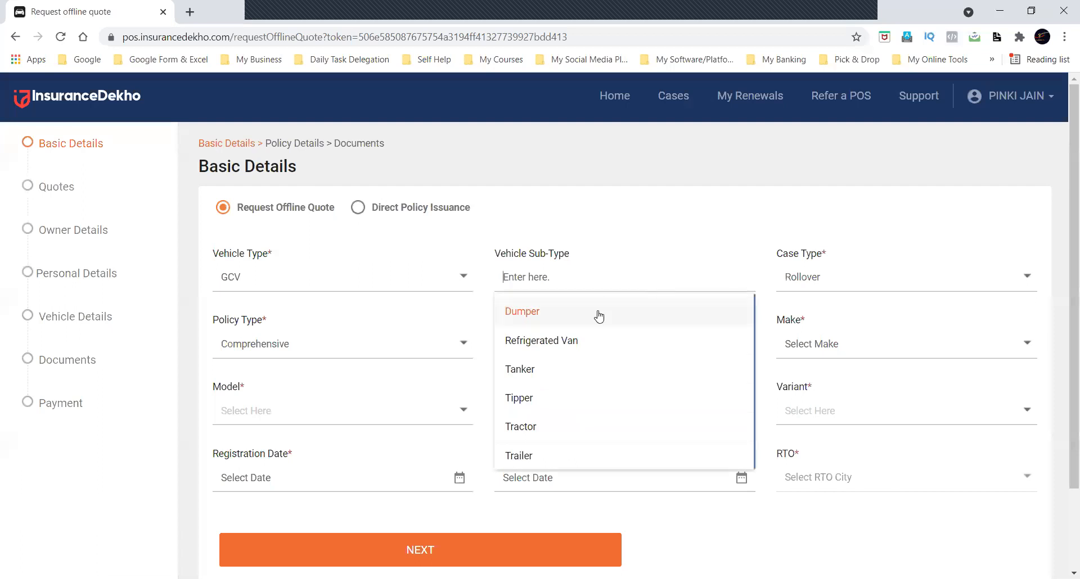
{"action": "left_click", "coordinate": [530, 428]}
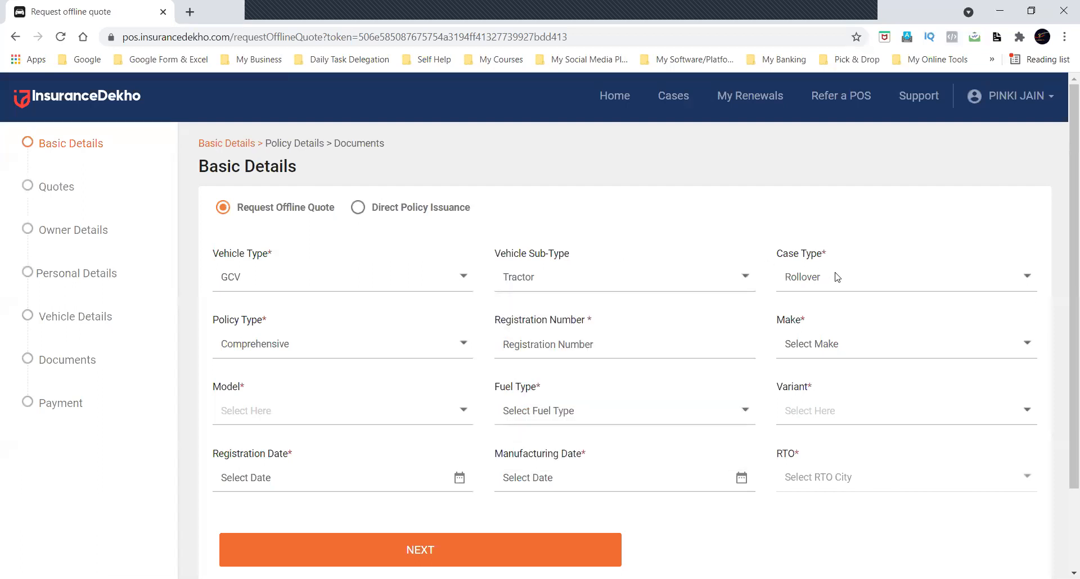
Review the available case types, choose Rollover and set the policy type to Comprehensive.
{"action": "left_click", "coordinate": [896, 276]}
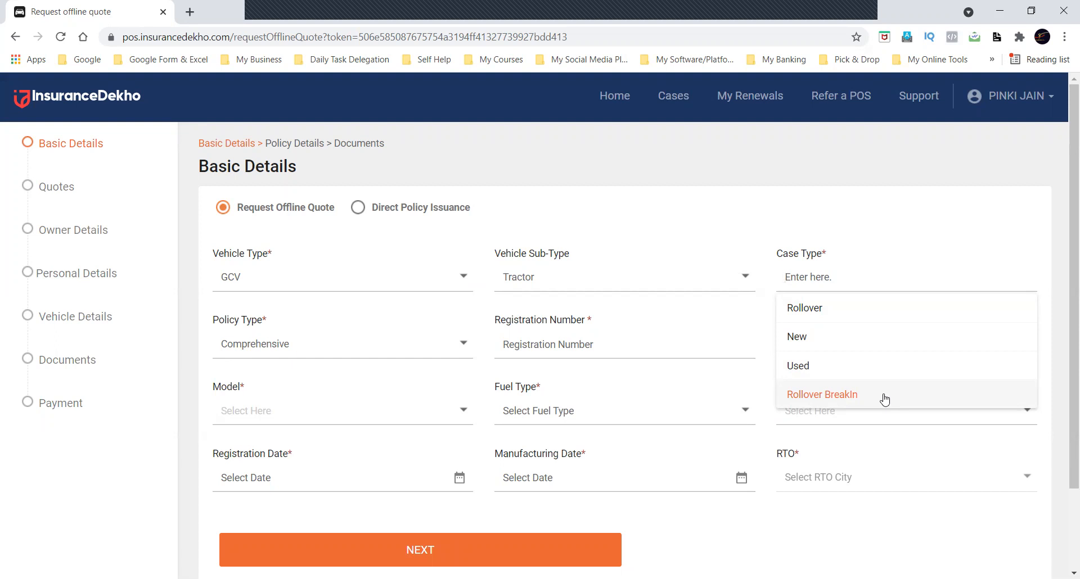
{"action": "left_click", "coordinate": [854, 314]}
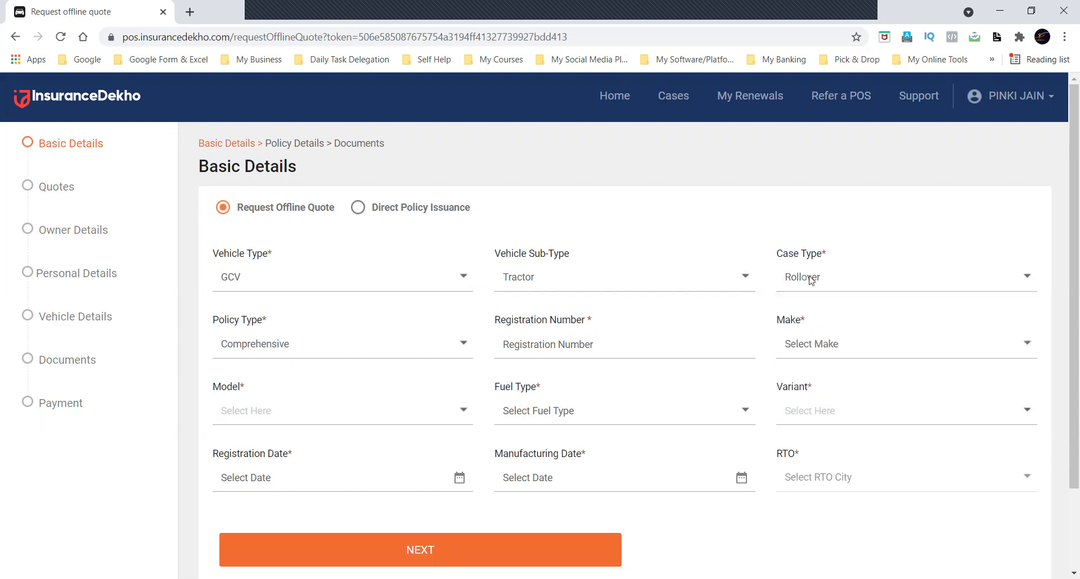
{"action": "left_click", "coordinate": [382, 351]}
{"action": "left_click", "coordinate": [335, 377]}
Enter DL01ND1234 as the vehicle's registration number.
{"action": "left_click", "coordinate": [547, 341]}
{"action": "type", "text": "DL01NDJB"}
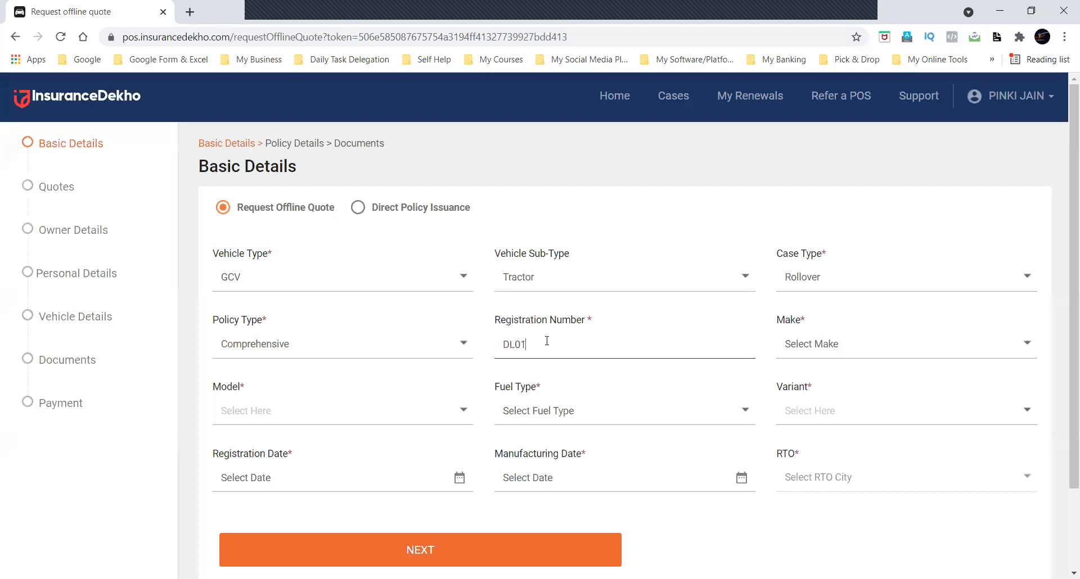
{"action": "key", "text": "BackSpace"}
{"action": "key", "text": "BackSpace"}
{"action": "type", "text": "1234"}
Set the make to JOHN DEERE, model to Sonalika, fuel type to Diesel and variant to DI 60 (Diesel-0 GVW).
{"action": "left_click", "coordinate": [844, 344]}
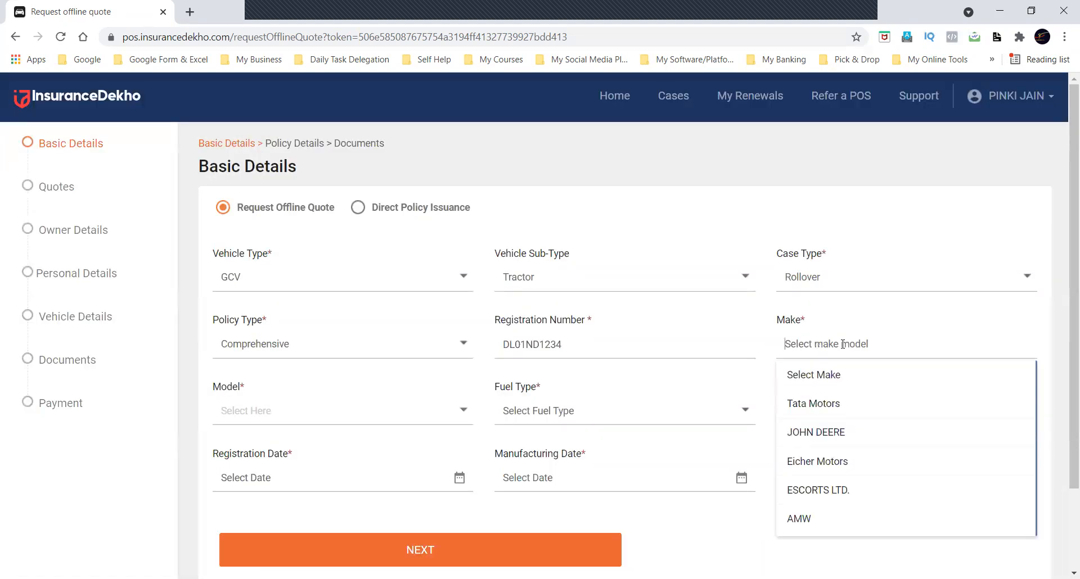
{"action": "left_click", "coordinate": [849, 440]}
{"action": "left_click", "coordinate": [426, 416]}
{"action": "left_click", "coordinate": [291, 479]}
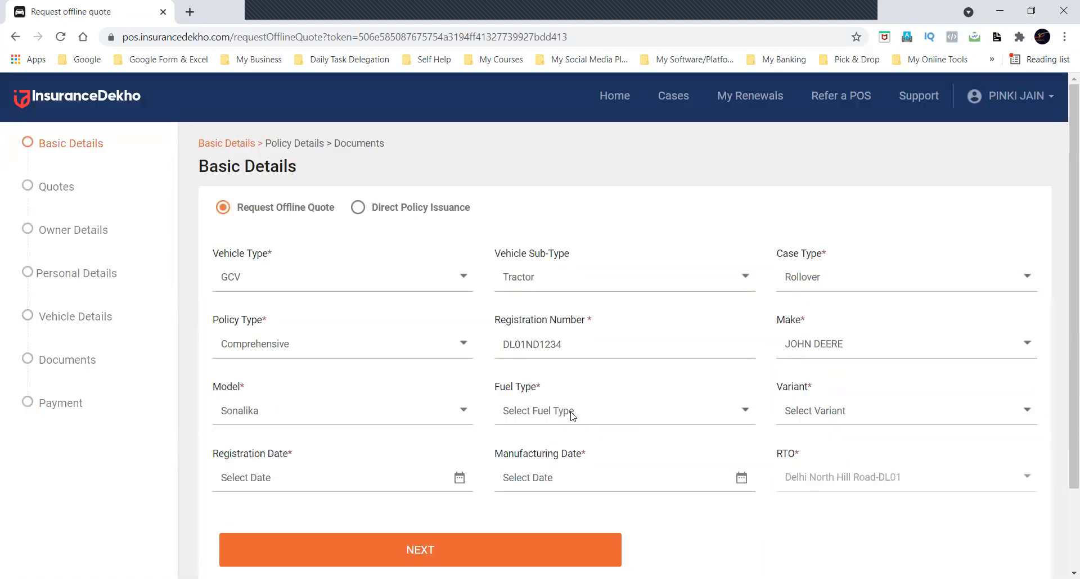
{"action": "left_click", "coordinate": [573, 410]}
{"action": "left_click", "coordinate": [555, 471]}
{"action": "left_click", "coordinate": [835, 423]}
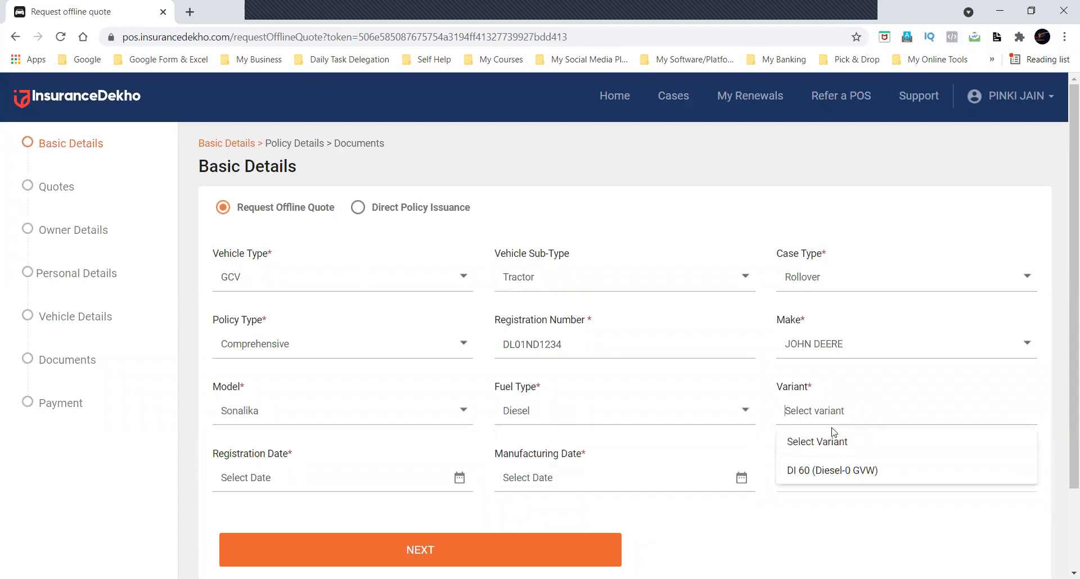
{"action": "left_click", "coordinate": [827, 470]}
Set the registration date to 2 Jun, 2021 and manufacturing date to May, 2021, and continue to the policy details.
{"action": "left_click", "coordinate": [339, 473]}
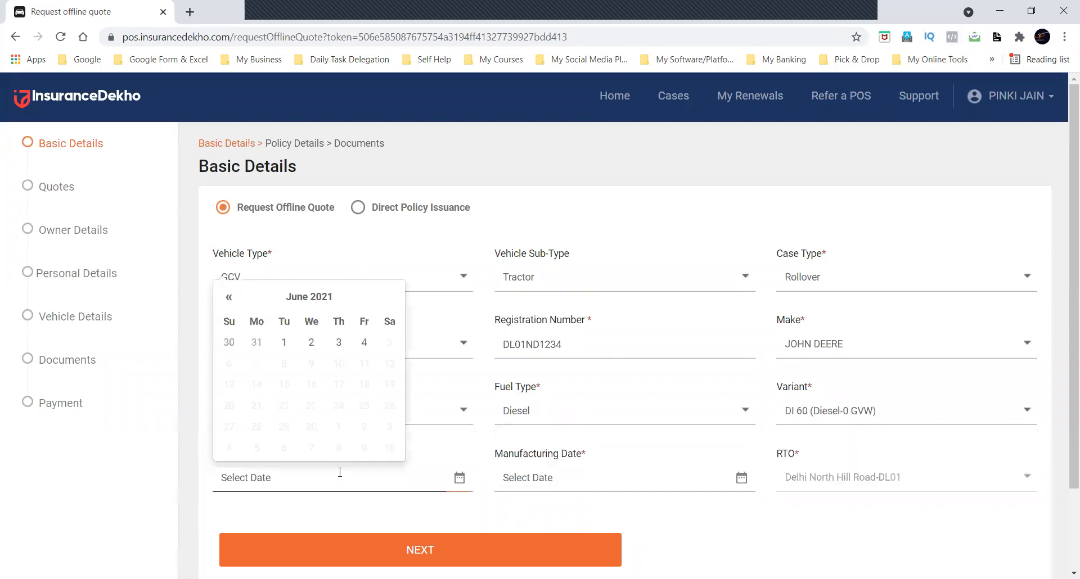
{"action": "left_click", "coordinate": [311, 342]}
{"action": "left_click", "coordinate": [583, 483]}
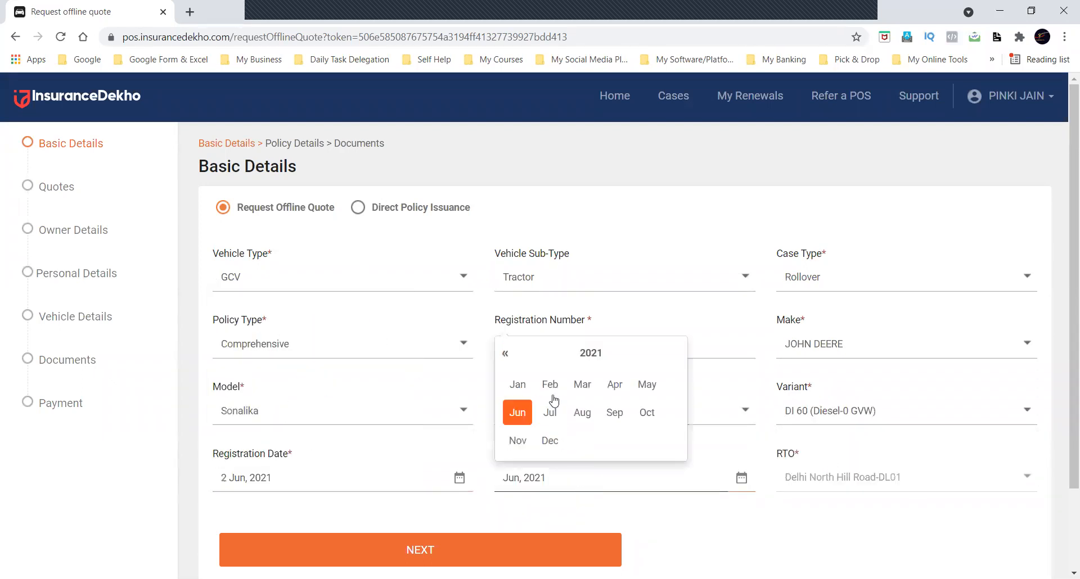
{"action": "left_click", "coordinate": [648, 385]}
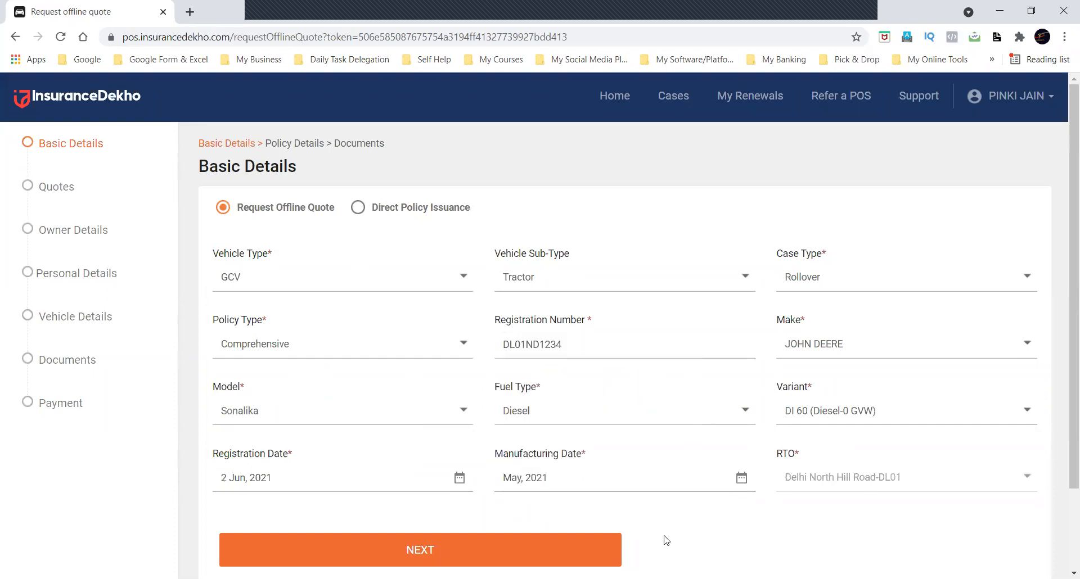
{"action": "scroll", "coordinate": [533, 541], "scroll_direction": "down", "scroll_amount": 2}
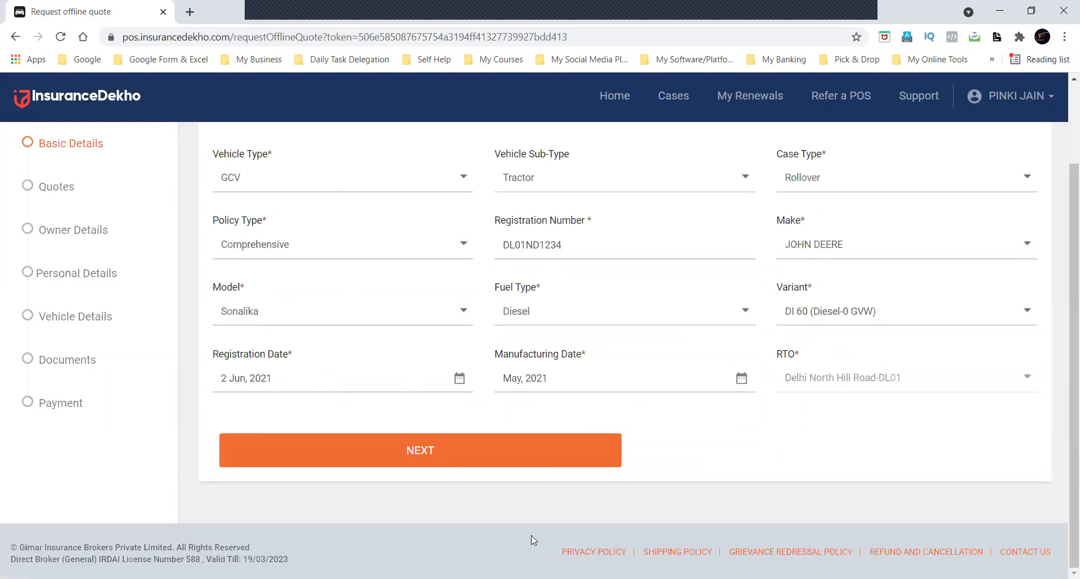
{"action": "left_click", "coordinate": [485, 456]}
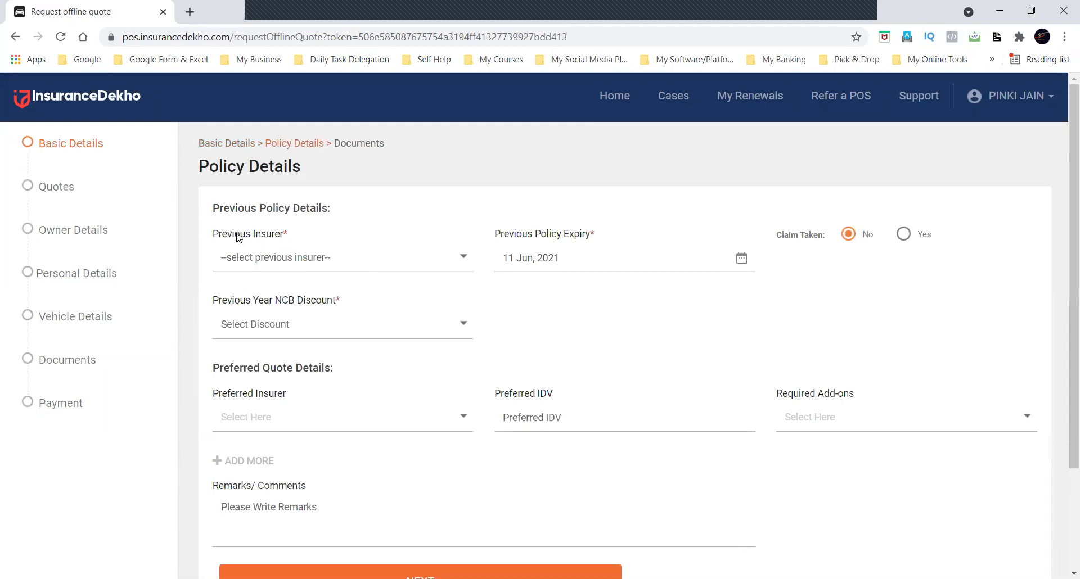
Set the previous insurer to Bajaj Allianz and the previous policy expiry to 7 Jun, 2021.
{"action": "left_click", "coordinate": [319, 260]}
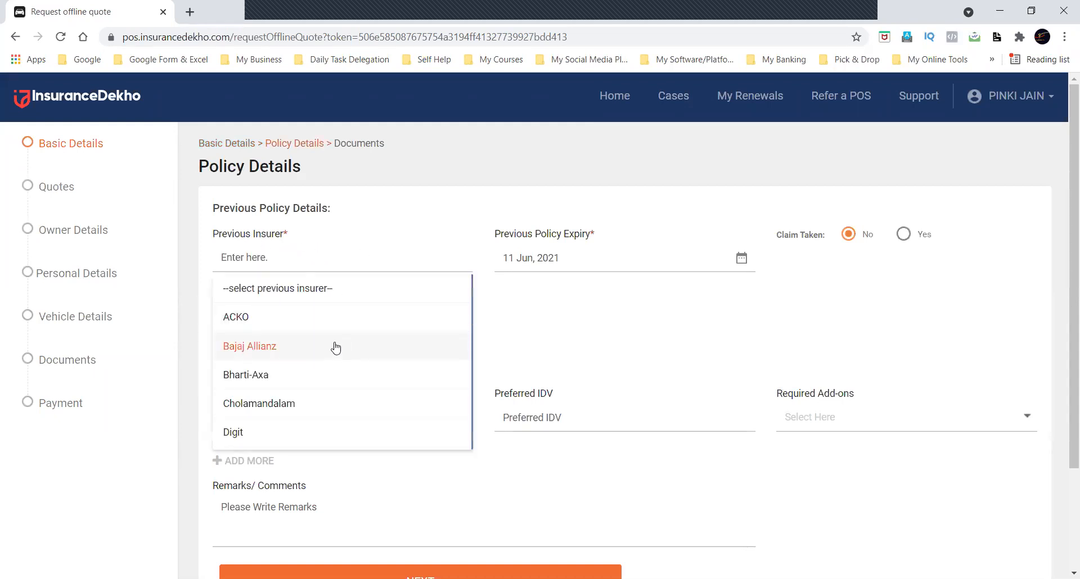
{"action": "left_click", "coordinate": [338, 345]}
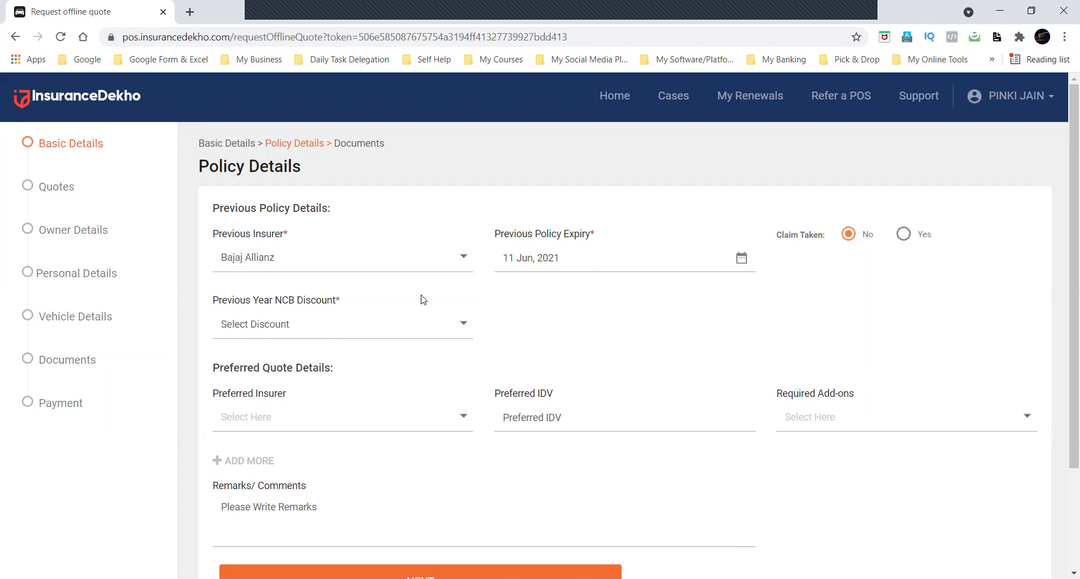
{"action": "left_click", "coordinate": [670, 259]}
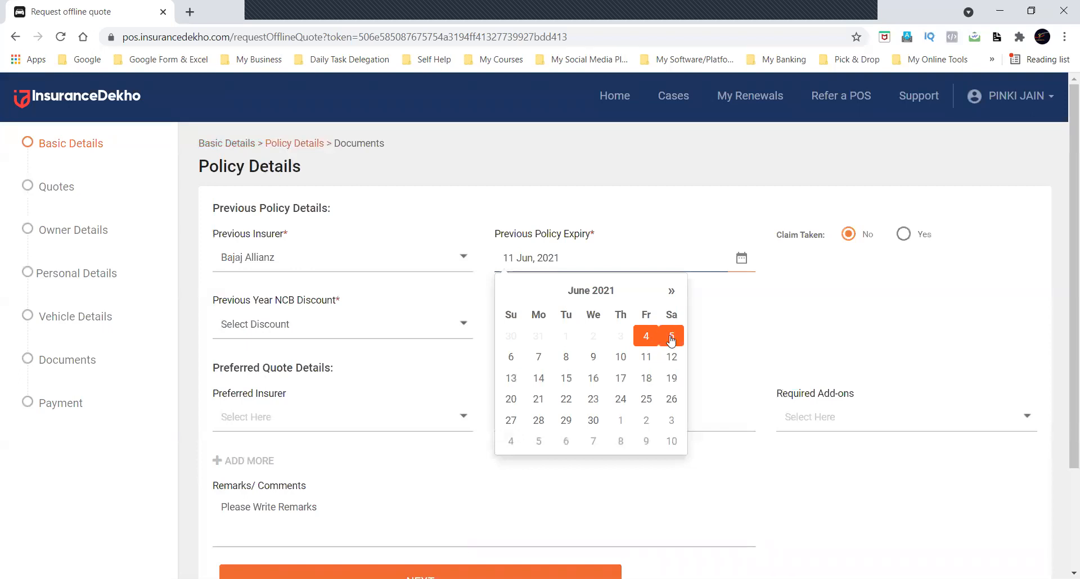
{"action": "left_click", "coordinate": [537, 358]}
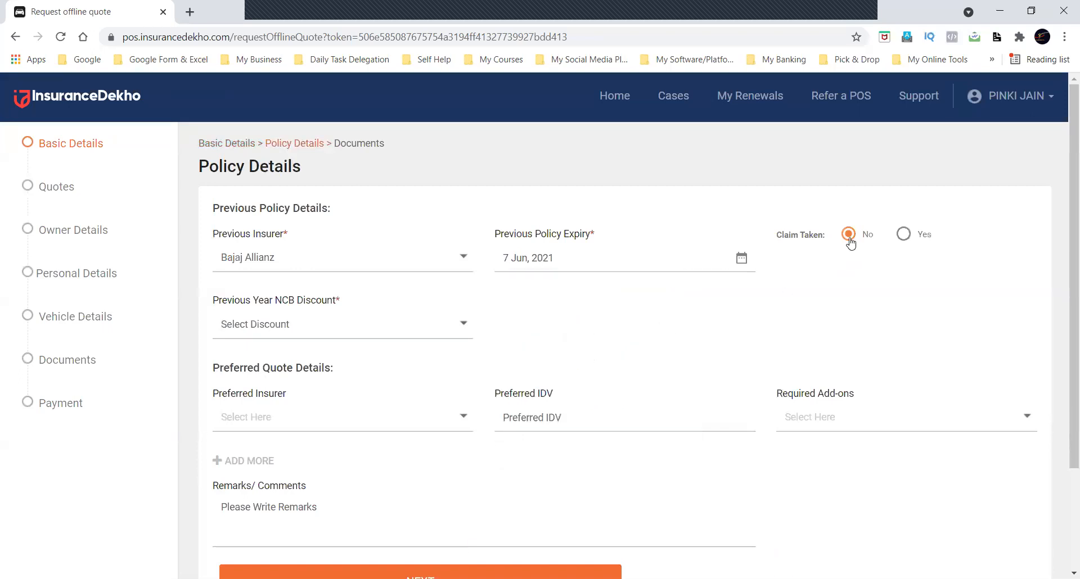
Check the form with Claim Taken set to Yes, return it to No and set the previous year NCB discount to 20%.
{"action": "left_click", "coordinate": [904, 236]}
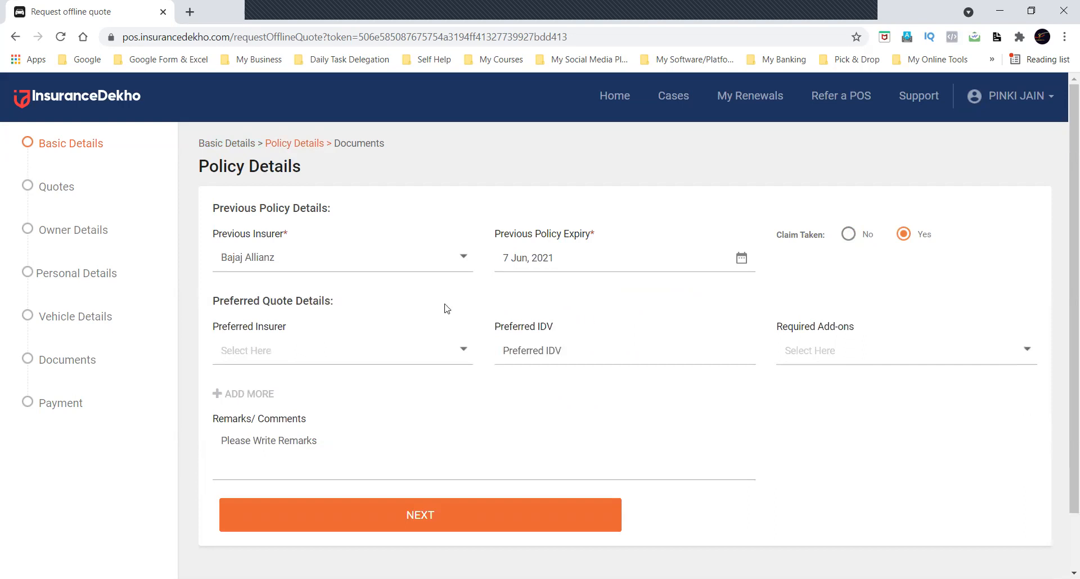
{"action": "left_click", "coordinate": [849, 234]}
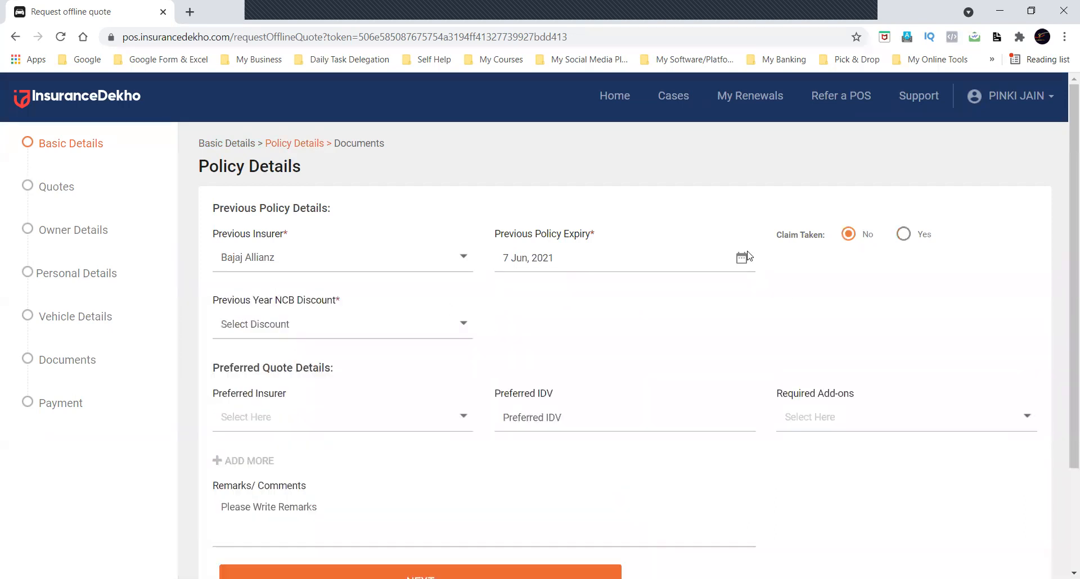
{"action": "left_click", "coordinate": [375, 323]}
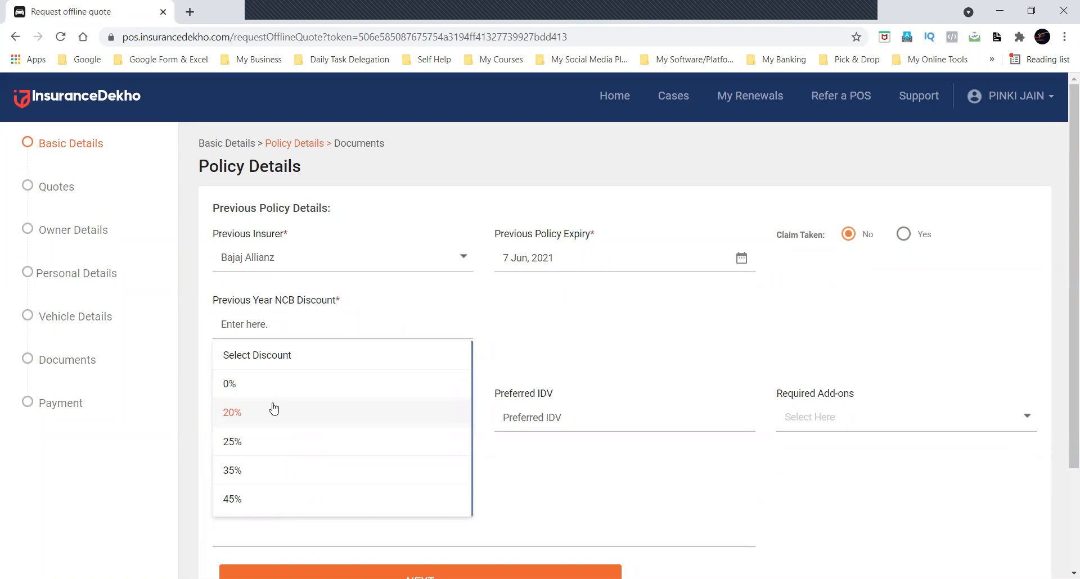
{"action": "left_click", "coordinate": [274, 409]}
Select SBI General, Universal Sompo and Shriram as the preferred insurers for the quote.
{"action": "scroll", "coordinate": [576, 335], "scroll_direction": "down", "scroll_amount": 3}
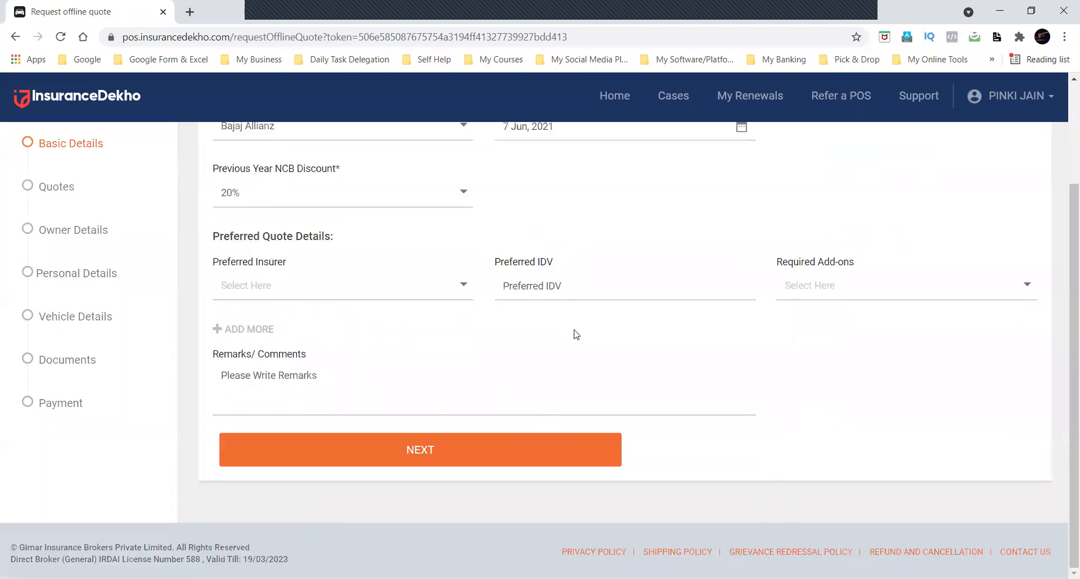
{"action": "left_click", "coordinate": [382, 283]}
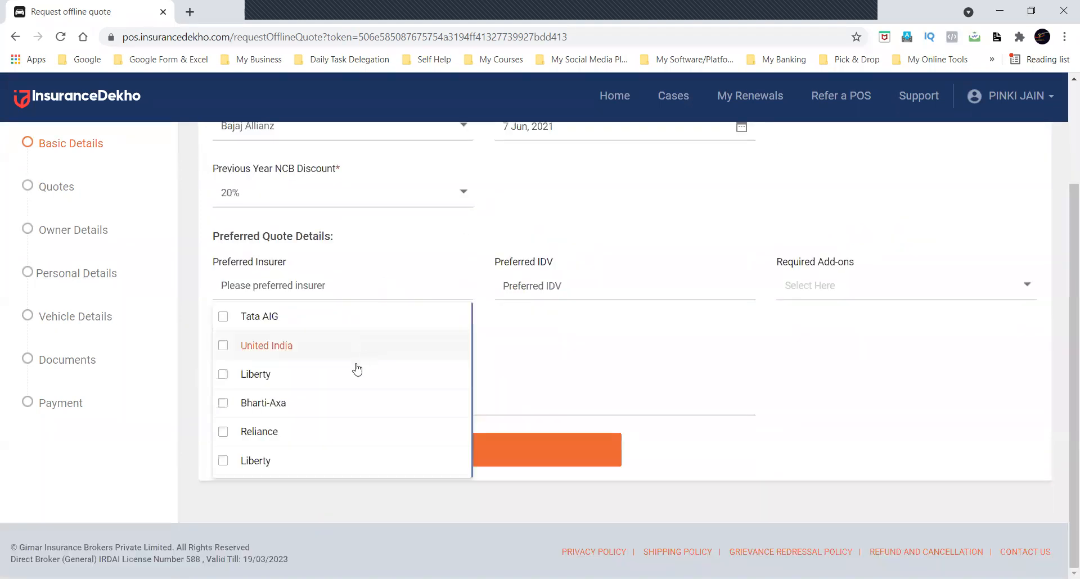
{"action": "scroll", "coordinate": [351, 378], "scroll_direction": "down", "scroll_amount": 5}
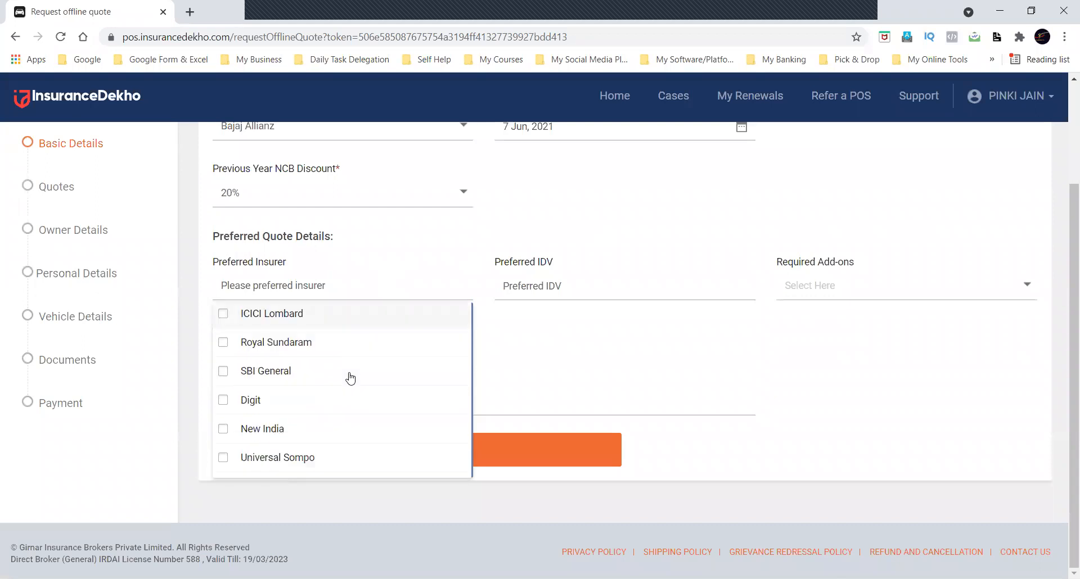
{"action": "scroll", "coordinate": [350, 378], "scroll_direction": "up", "scroll_amount": 2}
{"action": "left_click", "coordinate": [302, 405]}
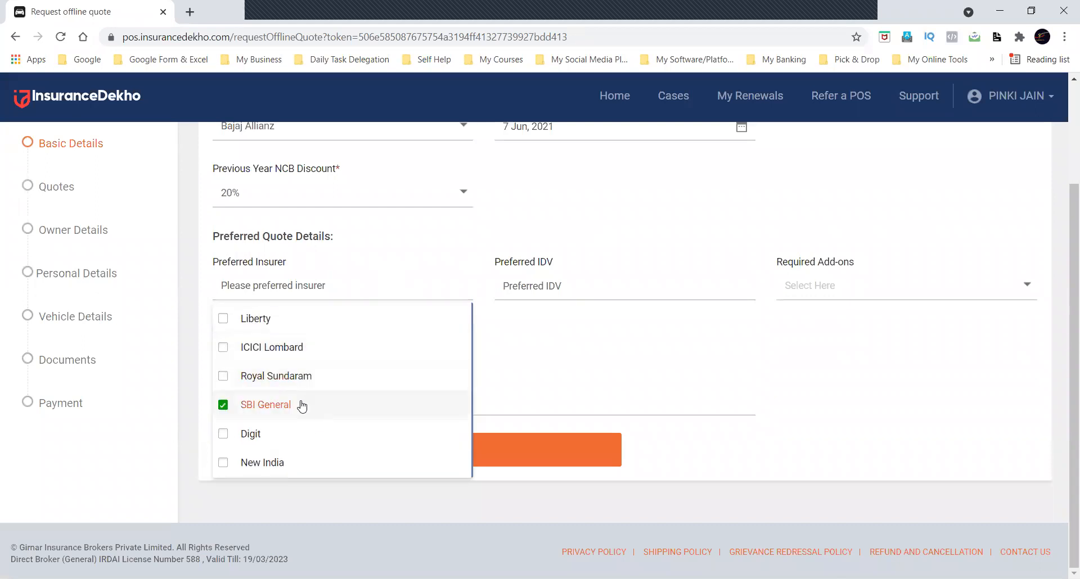
{"action": "scroll", "coordinate": [302, 405], "scroll_direction": "down", "scroll_amount": 2}
{"action": "left_click", "coordinate": [290, 378]}
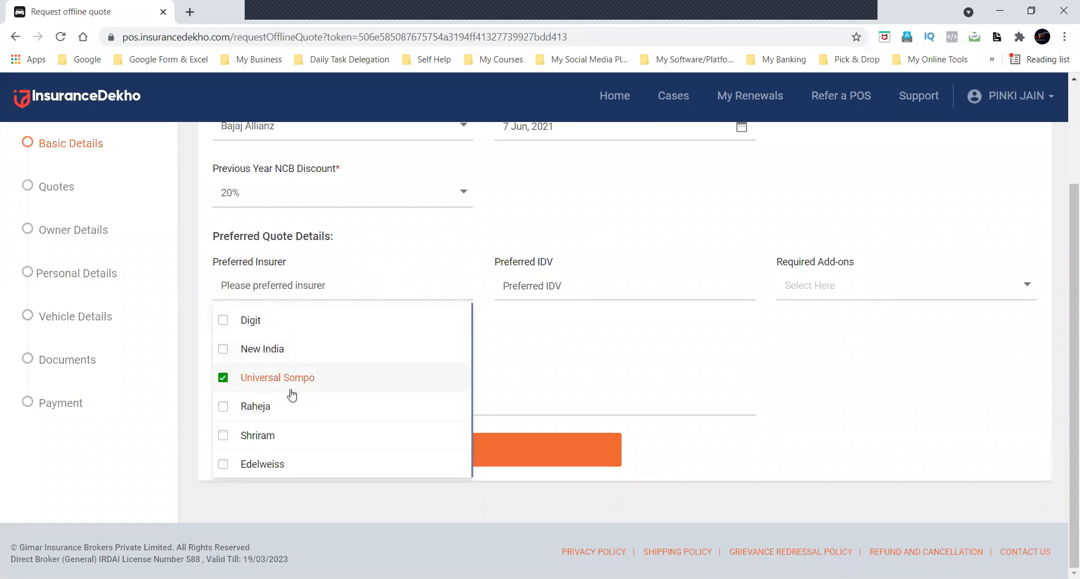
{"action": "left_click", "coordinate": [360, 436]}
{"action": "left_click", "coordinate": [517, 370]}
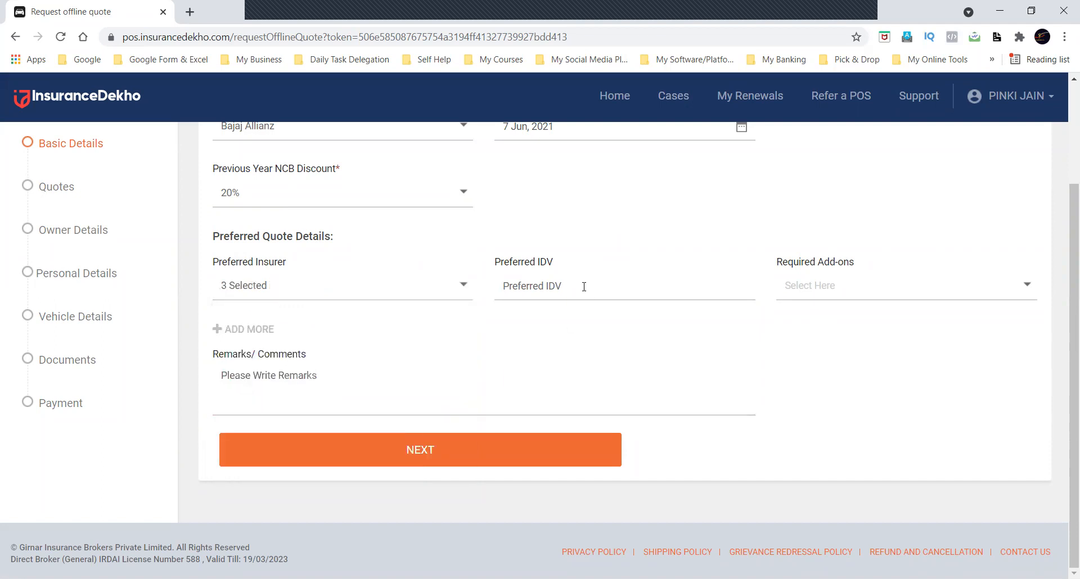
Try adding New India and Digit as preferred insurers, and reduce the selection to ICICI Lombard only.
{"action": "left_click", "coordinate": [392, 298]}
{"action": "left_click", "coordinate": [326, 354]}
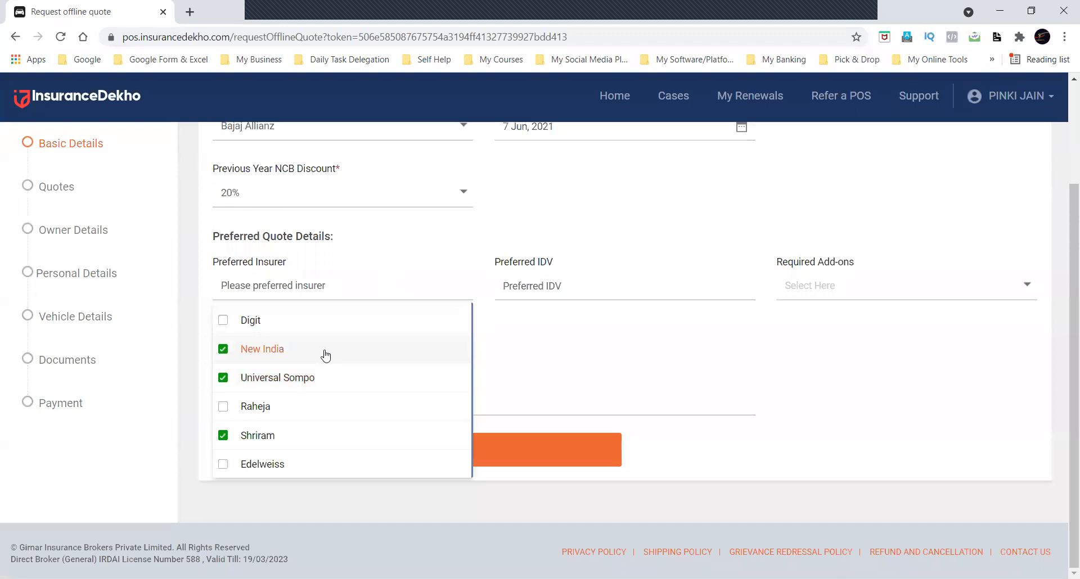
{"action": "left_click", "coordinate": [306, 320]}
{"action": "left_click", "coordinate": [309, 352]}
{"action": "left_click", "coordinate": [301, 320]}
{"action": "scroll", "coordinate": [355, 372], "scroll_direction": "up", "scroll_amount": 5}
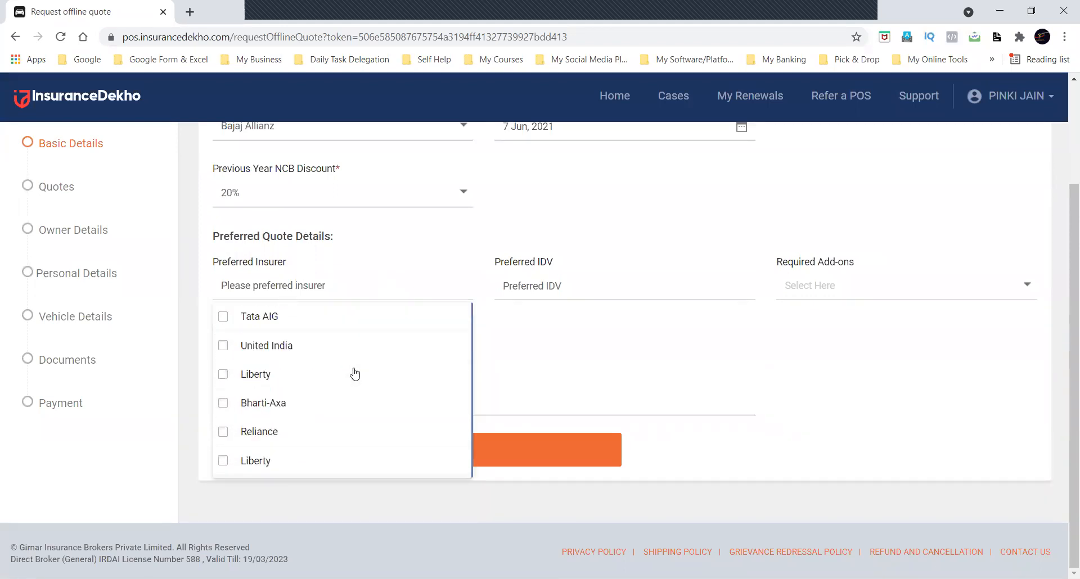
{"action": "scroll", "coordinate": [354, 374], "scroll_direction": "down", "scroll_amount": 5}
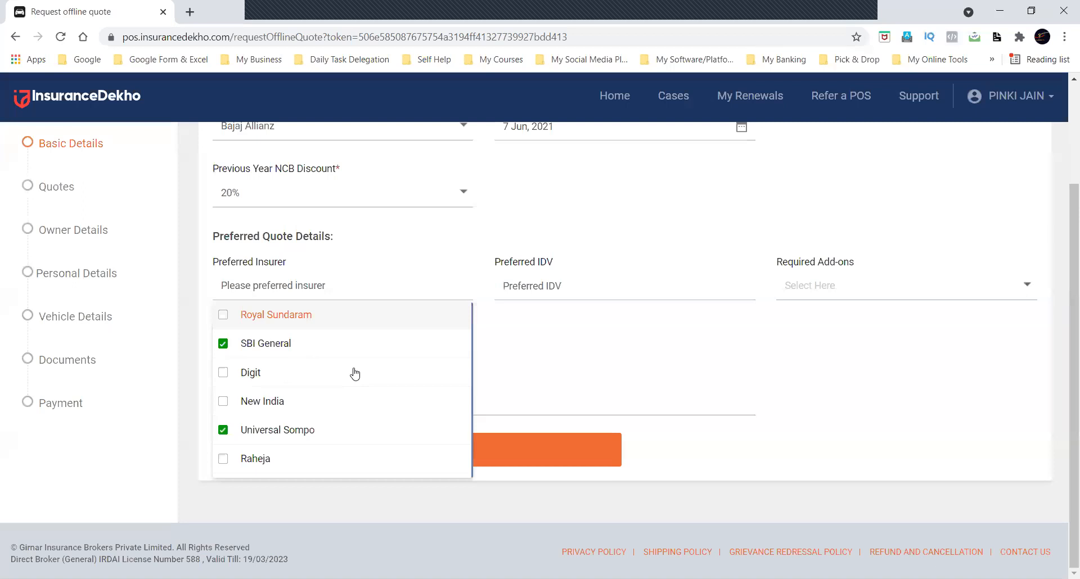
{"action": "left_click", "coordinate": [586, 284]}
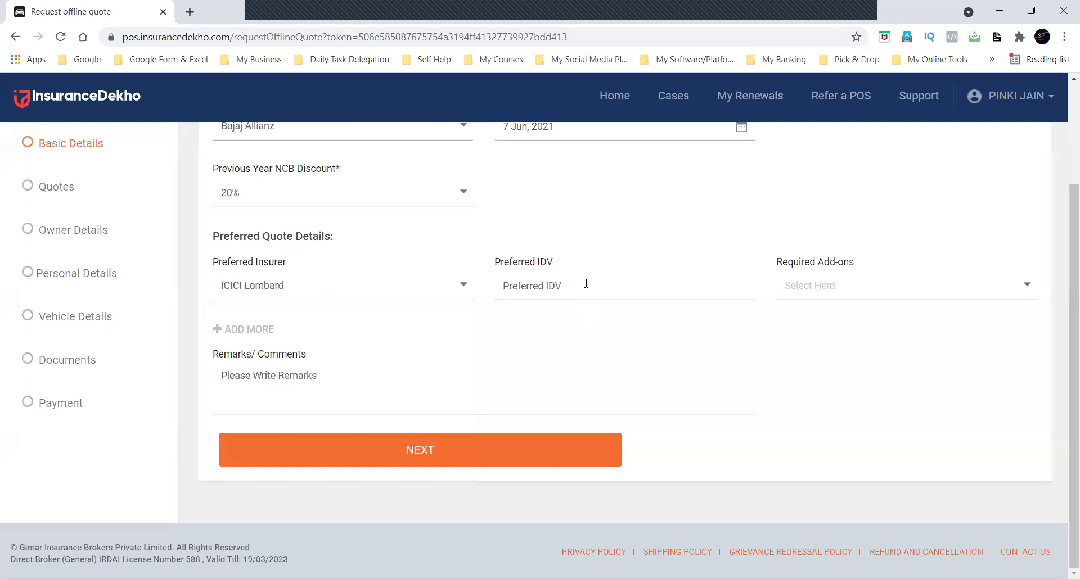
Set the preferred IDV for the quote to 250000.
{"action": "left_click", "coordinate": [586, 284]}
{"action": "type", "text": "10"}
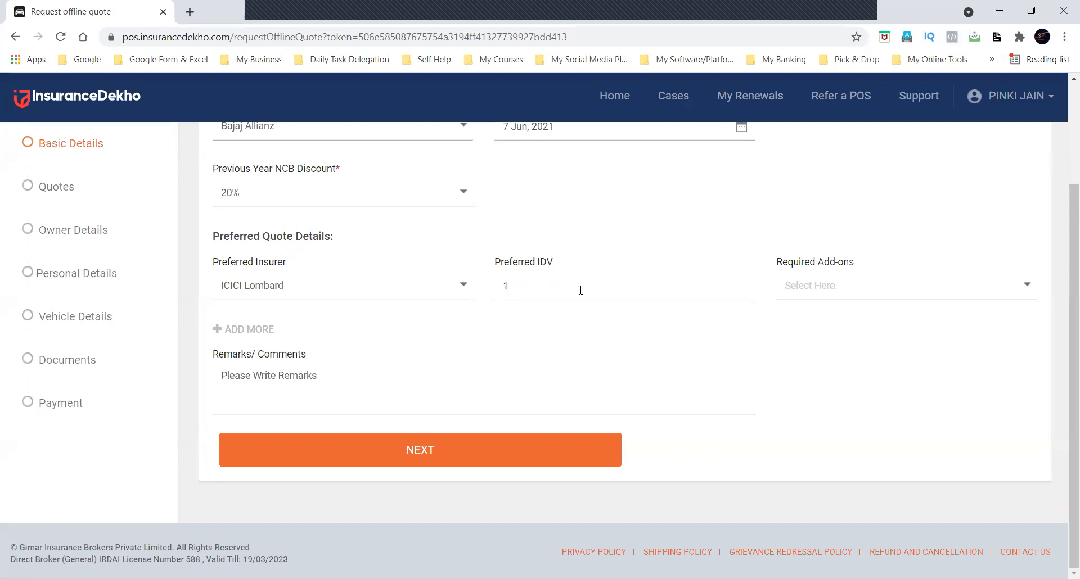
{"action": "key", "text": "BackSpace"}
{"action": "key", "text": "BackSpace"}
{"action": "type", "text": "150000"}
{"action": "key", "text": "shift+Right"}
{"action": "type", "text": "2"}
{"action": "left_click", "coordinate": [710, 360]}
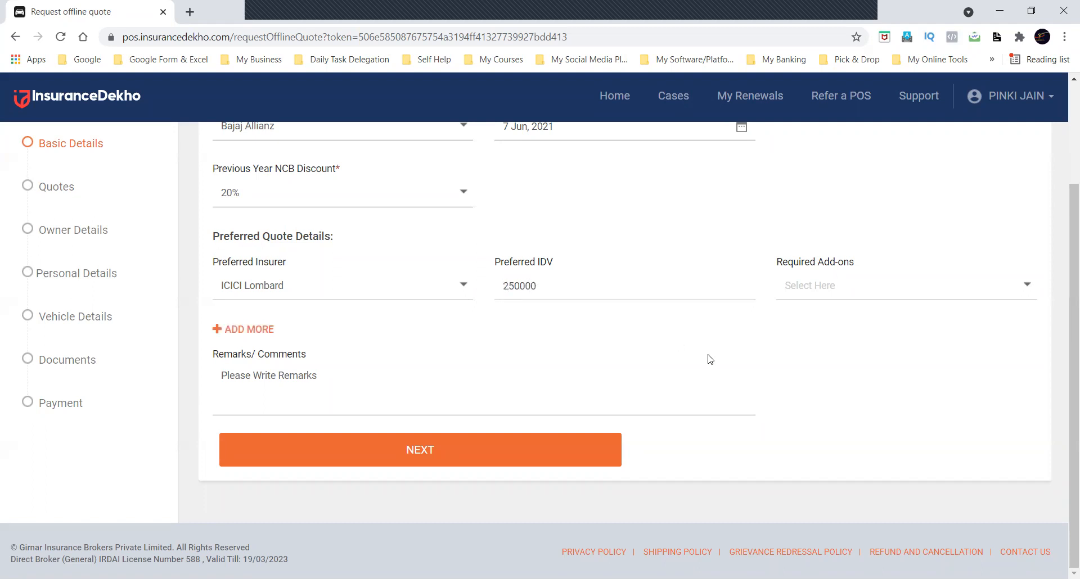
Review the required add-ons on offer and leave only Zero Dep selected.
{"action": "left_click", "coordinate": [881, 285]}
{"action": "left_click", "coordinate": [834, 319]}
{"action": "left_click", "coordinate": [836, 352]}
{"action": "left_click", "coordinate": [835, 373]}
{"action": "left_click", "coordinate": [824, 360]}
{"action": "left_click", "coordinate": [821, 373]}
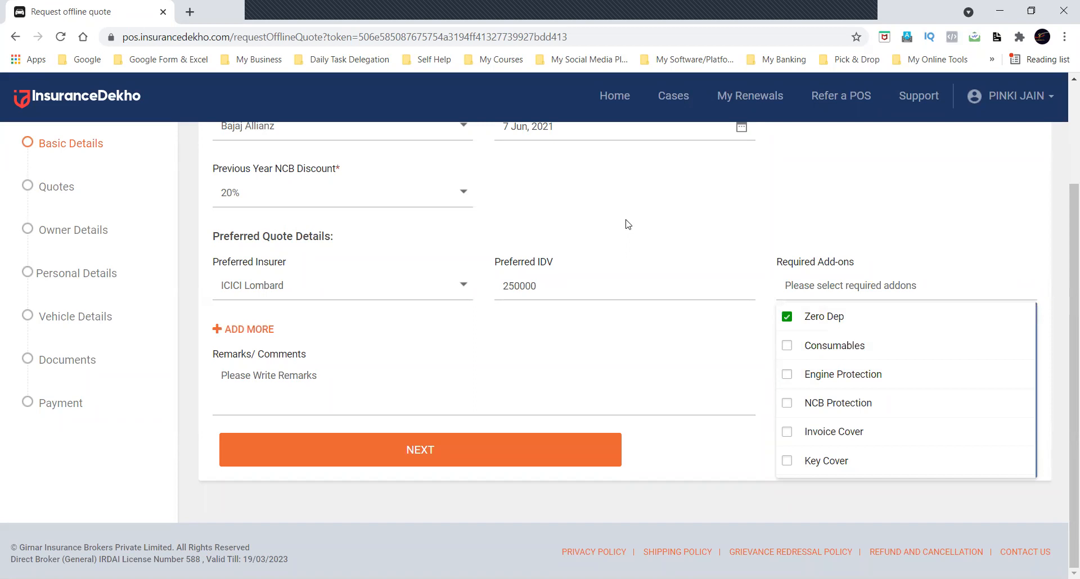
{"action": "left_click", "coordinate": [823, 317]}
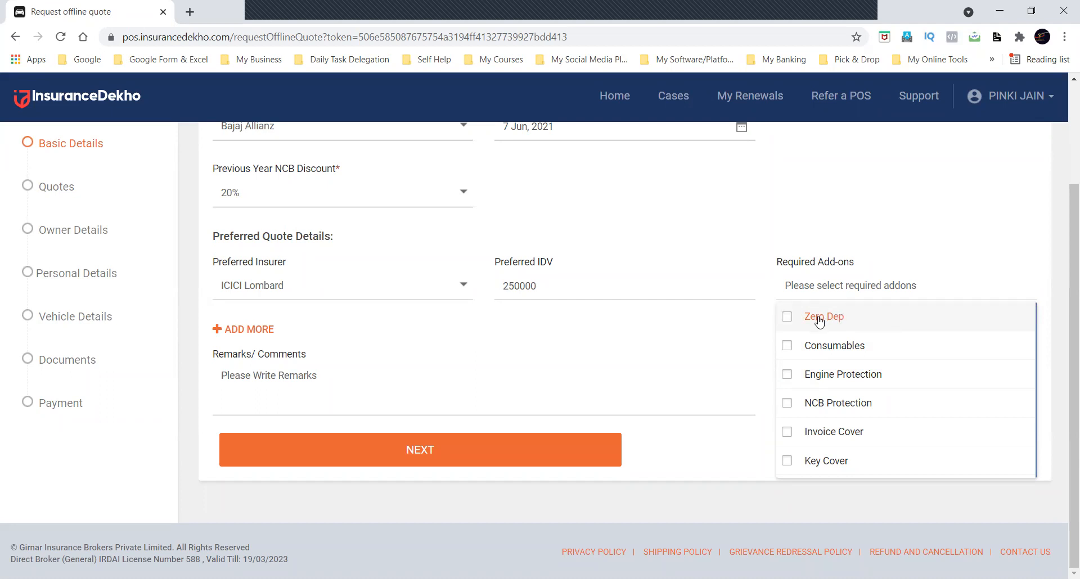
{"action": "left_click", "coordinate": [802, 315]}
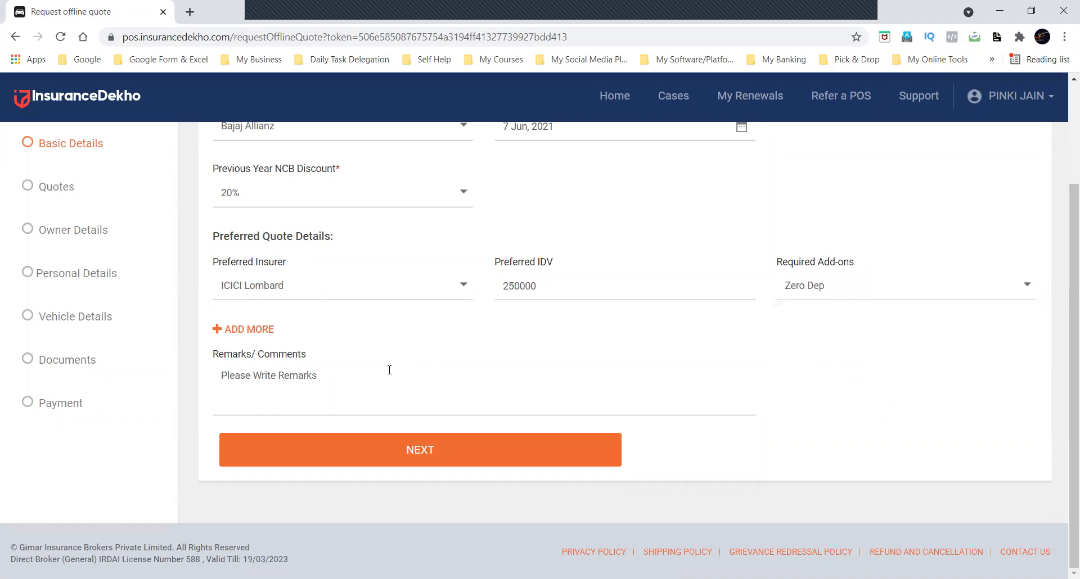
Leave the remarks field of the offline quote request empty and continue to the document upload page.
{"action": "left_click_drag", "start_coordinate": [258, 358], "coordinate": [315, 357]}
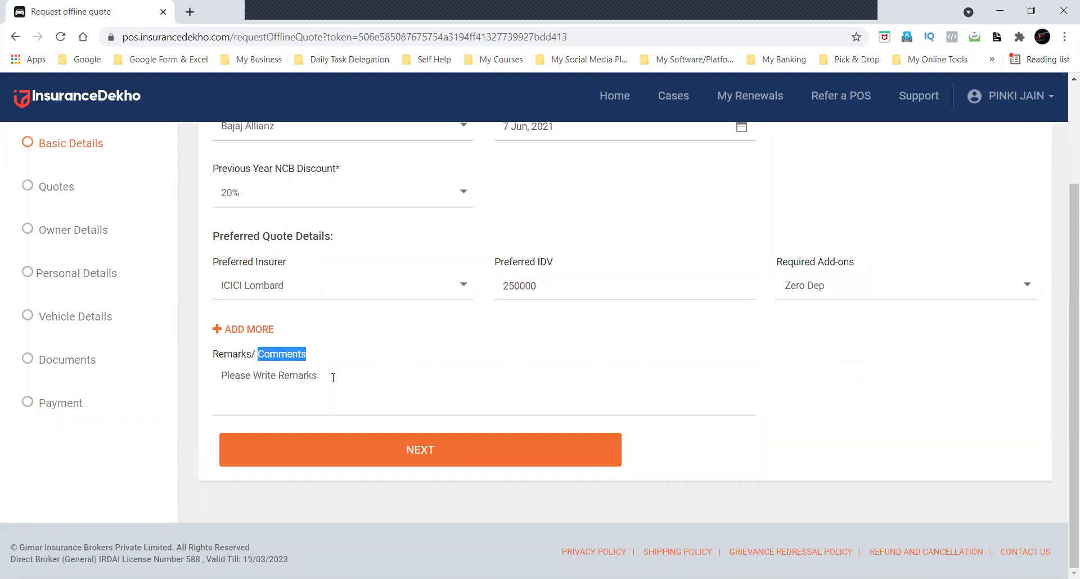
{"action": "left_click", "coordinate": [333, 378]}
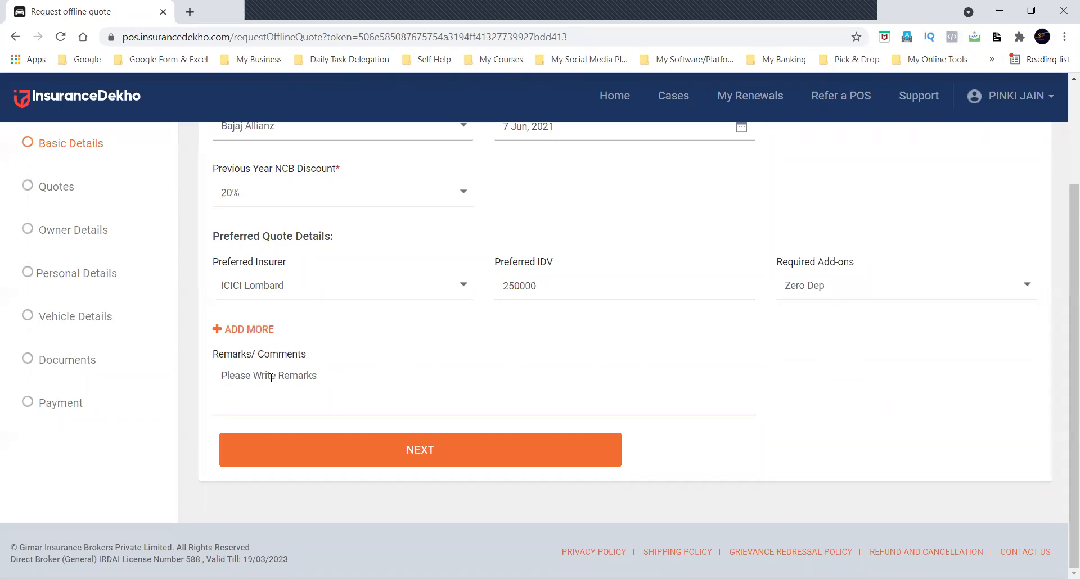
{"action": "left_click", "coordinate": [376, 466]}
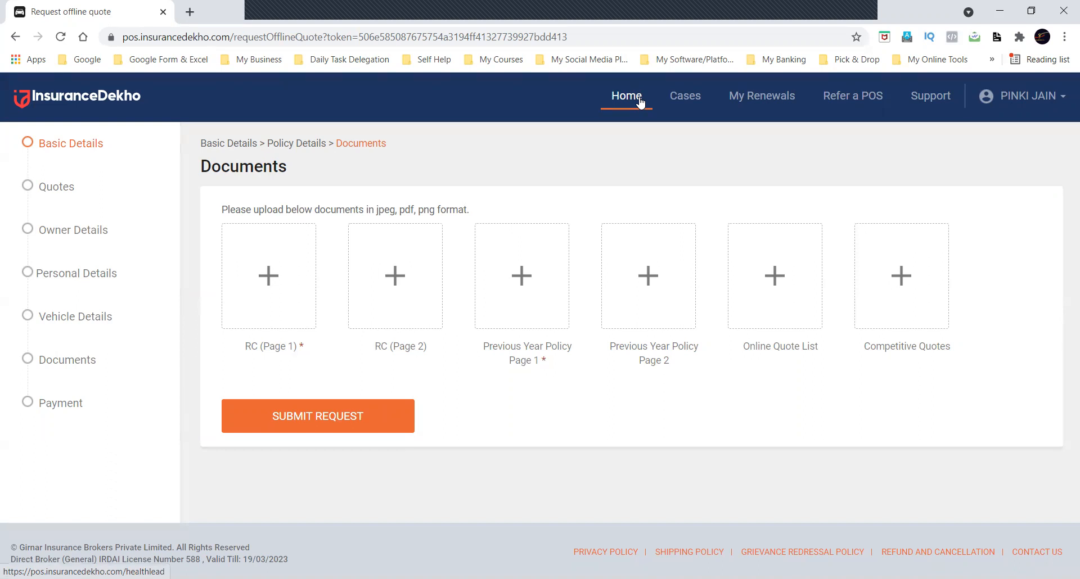
Leave the offline request for the portal's home page and open the car insurance form.
{"action": "left_click", "coordinate": [640, 101]}
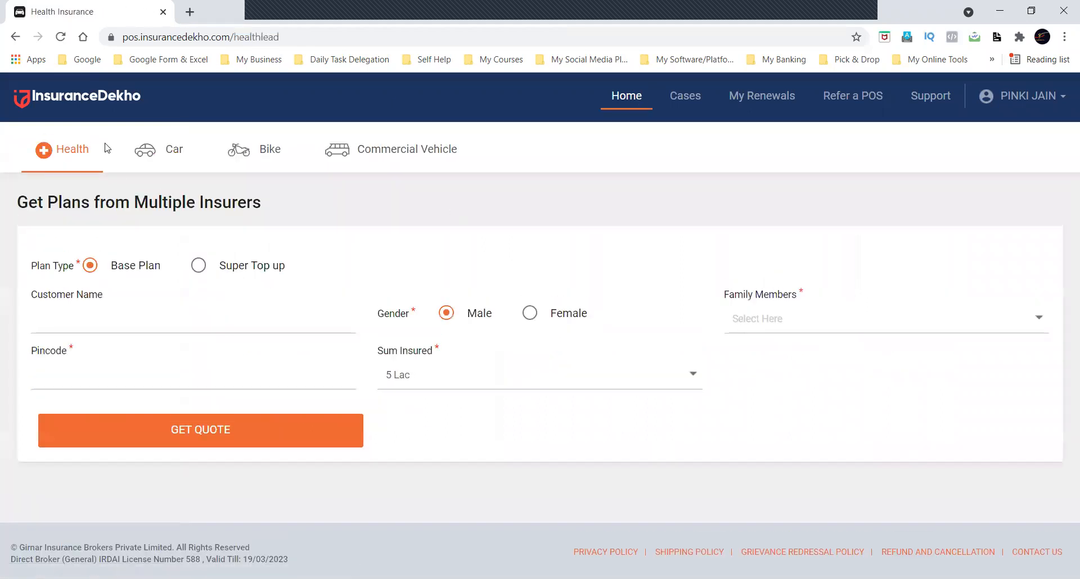
{"action": "left_click", "coordinate": [150, 150]}
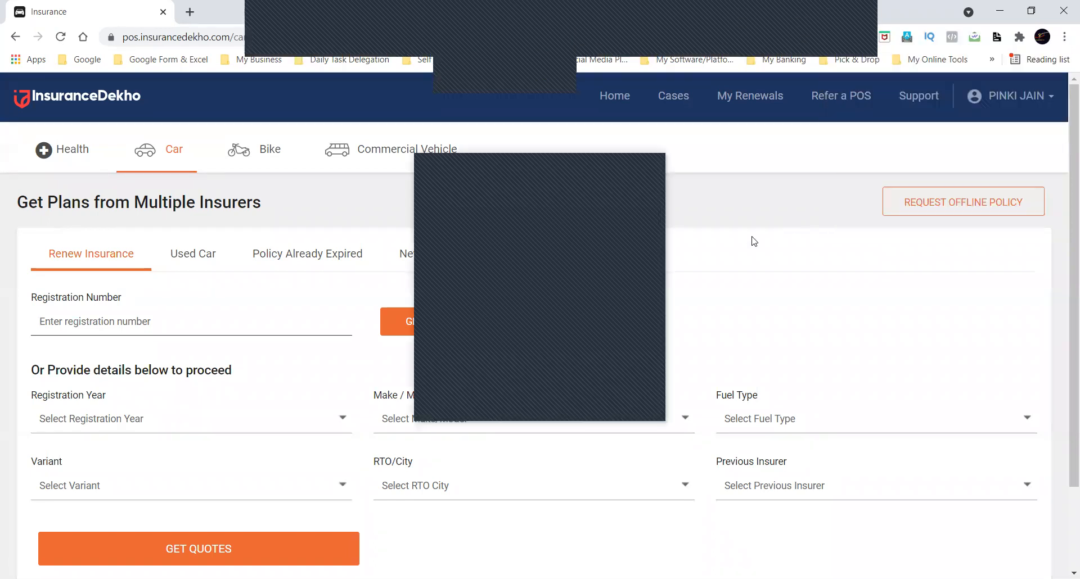
{"action": "left_click", "coordinate": [505, 18]}
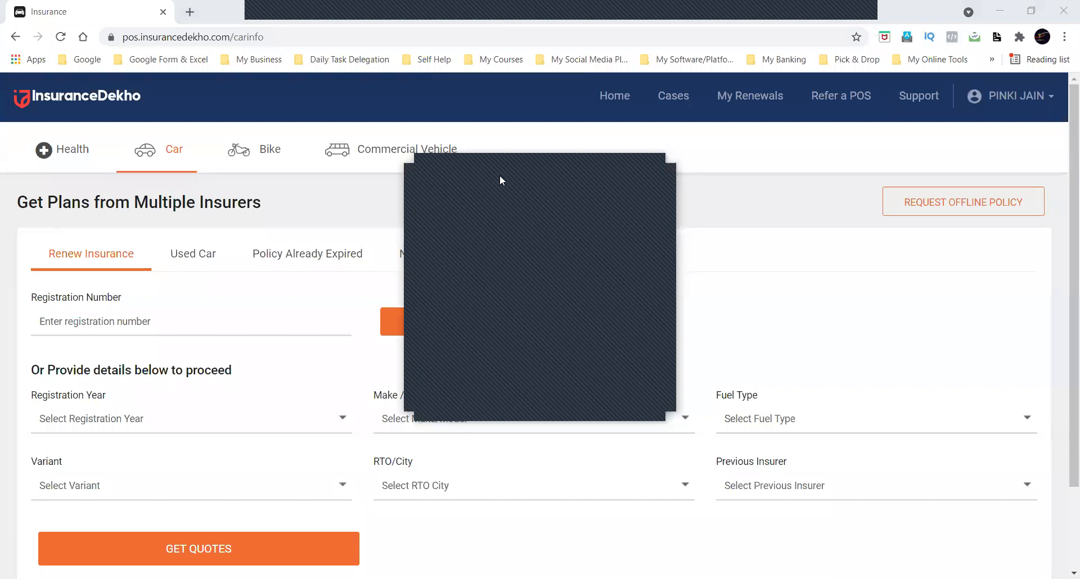
{"action": "left_click_drag", "start_coordinate": [499, 174], "coordinate": [134, 139]}
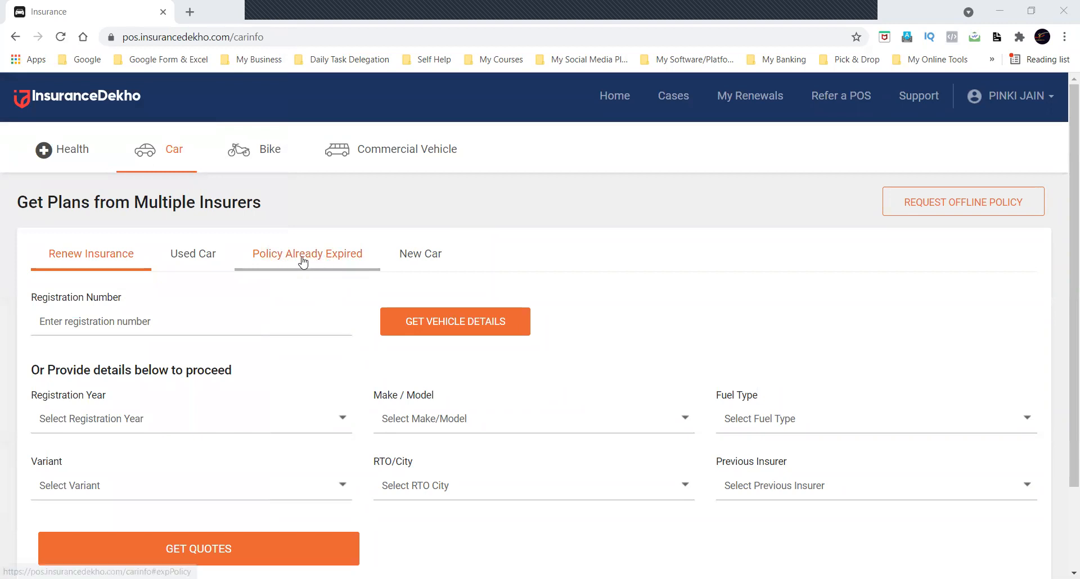
Switch the car insurance form to Policy Already Expired and look through its fields.
{"action": "left_click", "coordinate": [303, 262]}
{"action": "scroll", "coordinate": [166, 502], "scroll_direction": "down", "scroll_amount": 3}
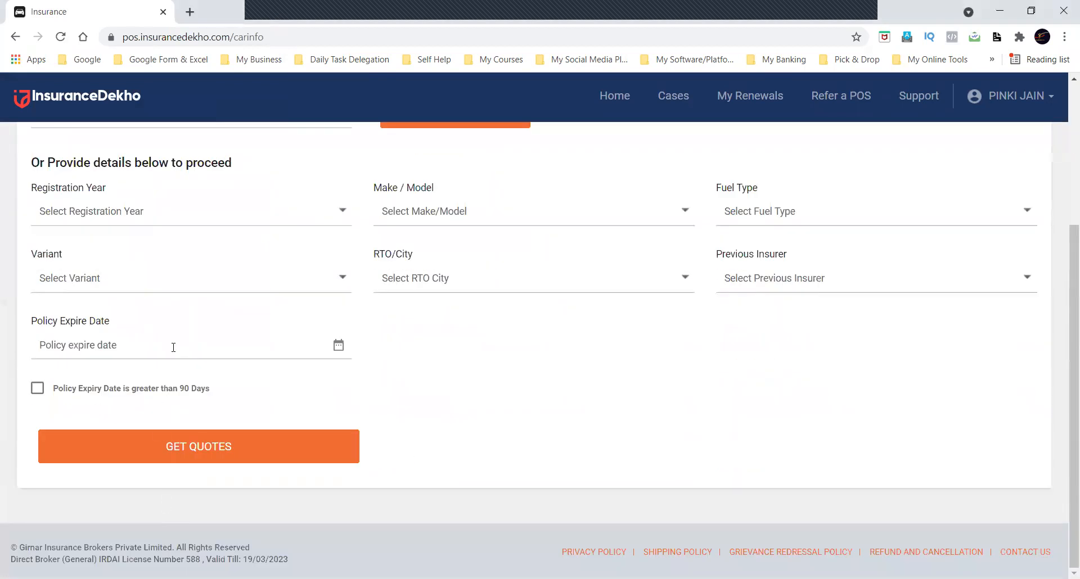
{"action": "scroll", "coordinate": [170, 372], "scroll_direction": "up", "scroll_amount": 4}
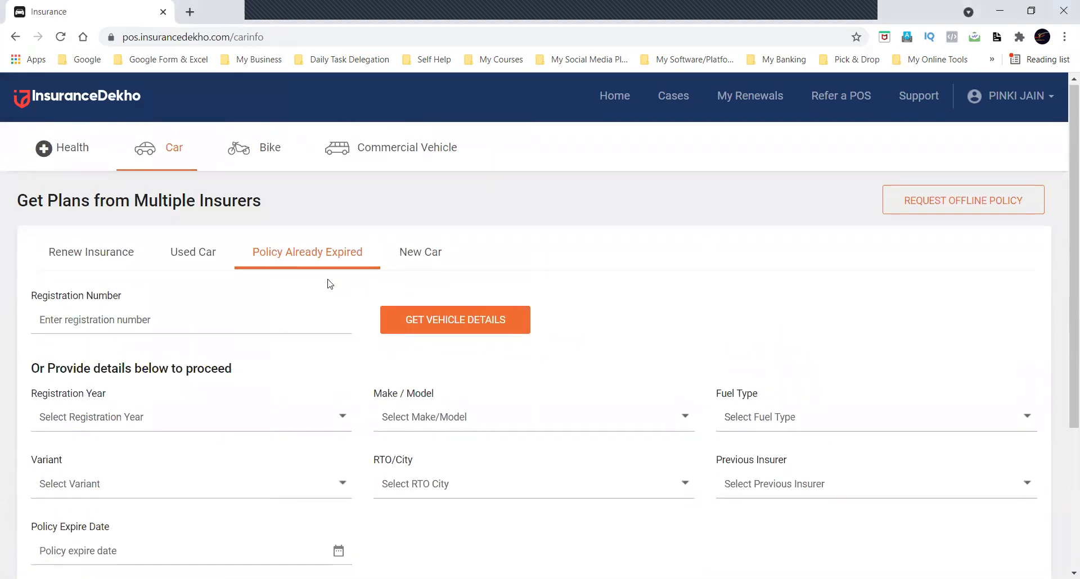
Try the "Policy Expiry Date is greater than 90 Days" option on the expired-policy form and clear it again.
{"action": "scroll", "coordinate": [330, 284], "scroll_direction": "down", "scroll_amount": 3}
{"action": "left_click_drag", "start_coordinate": [233, 409], "coordinate": [52, 400]}
{"action": "left_click", "coordinate": [37, 407]}
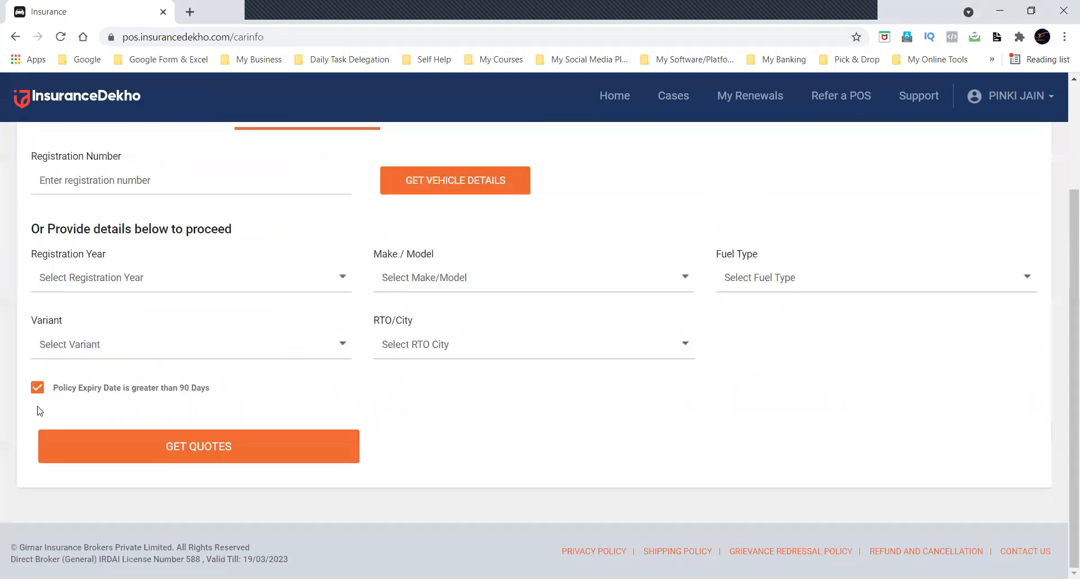
{"action": "left_click", "coordinate": [37, 388]}
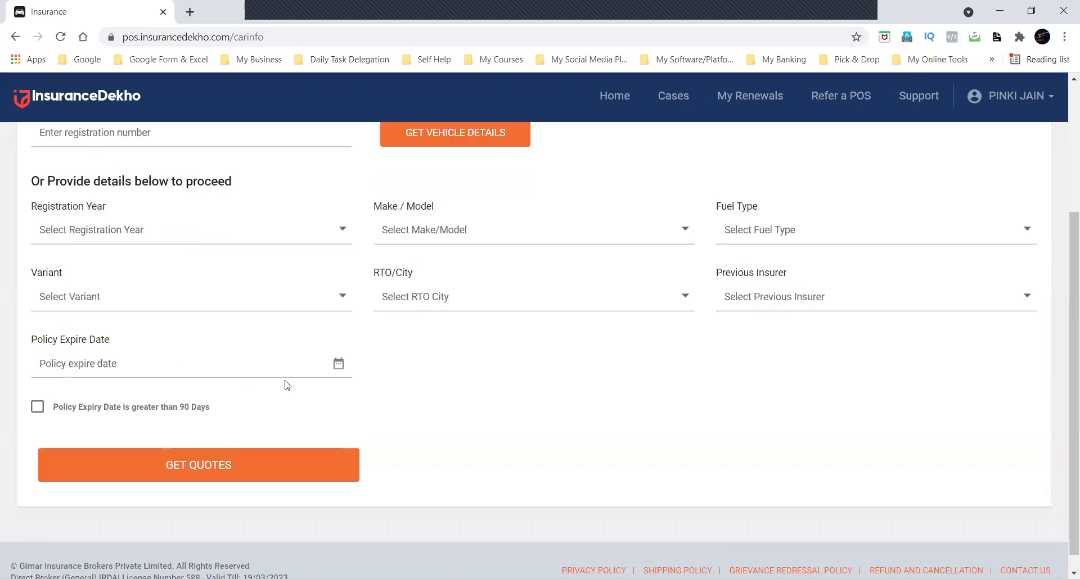
{"action": "scroll", "coordinate": [286, 384], "scroll_direction": "up", "scroll_amount": 2}
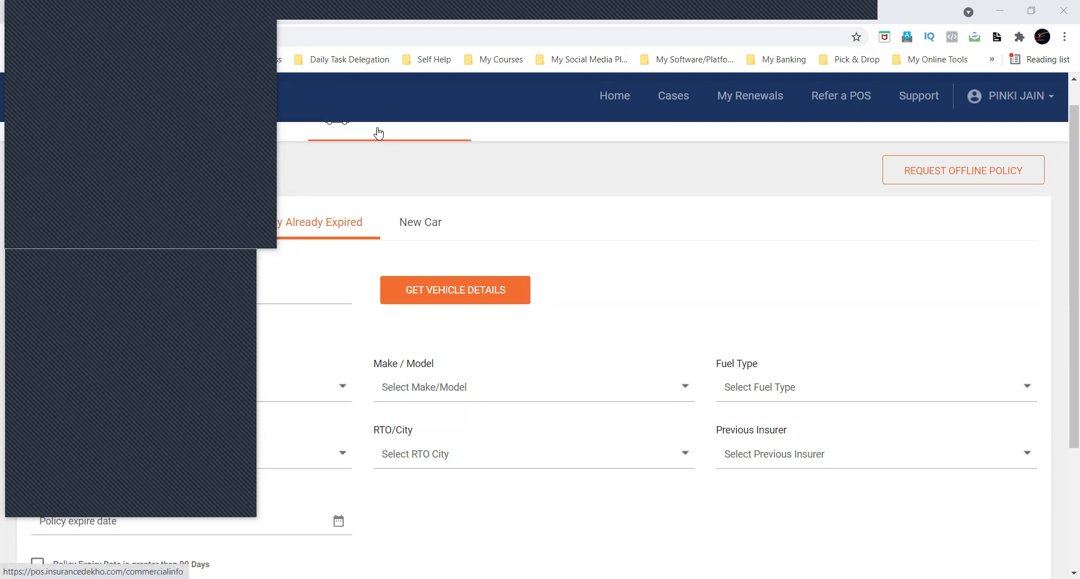
{"action": "scroll", "coordinate": [378, 133], "scroll_direction": "up", "scroll_amount": 1}
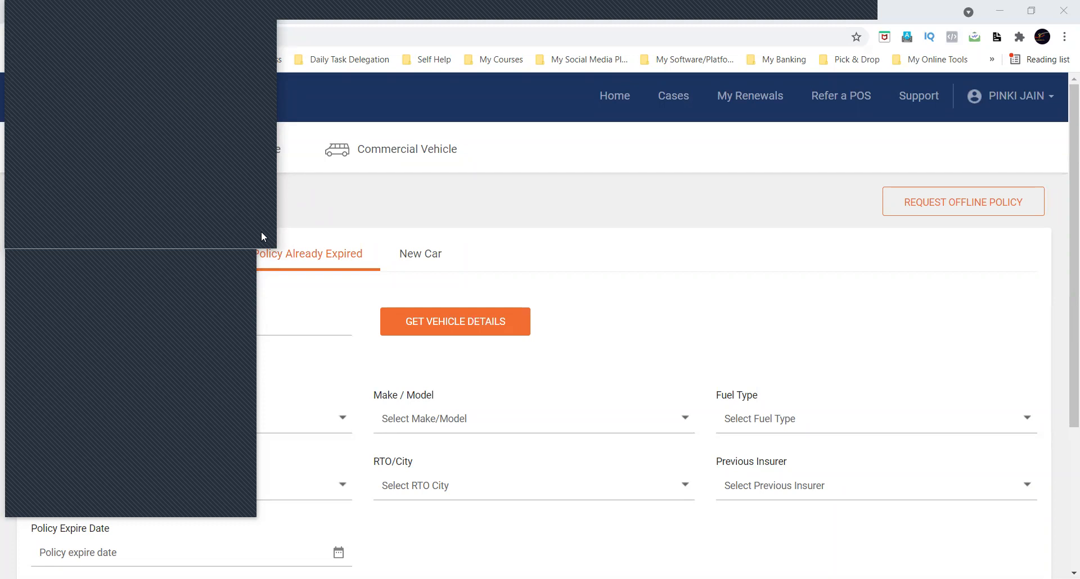
{"action": "left_click", "coordinate": [348, 150]}
{"action": "left_click", "coordinate": [193, 9]}
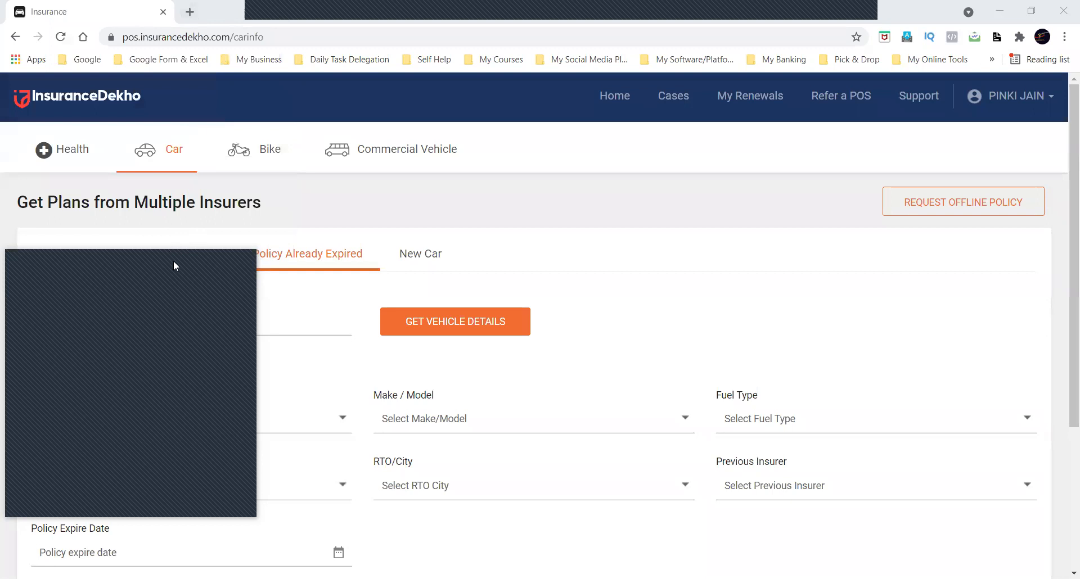
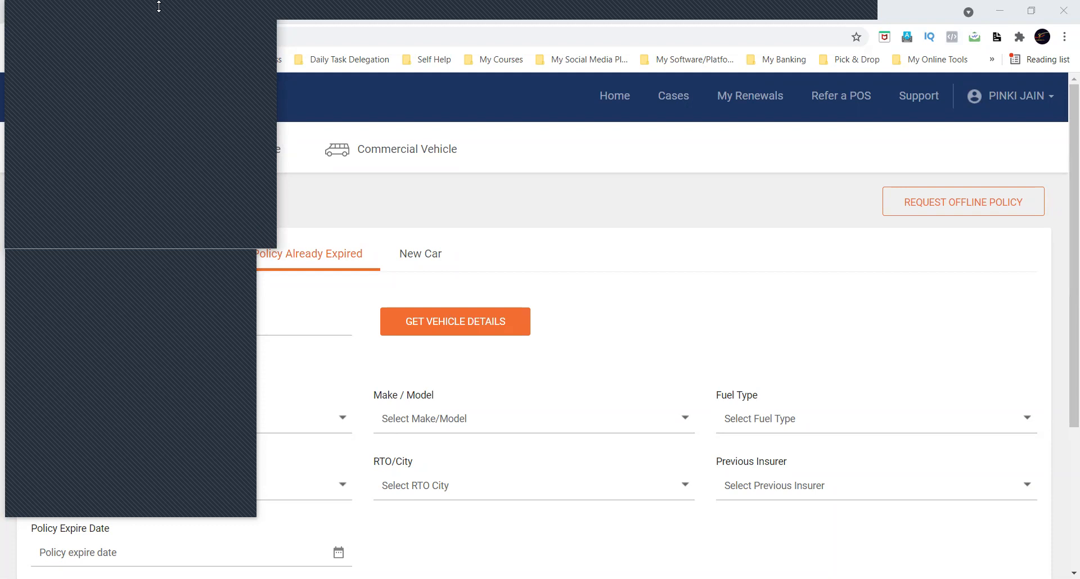
Close the two floating panels that cover the expired-policy car insurance form.
{"action": "left_click", "coordinate": [253, 11]}
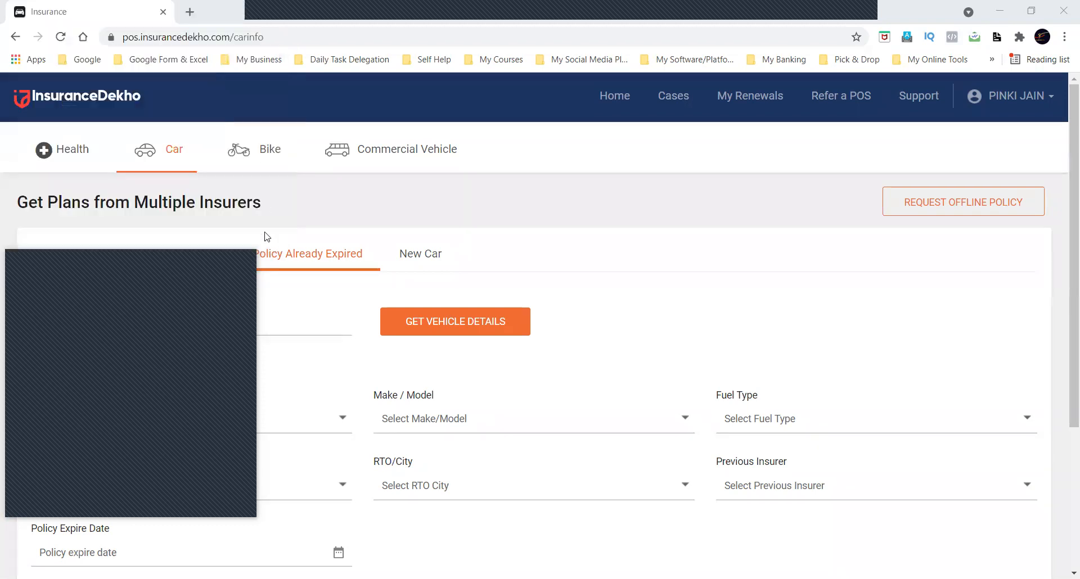
{"action": "left_click", "coordinate": [247, 256]}
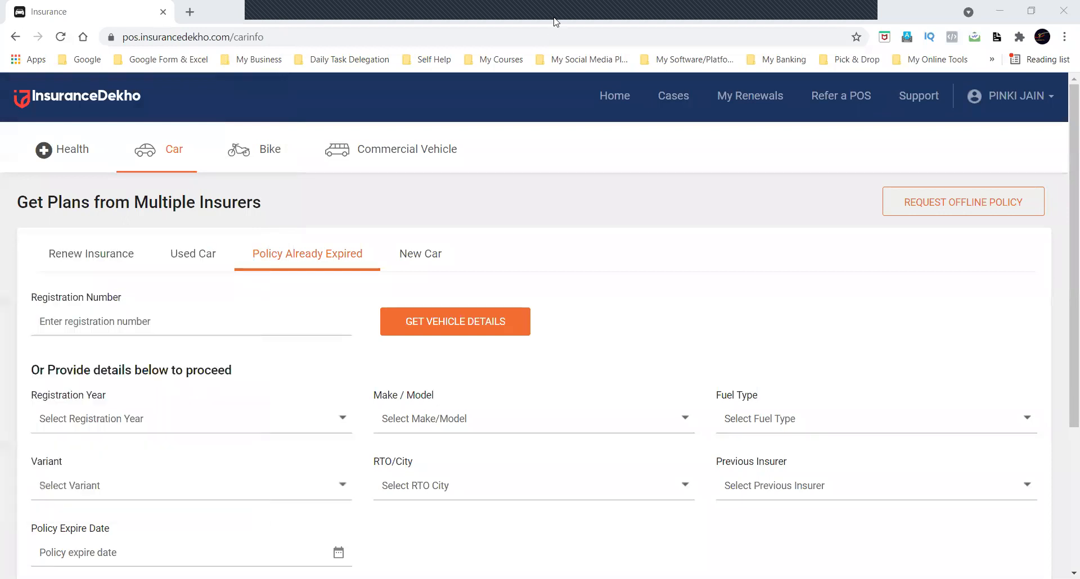
{"action": "mouse_move", "coordinate": [512, 30]}
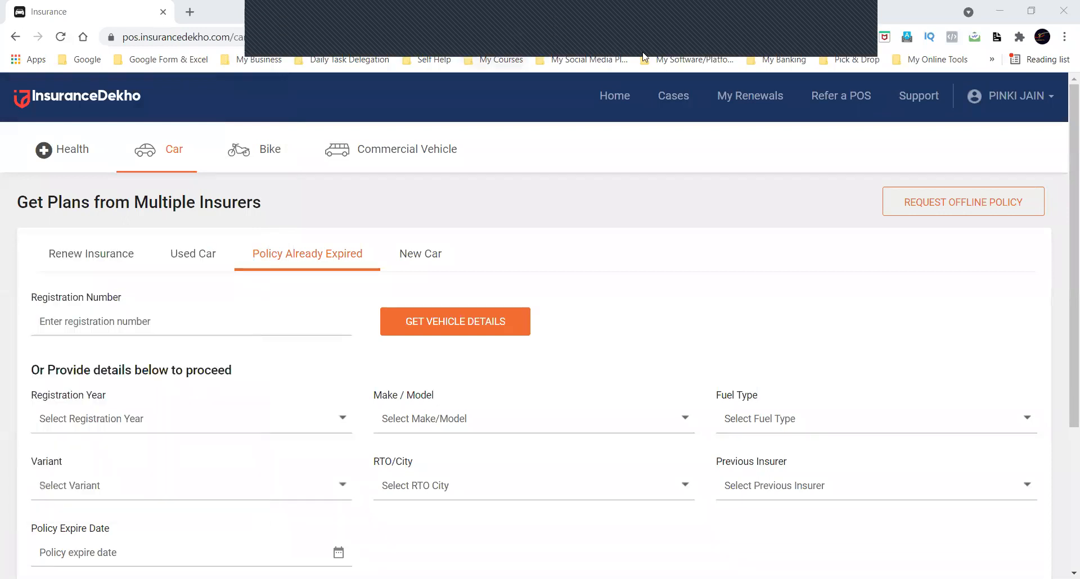